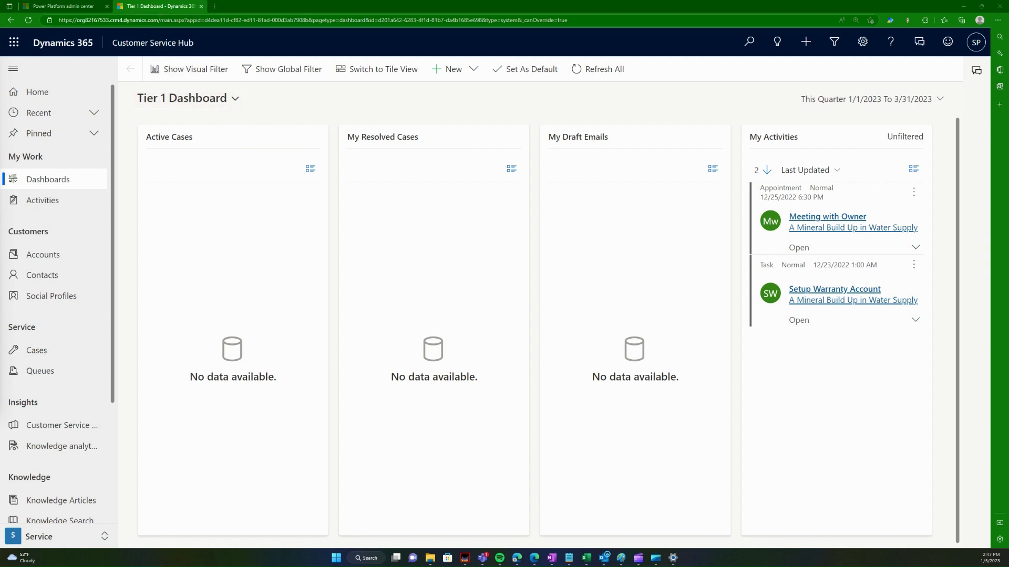
Step: Copy the organisation URL into a new Edge tab to load the Tier 1 Dashboard
drag(158, 20, 60, 21)
key(ctrl+c)
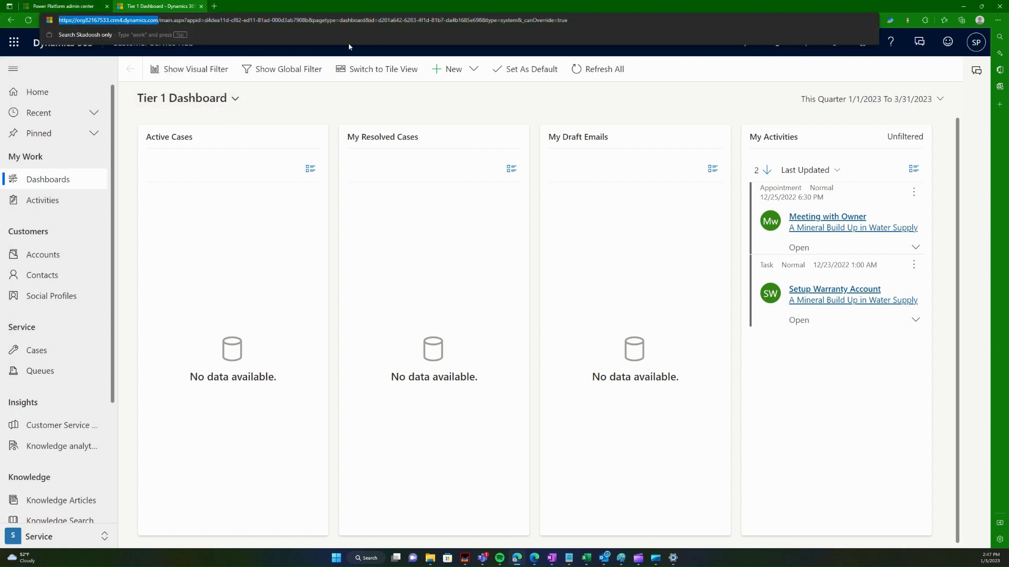
click(214, 6)
key(ctrl+v)
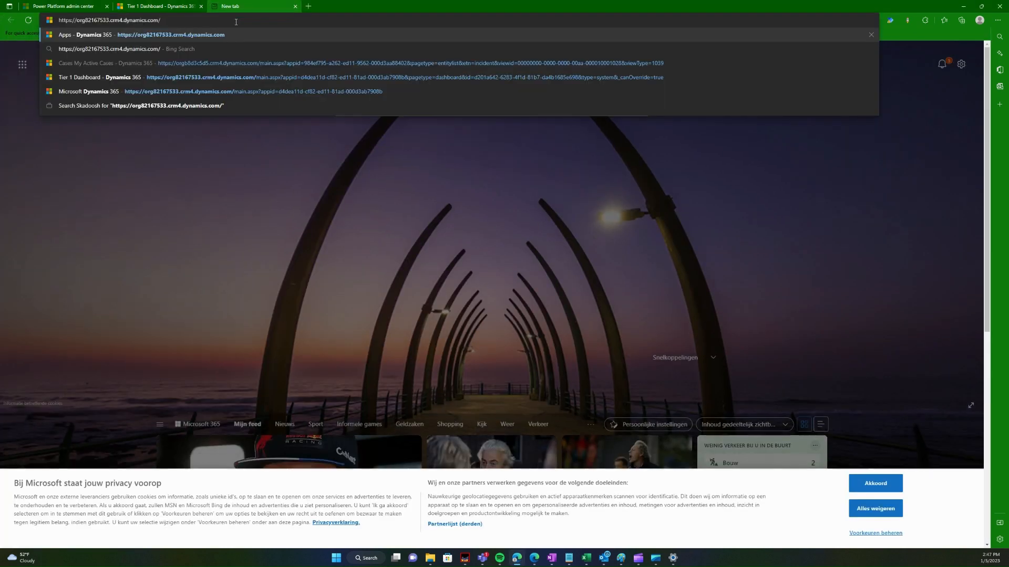
key(Return)
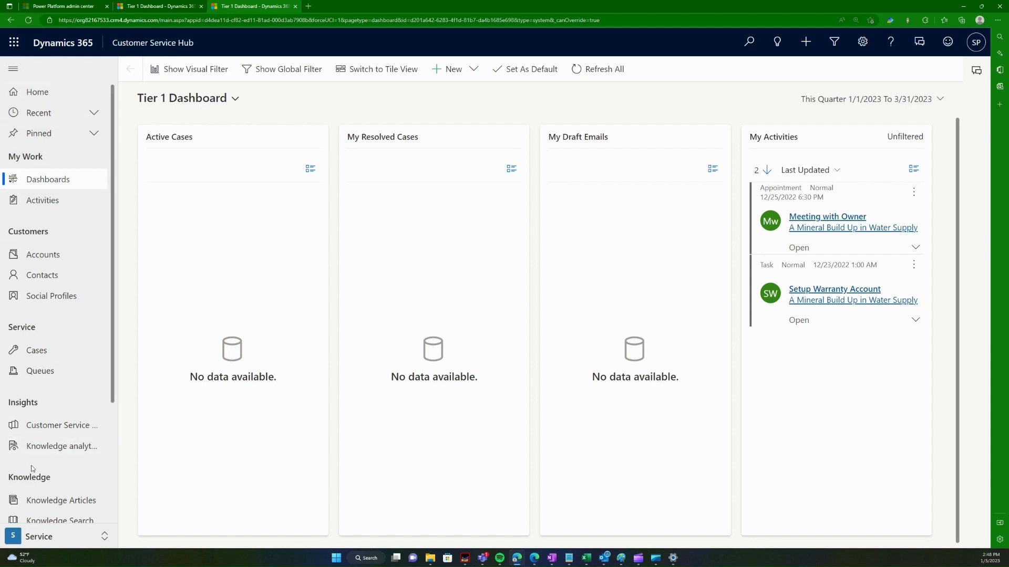
scroll(32, 399, down, 3)
scroll(33, 415, up, 3)
mouse_move(658, 564)
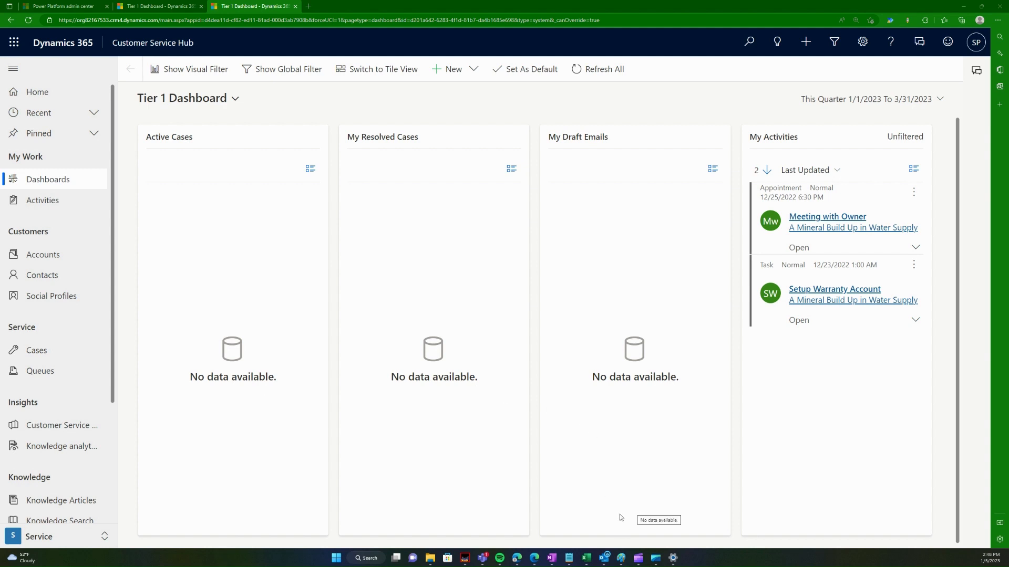
Step: Bring up File Explorer on the Desktop folder and move its window to the other monitor
click(430, 558)
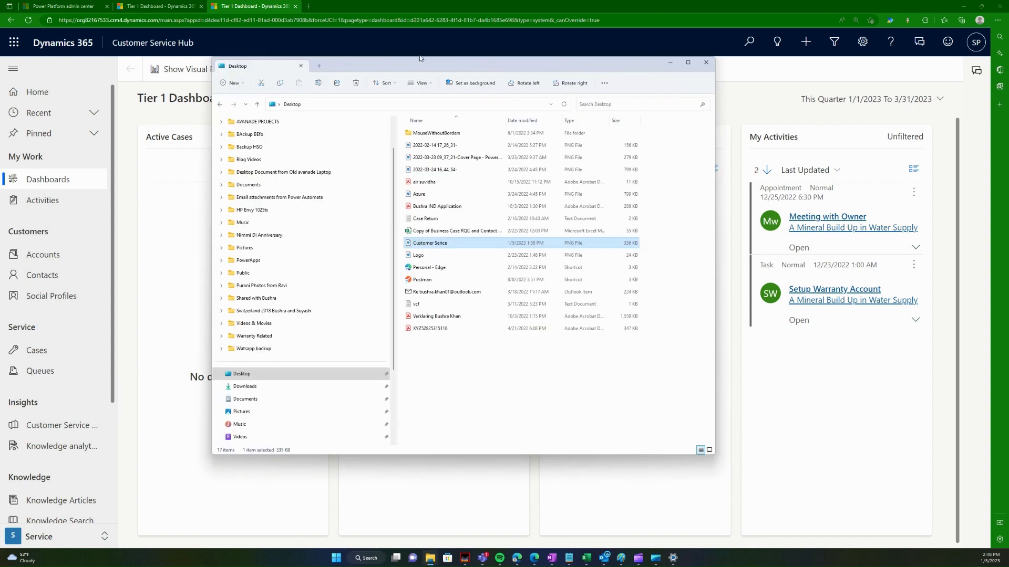
drag(421, 58, 0, 60)
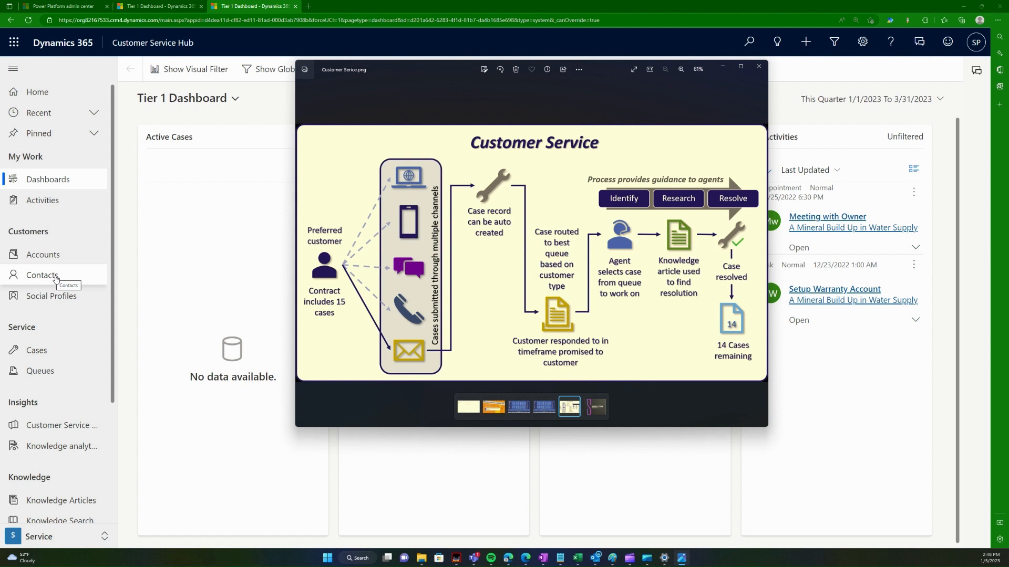
Step: Switch to the browser and open the My Active Accounts list via Accounts in the sitemap
click(72, 256)
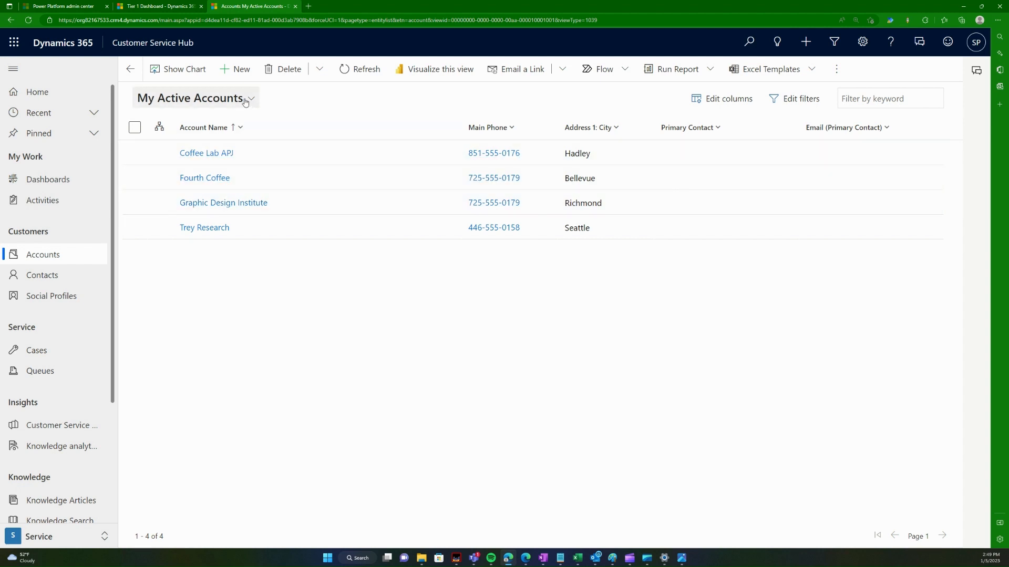
click(68, 276)
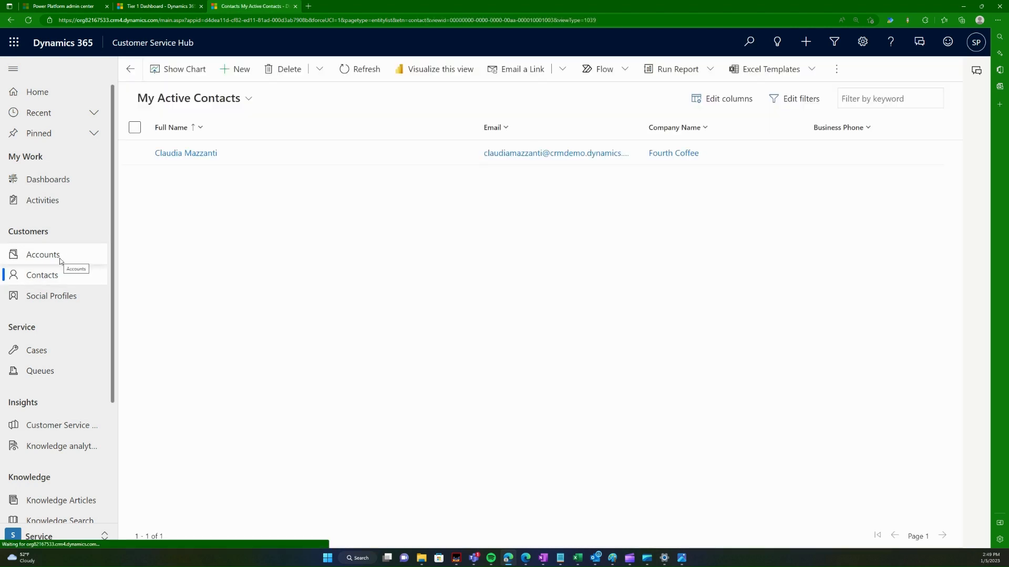
click(61, 261)
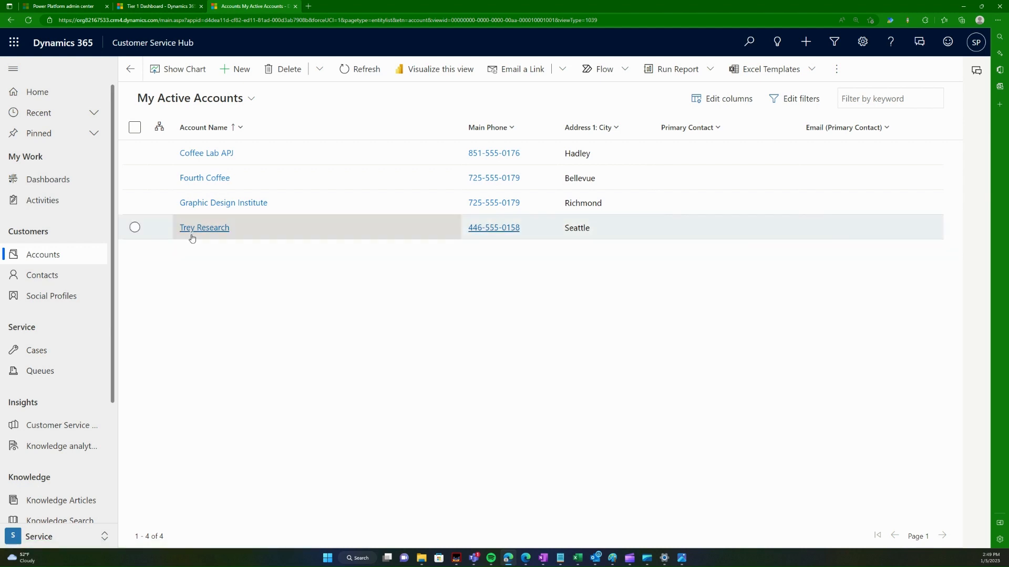
click(62, 279)
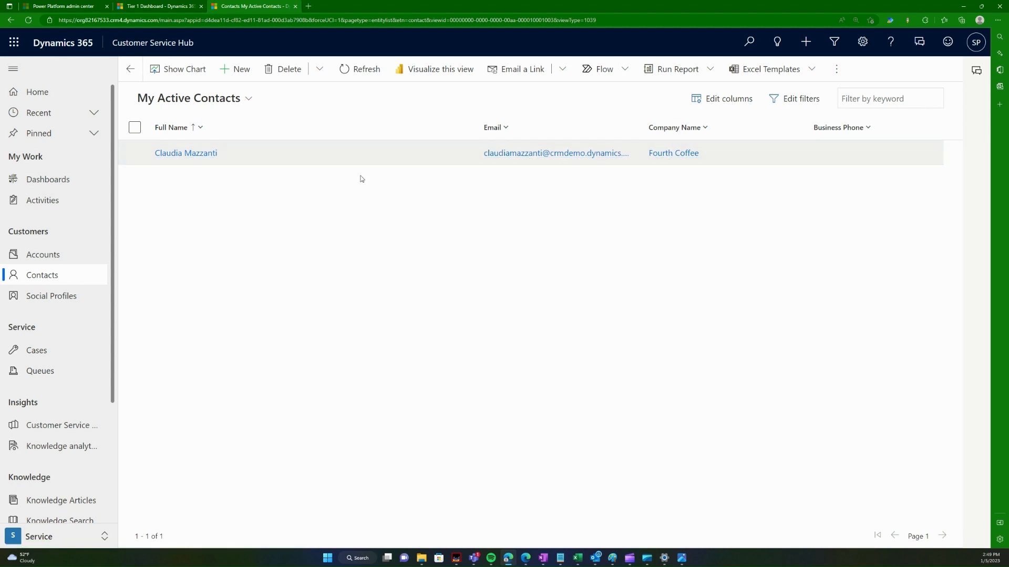
click(69, 261)
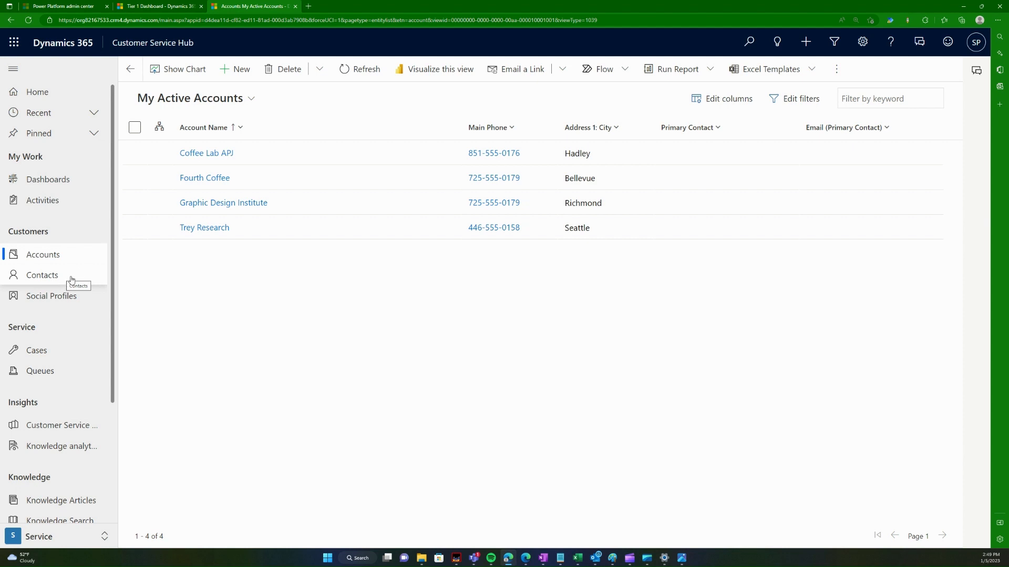
click(75, 259)
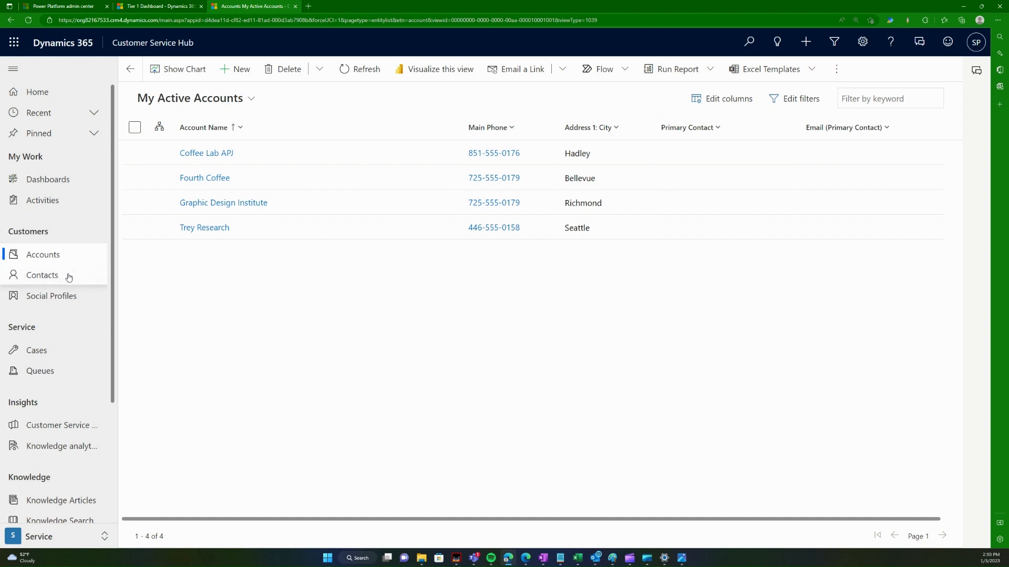
Step: Visit Contacts, go back to Accounts, then switch to the Photos diagram window with Alt+Tab
click(71, 276)
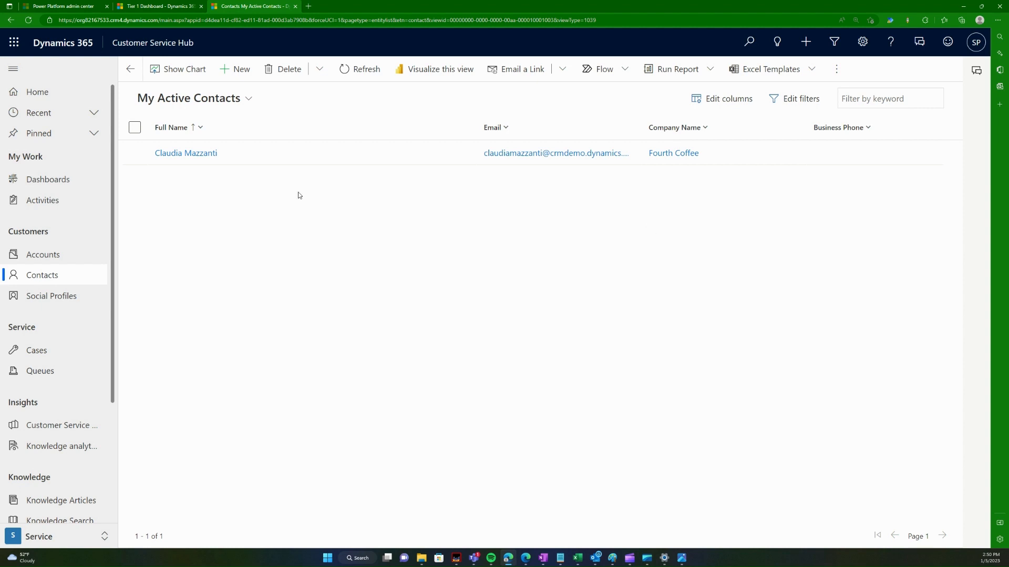
click(40, 258)
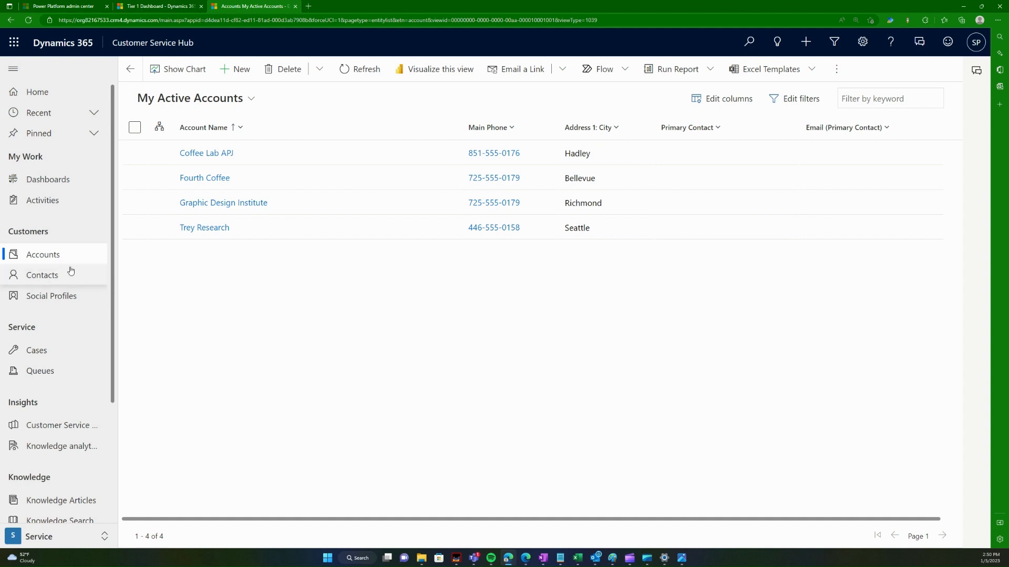
key(alt+Tab)
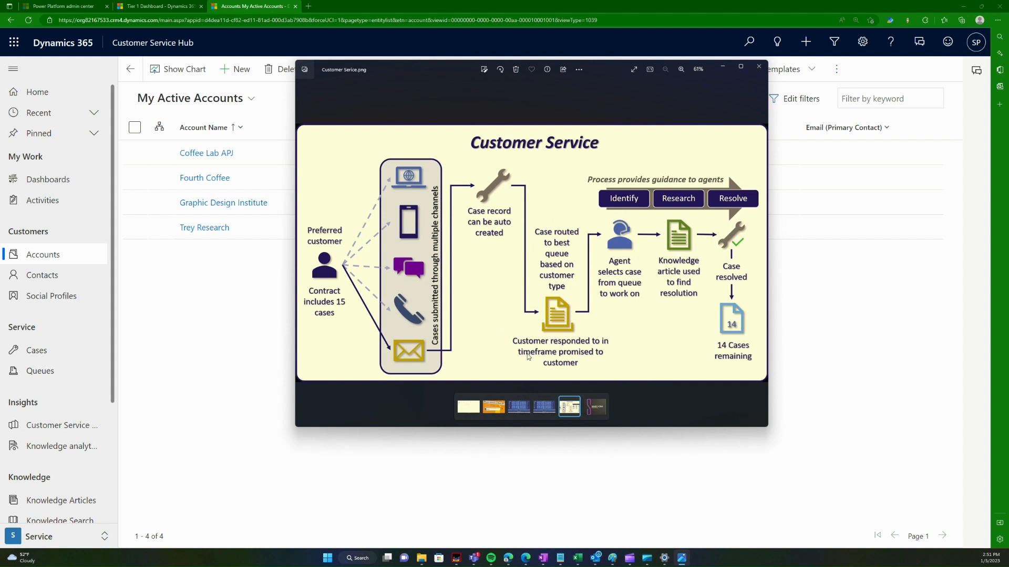
Step: Bring the browser in front of the diagram and open the My Active Cases list
click(207, 328)
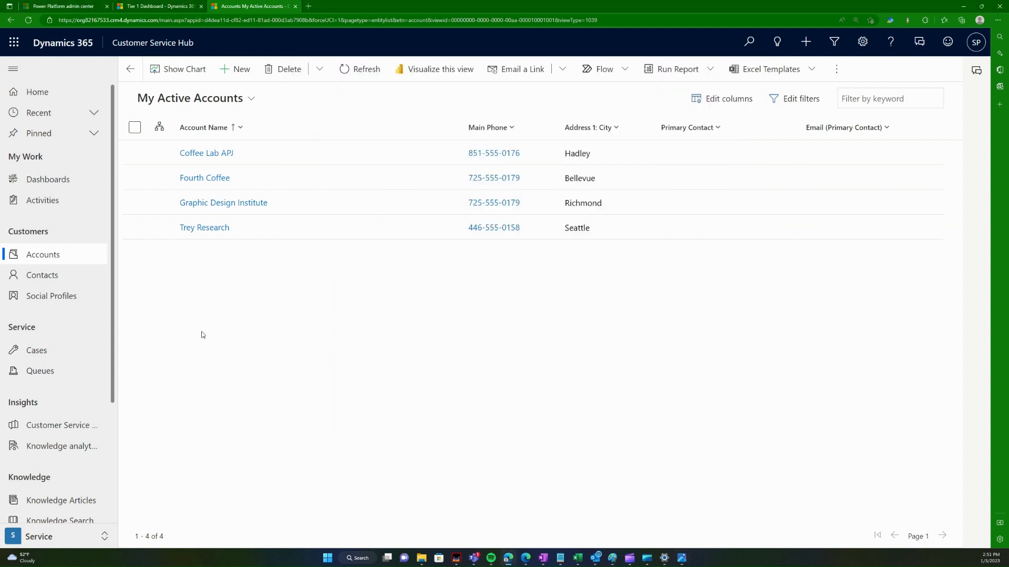
click(36, 352)
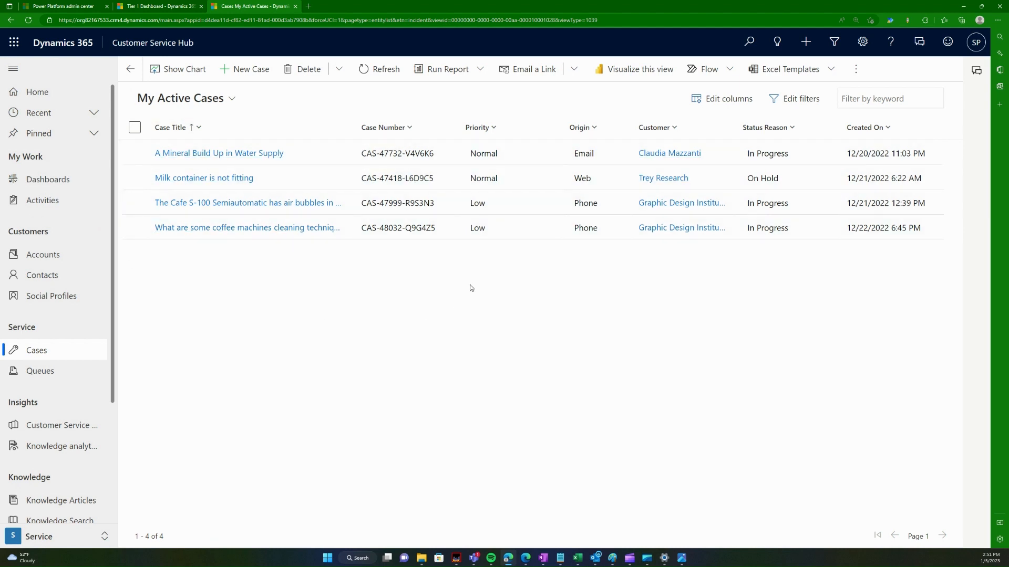
click(226, 98)
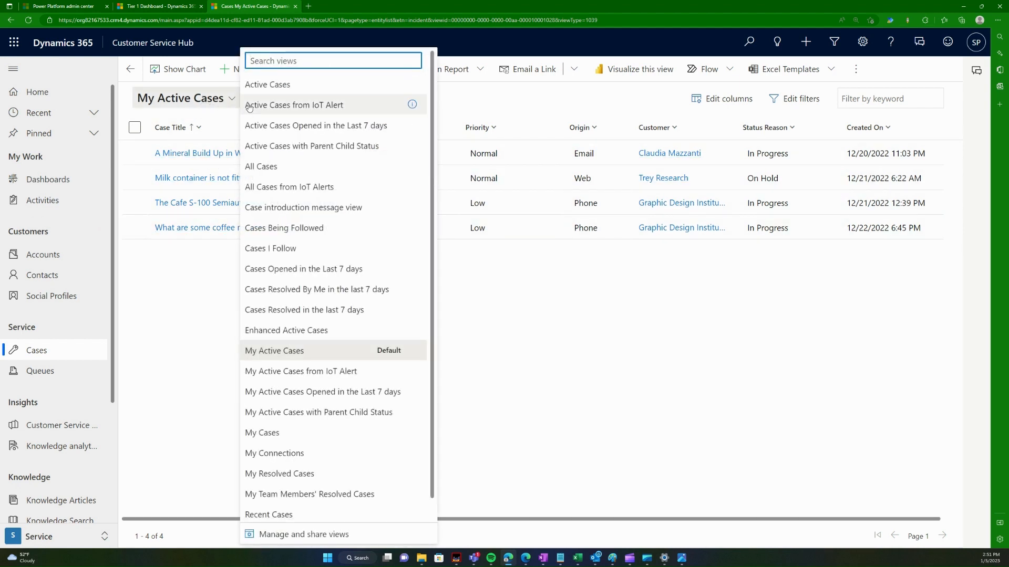
click(286, 85)
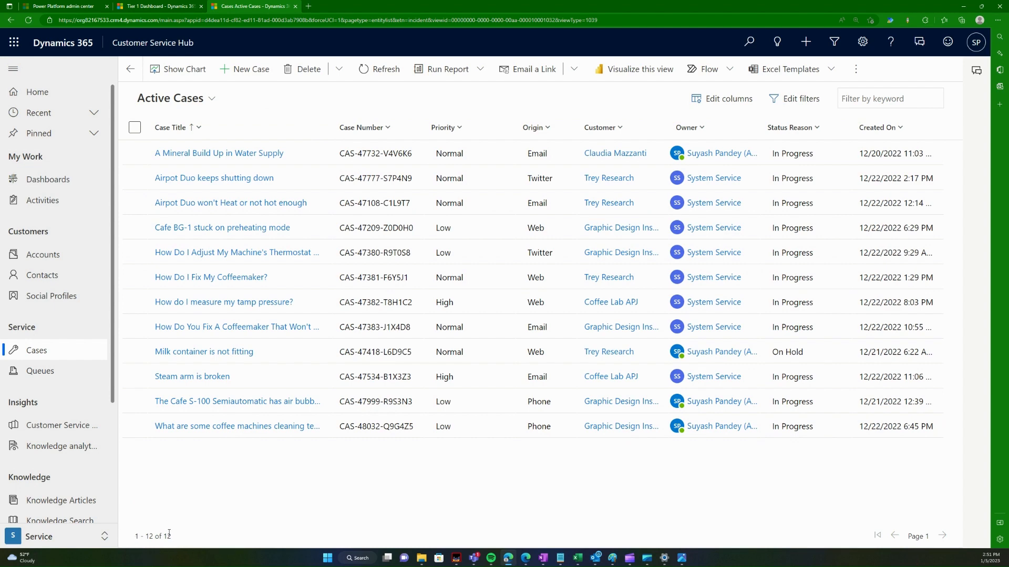
click(211, 99)
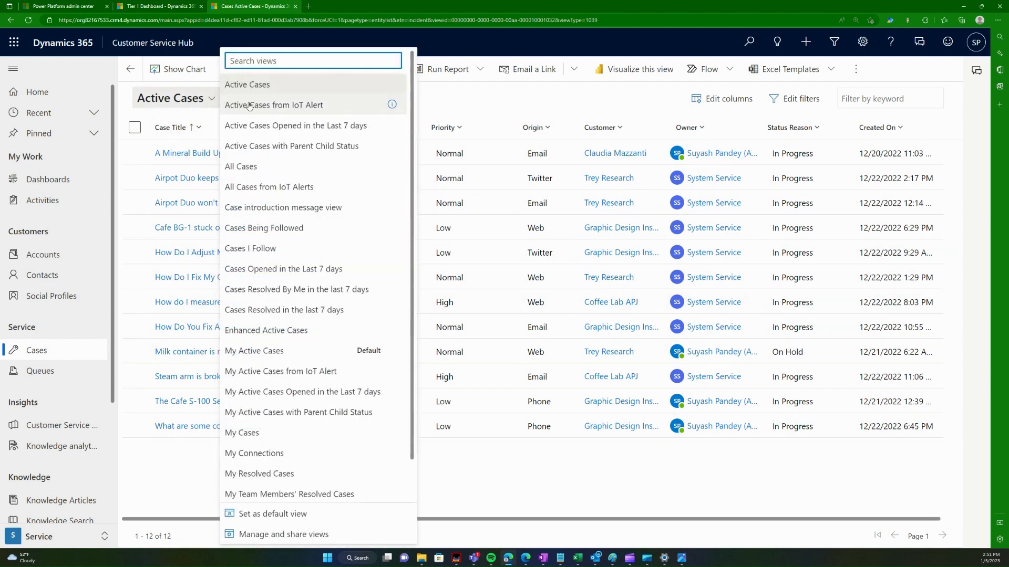
click(280, 358)
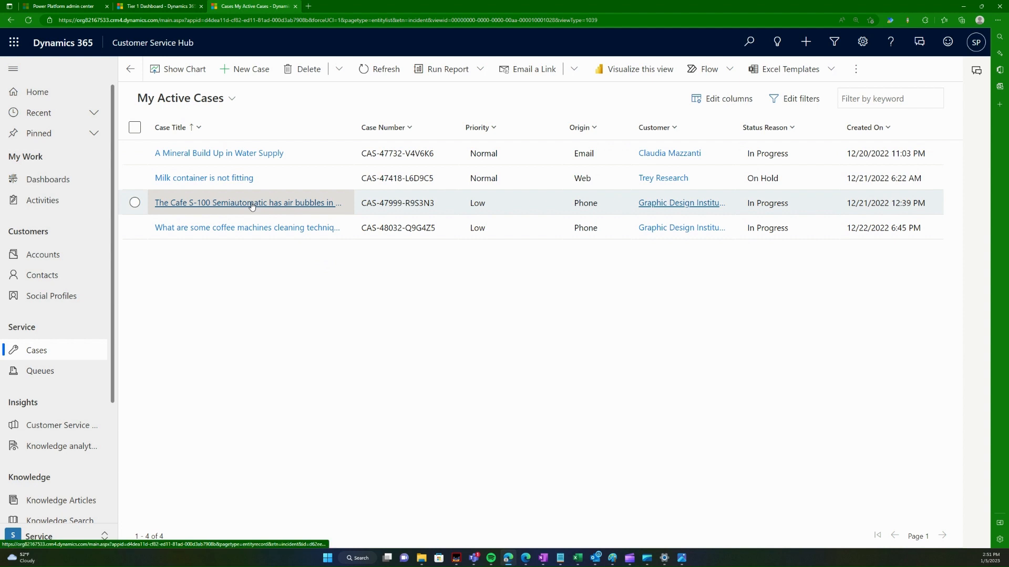
click(271, 153)
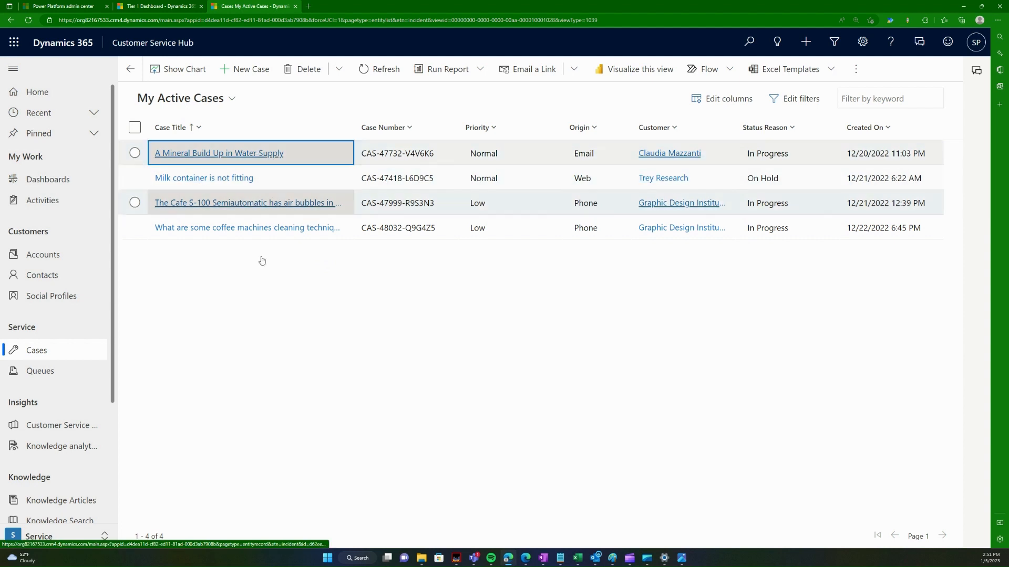
Step: Open the A Mineral Build Up in Water Supply case and highlight its creation date
click(247, 153)
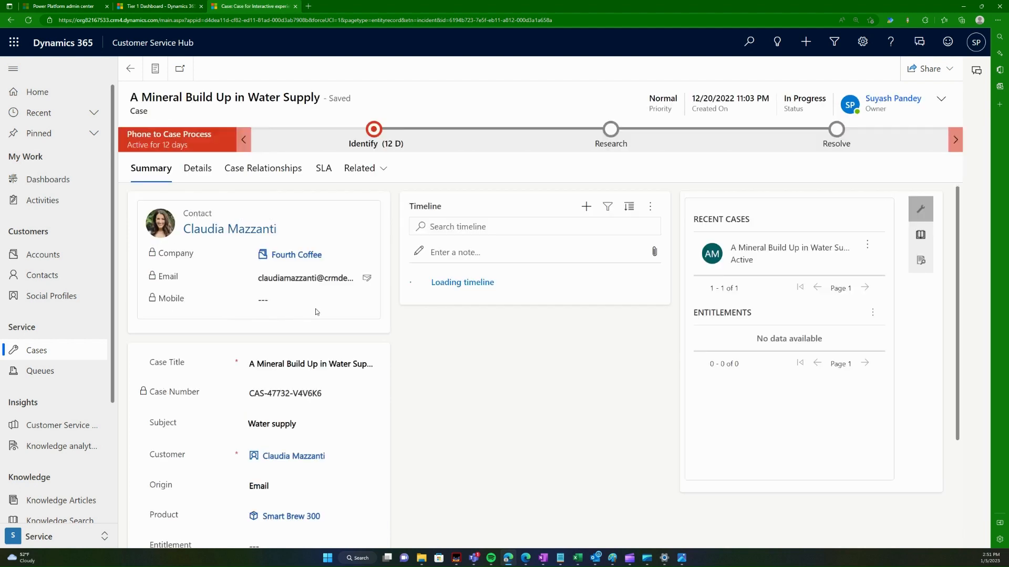
scroll(334, 410, down, 2)
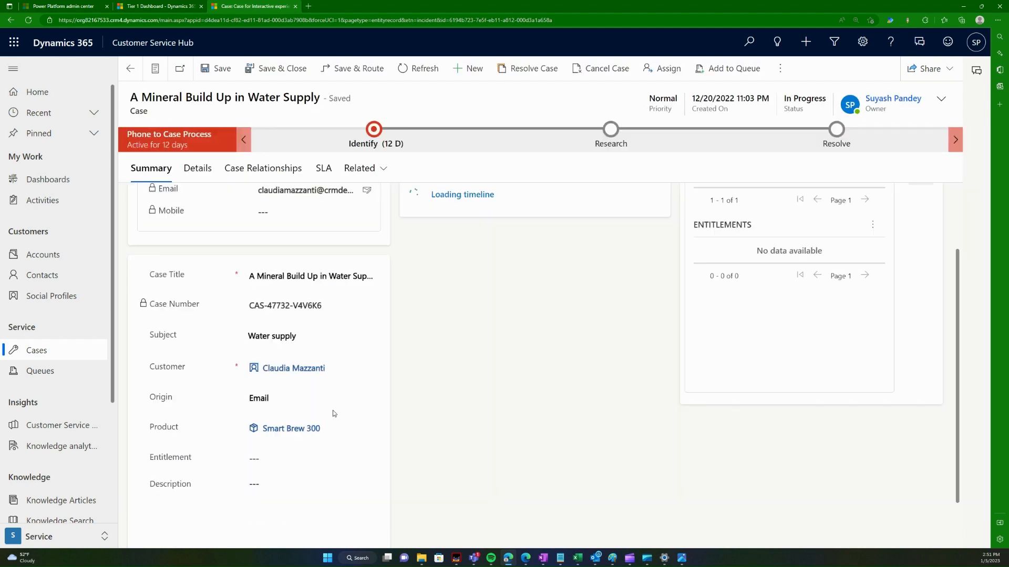
scroll(433, 411, up, 2)
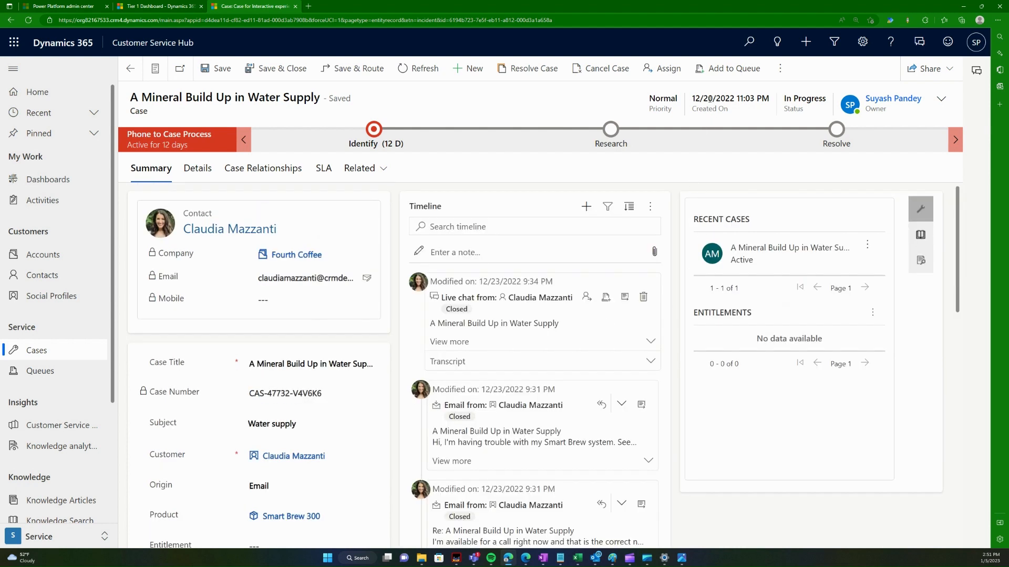
drag(705, 97, 720, 103)
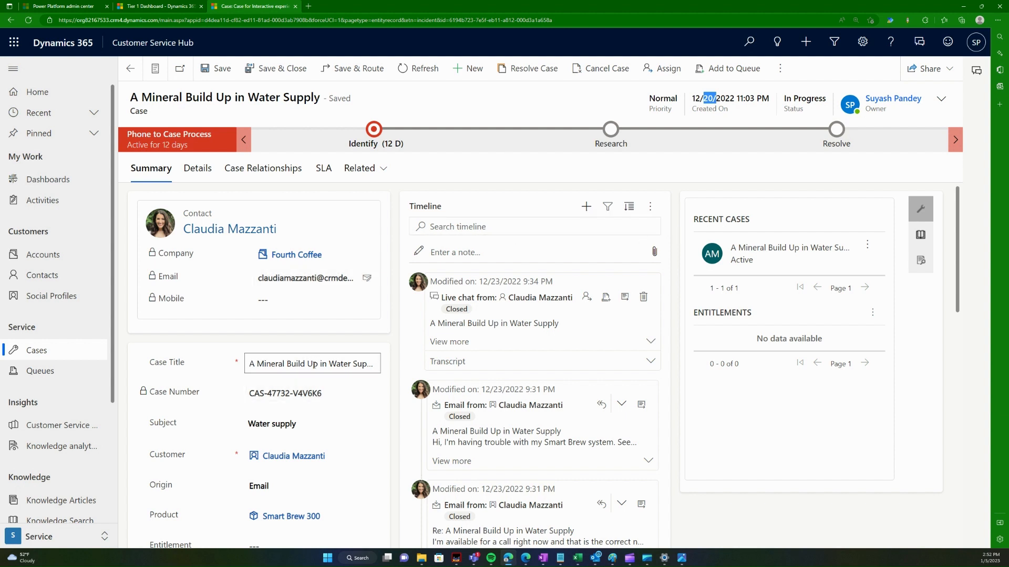
Step: Highlight the case title and case number, then show the Identify stage steps
scroll(318, 375, down, 1)
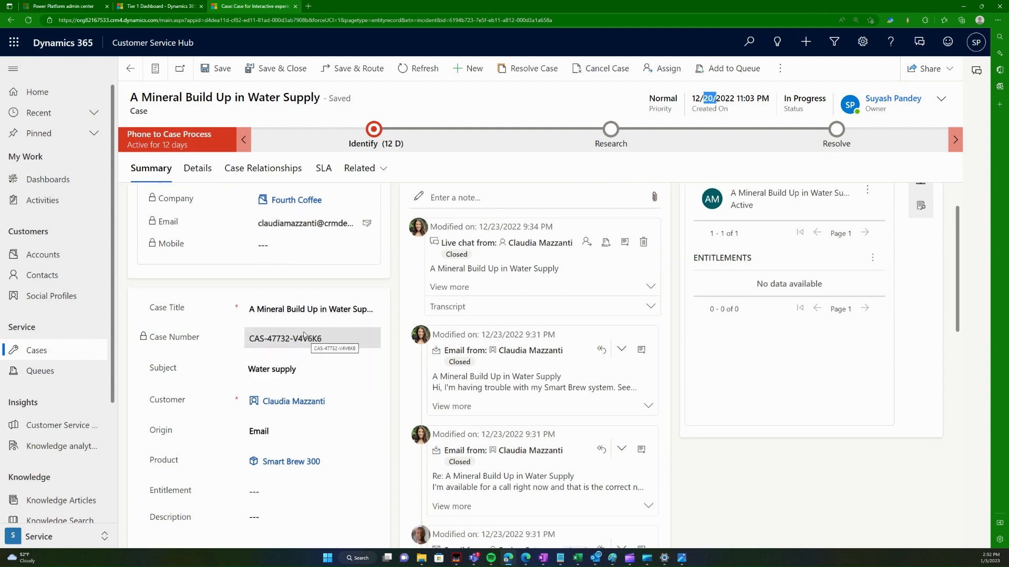
triple_click(283, 311)
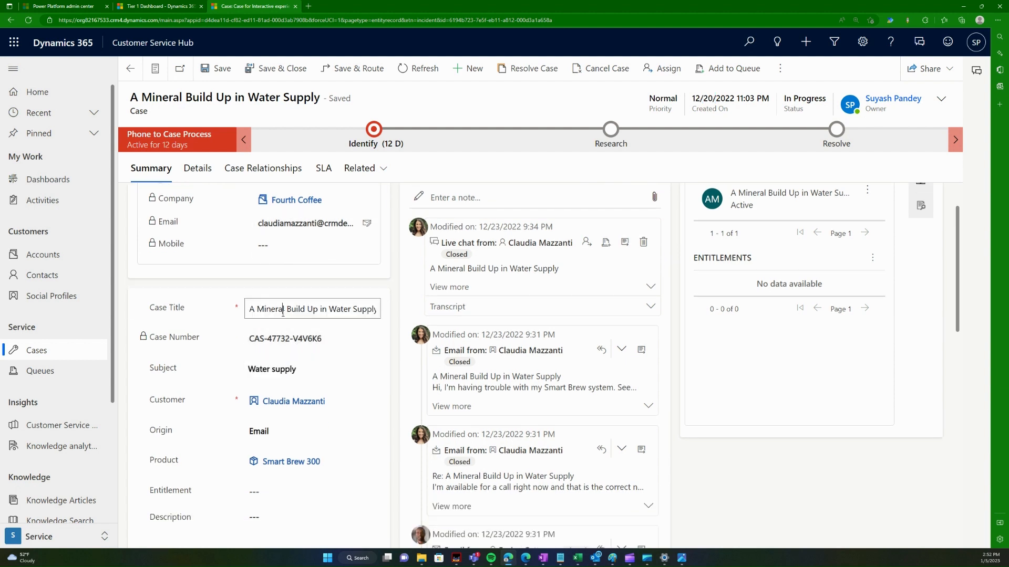
double_click(346, 311)
triple_click(305, 340)
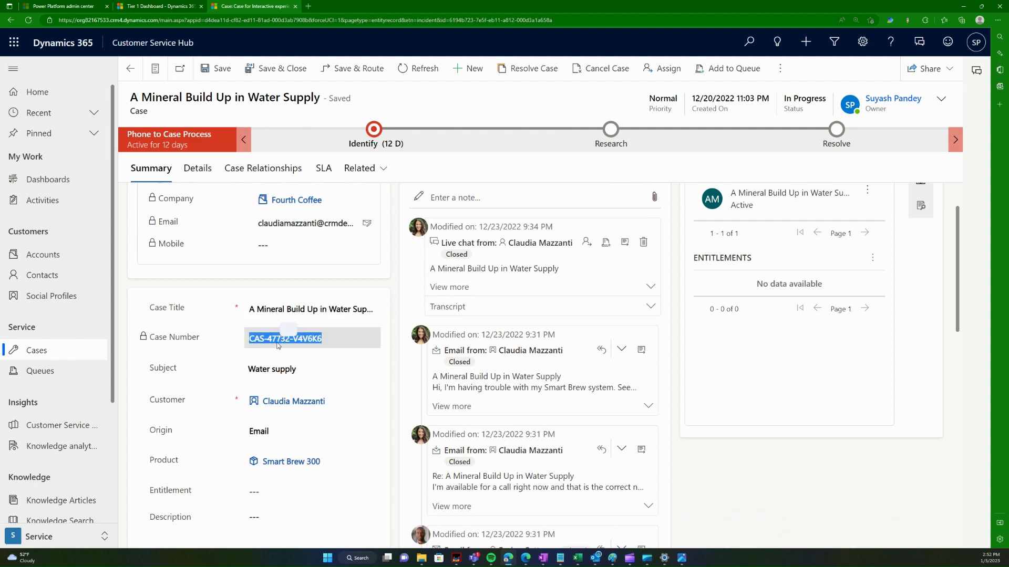
scroll(306, 342, down, 2)
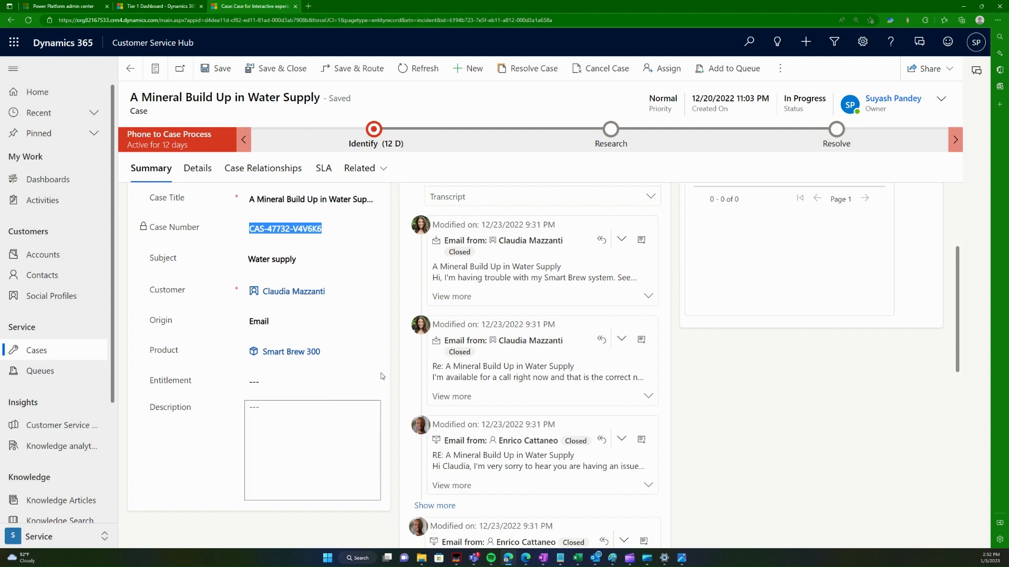
click(373, 131)
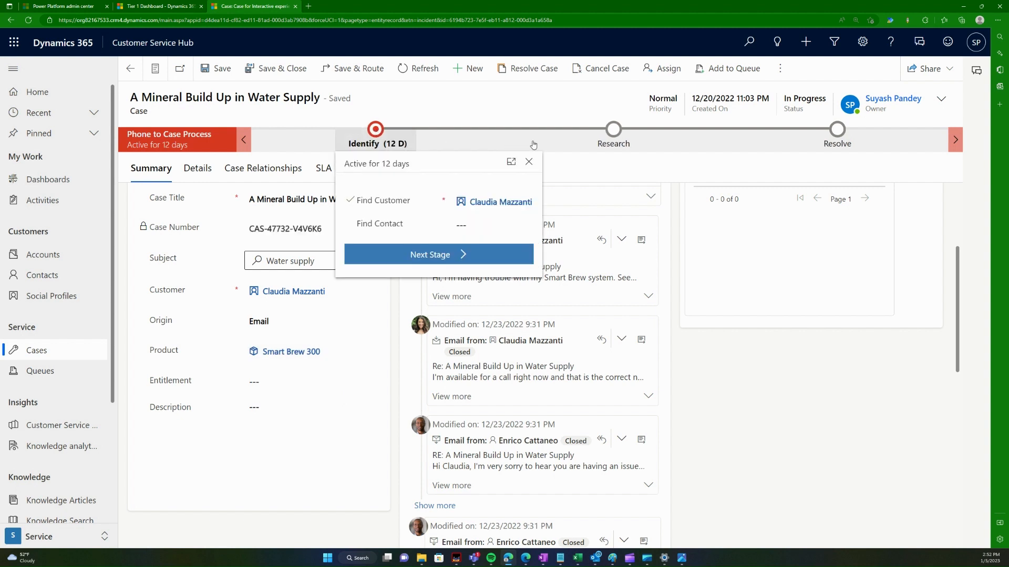
Step: Check the Resolve stage flyout shows it inactive, then close it
click(840, 132)
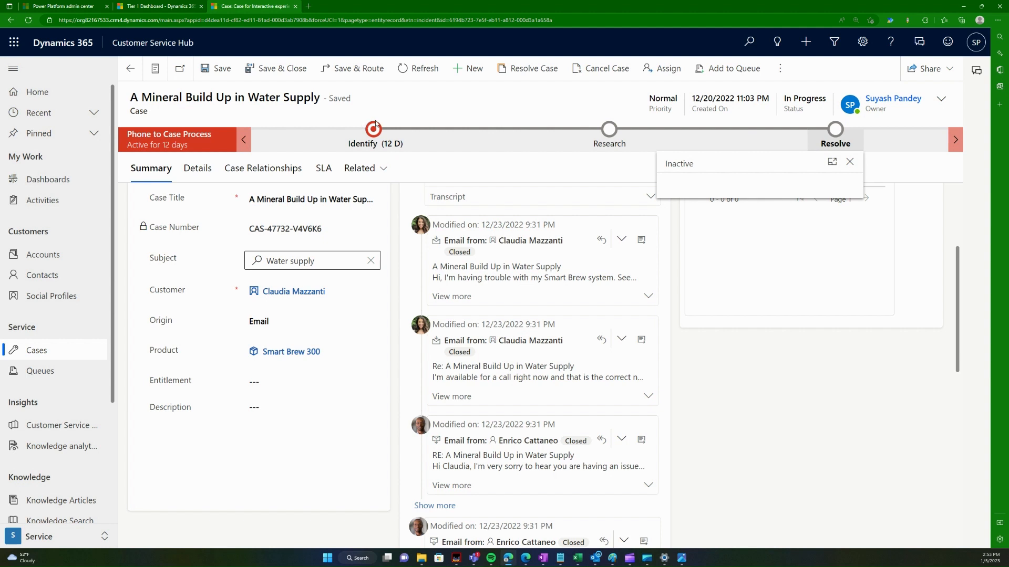
click(415, 106)
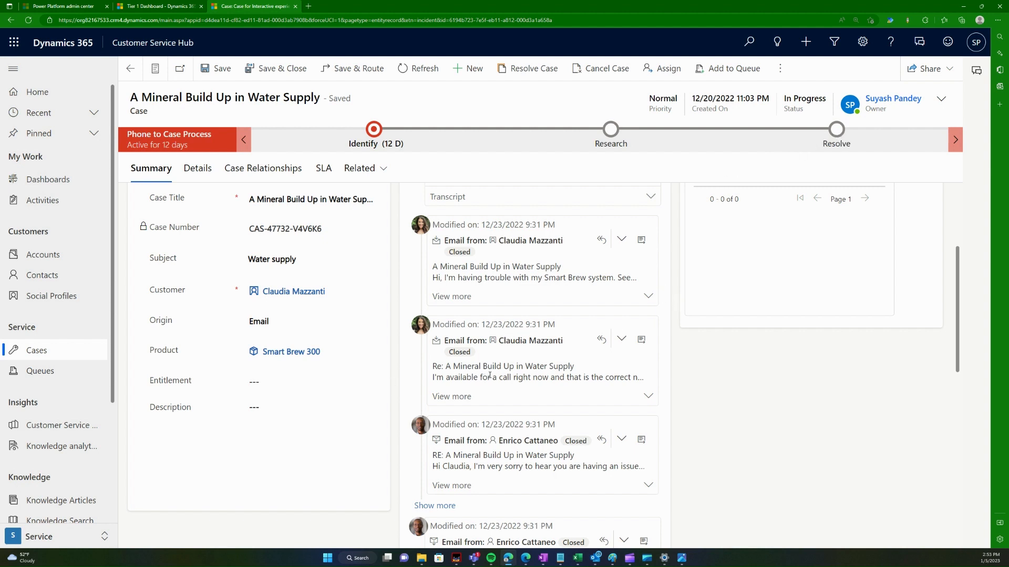
Step: Scroll the case Timeline and load older records to reveal the note and auto-post entries
scroll(506, 374, up, 3)
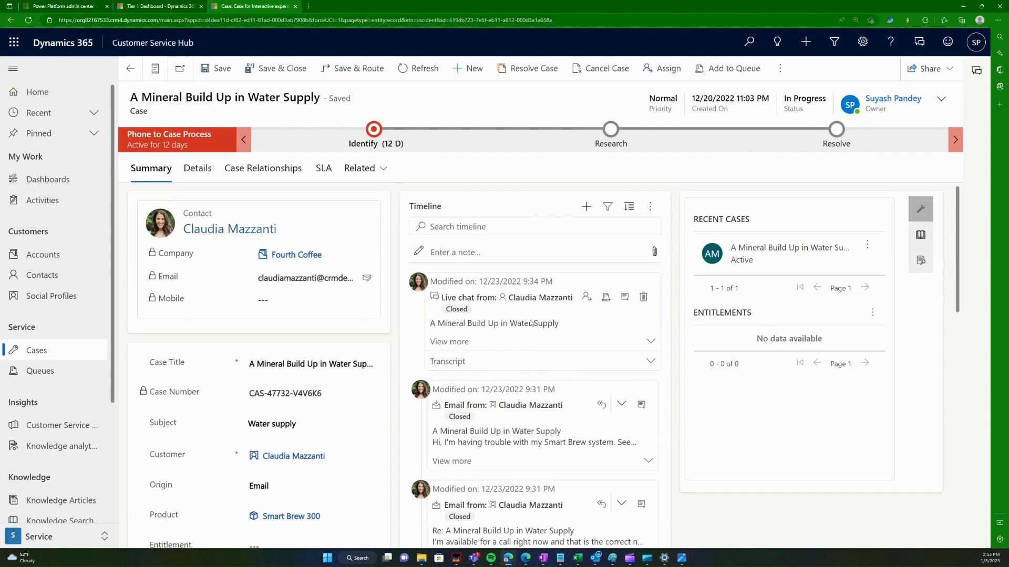
scroll(530, 342, down, 3)
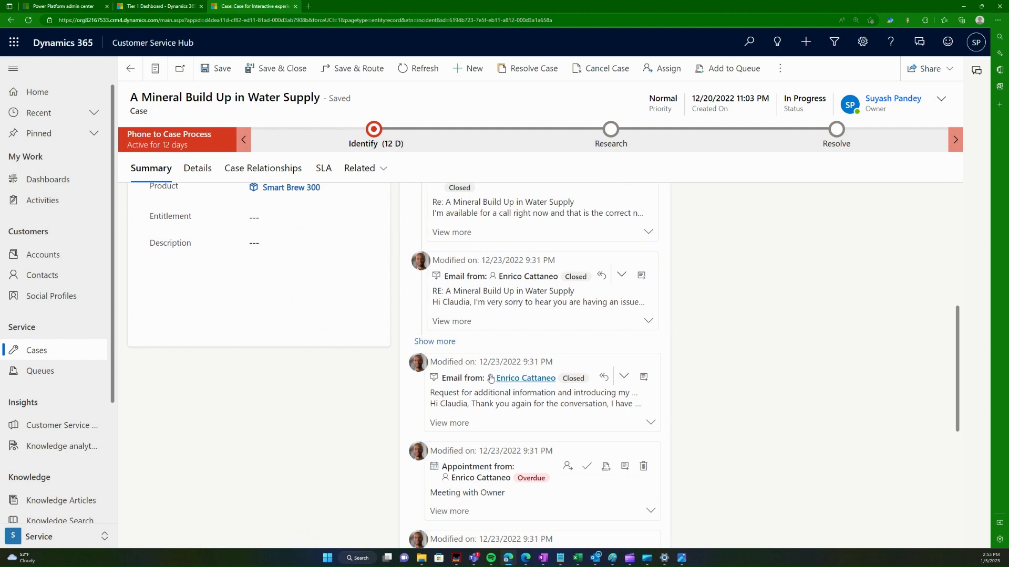
scroll(505, 363, down, 6)
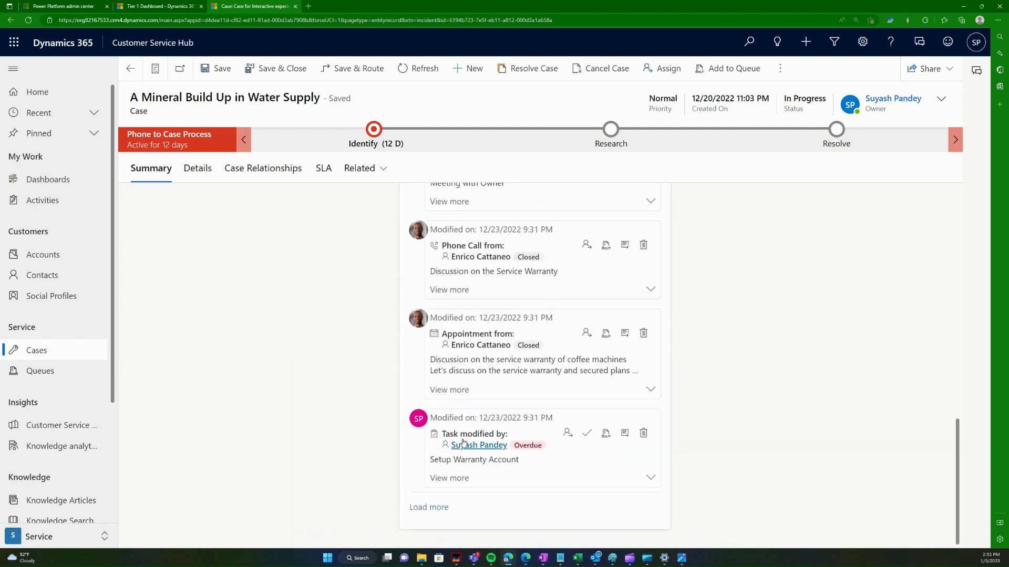
scroll(462, 447, up, 6)
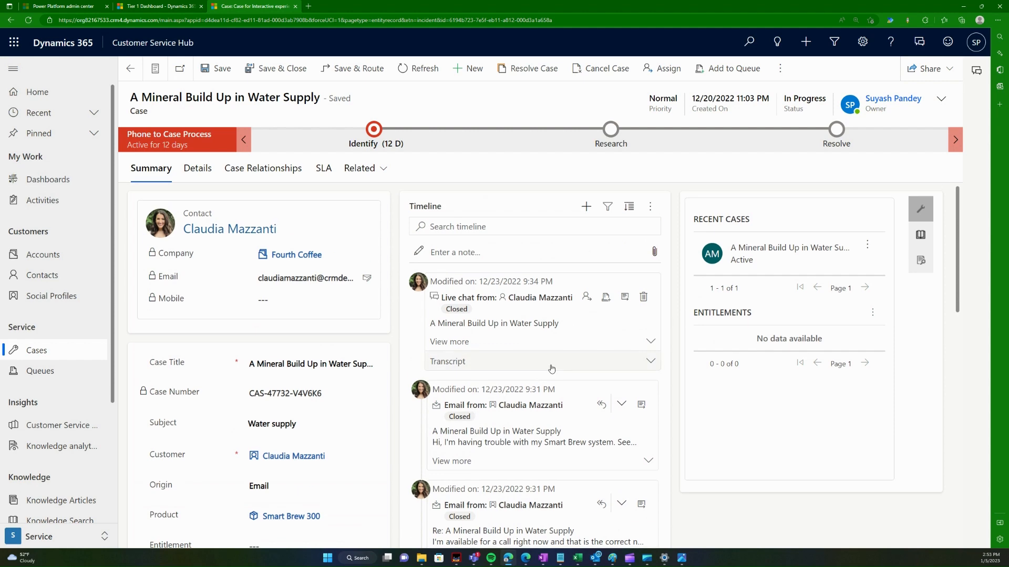
scroll(550, 365, down, 6)
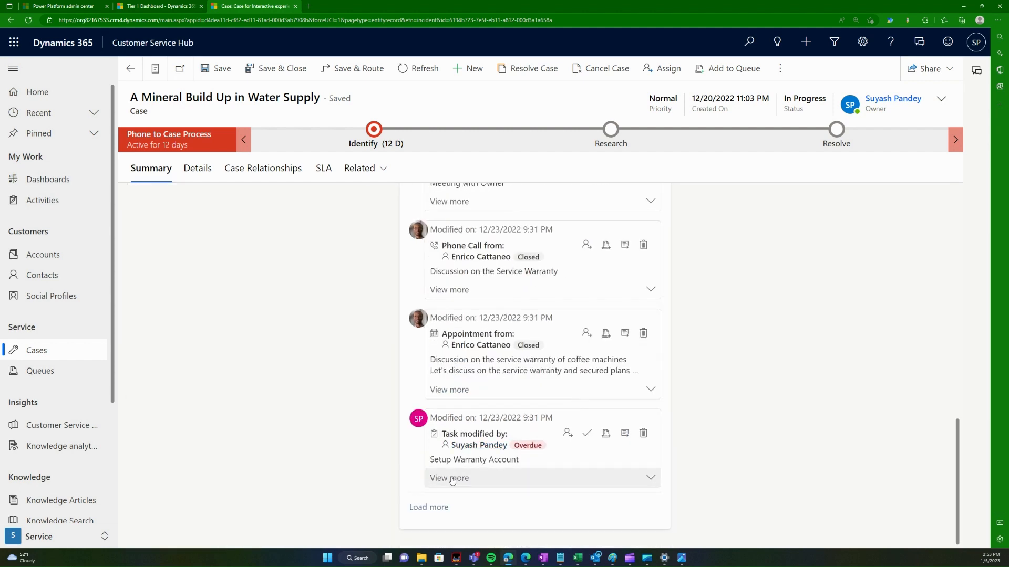
click(423, 507)
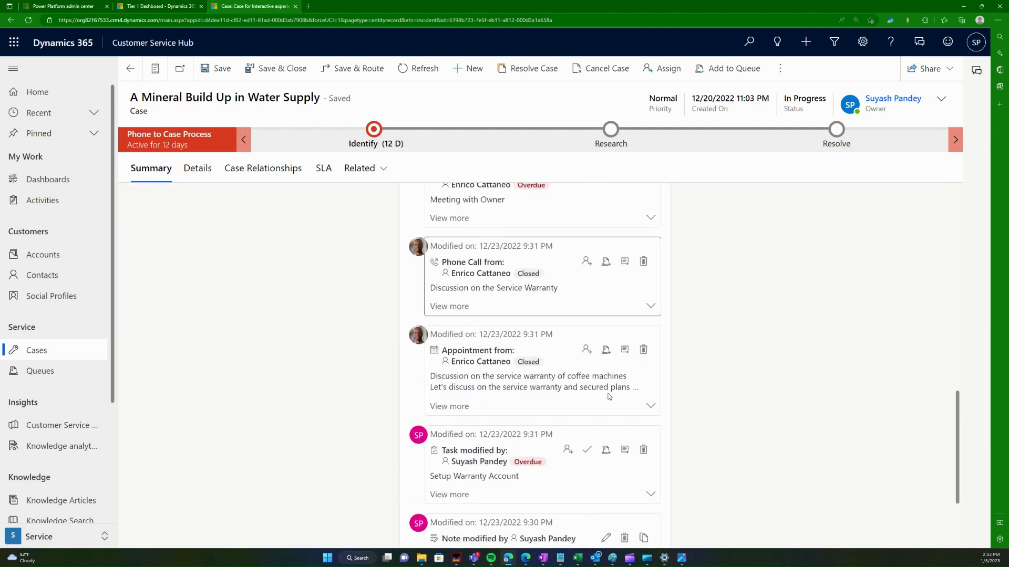
scroll(609, 396, down, 3)
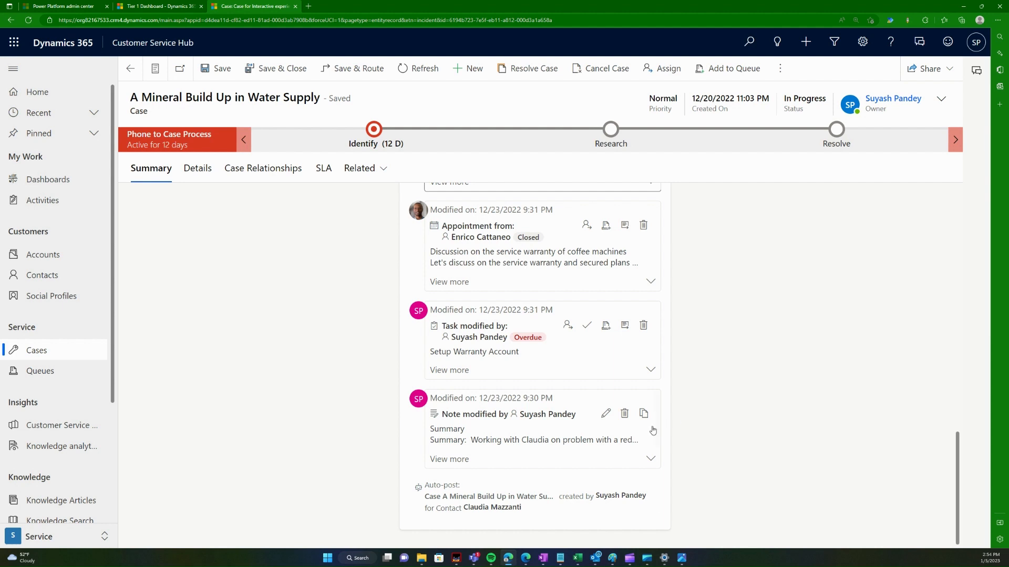
Step: Expand the summary note, the Setup Warranty Account task and the service warranty appointment
click(650, 460)
scroll(660, 453, down, 1)
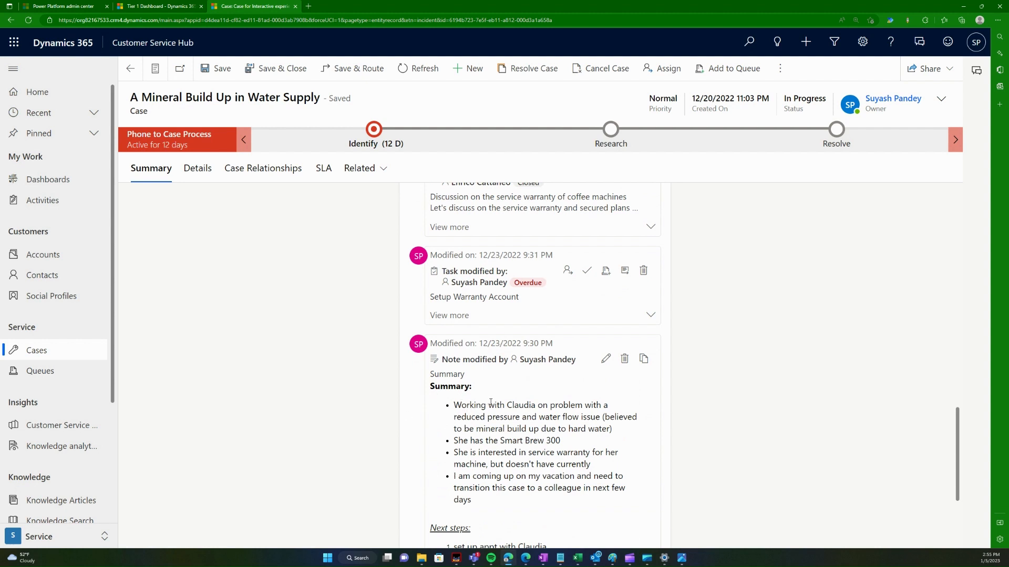
click(650, 317)
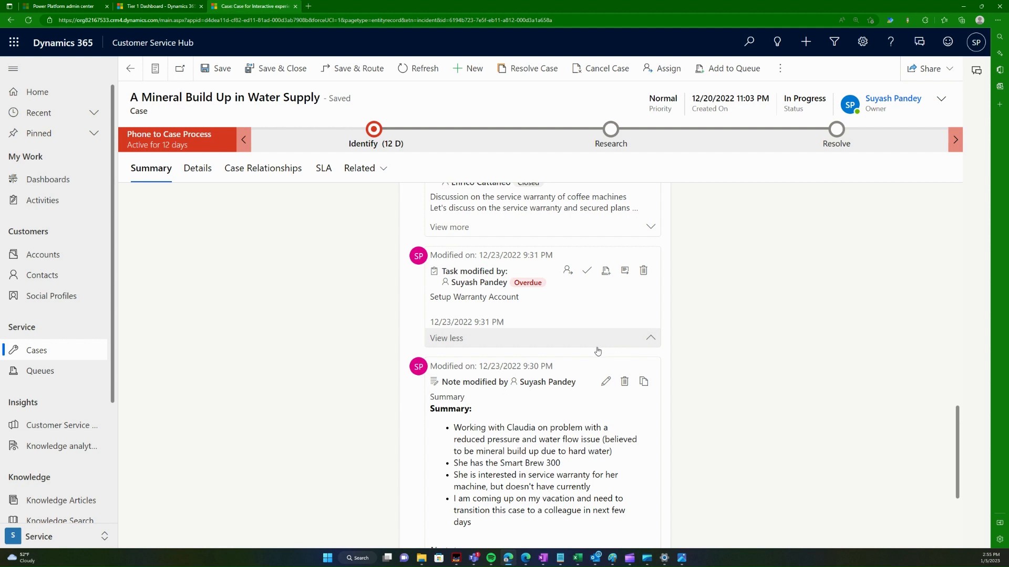
scroll(596, 352, up, 2)
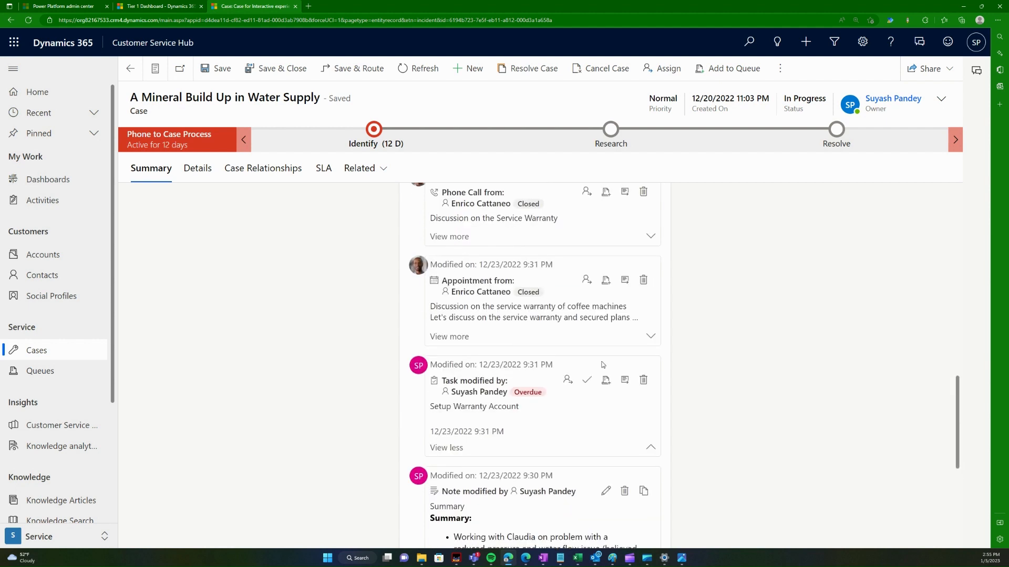
click(641, 344)
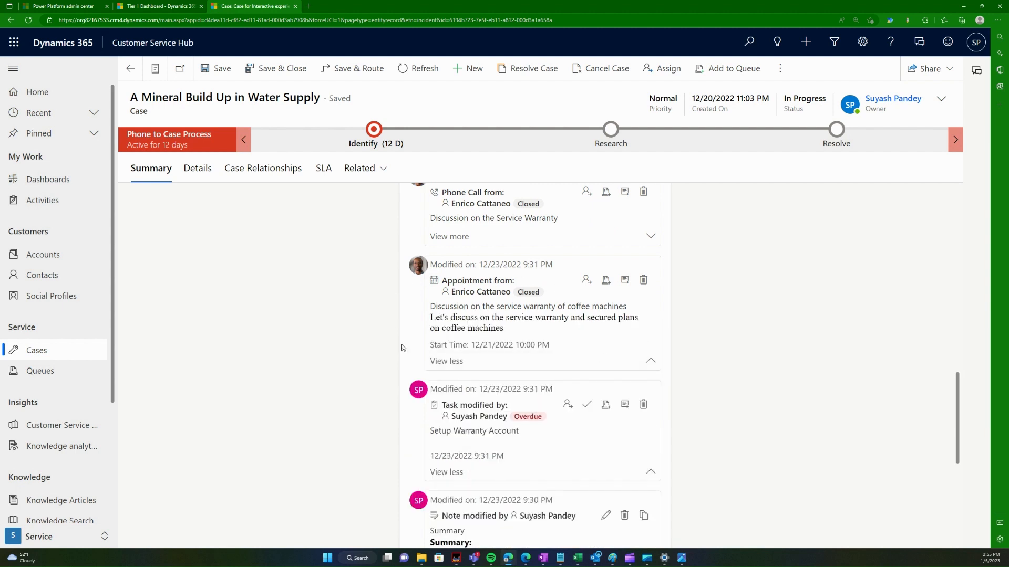
Step: Expand the Service Warranty phone call and the Meeting with Owner appointment
scroll(576, 338, up, 2)
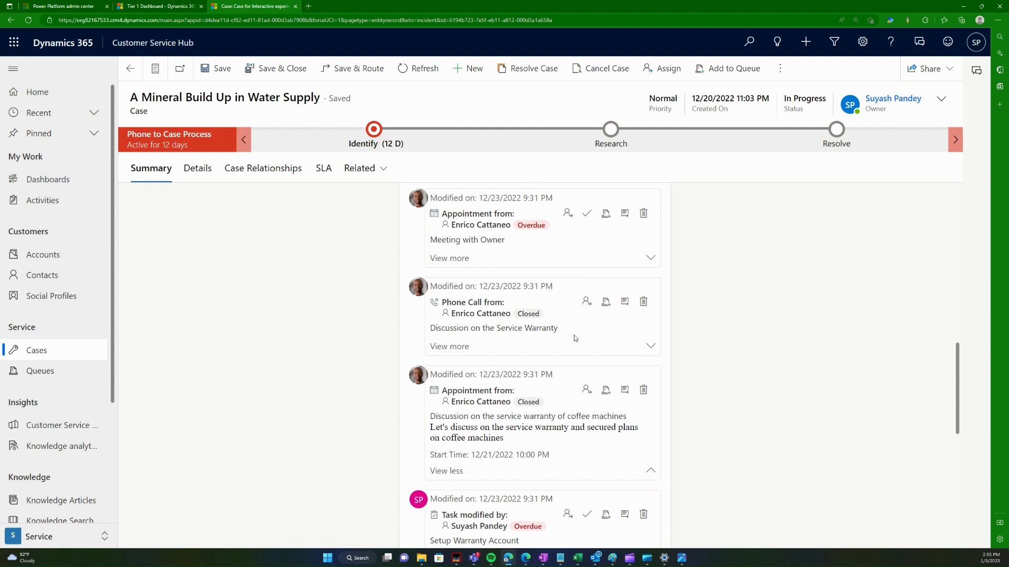
click(532, 346)
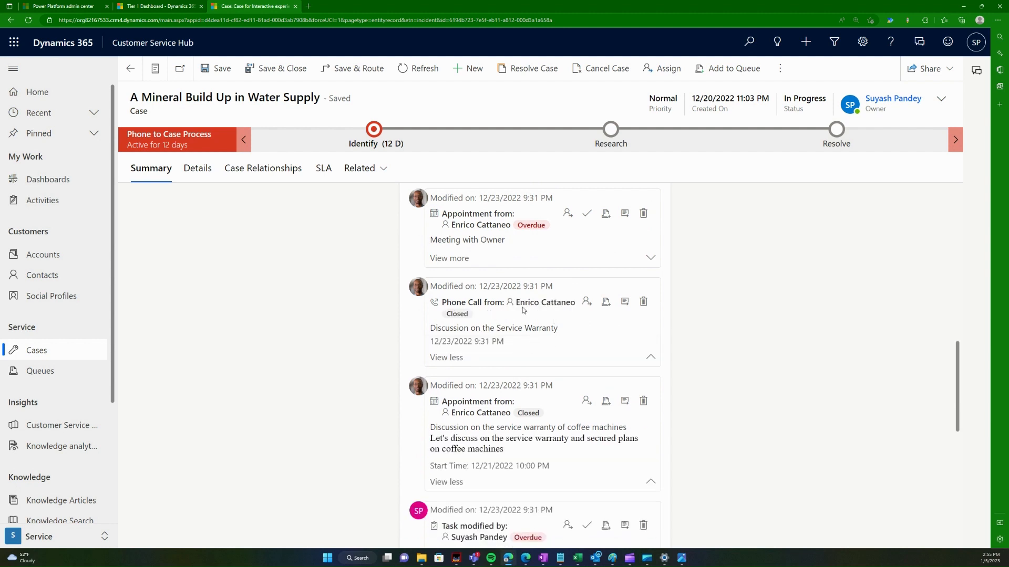
scroll(542, 358, up, 2)
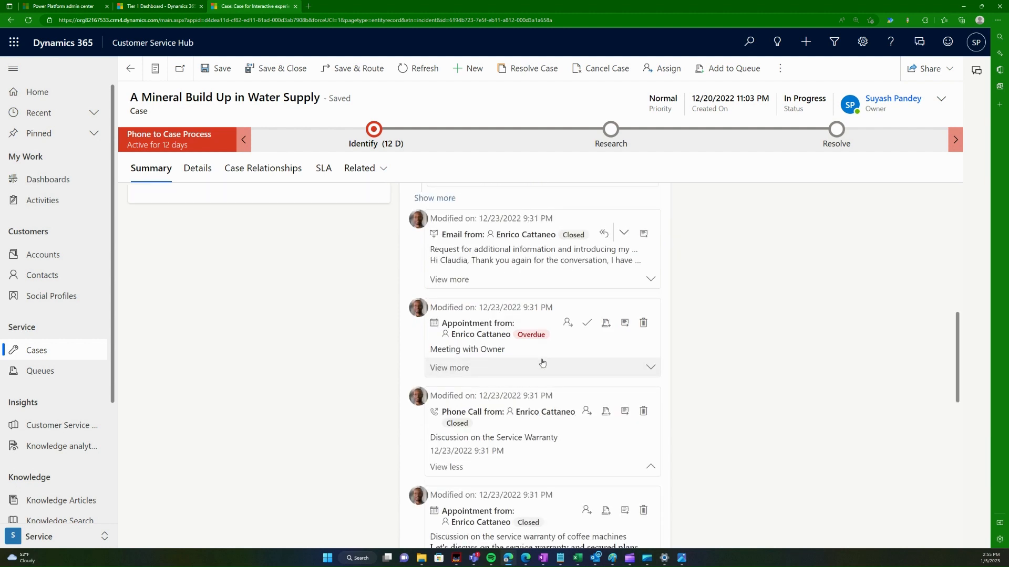
click(573, 367)
scroll(574, 371, up, 1)
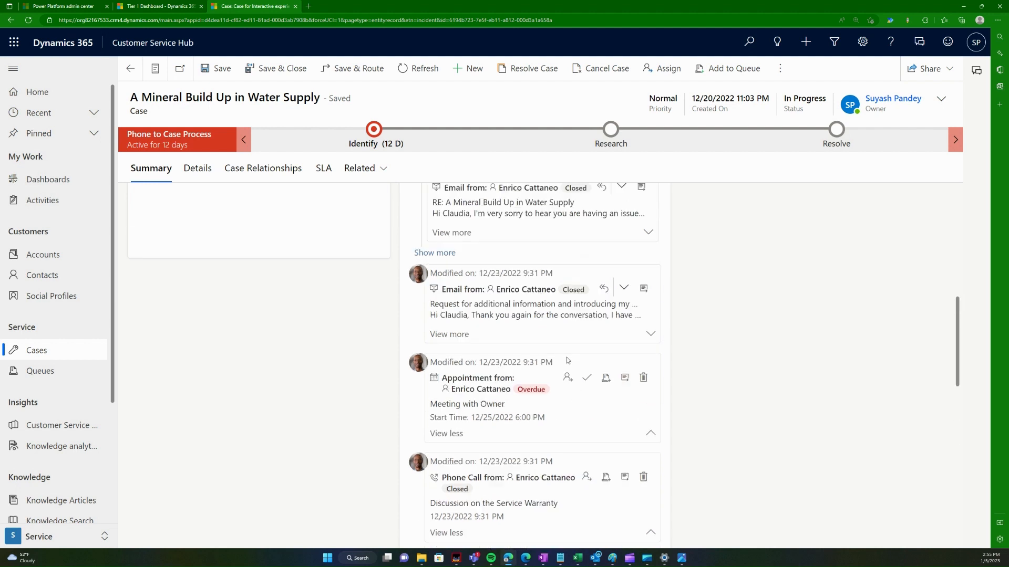
Step: Expand the additional-information request and reply emails, selecting the reply's subject line
click(517, 339)
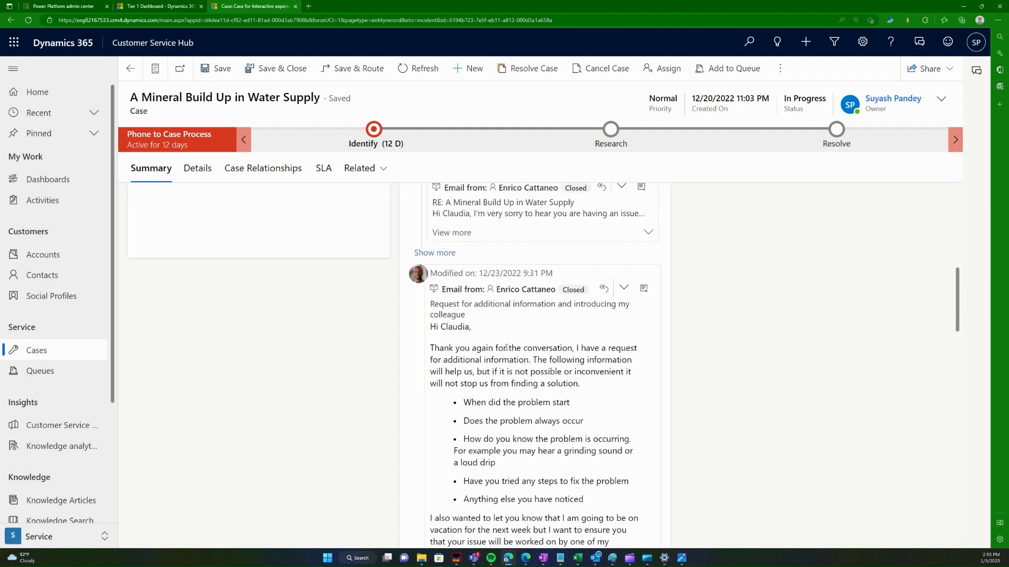
scroll(518, 371, down, 1)
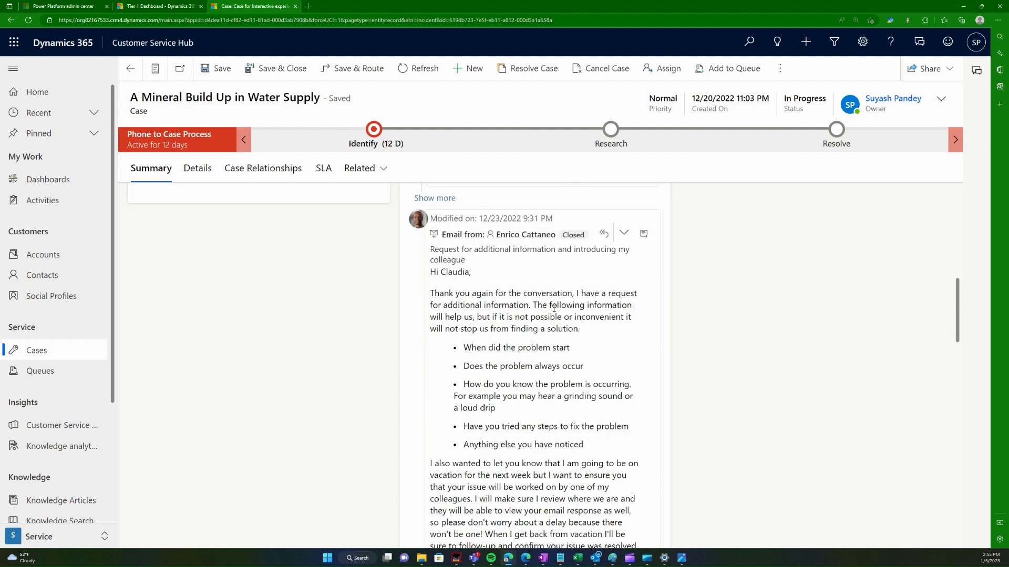
scroll(506, 399, down, 2)
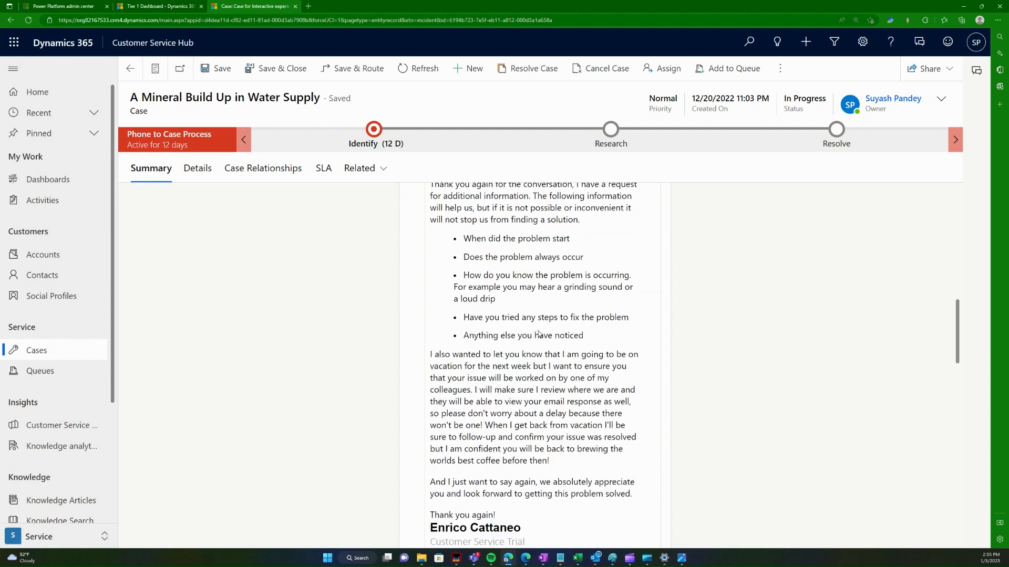
scroll(506, 399, up, 5)
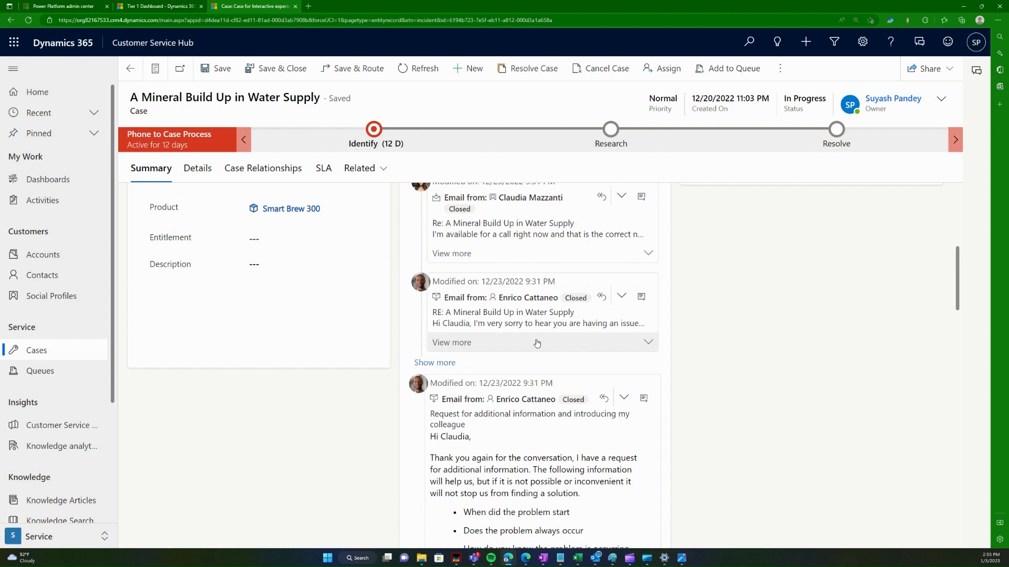
click(528, 342)
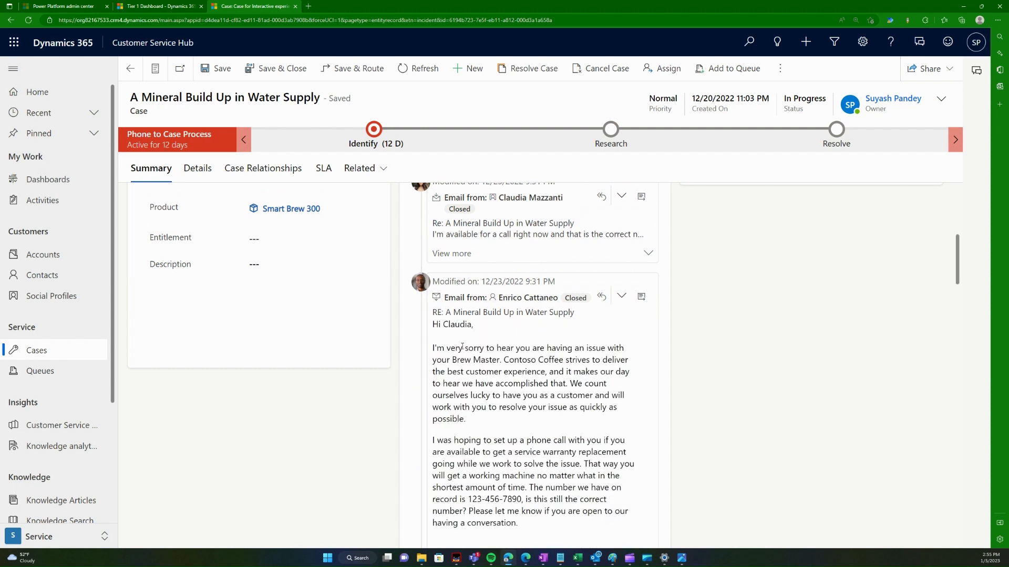
triple_click(437, 315)
scroll(522, 420, up, 4)
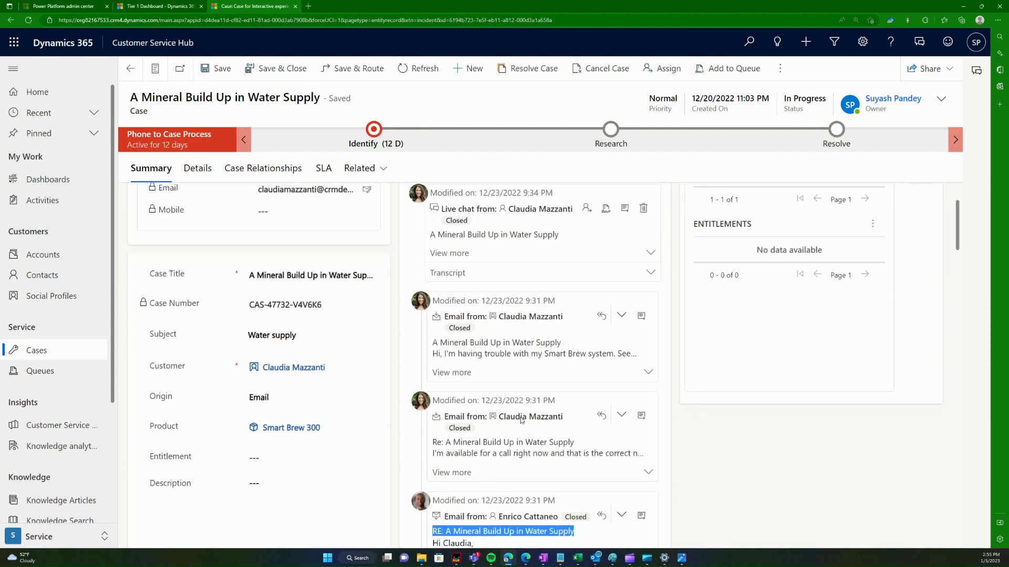
Step: Expand the customer's 'I'm available for a call' reply and scroll back to the form's top
click(462, 473)
scroll(595, 445, down, 1)
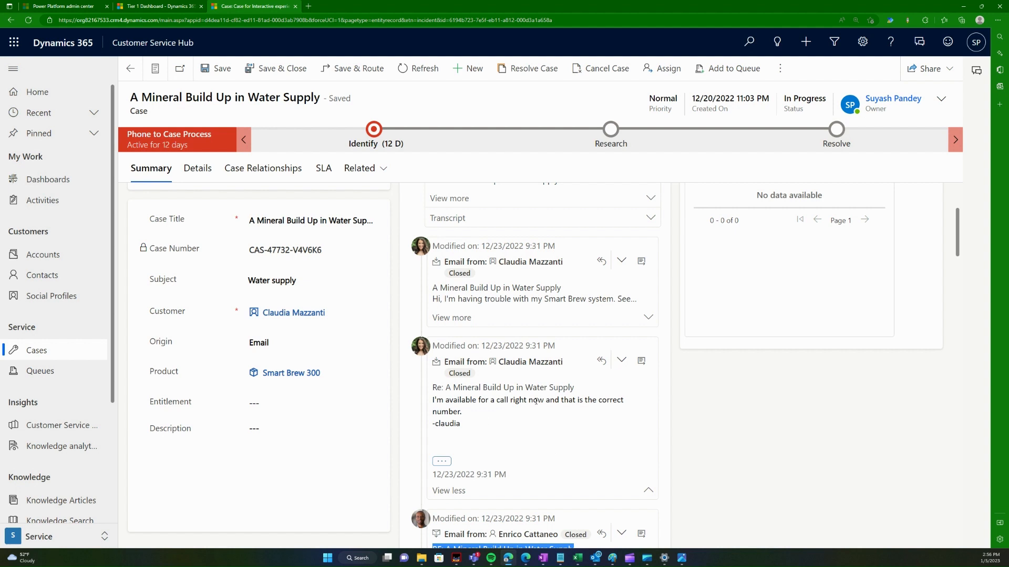
scroll(536, 401, up, 2)
scroll(575, 401, up, 1)
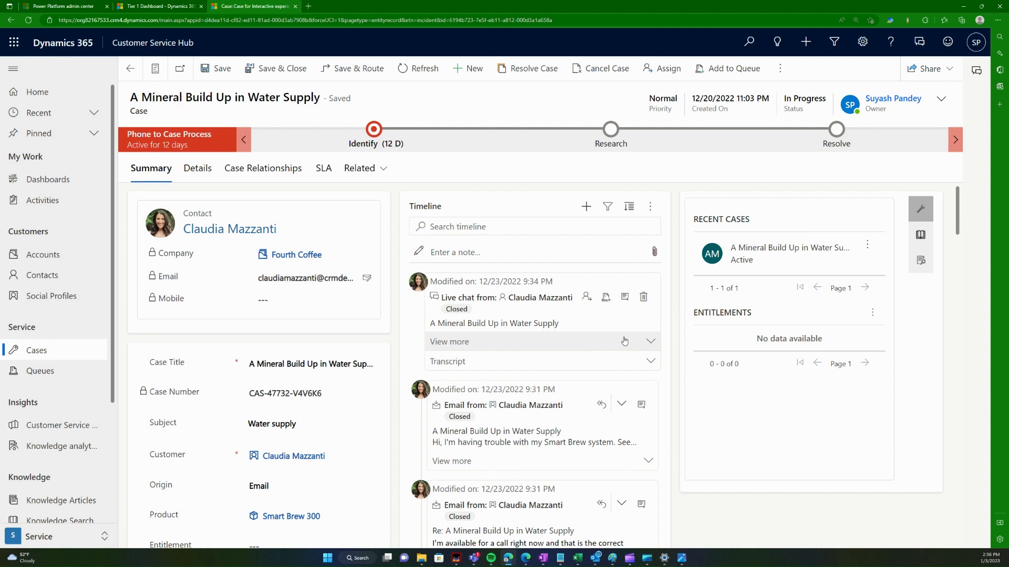
Step: Expand the live chat timeline entry to reveal its 12/23/2022 9:34 PM update, then view the case's merged and child cases
click(587, 371)
click(569, 348)
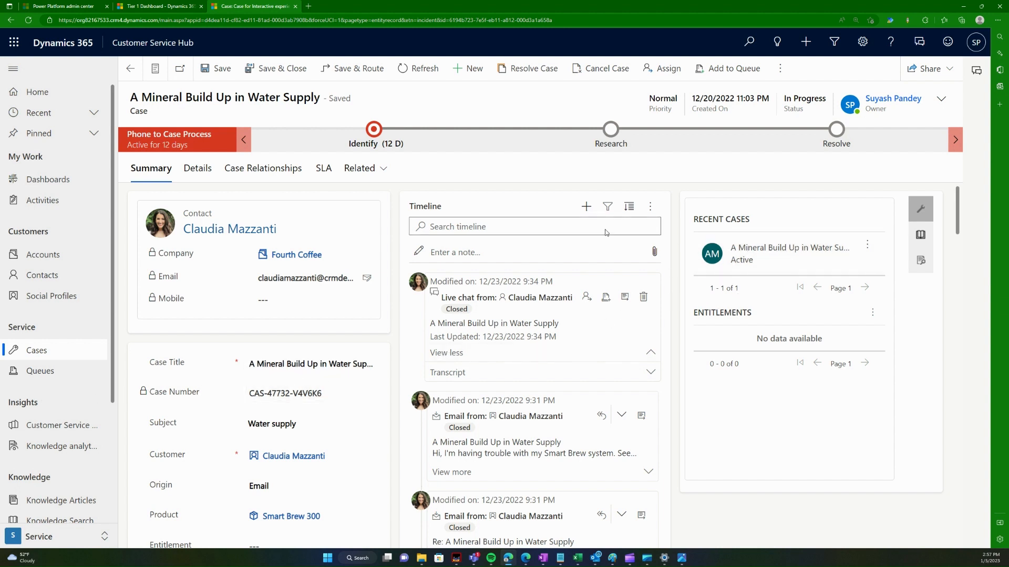
click(269, 170)
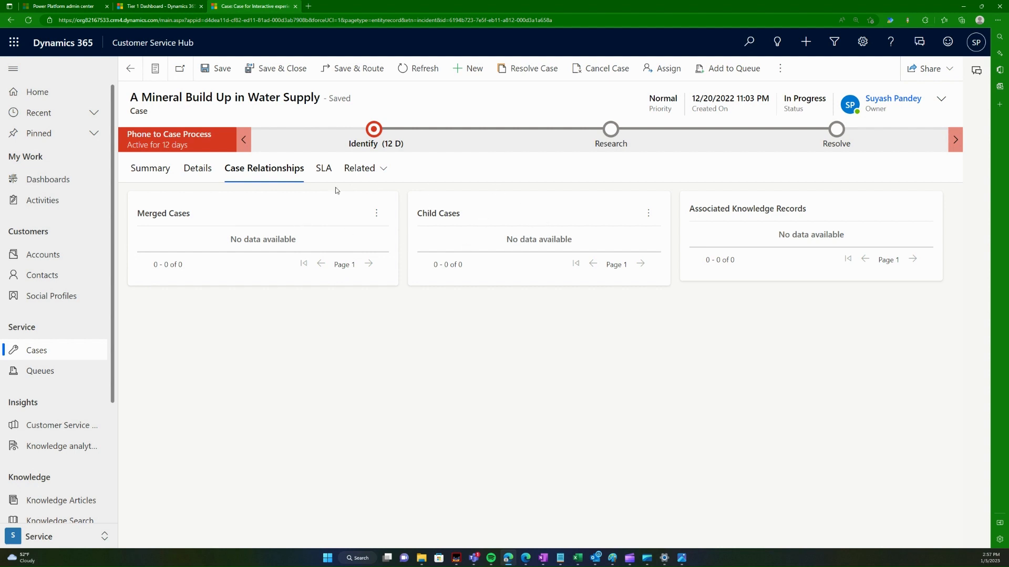
Step: Display the case's SLA KPI instances, which list no rows
drag(337, 169, 326, 169)
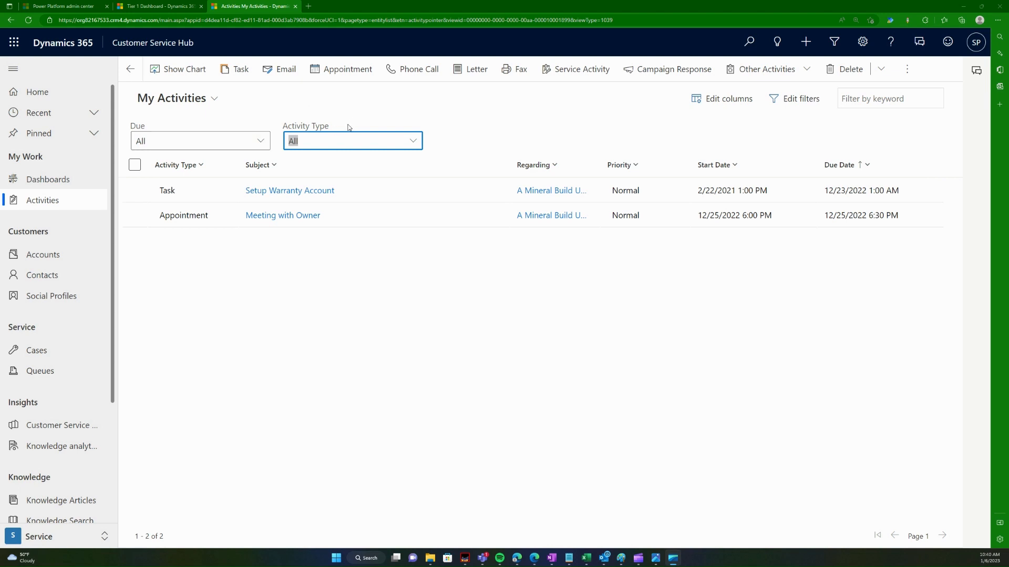
Step: Restore the Edge window and bring the Customer Service process diagram forward full screen in Photos
double_click(511, 3)
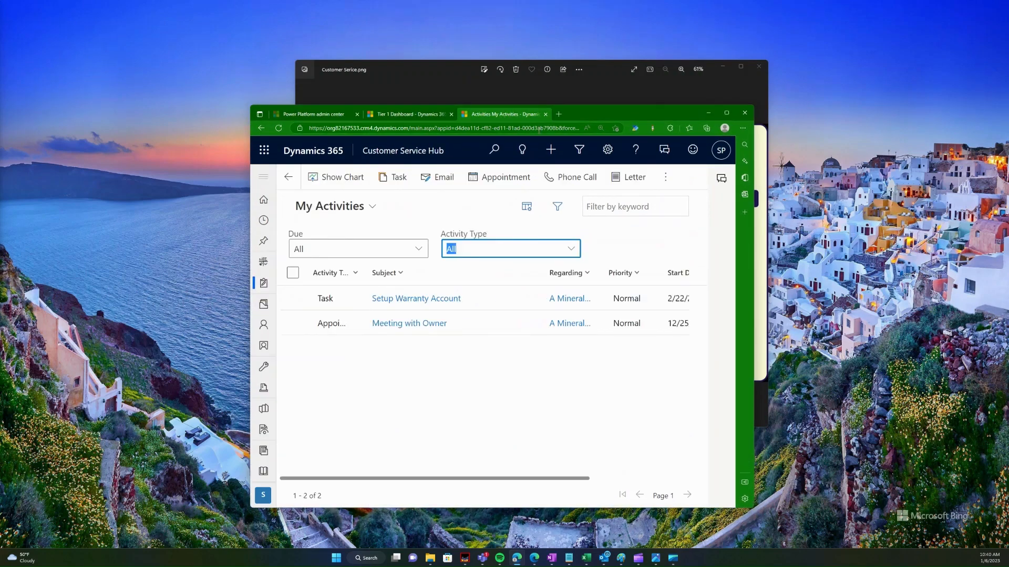
double_click(373, 68)
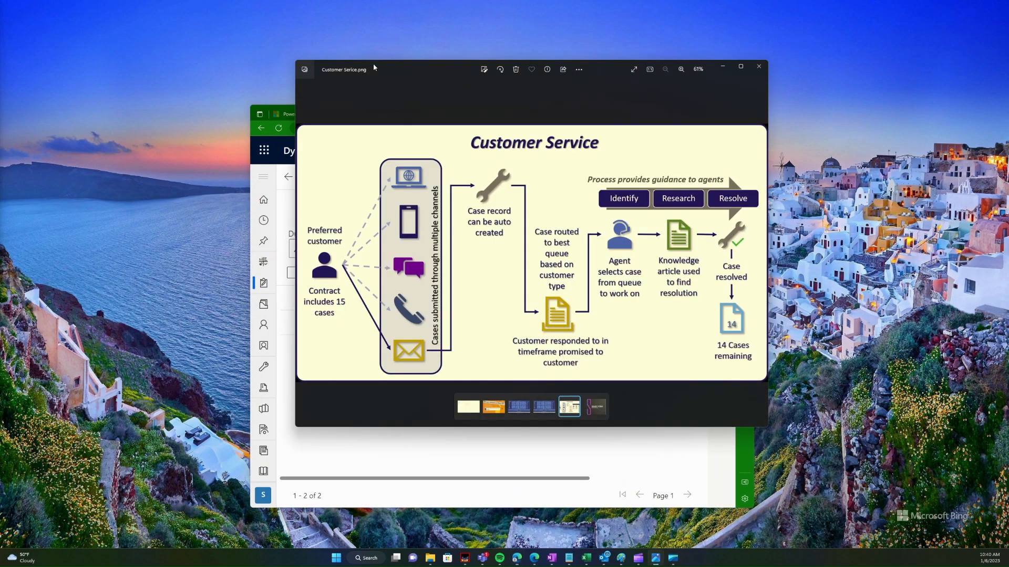
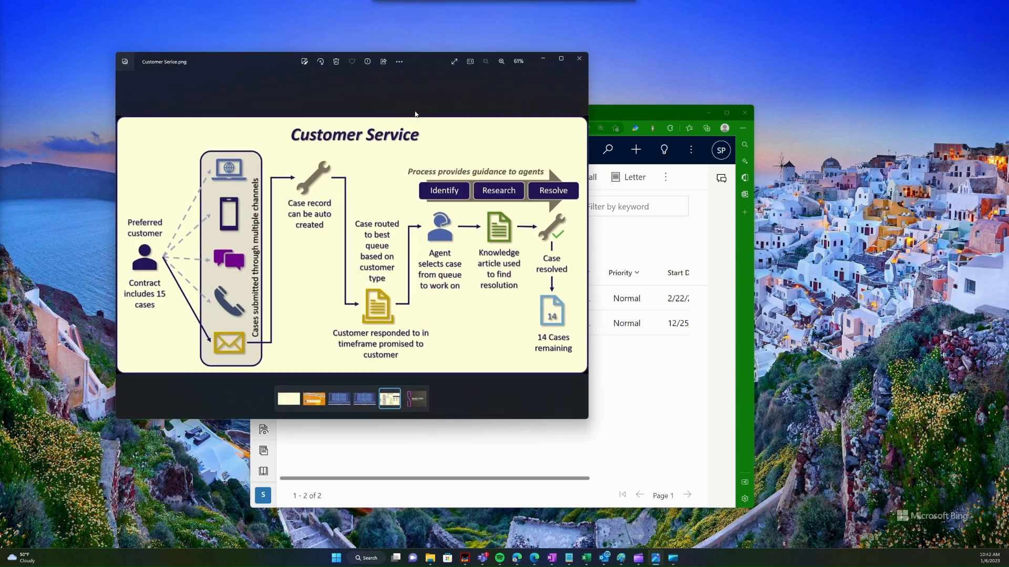
Step: Maximize the Dynamics 365 window, show My Activities with its Task and Appointment, and zoom in
click(625, 392)
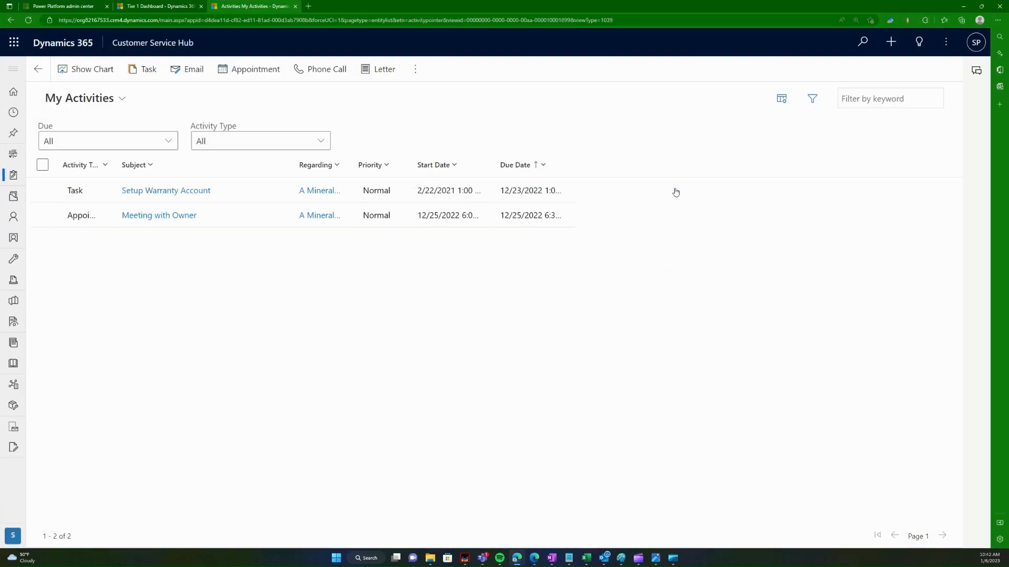
click(727, 112)
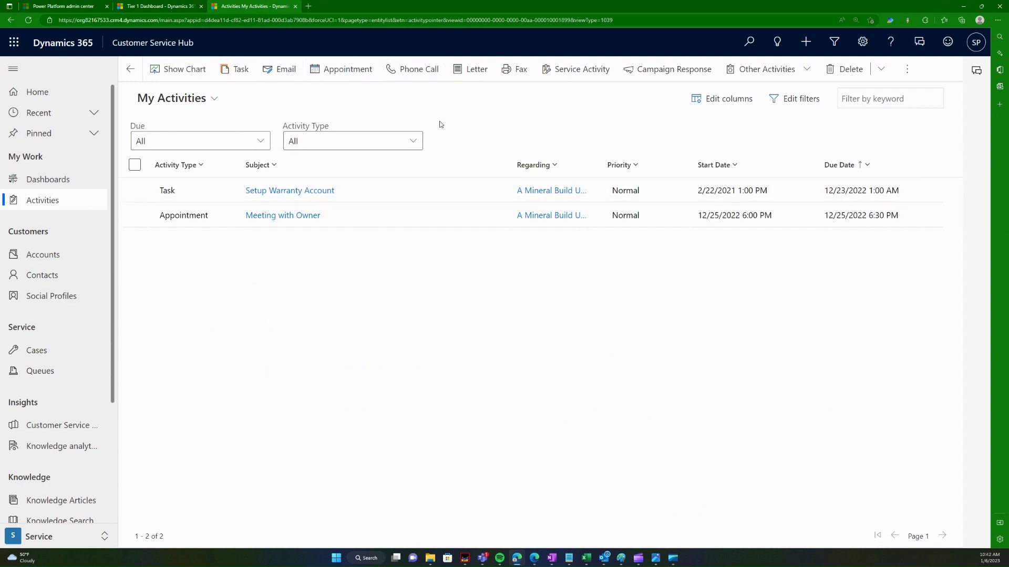
click(29, 201)
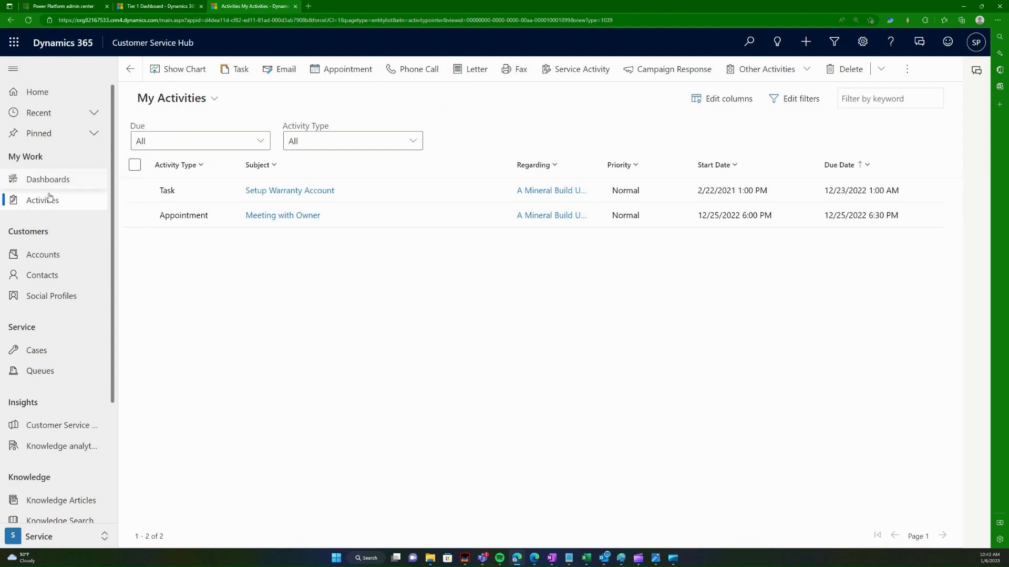
click(59, 202)
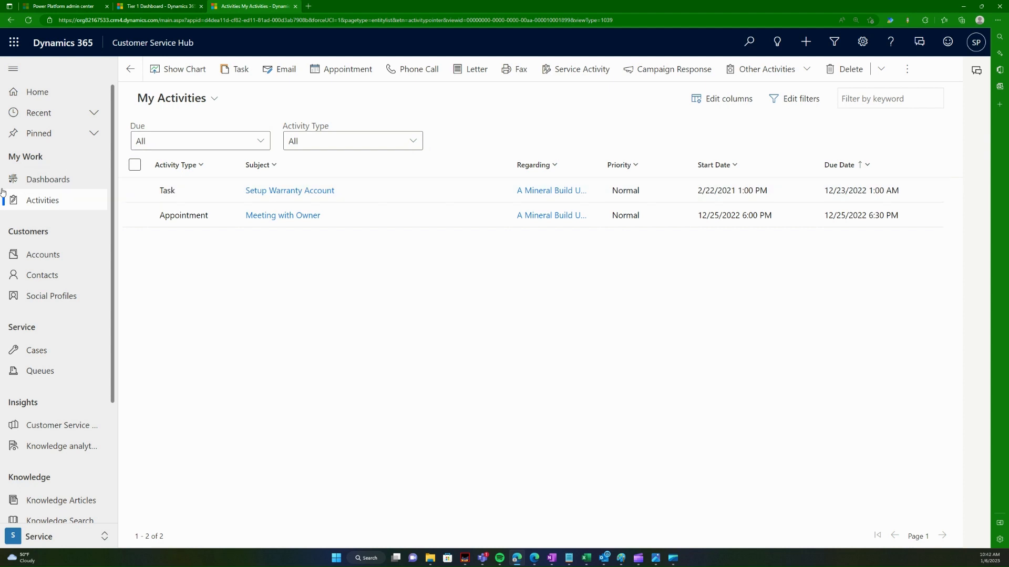
click(54, 200)
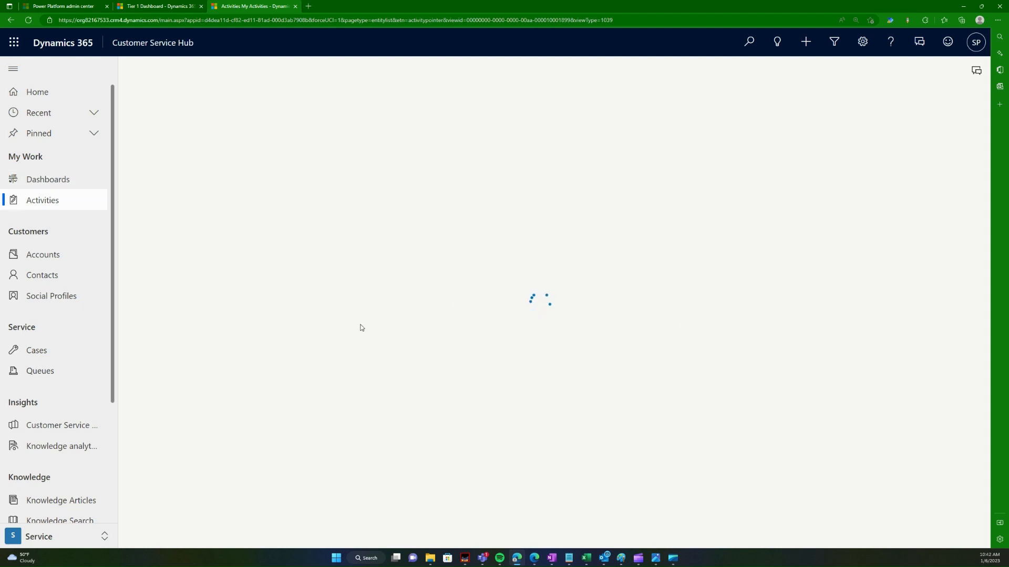
key(ctrl+plus)
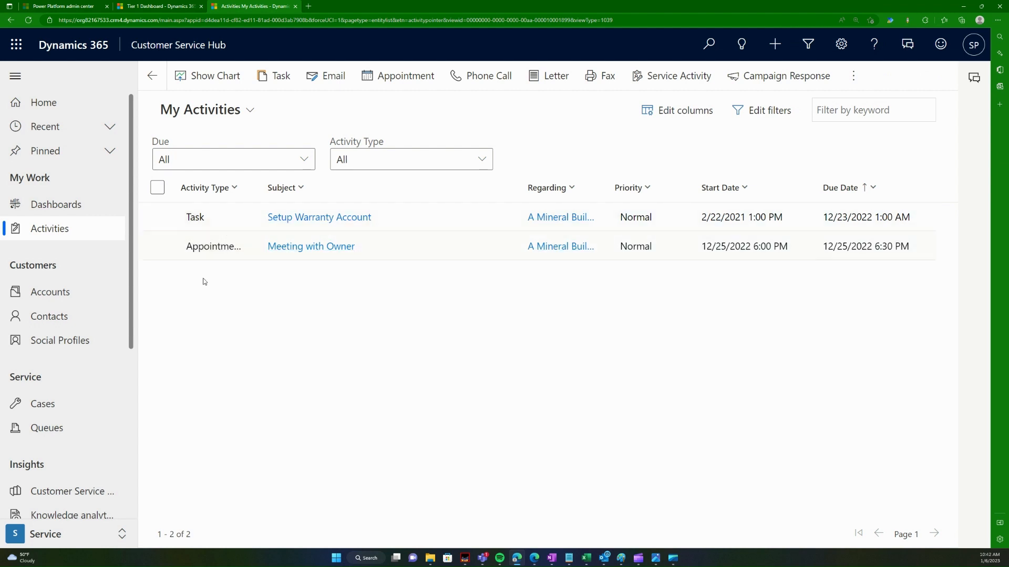
click(217, 115)
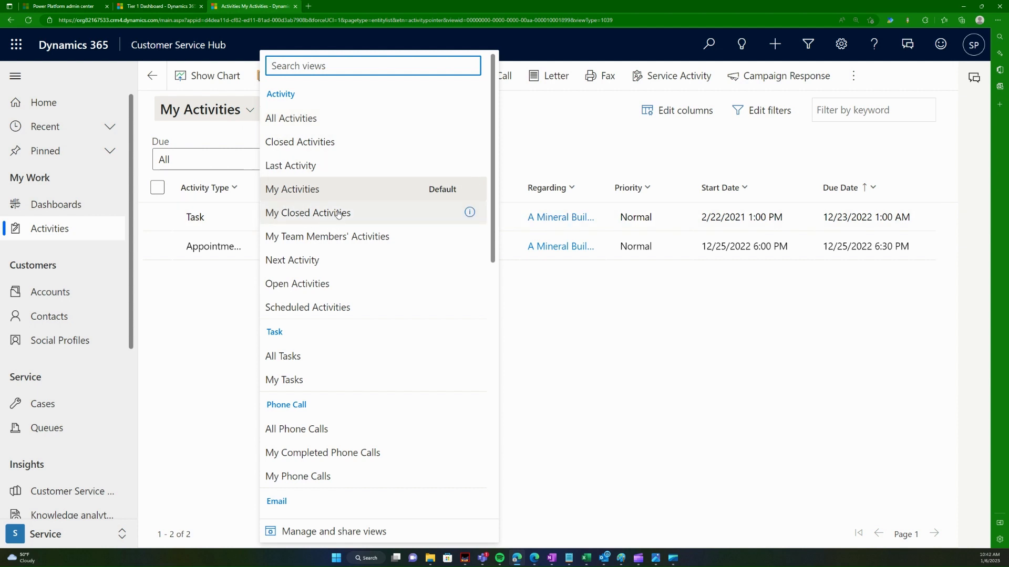
click(209, 333)
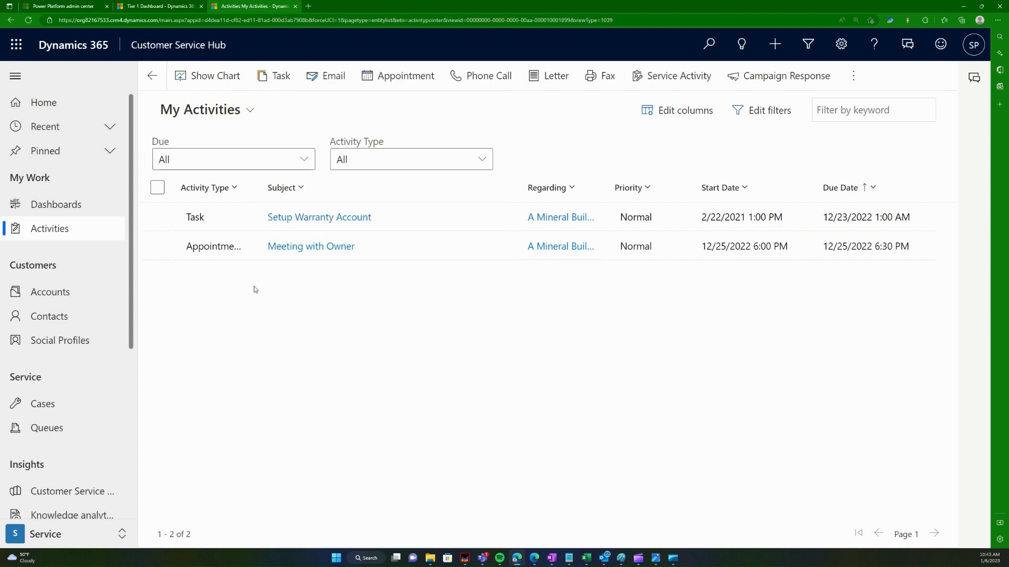
click(211, 110)
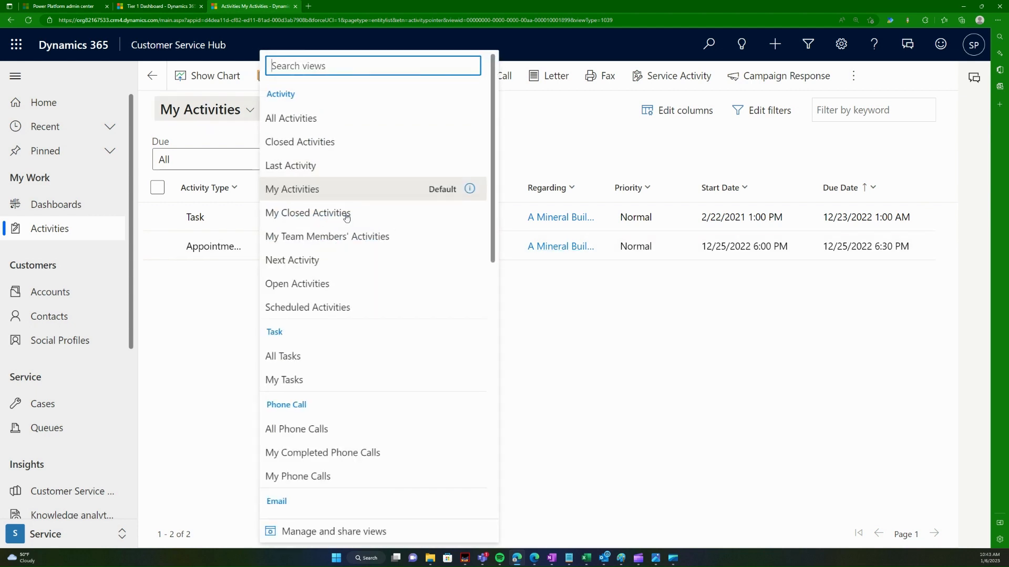
click(316, 118)
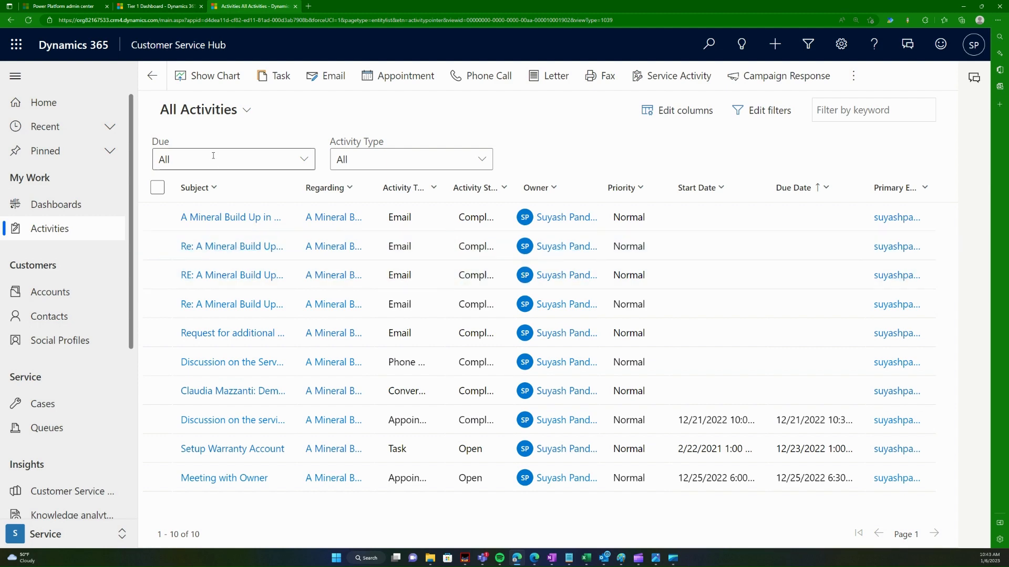
click(224, 111)
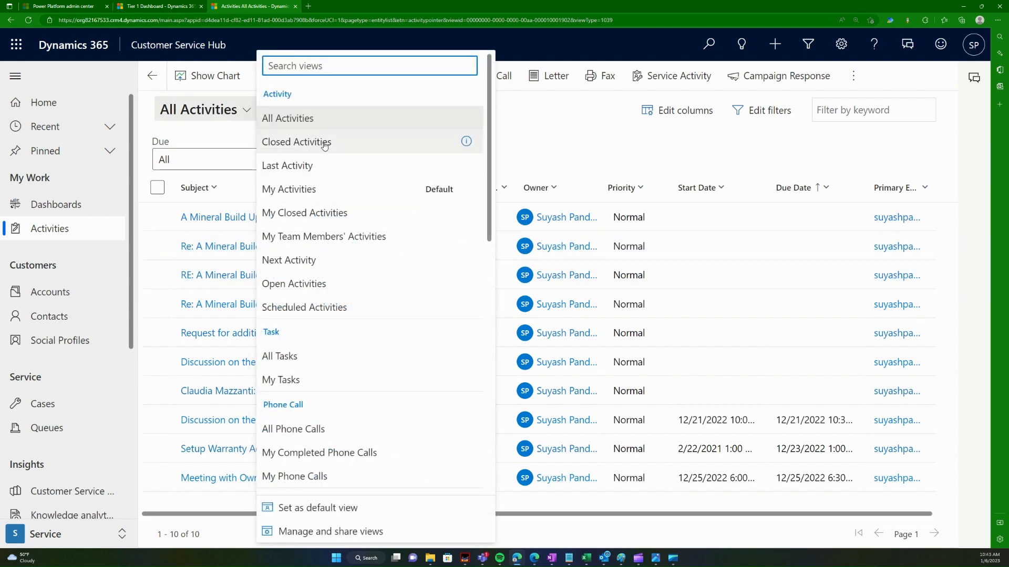
click(317, 189)
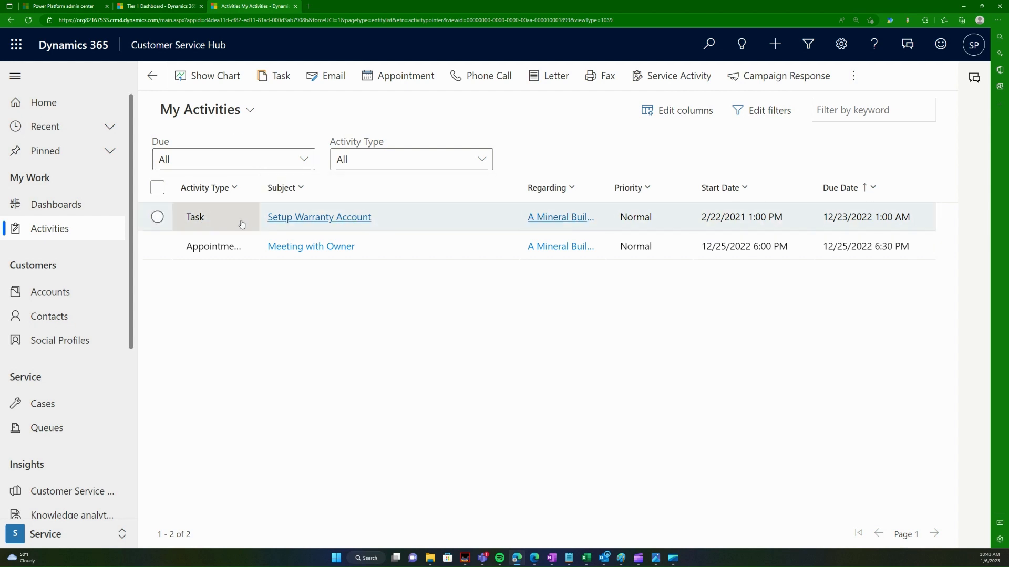
click(336, 84)
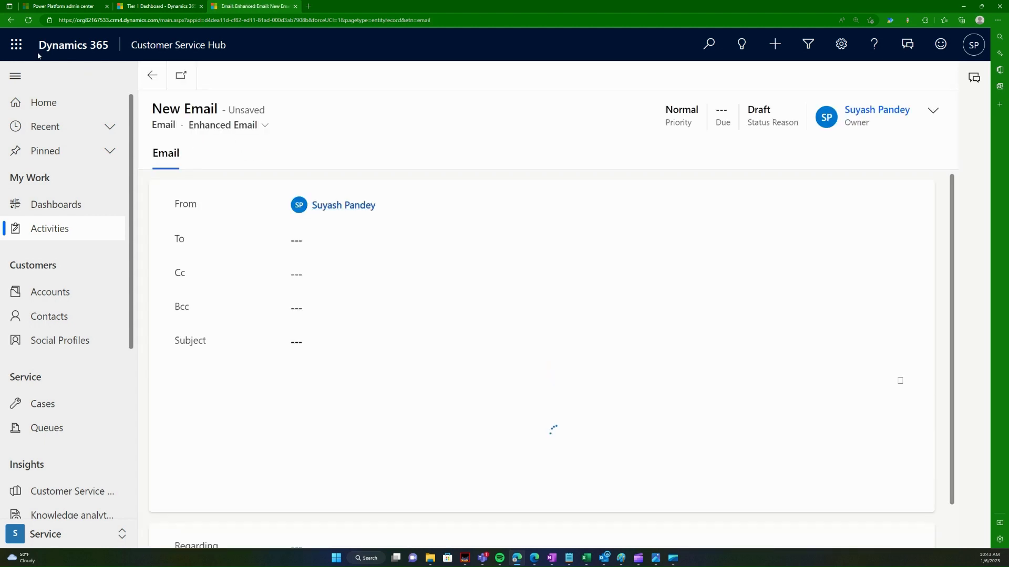
click(10, 20)
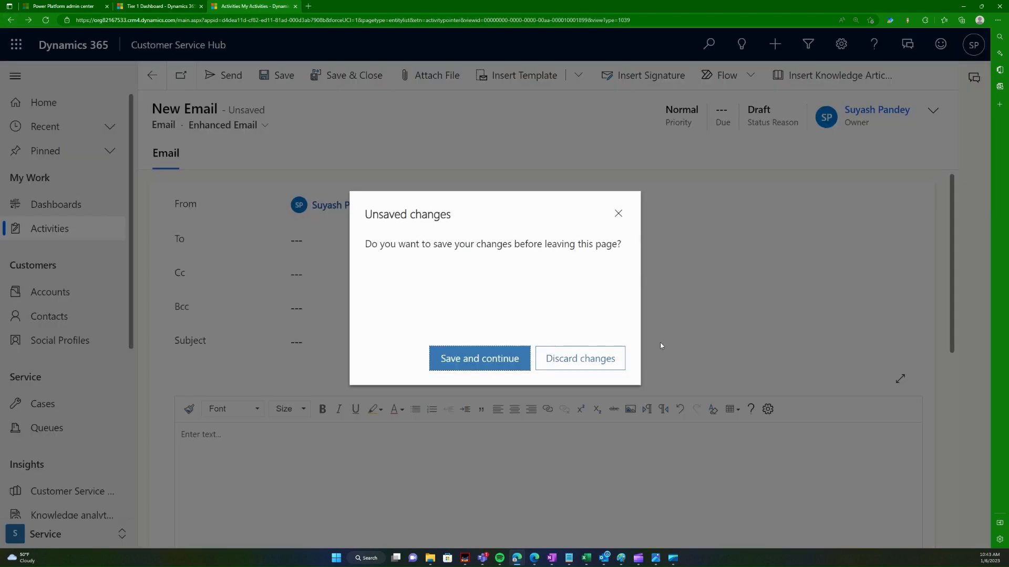
click(580, 358)
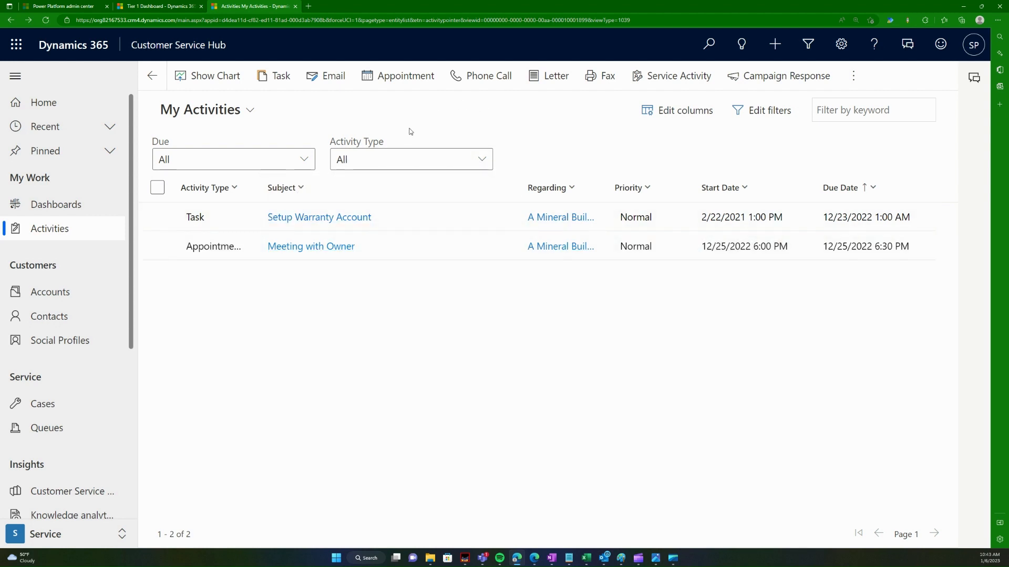
Step: Clear Select All in the Activity Type filter, then show the four My Active Cases
click(481, 160)
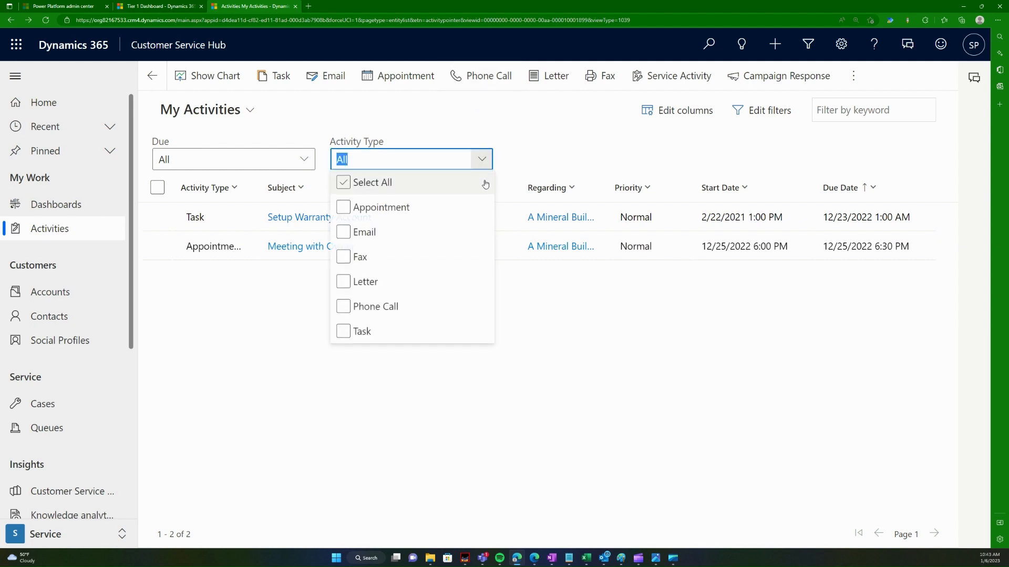
click(376, 233)
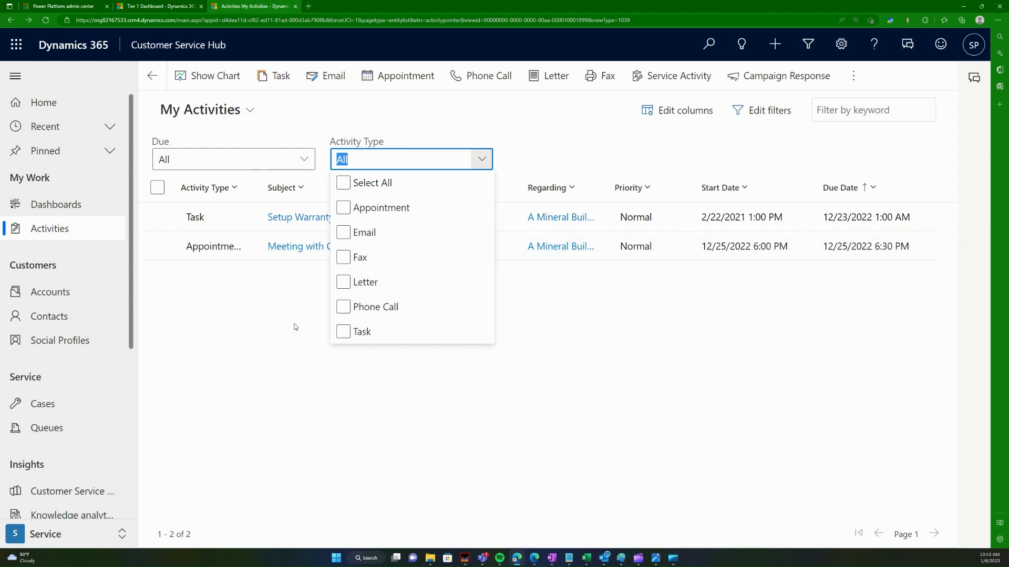
click(373, 431)
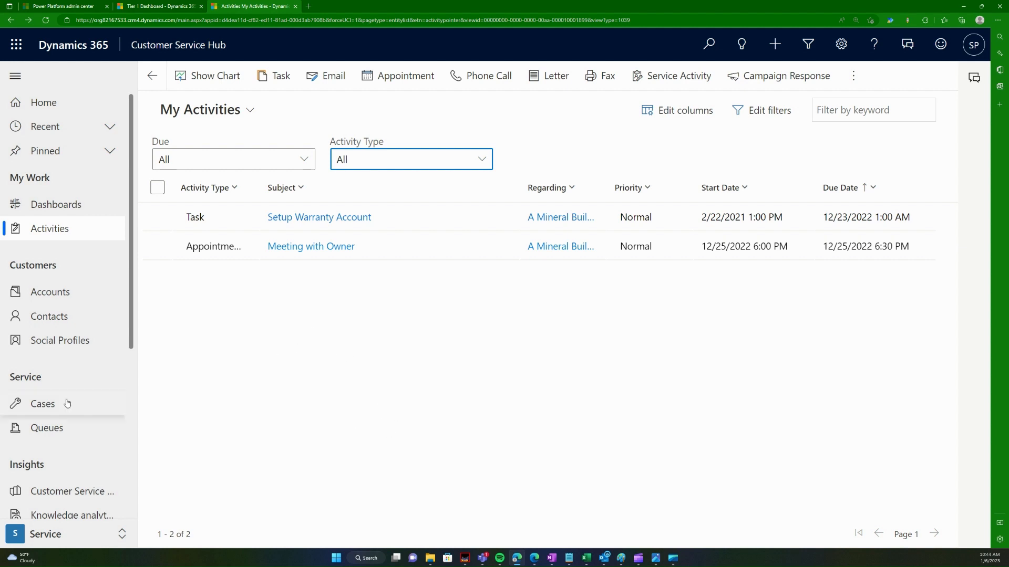
click(82, 404)
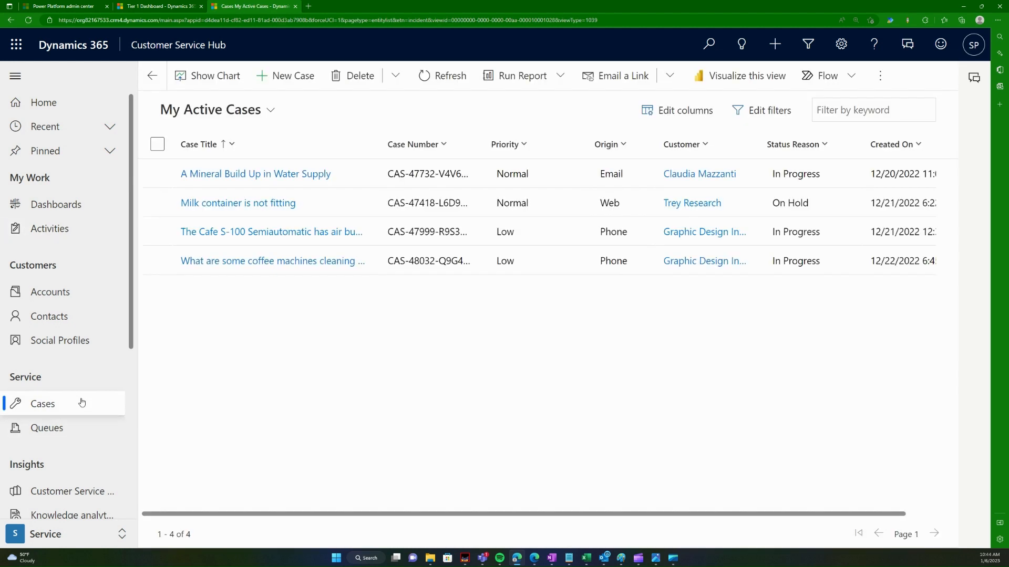
Step: Open the A Mineral Build Up in Water Supply case and start a new Task from its timeline
click(261, 171)
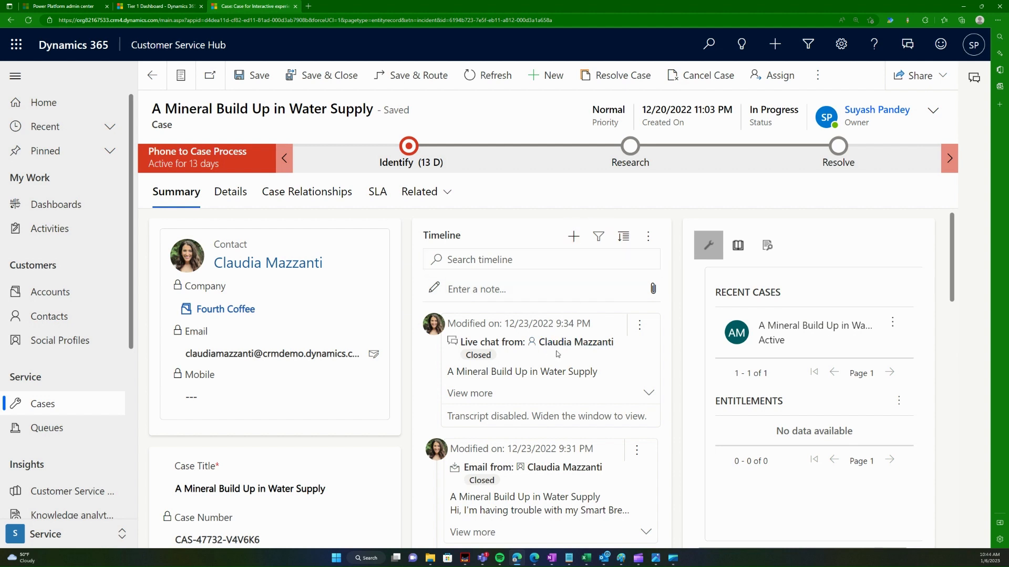
click(573, 236)
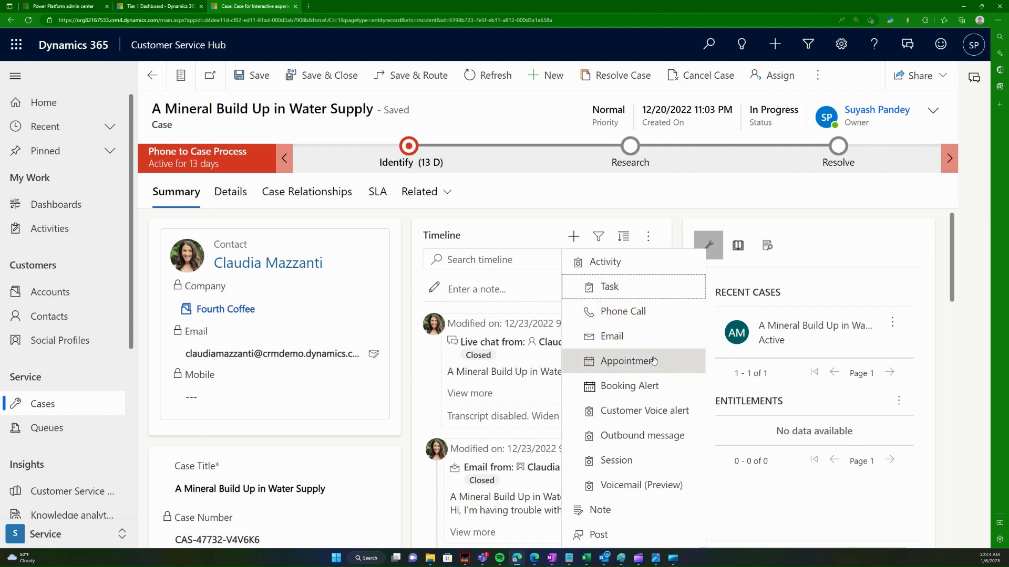
scroll(732, 365, down, 1)
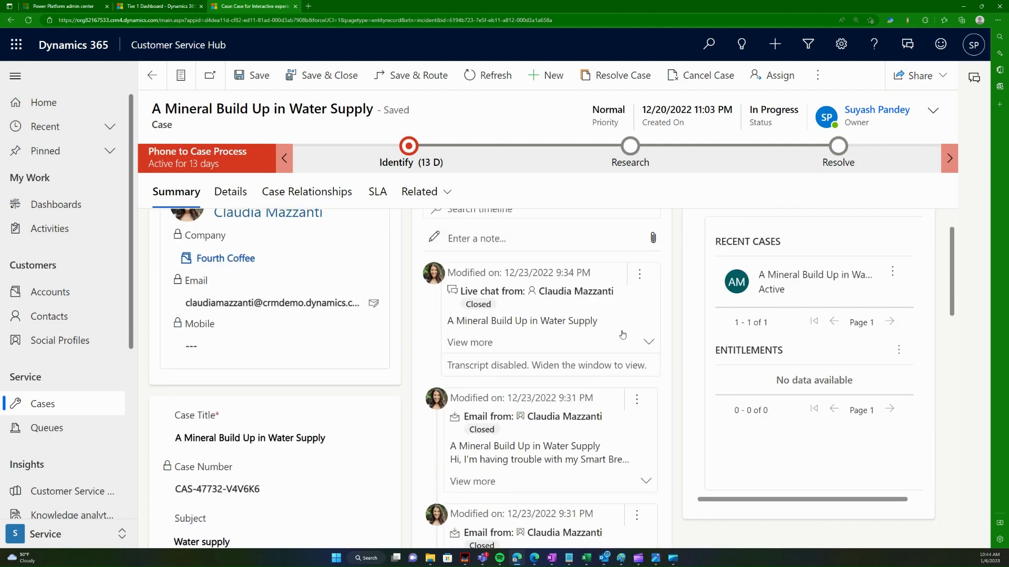
scroll(623, 335, up, 1)
click(508, 246)
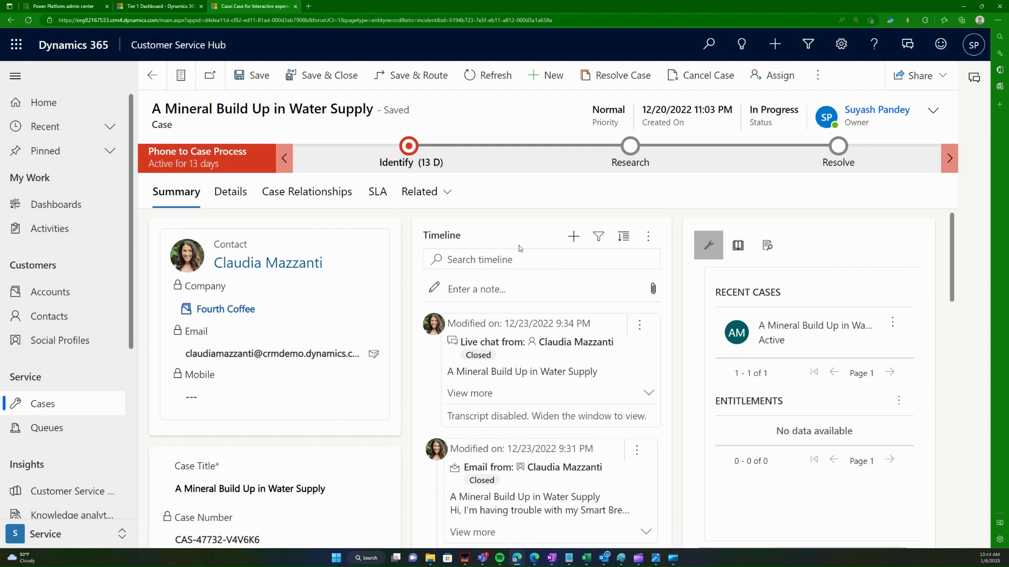
click(592, 238)
click(572, 236)
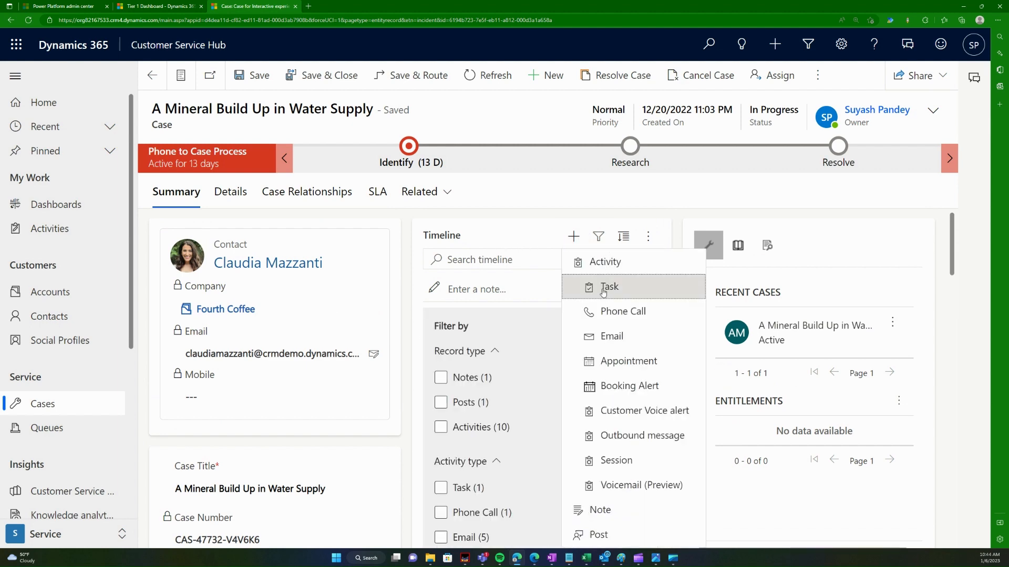
click(598, 237)
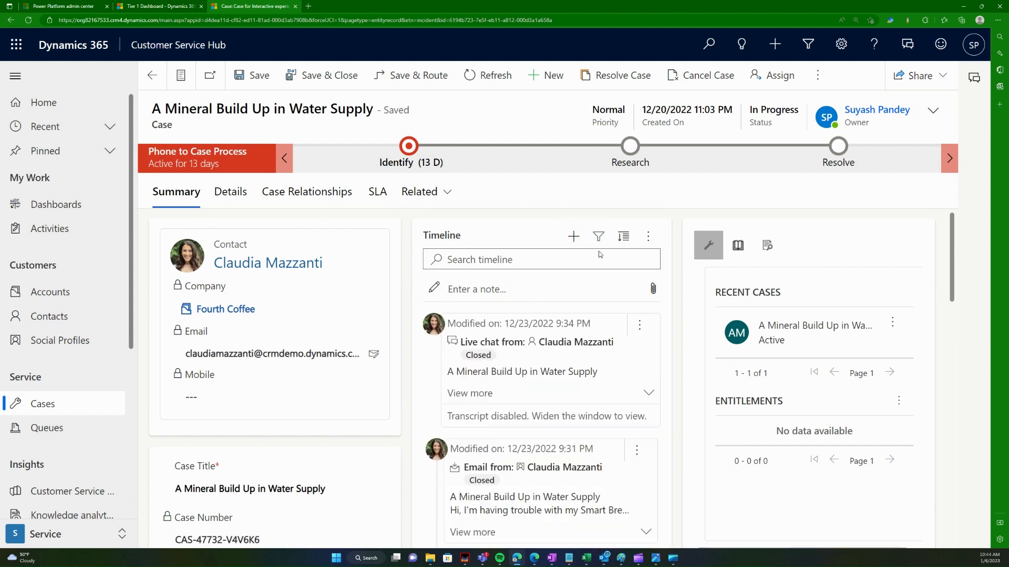
click(572, 236)
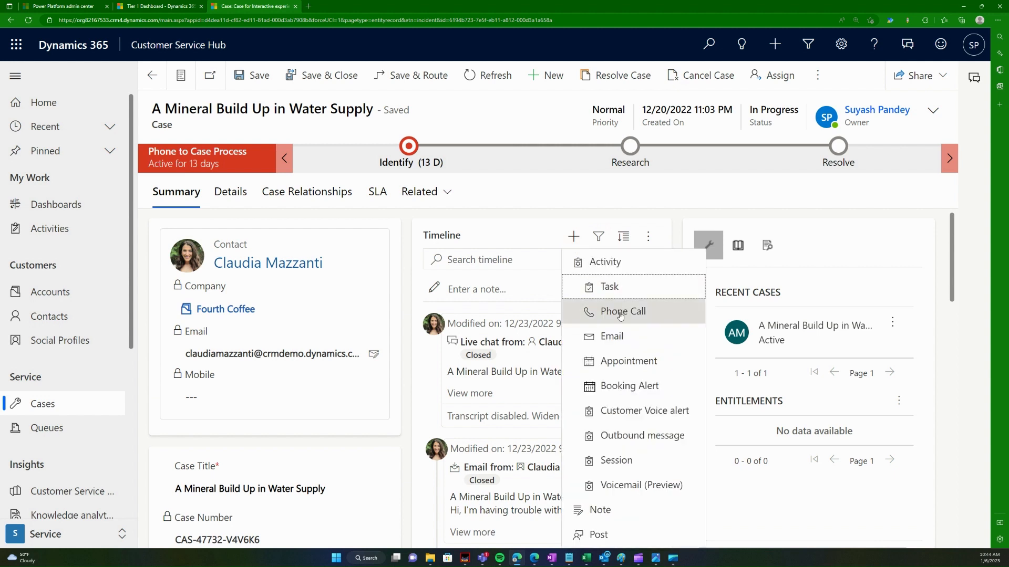
click(641, 291)
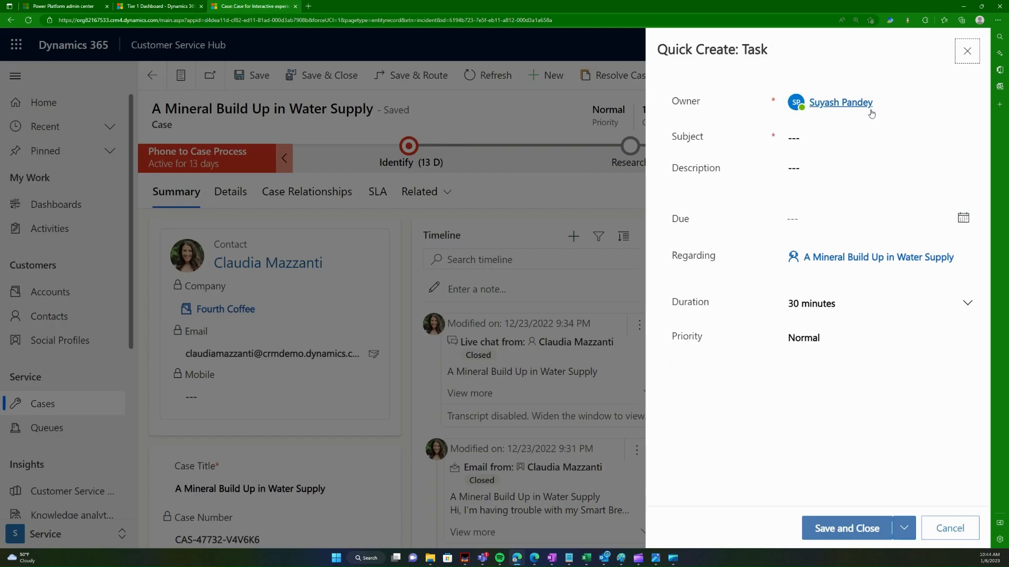
Step: Replace the new task's owner with another user picked from the list
click(891, 102)
click(899, 104)
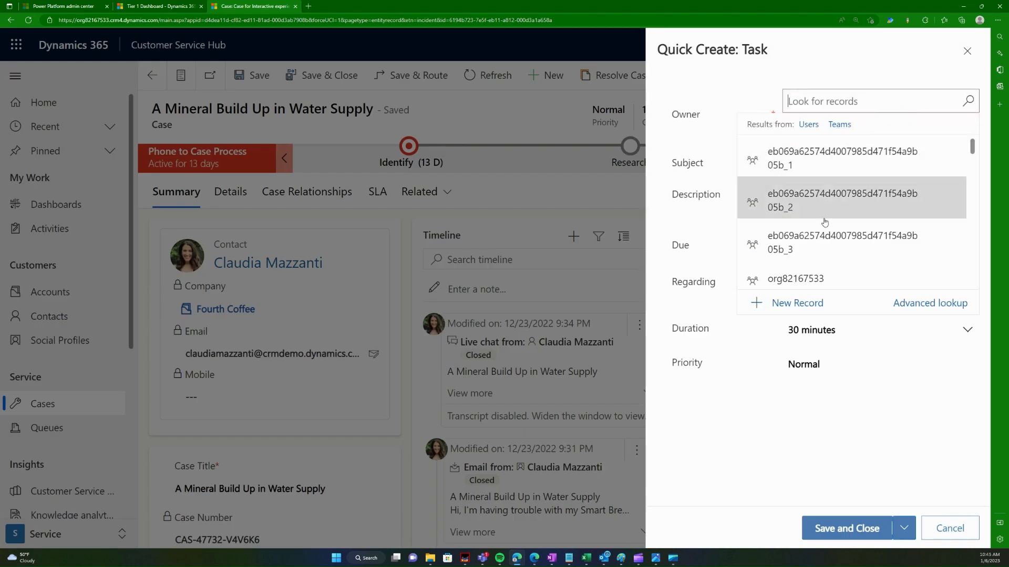
scroll(828, 220, down, 3)
click(826, 274)
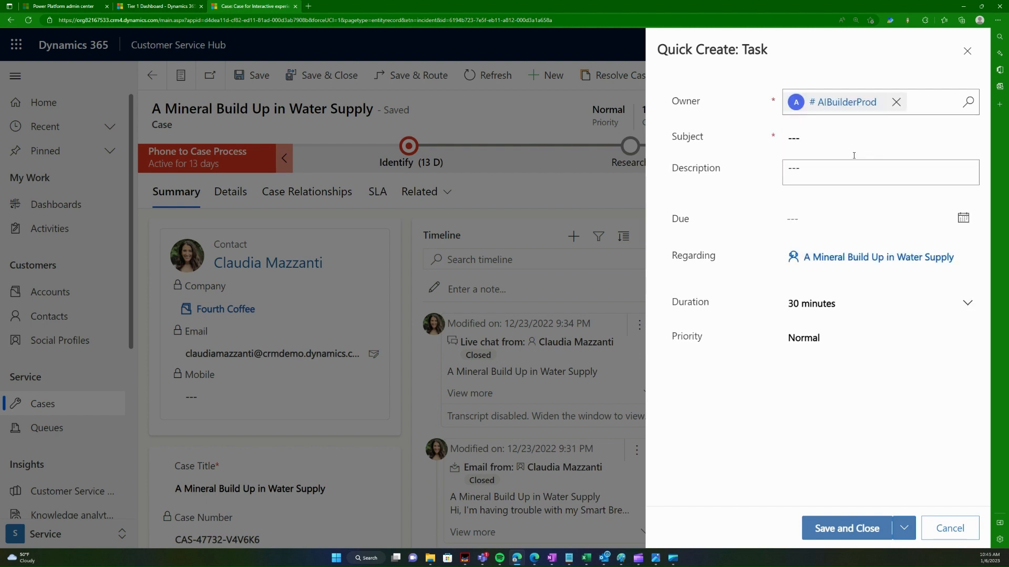
Step: Enter a subject addressed to a person, ending 'can you please help me with this issue'
click(852, 135)
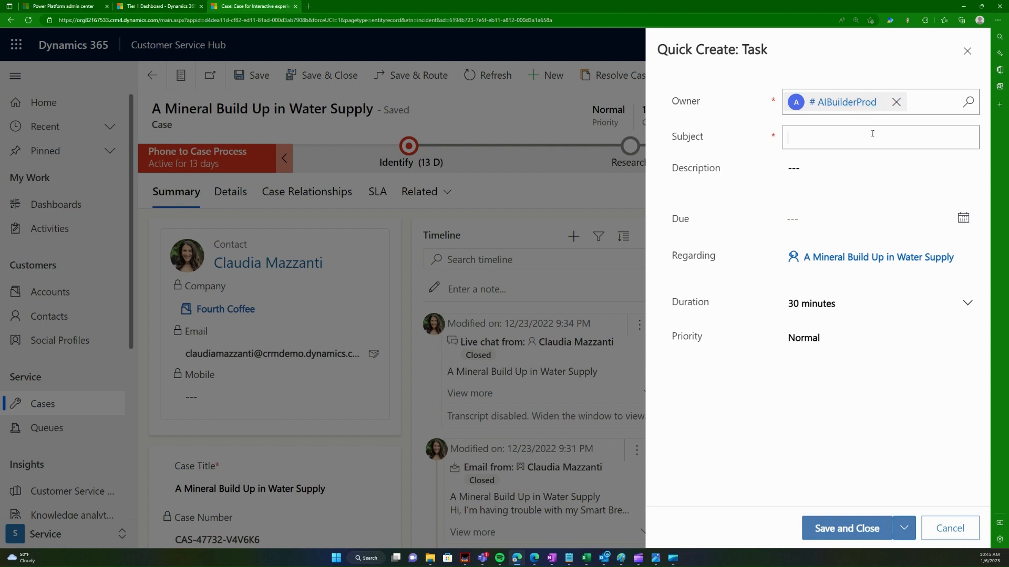
text(Jo)
text(doe... can you please help me)
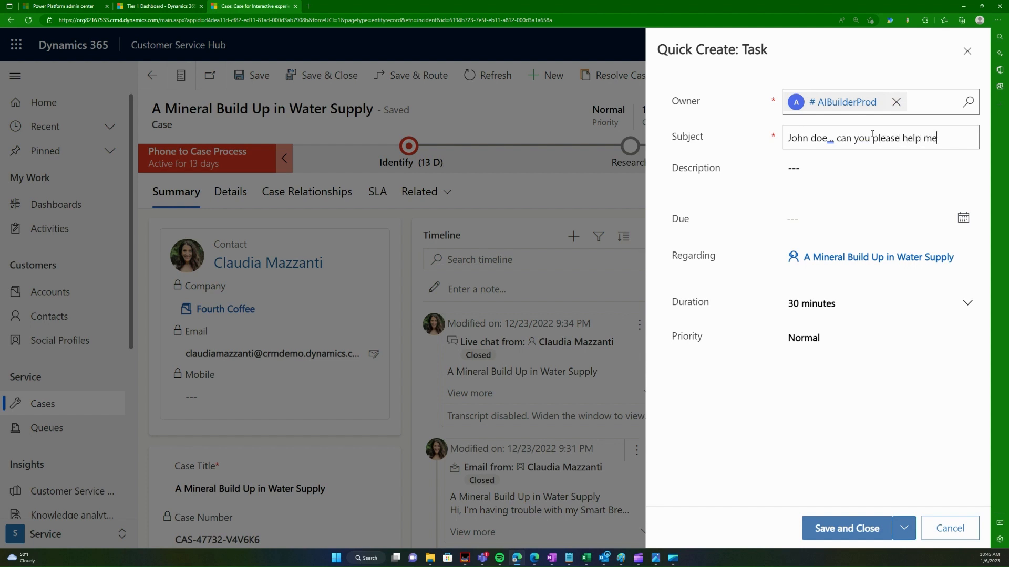
text( with the)
key(BackSpace)
text(is issue)
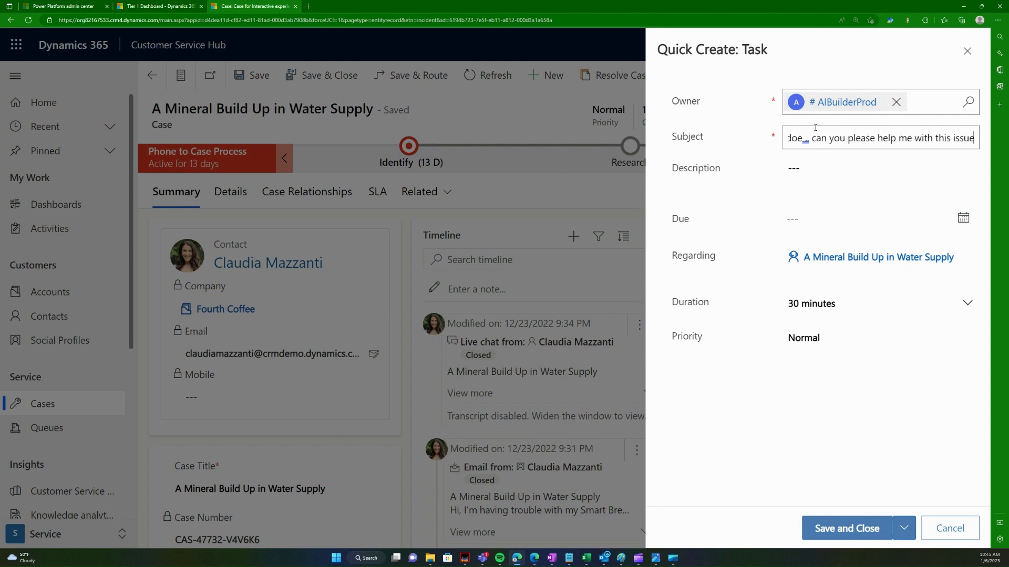
Step: Copy the 'can you please help me with this issue' part of the subject into the Description
click(840, 137)
drag(812, 138, 975, 139)
key(ctrl+c)
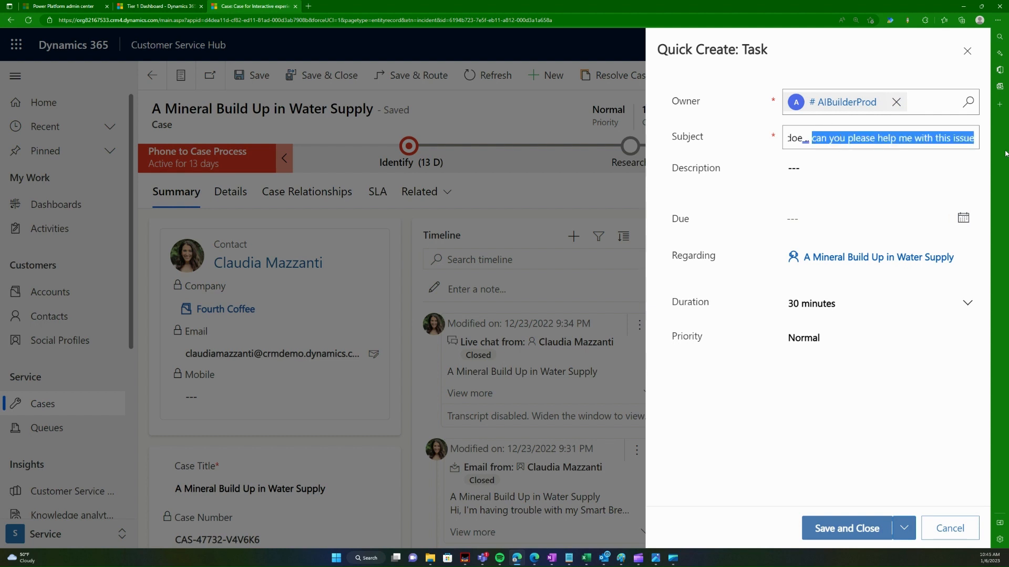
click(864, 173)
key(ctrl+v)
Step: Set the due date to 1/9/2023 and duration to 15 minutes, then save and close
click(864, 219)
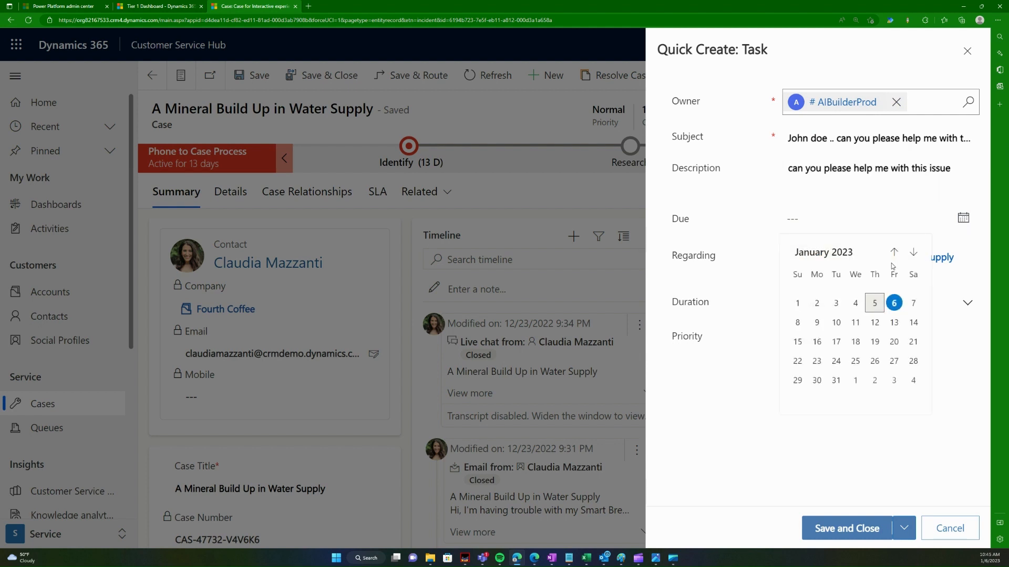
click(817, 322)
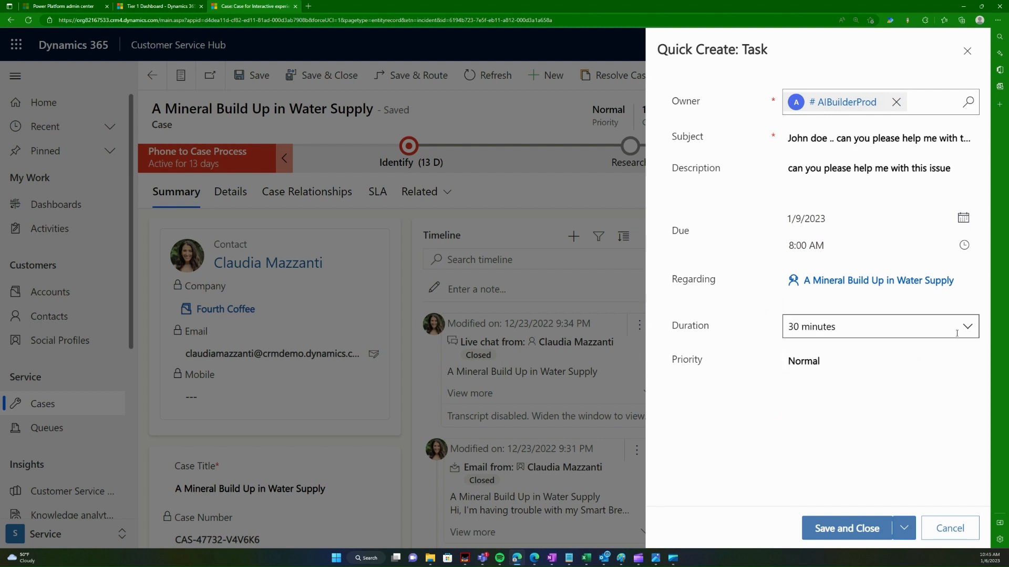
click(975, 330)
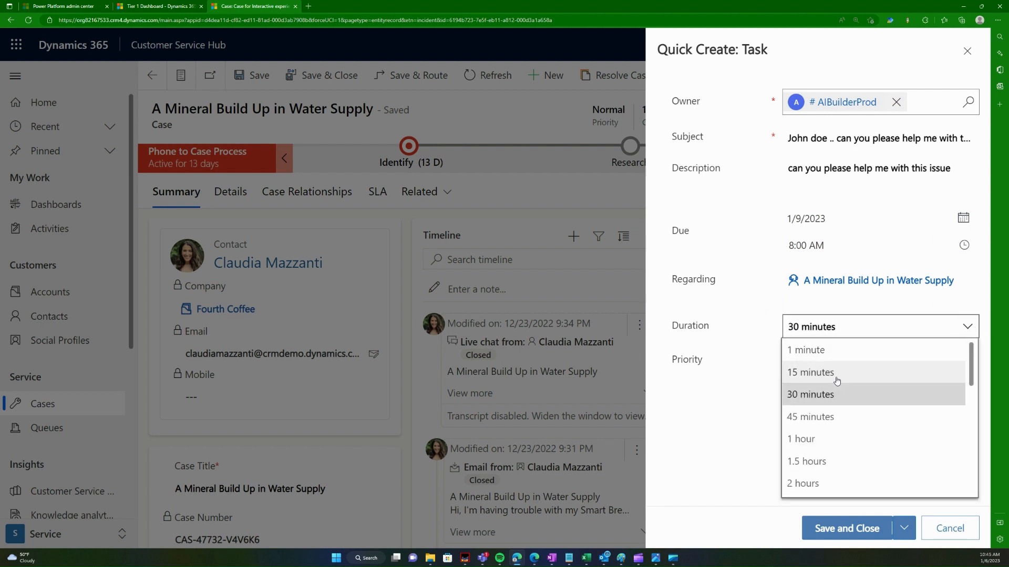
click(895, 373)
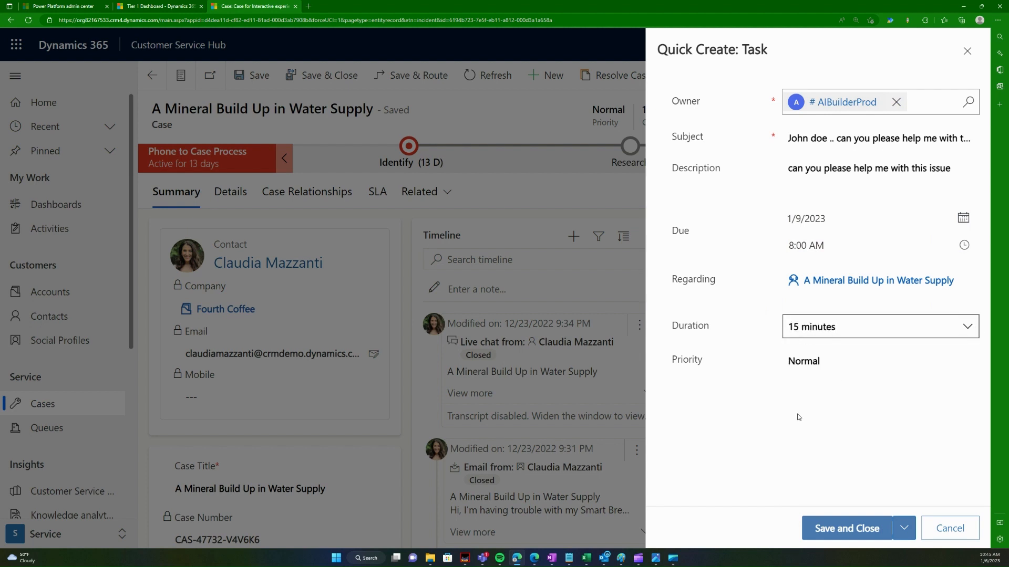
click(842, 532)
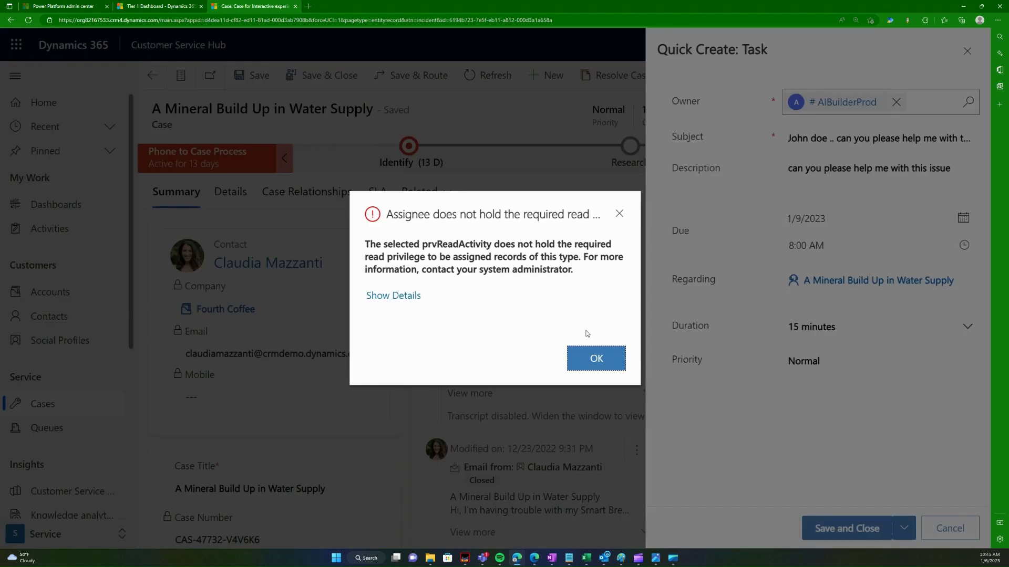
Step: Dismiss the read-privilege error and make a user found by search the task owner
click(610, 362)
click(897, 102)
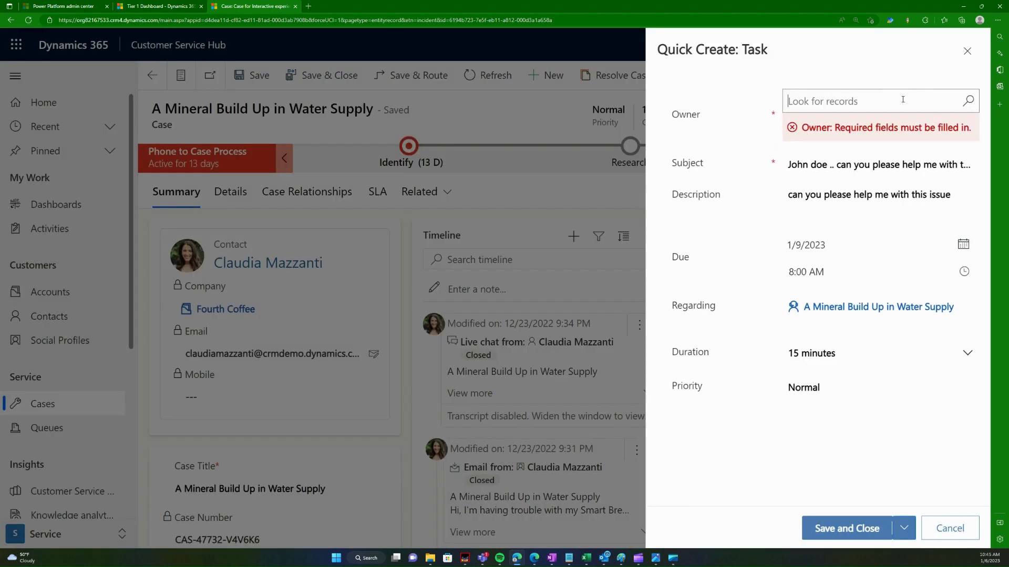
text(suyash)
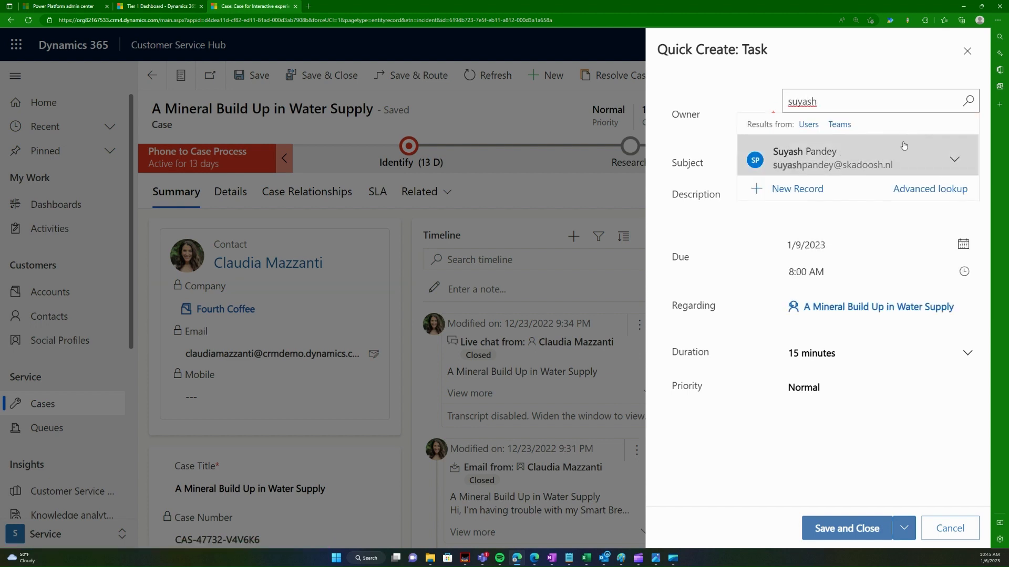
click(841, 158)
Step: Save the reassigned task and expand its Active entry on the case timeline
click(815, 526)
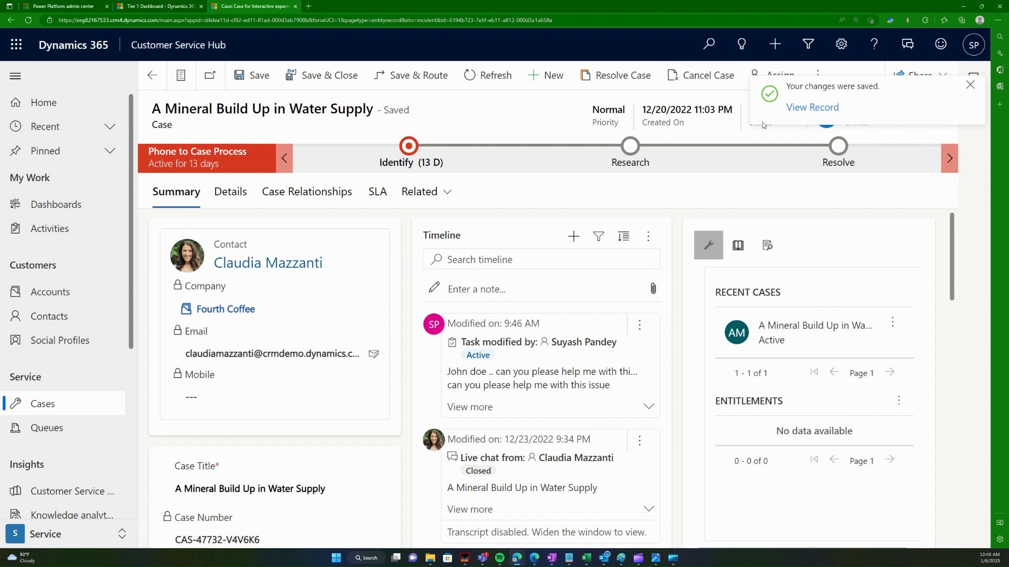
click(969, 85)
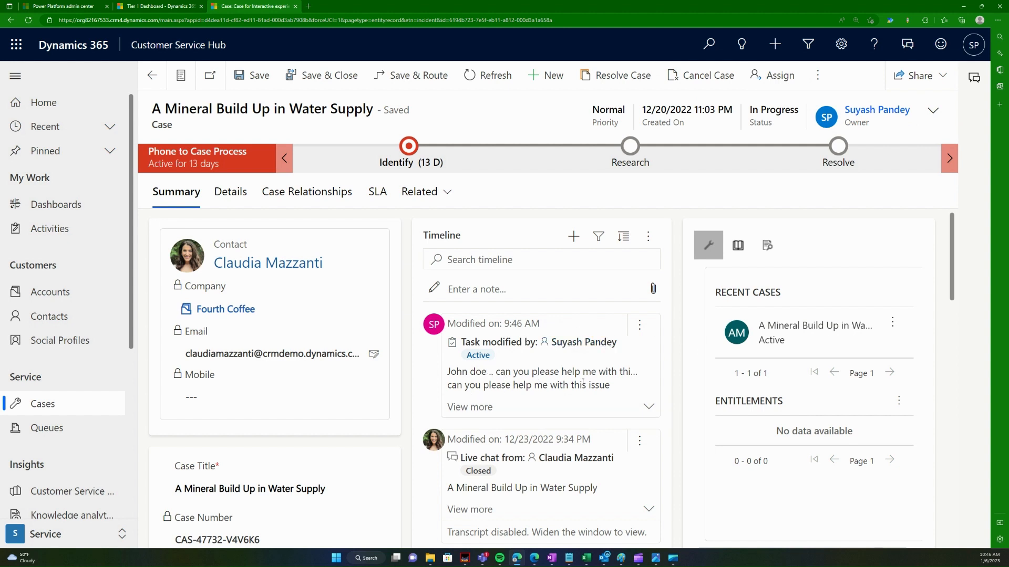
click(649, 408)
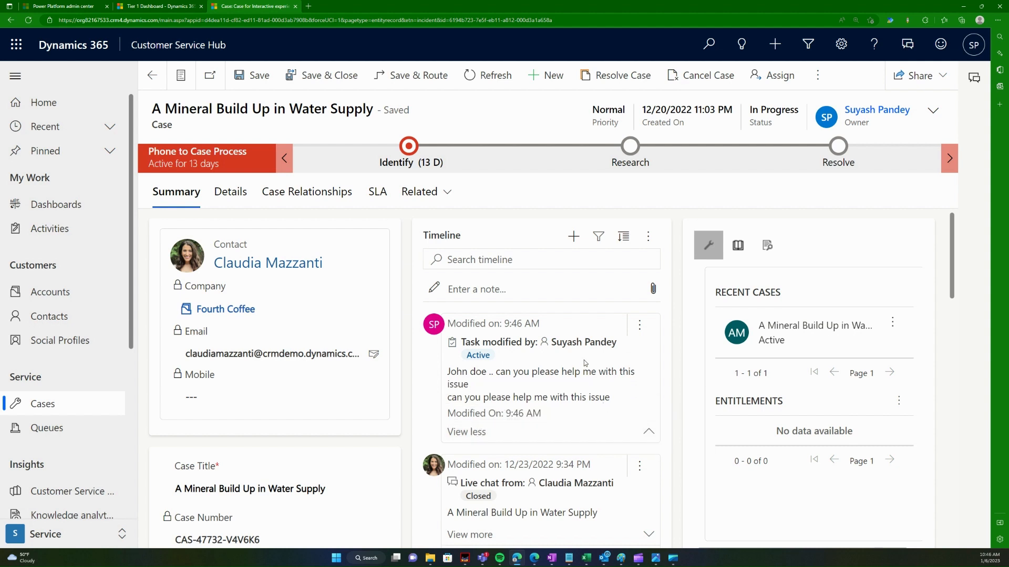
click(655, 330)
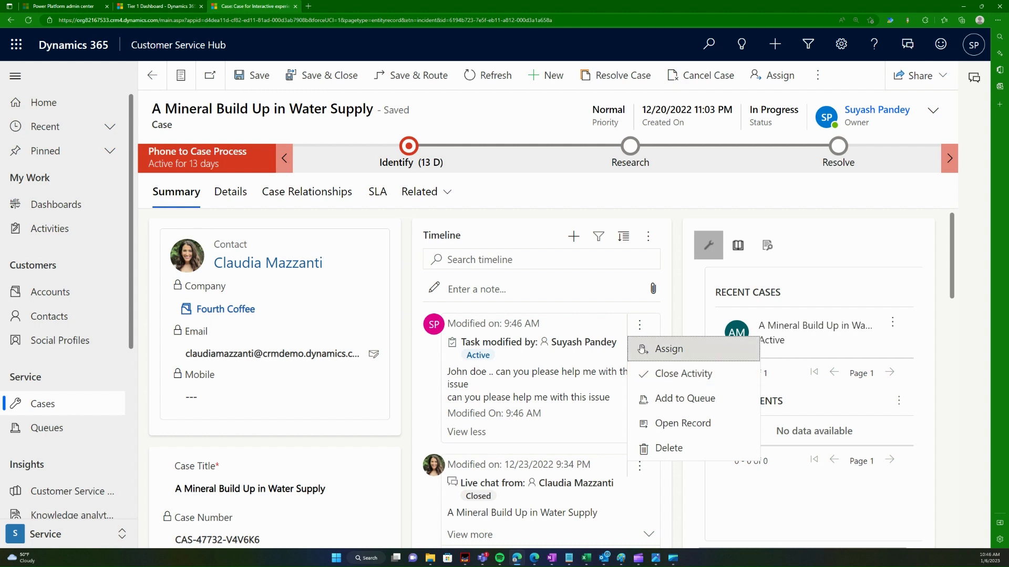
Step: Add a 'Discussion with Customer' note: problem not related to the water supply inlet
click(574, 238)
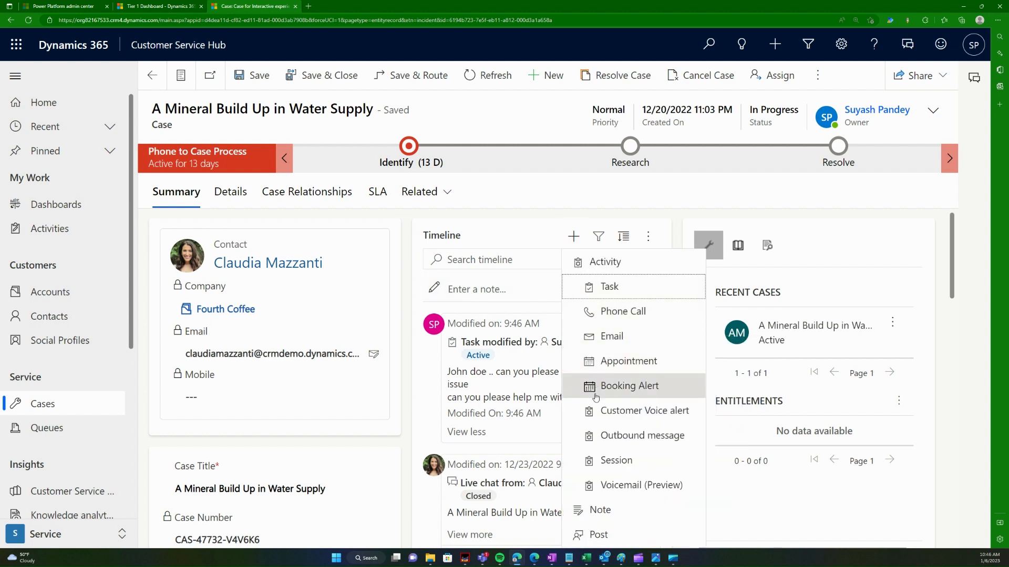
click(609, 515)
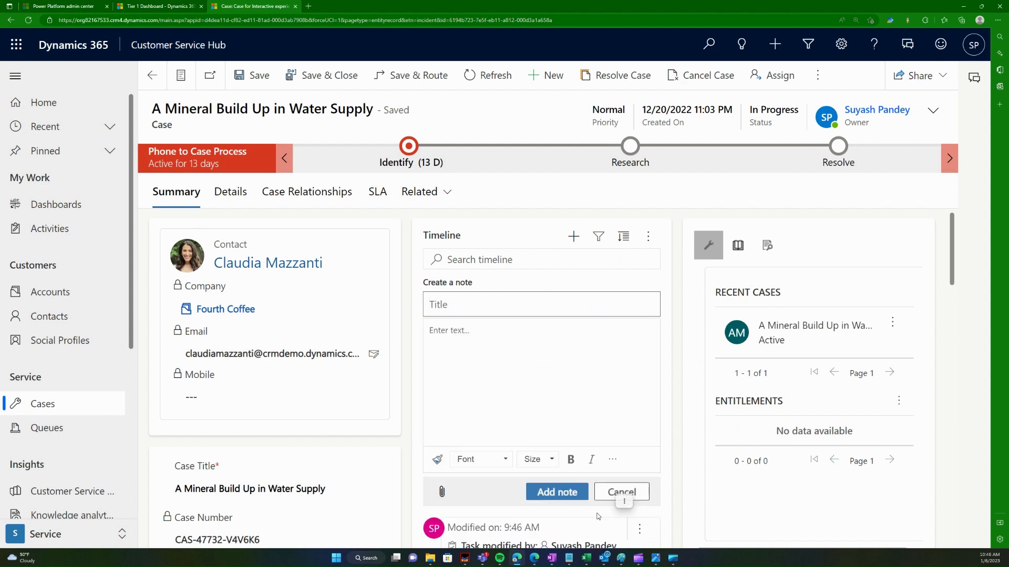
text(Discussion wt)
key(BackSpace)
text(ith Customr)
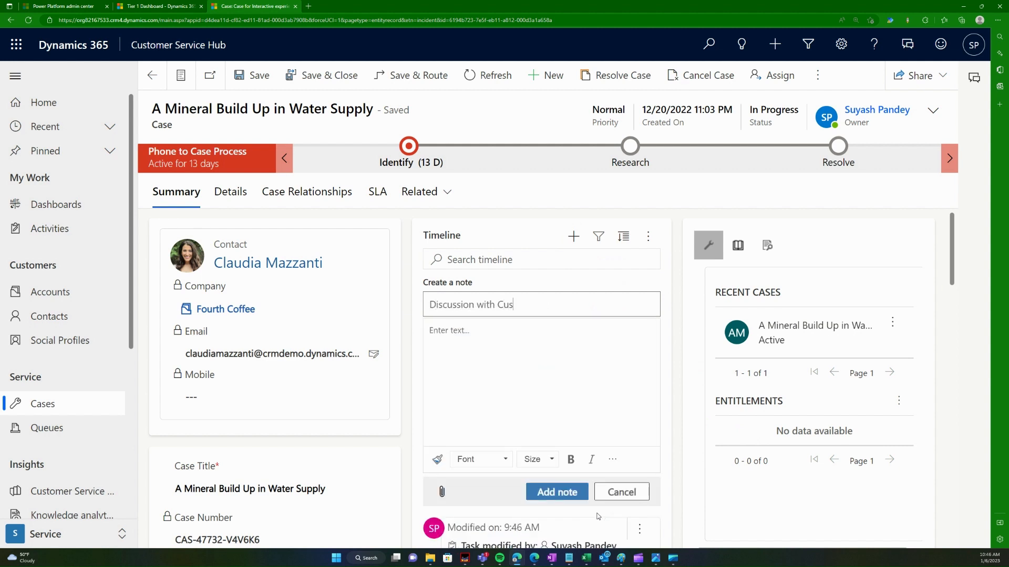
key(BackSpace)
key(BackSpace)
text(er)
key(ctrl+a)
click(489, 394)
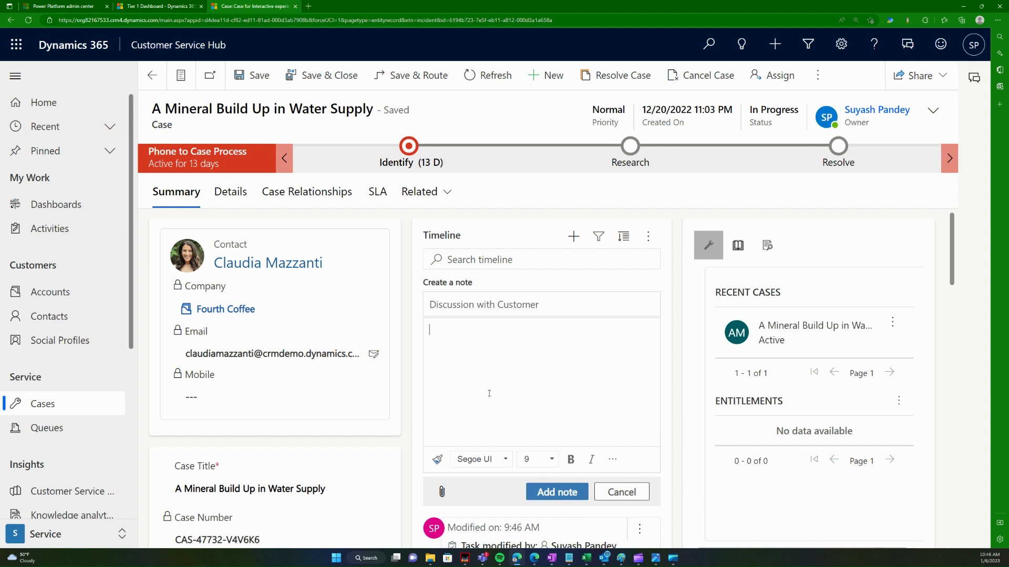
text(Discussed that the problem is )
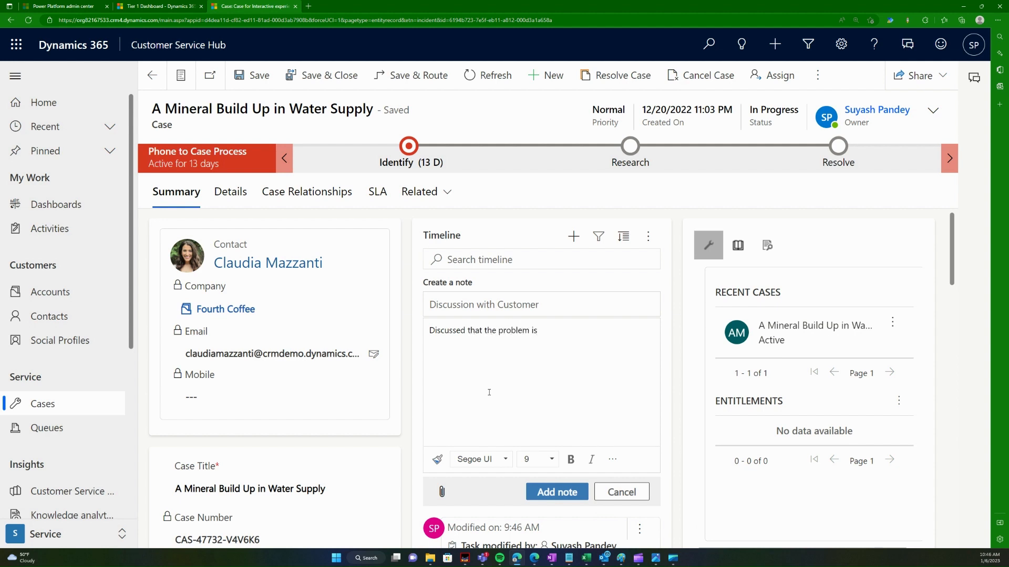
text(not related to the water supply inlet)
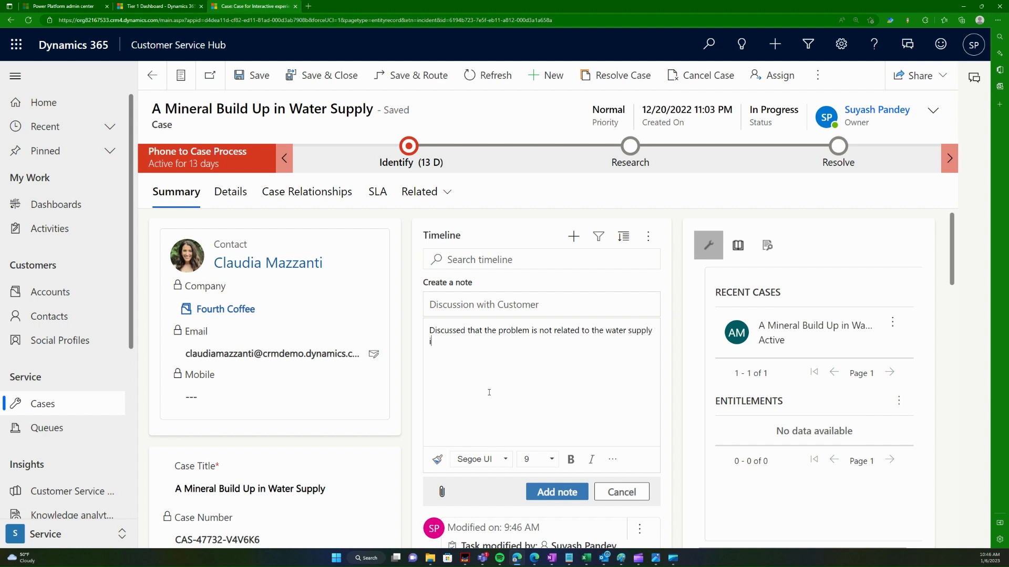
click(541, 491)
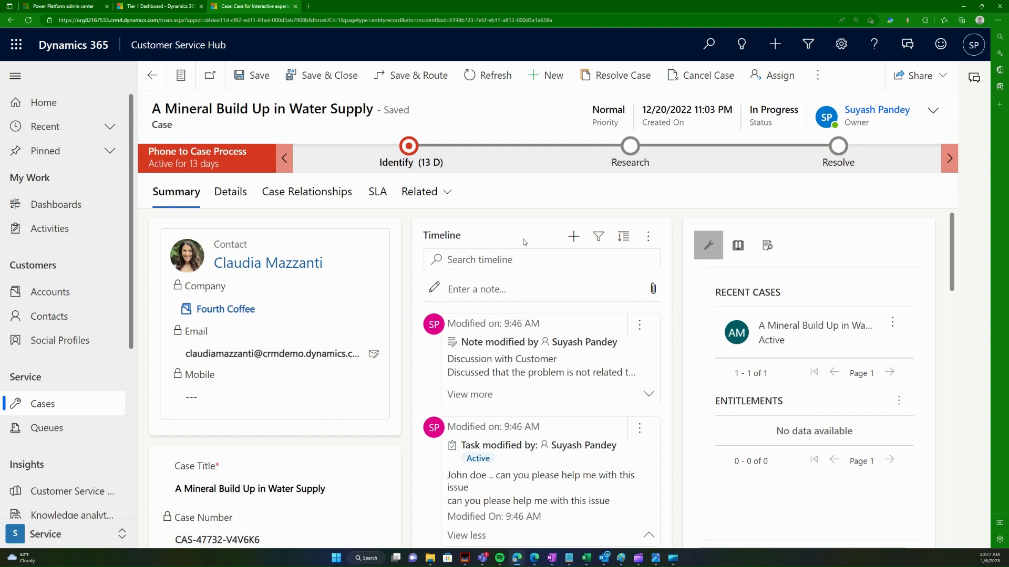
Step: Leave the case without adding an activity and list My Activities, including the task due 1/9/2023
click(574, 236)
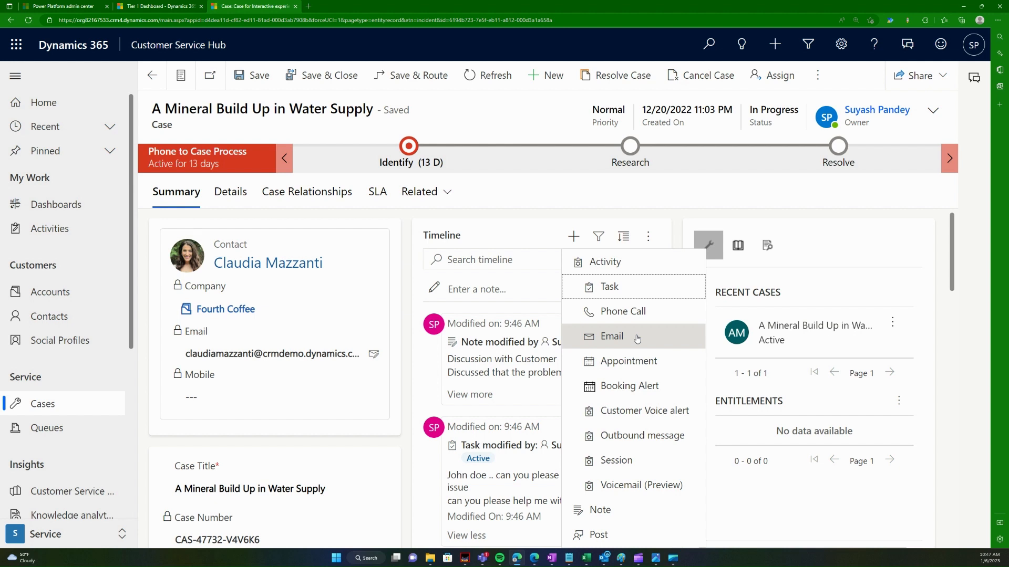
click(528, 118)
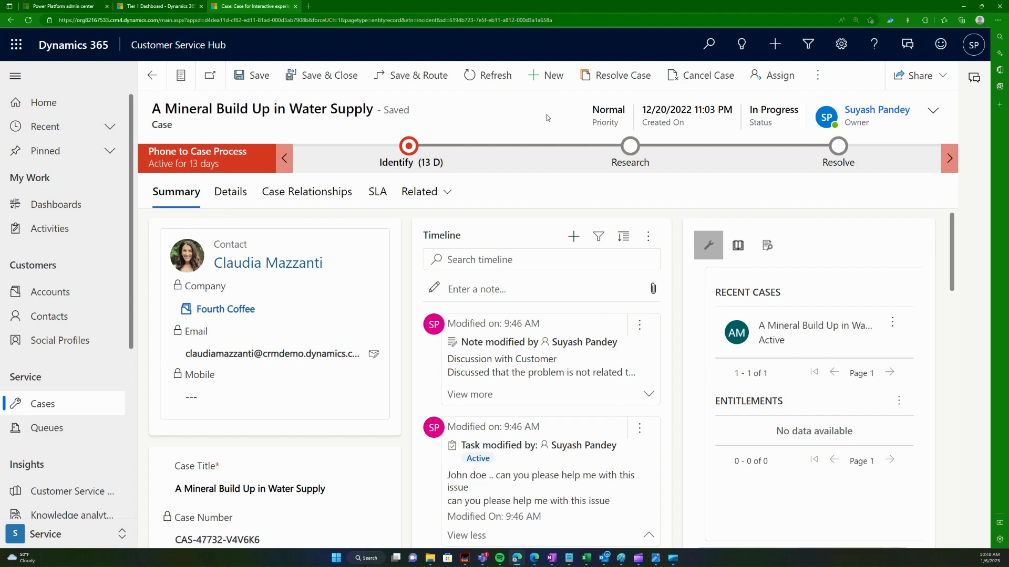
click(63, 230)
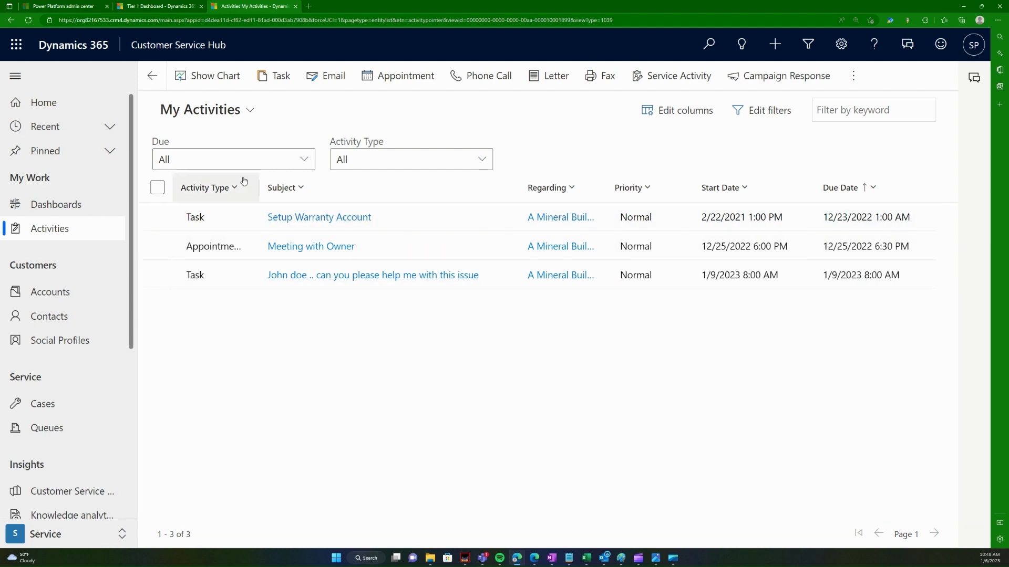
Step: Try the Closed Activities, All Activities and Last Activity views of the activities list
click(250, 112)
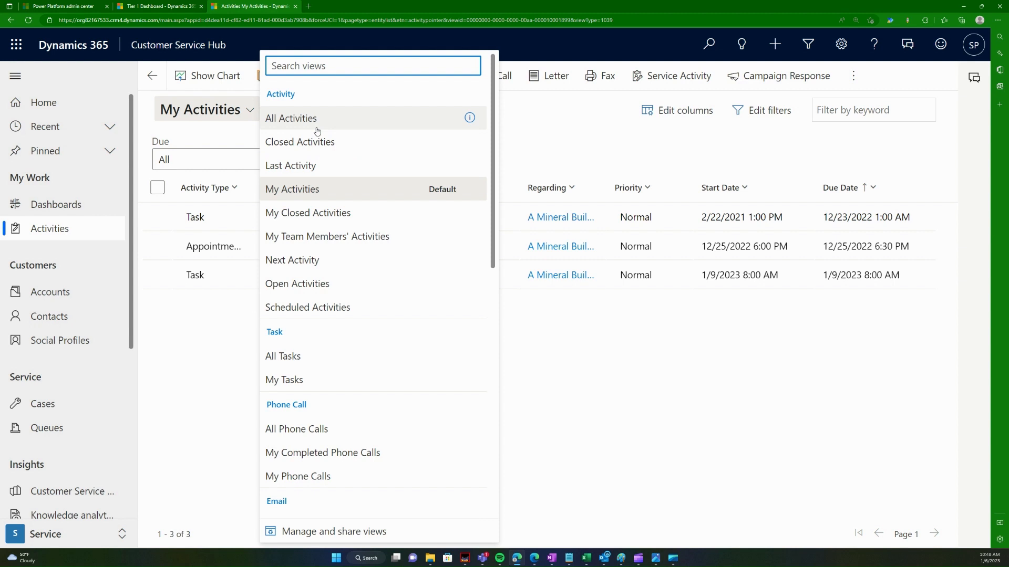
click(327, 153)
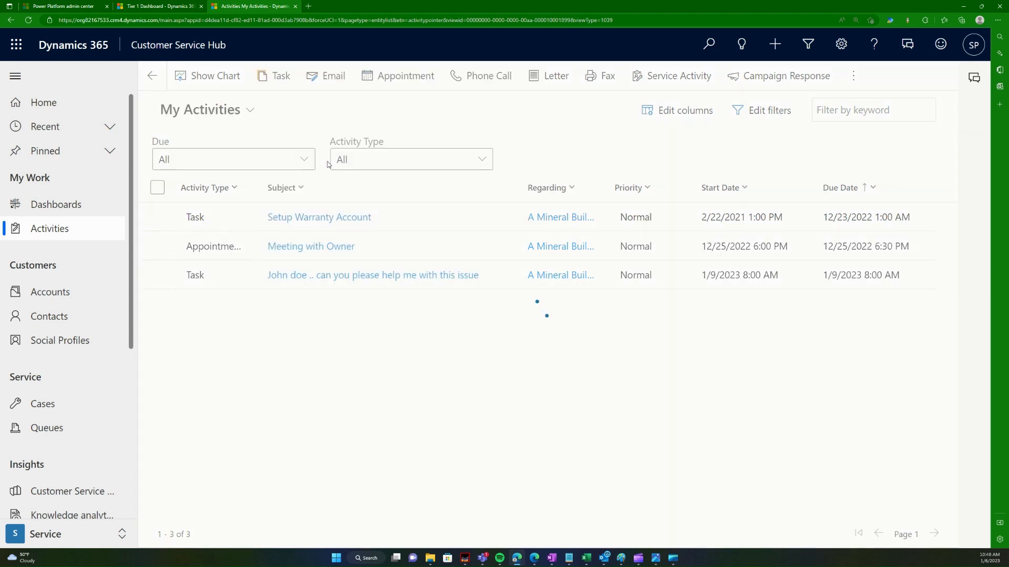
click(237, 109)
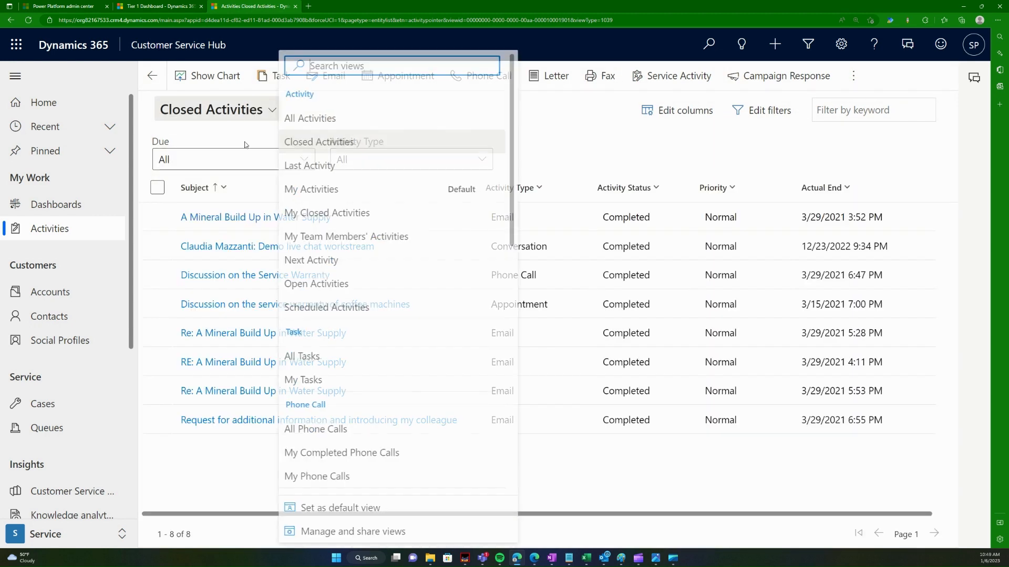
click(315, 116)
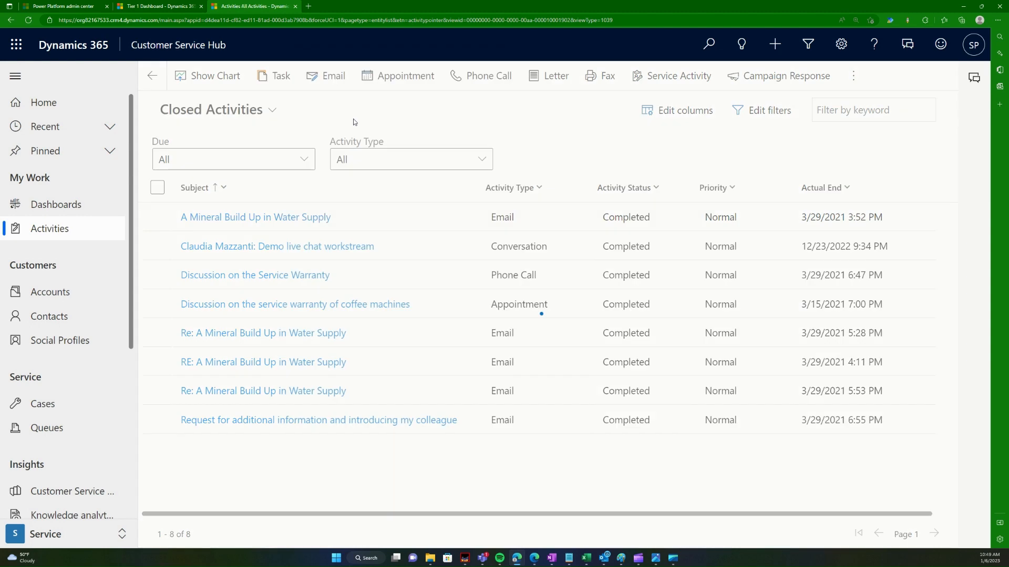
click(212, 118)
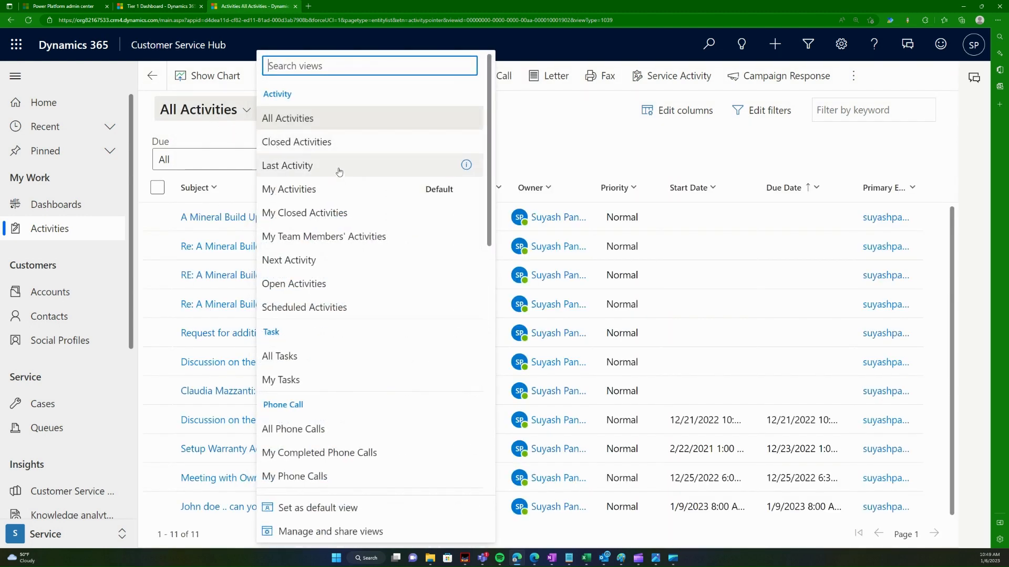
click(339, 168)
Step: Settle on My Closed Activities, showing eight items, and restore the browser window smaller
click(245, 111)
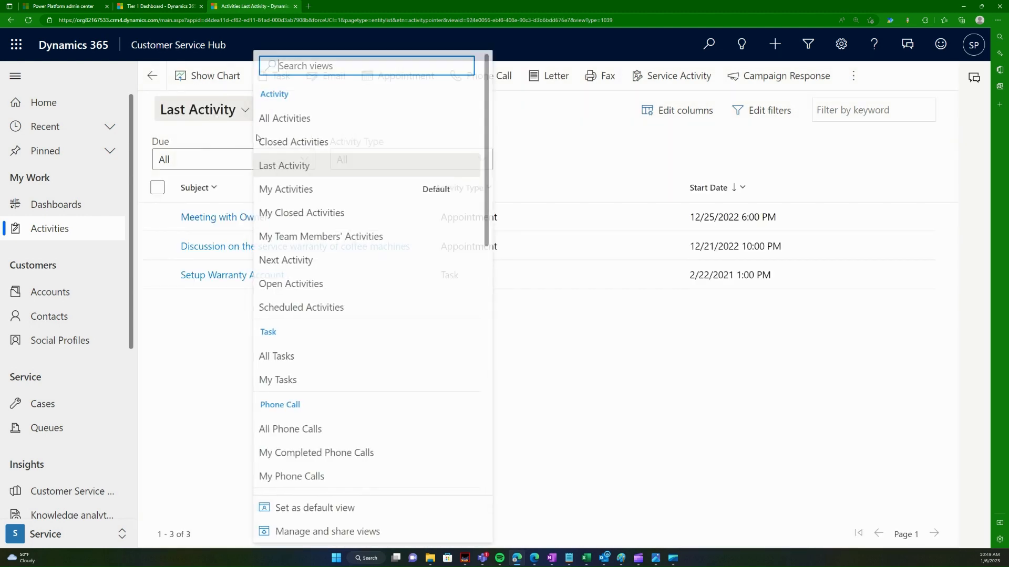
click(331, 191)
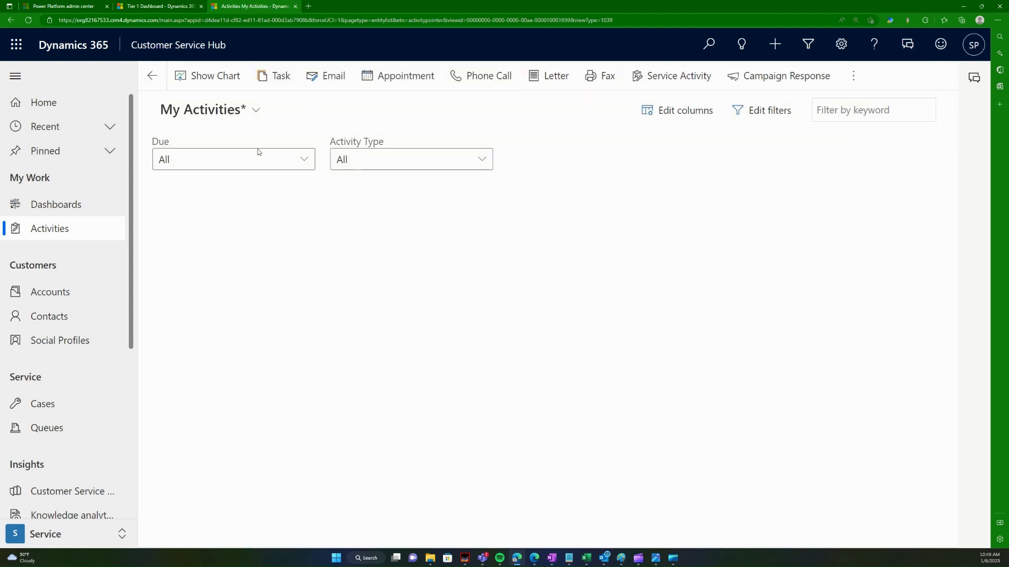
click(214, 114)
click(346, 212)
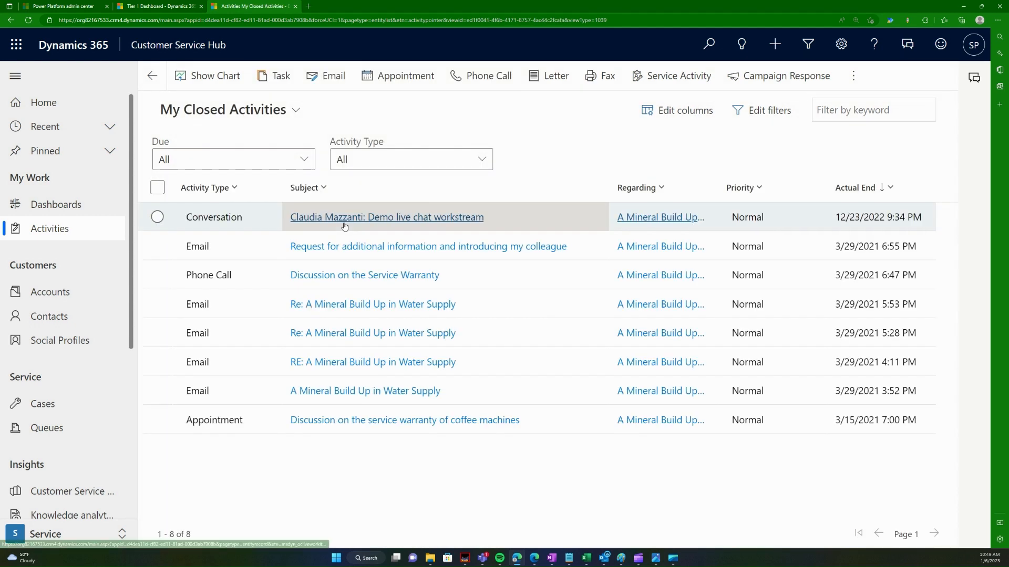
click(276, 117)
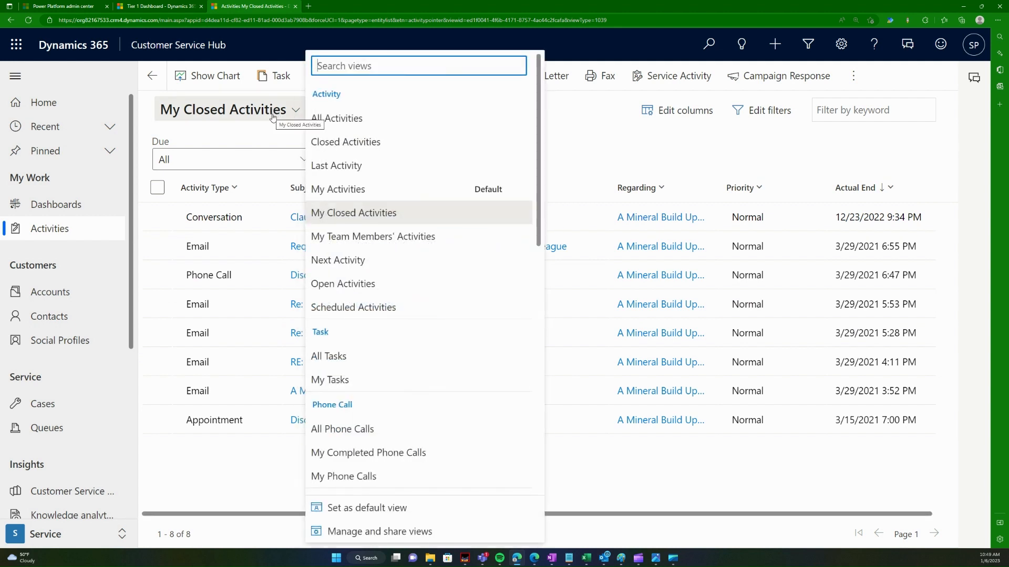
click(901, 150)
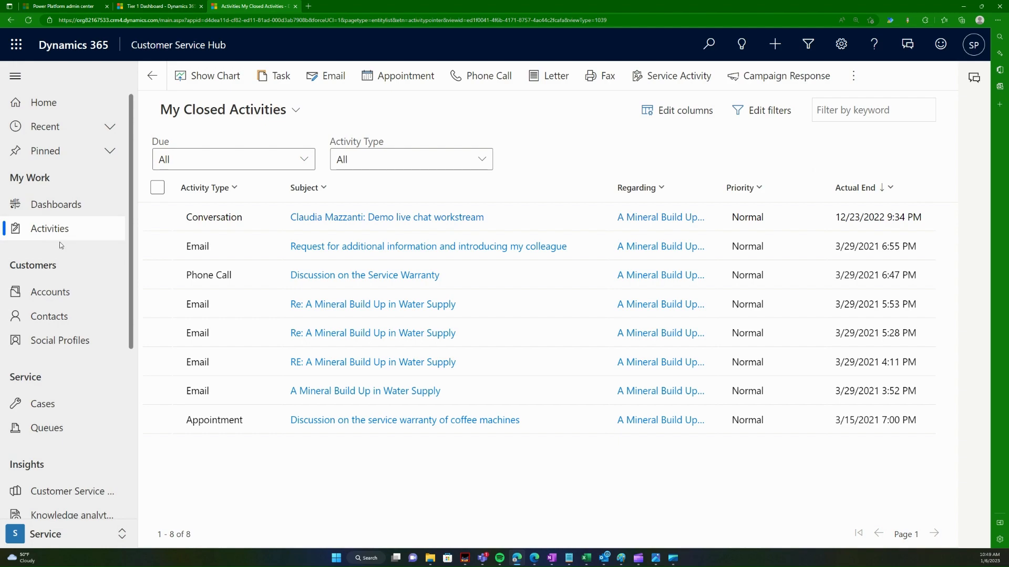
drag(647, 4, 703, 168)
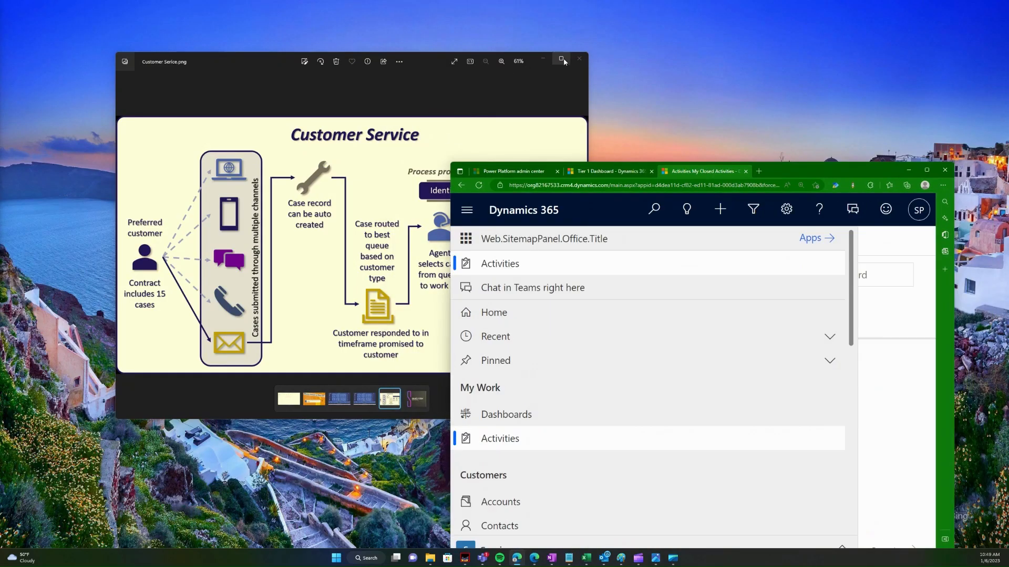
Step: View the Customer Service diagram full screen, minimize it, and maximize the browser again
click(561, 60)
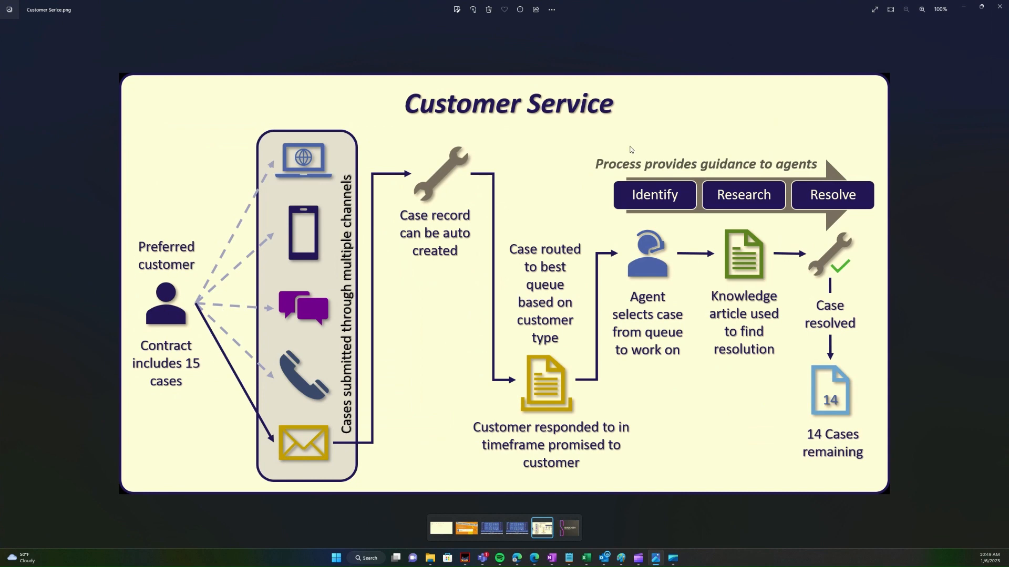
click(964, 8)
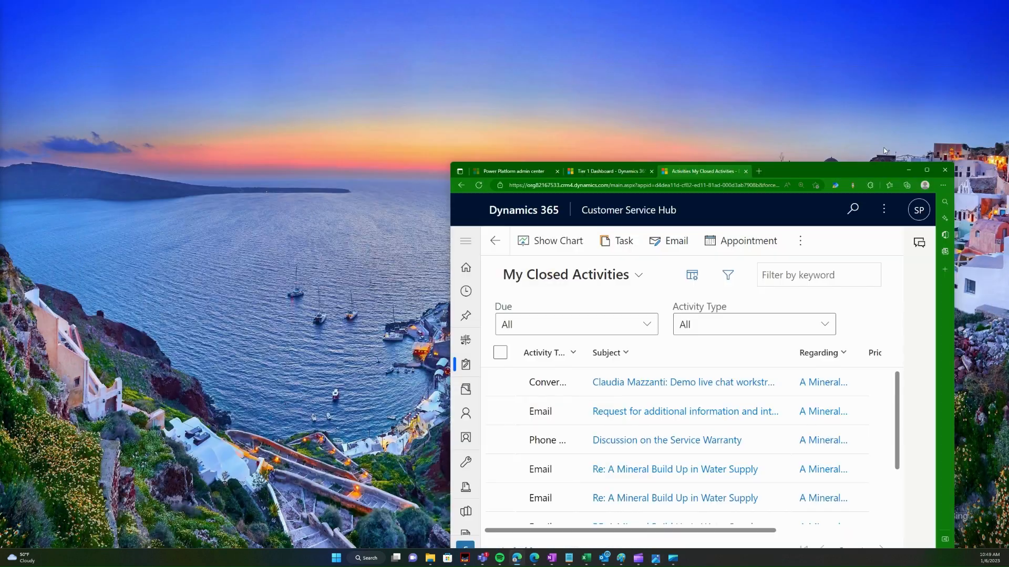
double_click(852, 162)
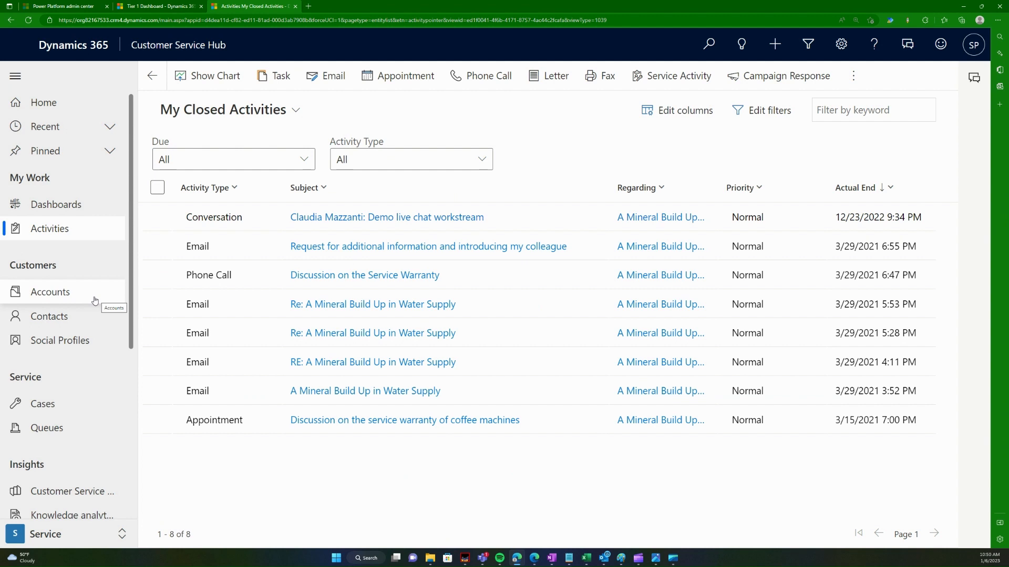
Step: Go to Accounts and choose the All Accounts view, listing four accounts including Coffee Lab APJ
click(66, 319)
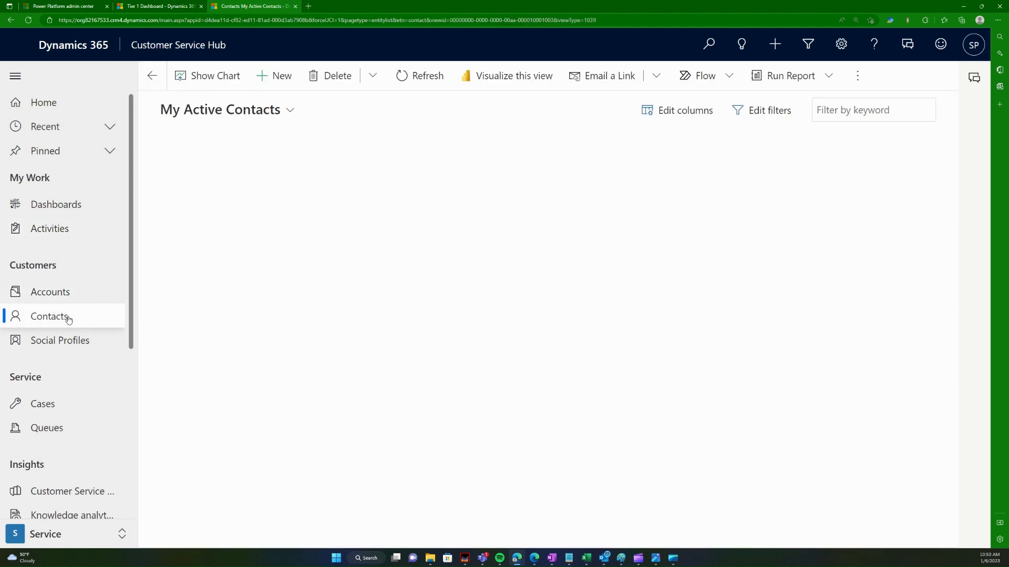
click(78, 295)
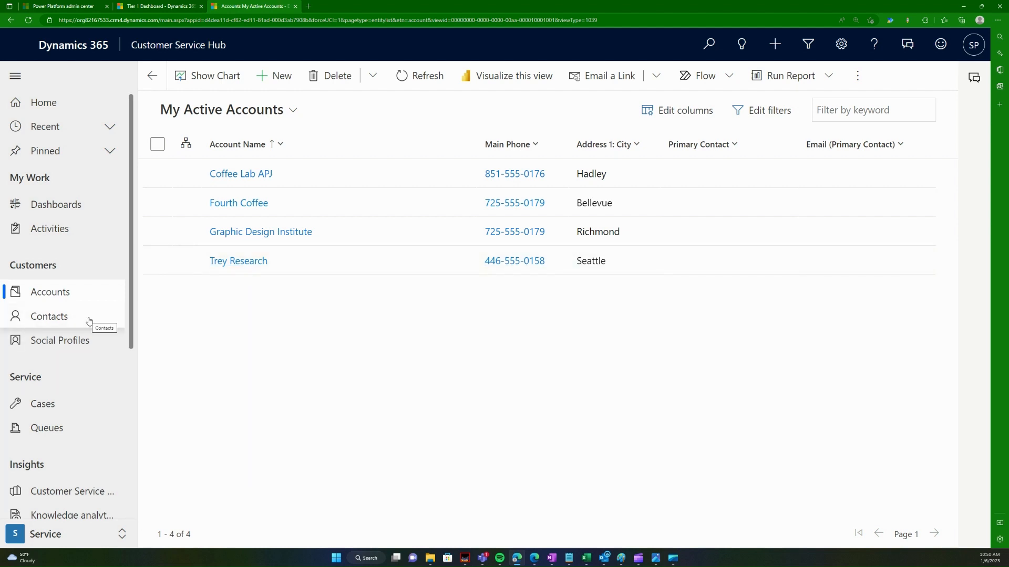
click(90, 322)
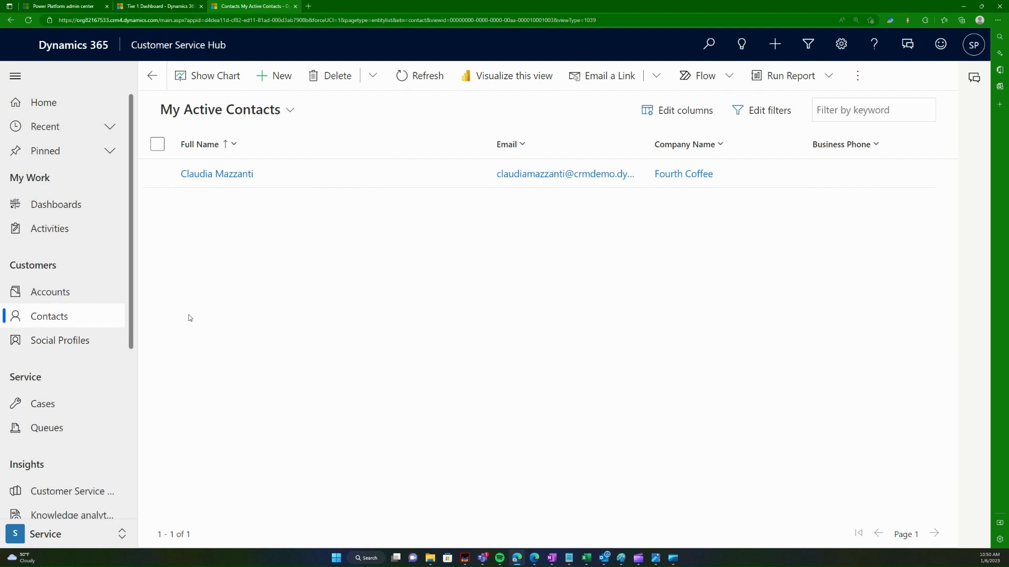
click(61, 293)
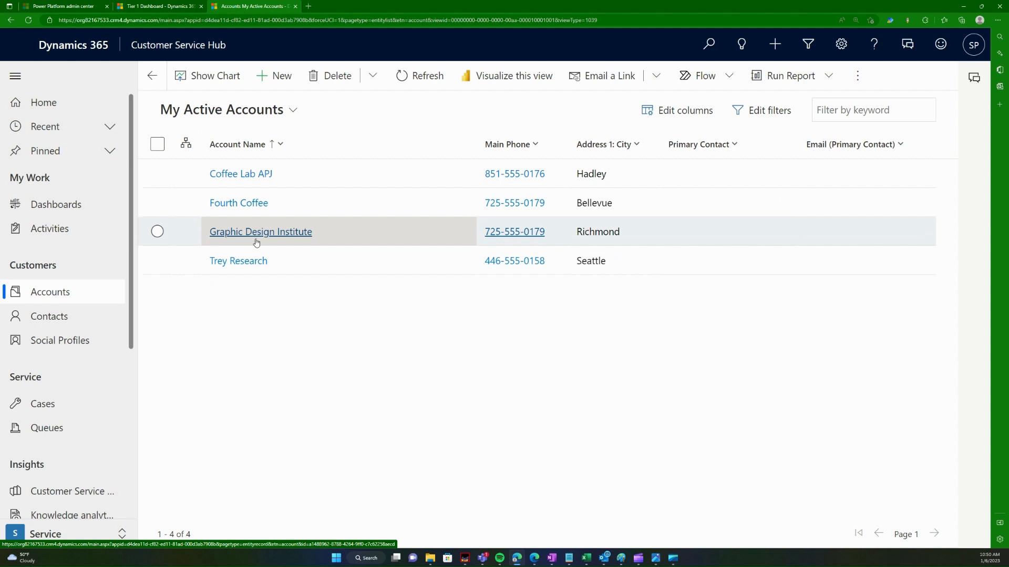
click(226, 110)
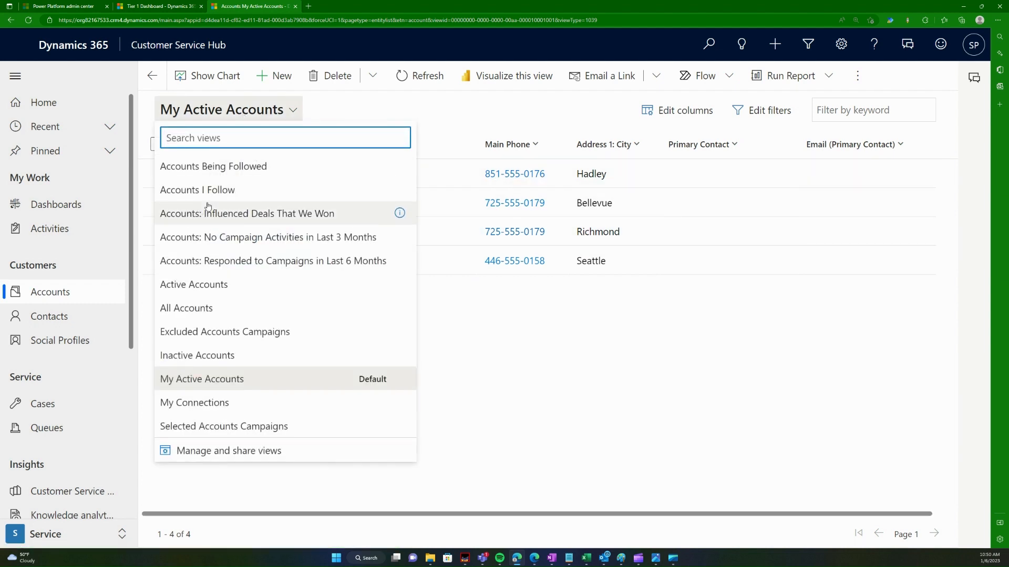
click(692, 321)
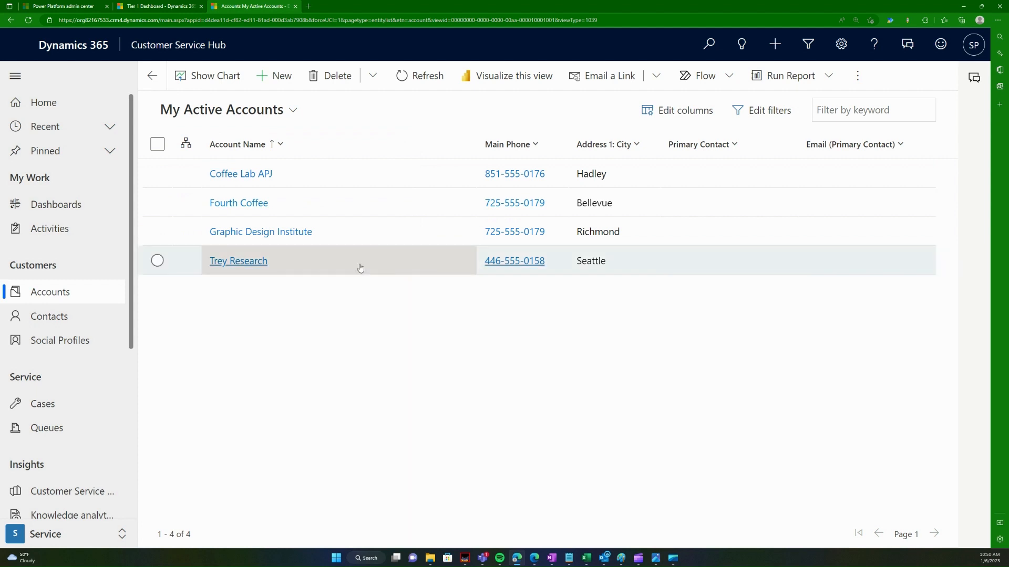
click(230, 112)
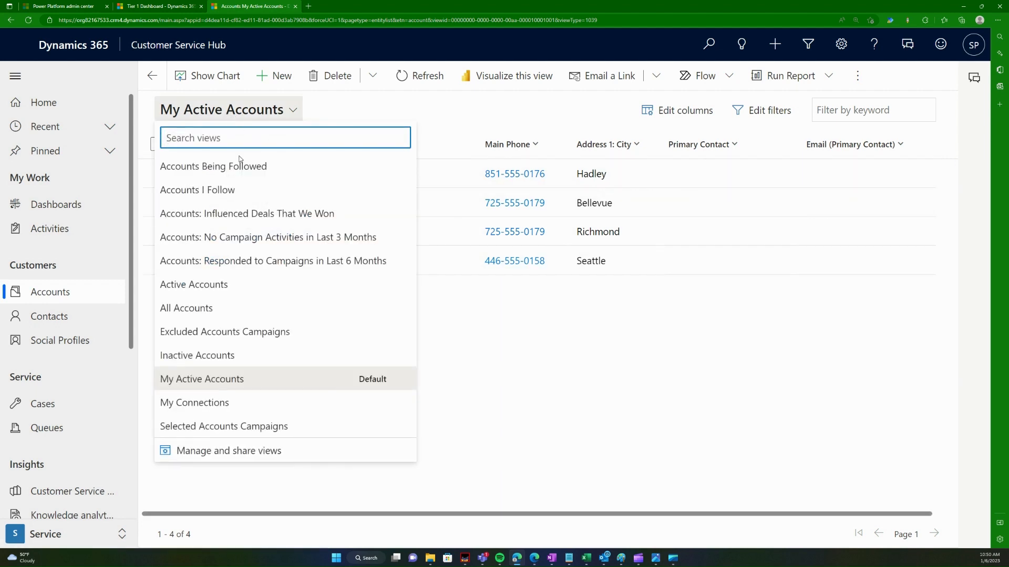
click(217, 315)
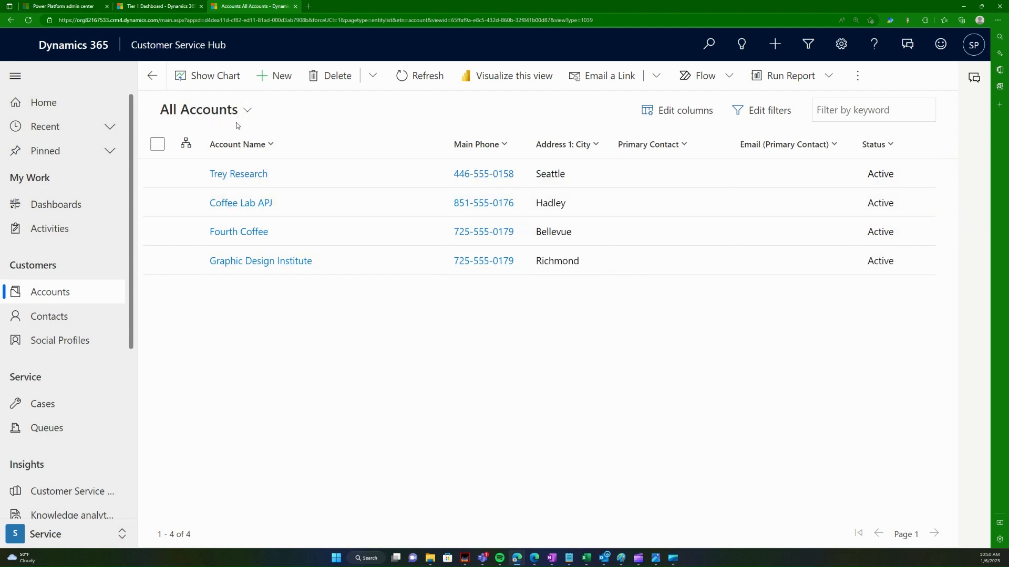
click(278, 77)
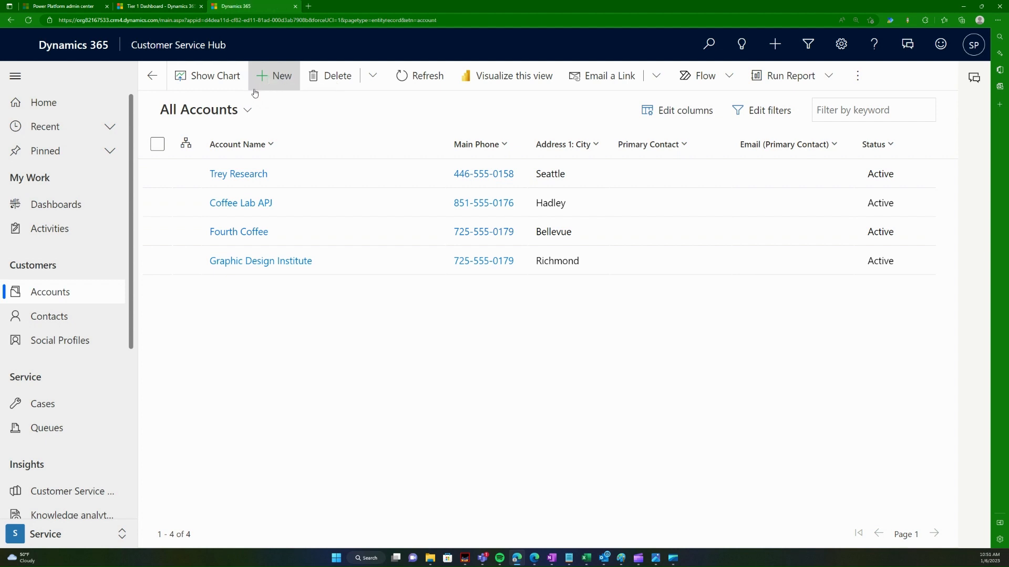
click(244, 242)
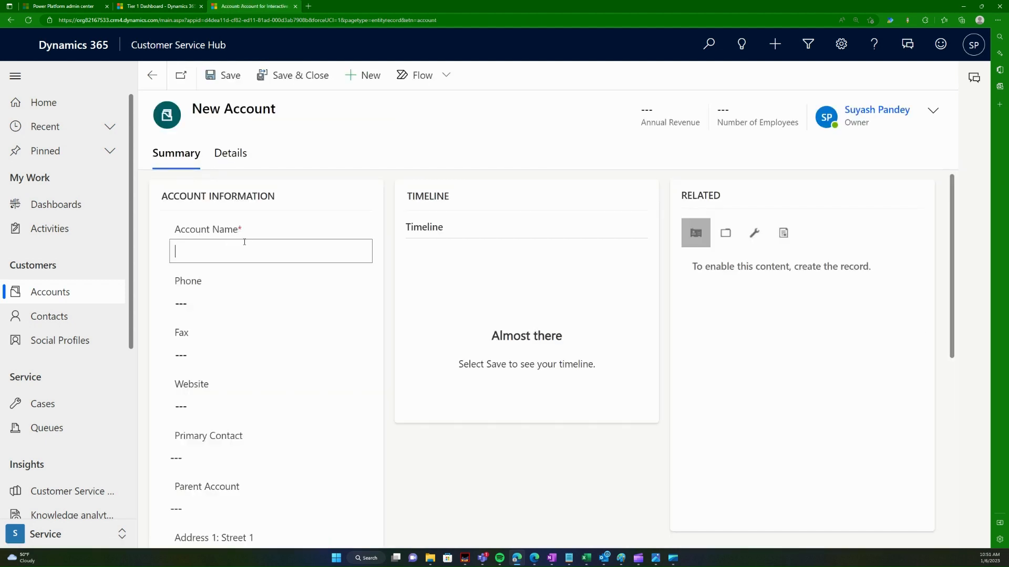
drag(244, 235, 234, 227)
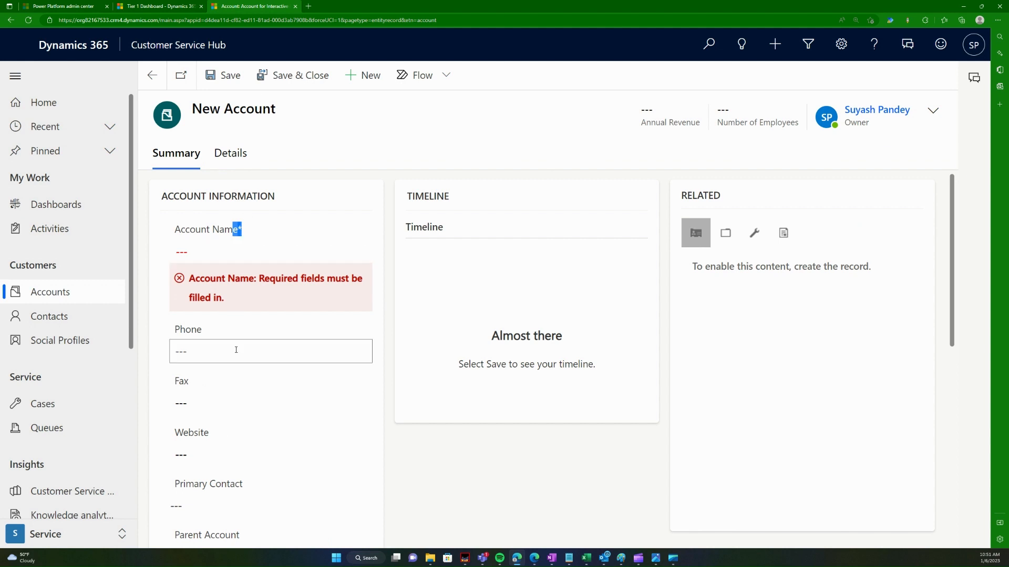
click(272, 228)
scroll(308, 398, down, 5)
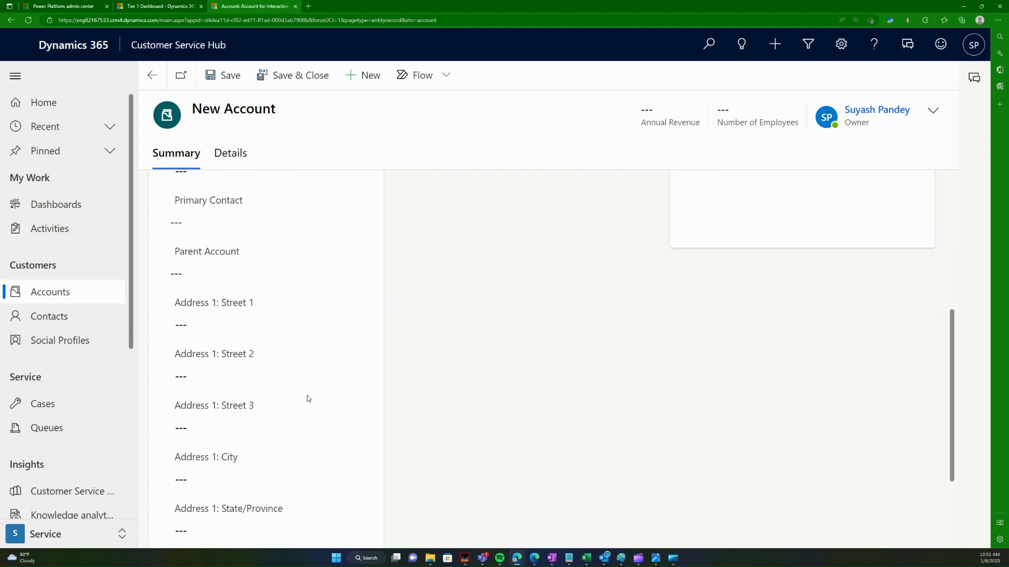
scroll(308, 399, up, 5)
click(151, 75)
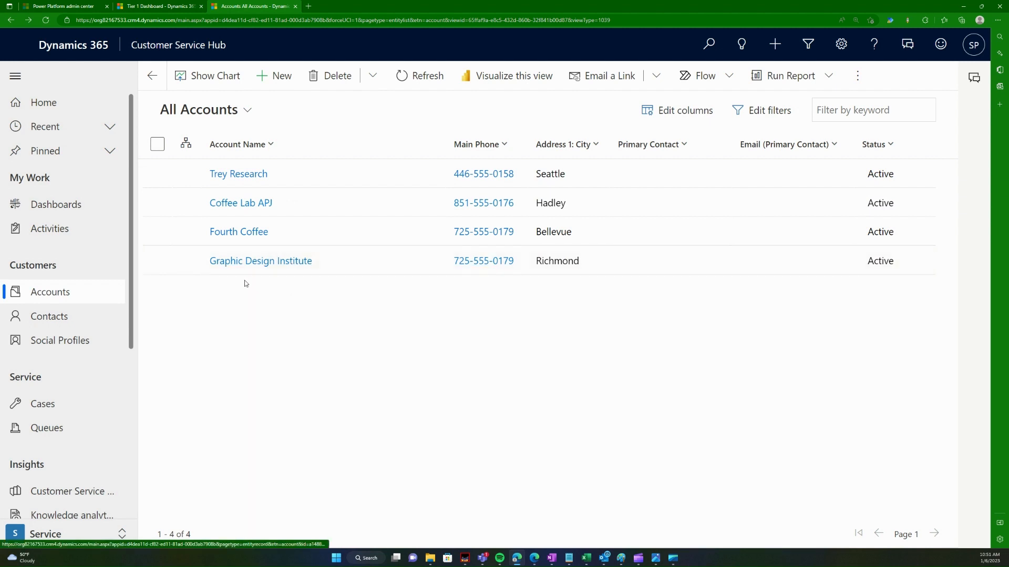
Step: Move between the Contacts and Accounts lists, ending on My Active Contacts with its Fourth Coffee contact
click(79, 320)
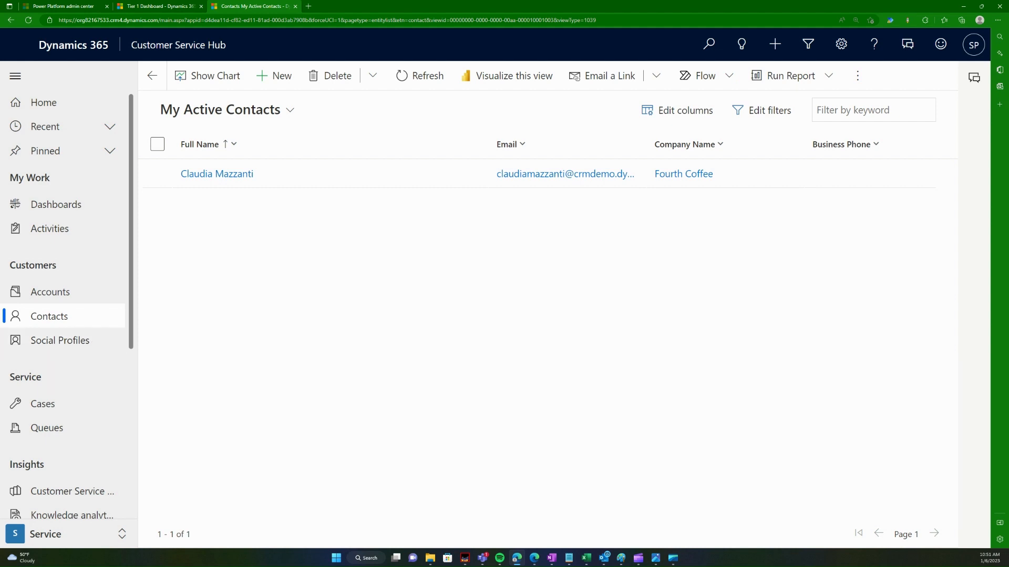
click(72, 288)
click(81, 318)
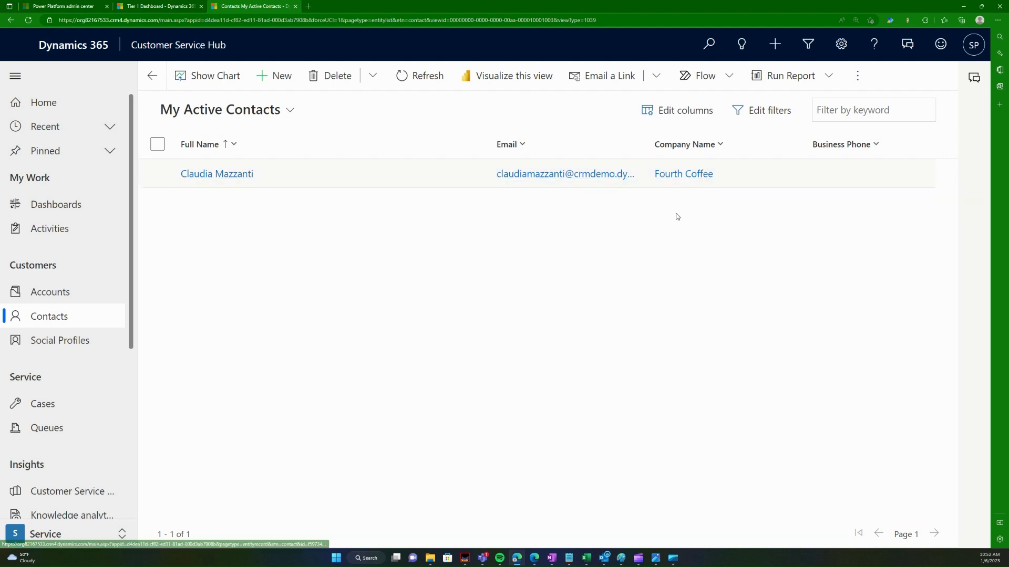
Step: Open the Fourth Coffee account and start a quick-create contact from its Contacts subgrid
click(670, 176)
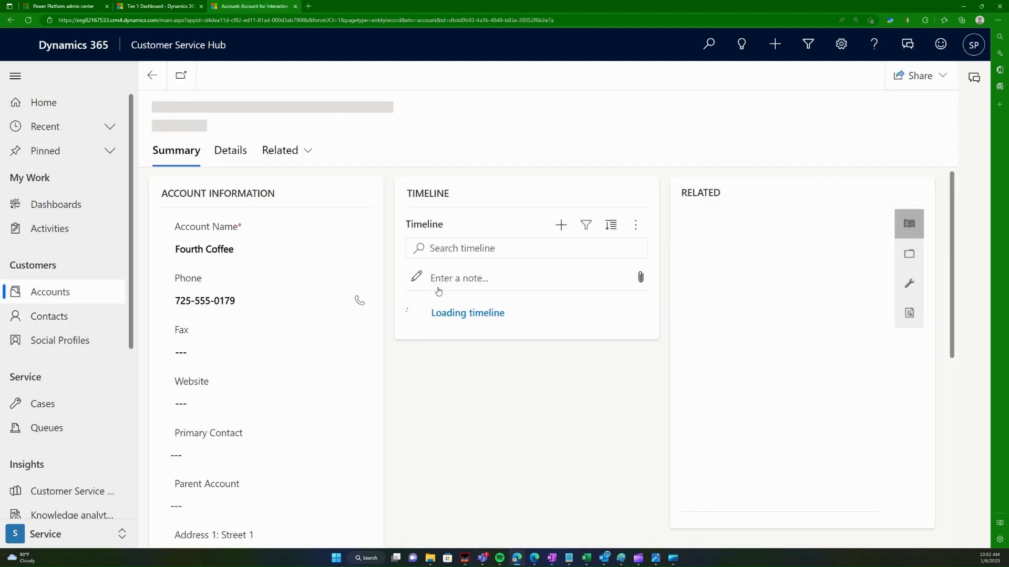
scroll(517, 361, down, 2)
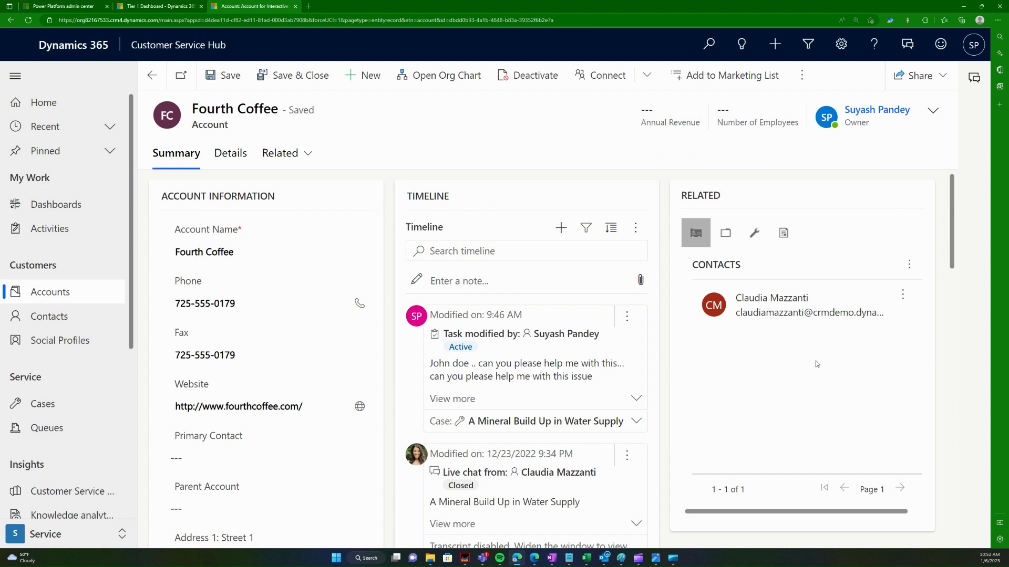
click(909, 264)
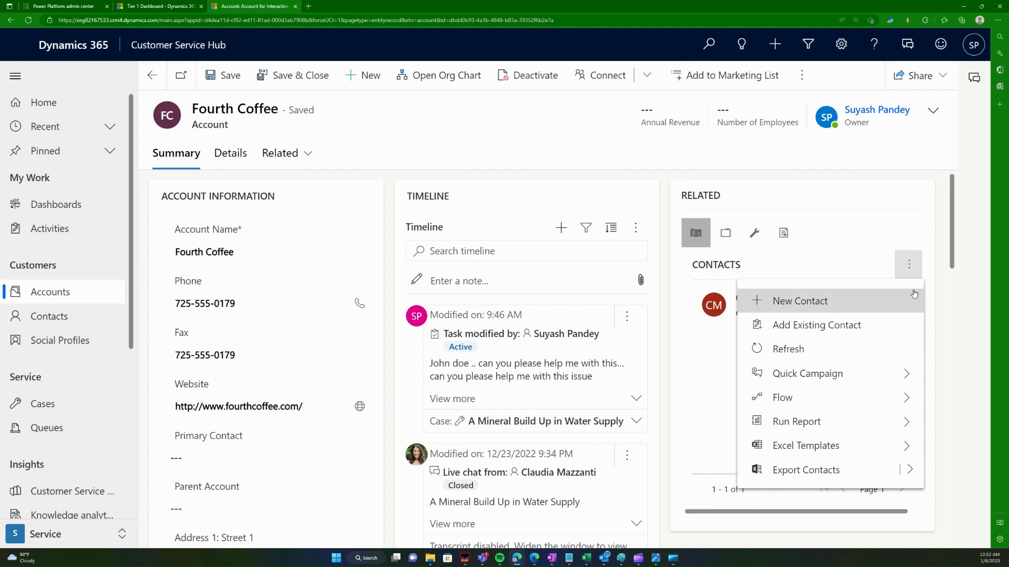
click(791, 307)
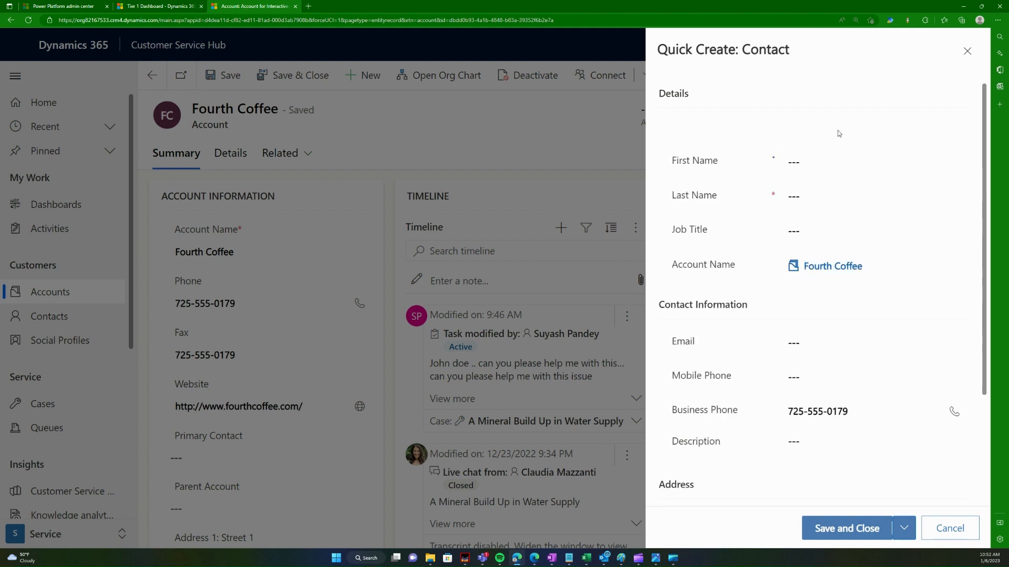
Step: Enter the contact's first and last name, fixing the last name's casing, then save and close
click(818, 162)
text(Jane)
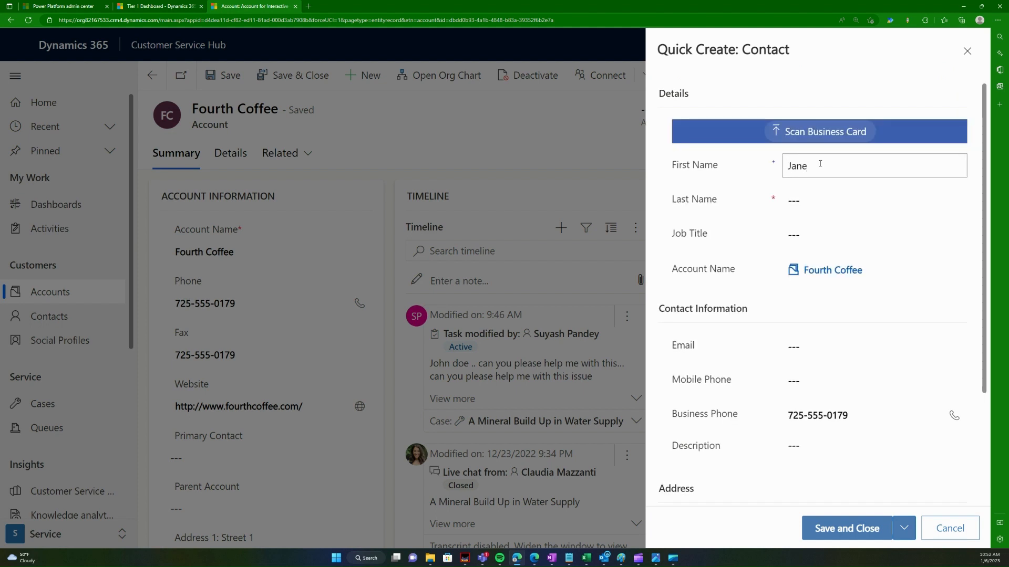
key(Tab)
text(dOE)
key(BackSpace)
key(BackSpace)
key(BackSpace)
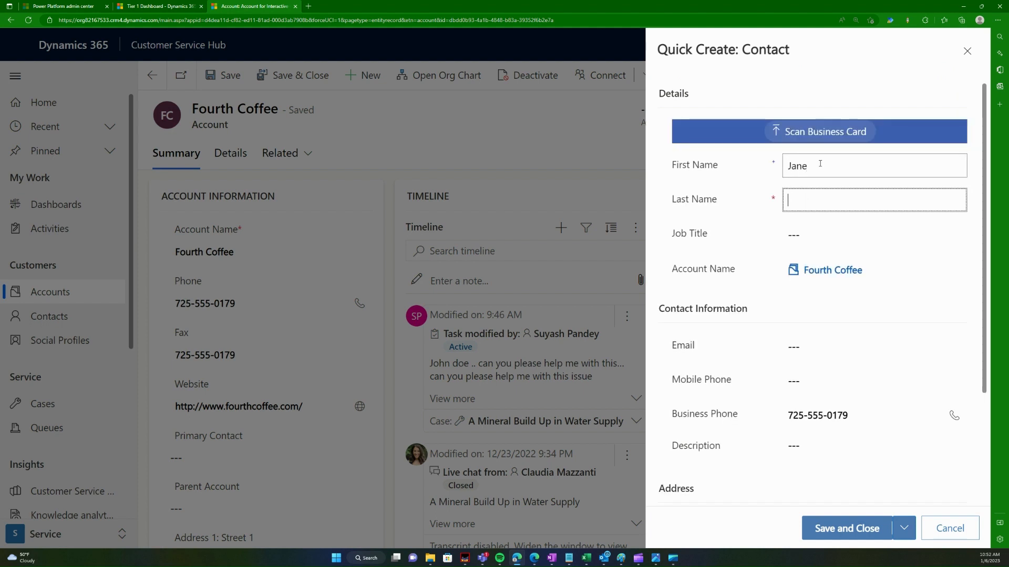
text(dOE)
key(BackSpace)
key(BackSpace)
key(BackSpace)
text(Doe)
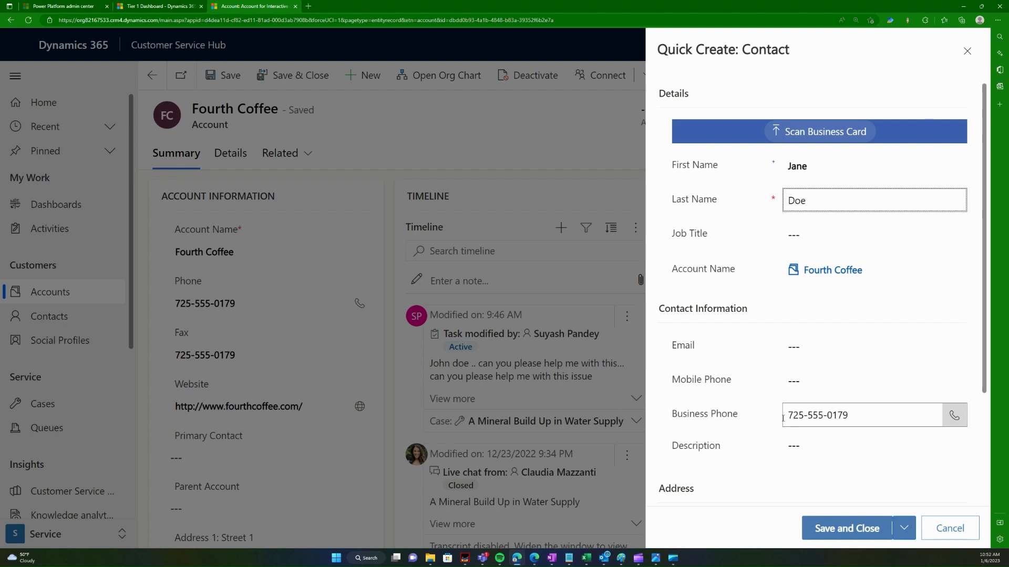
scroll(811, 409, down, 2)
scroll(845, 336, down, 1)
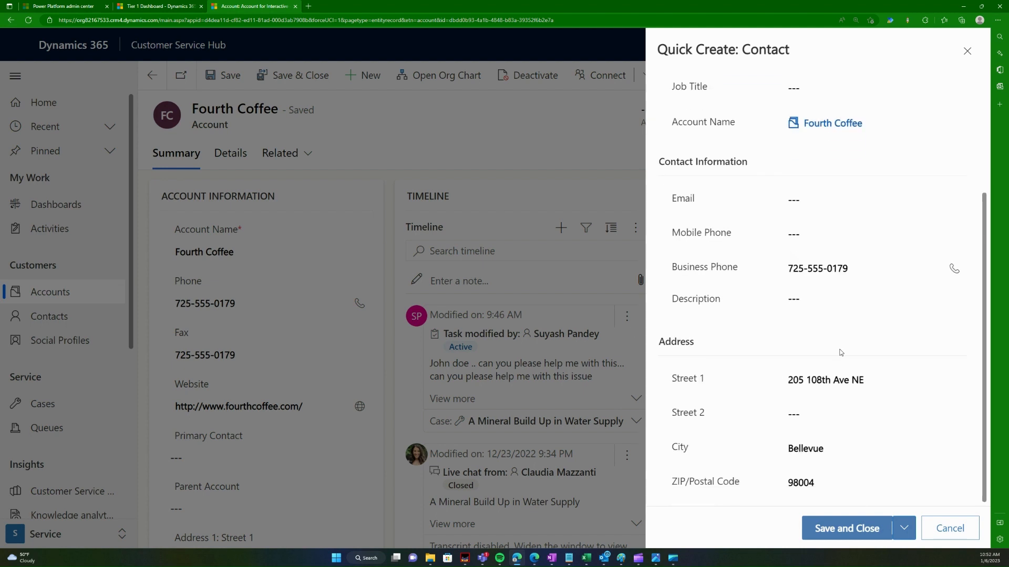
click(833, 528)
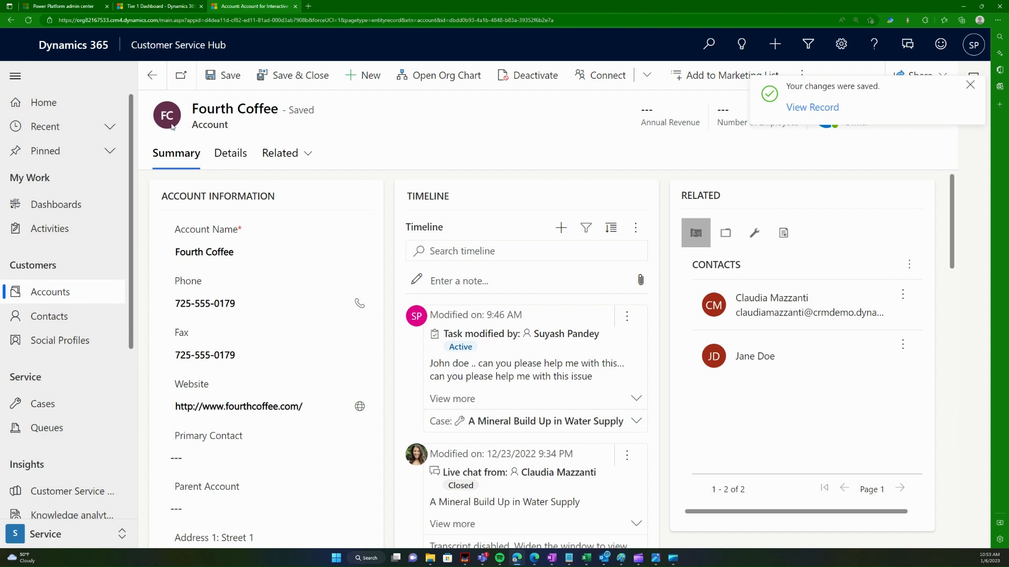
Step: Open the new Fourth Coffee contact, enter its e-mail address, correct the typos, and save
click(151, 75)
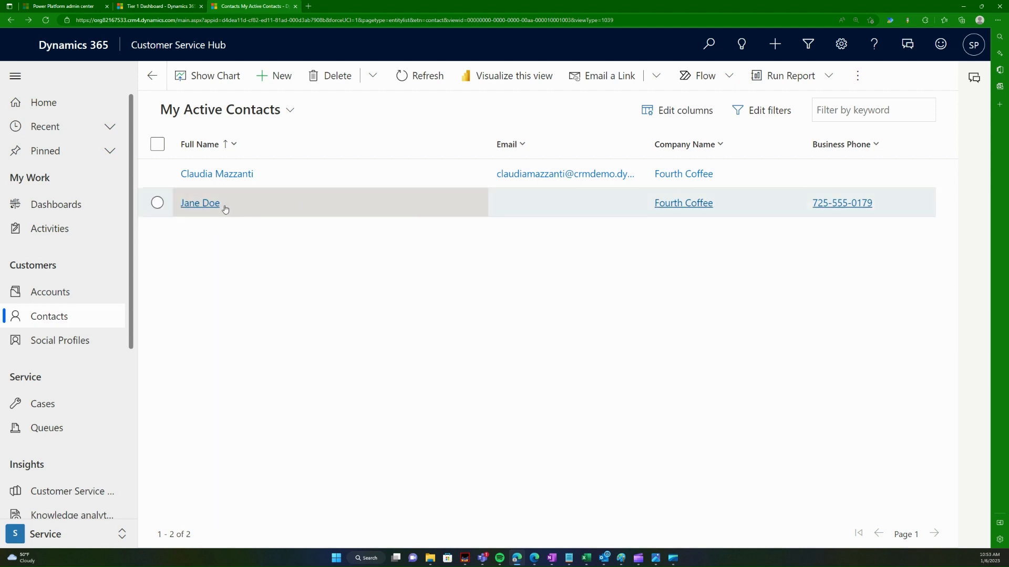
click(205, 205)
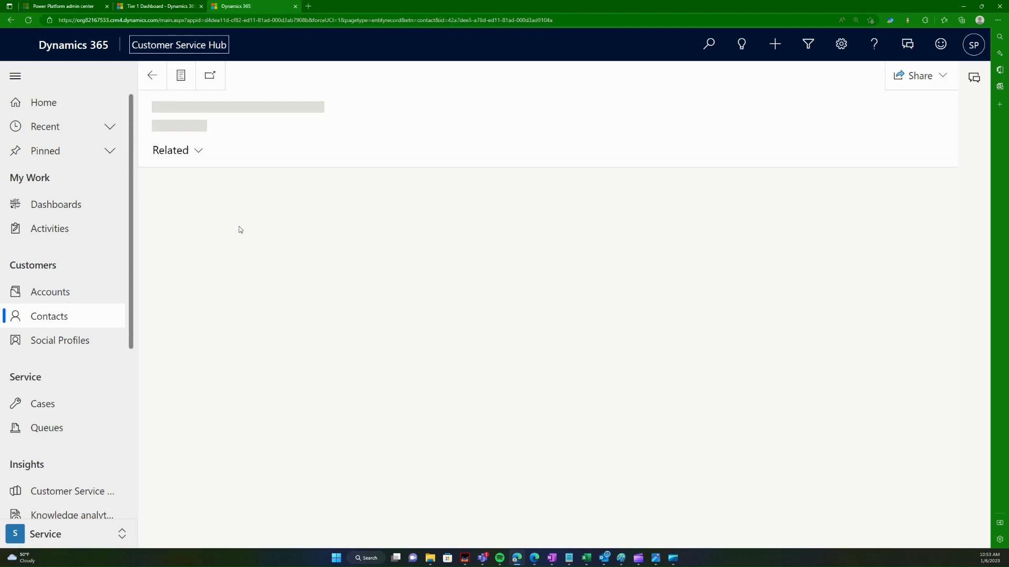
scroll(262, 236, down, 8)
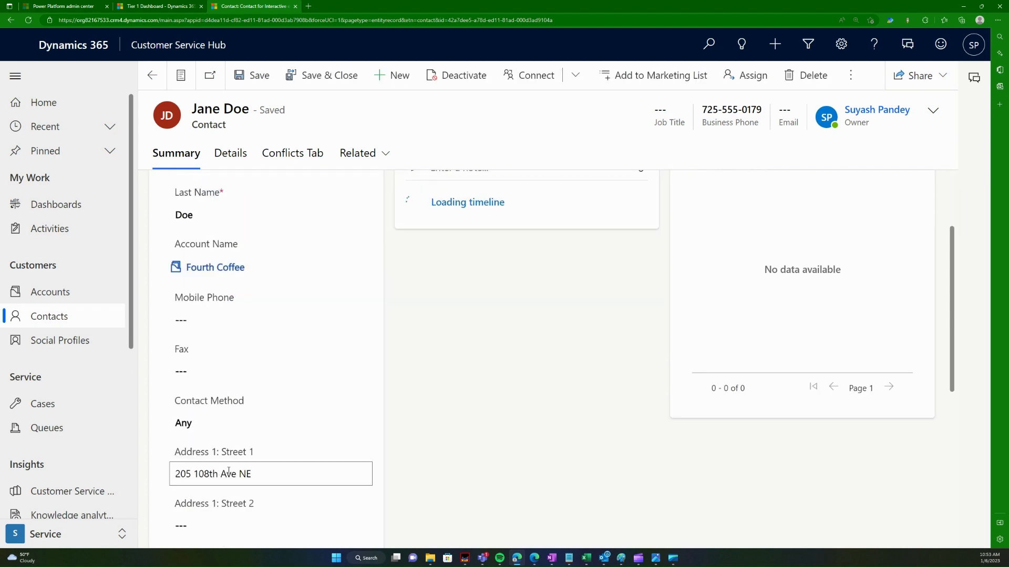
click(214, 495)
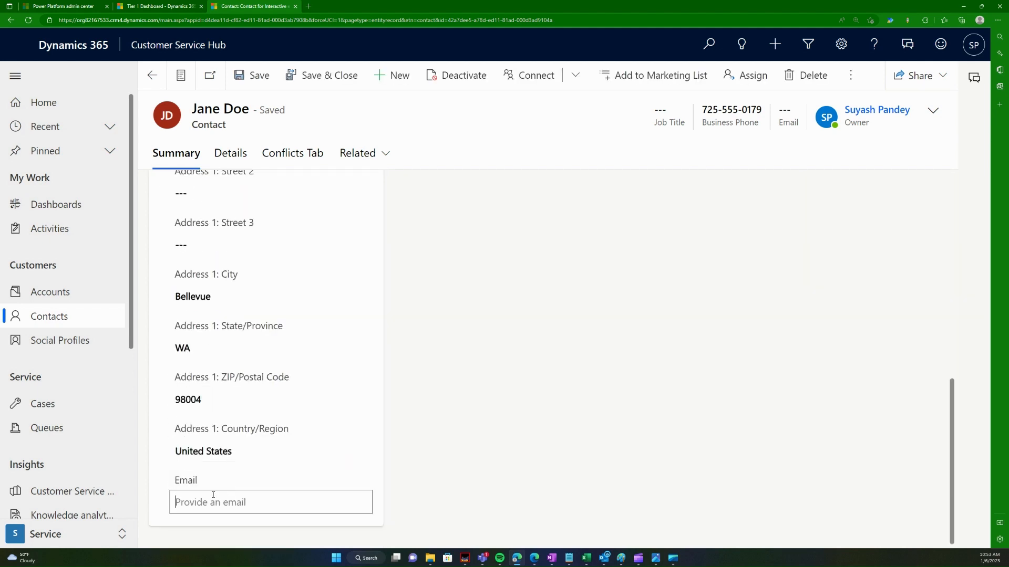
text(janedoe@test.com)
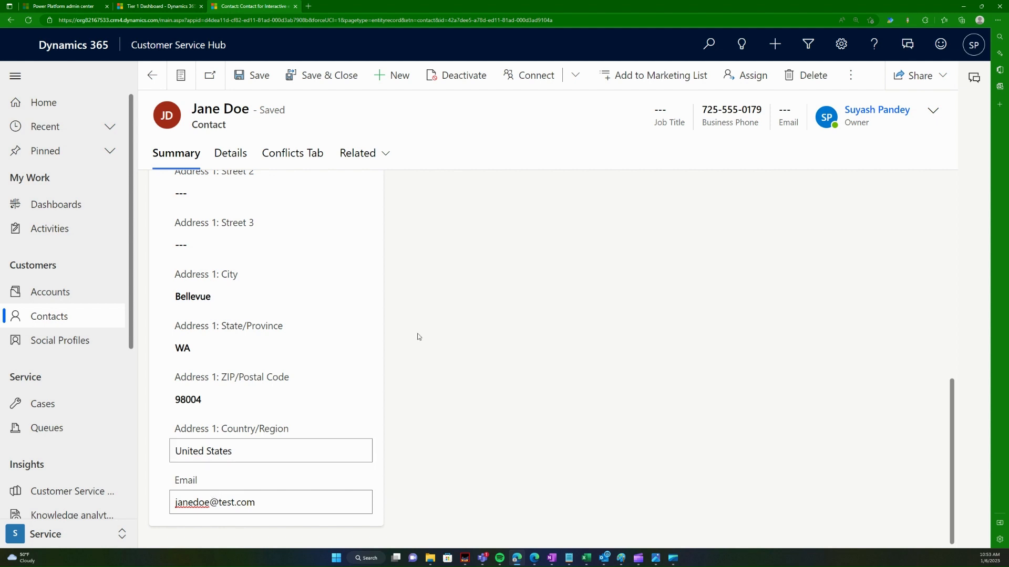
click(332, 79)
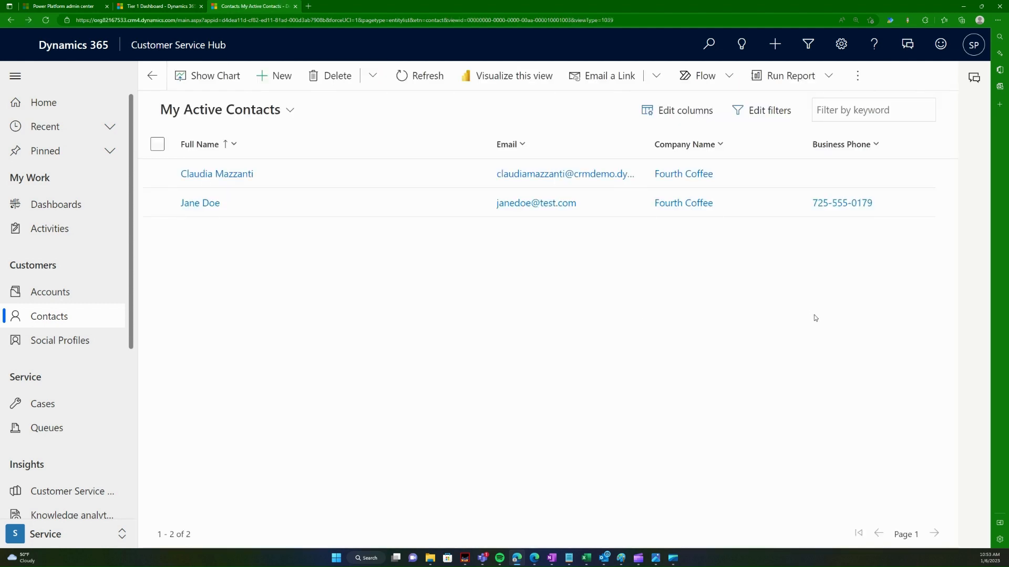
Step: Switch to the Active Contacts view and save a new contact with just a first and last name
click(274, 116)
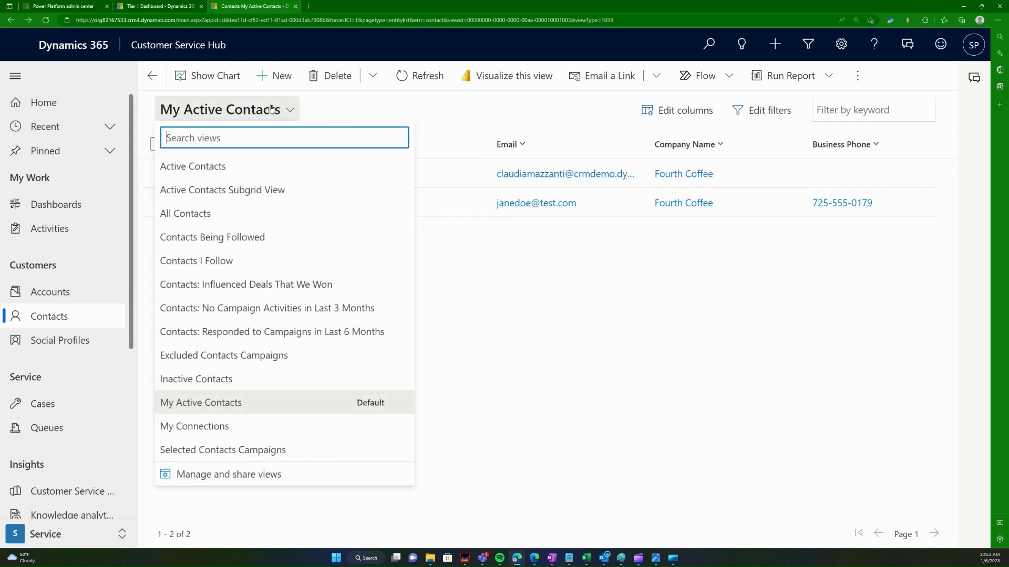
click(220, 175)
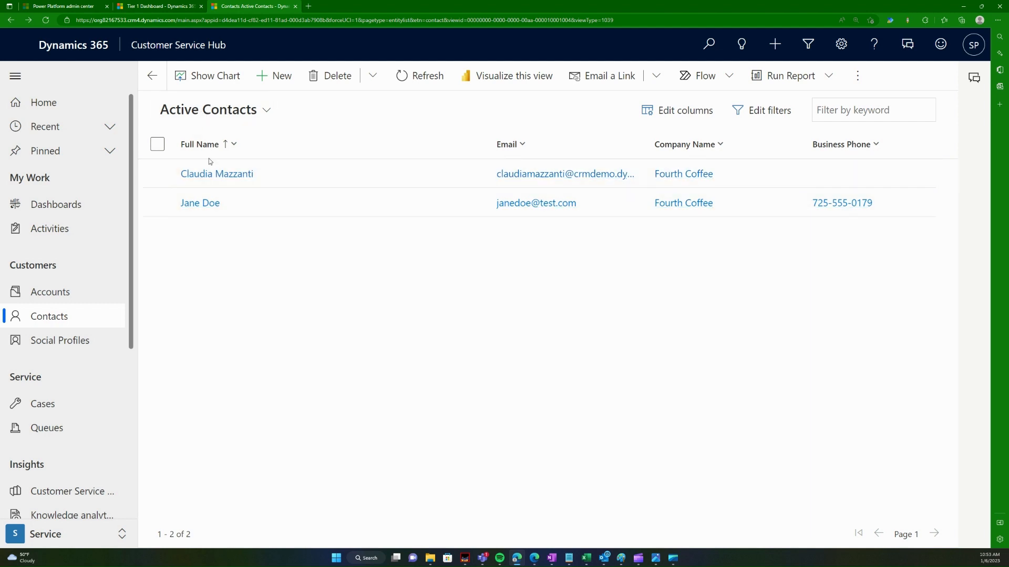
click(274, 76)
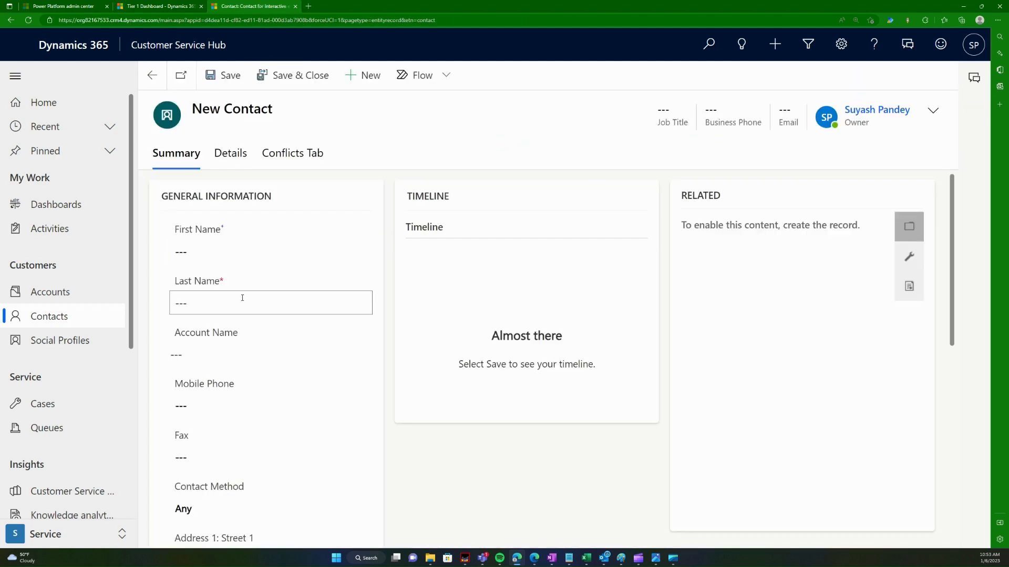
click(206, 247)
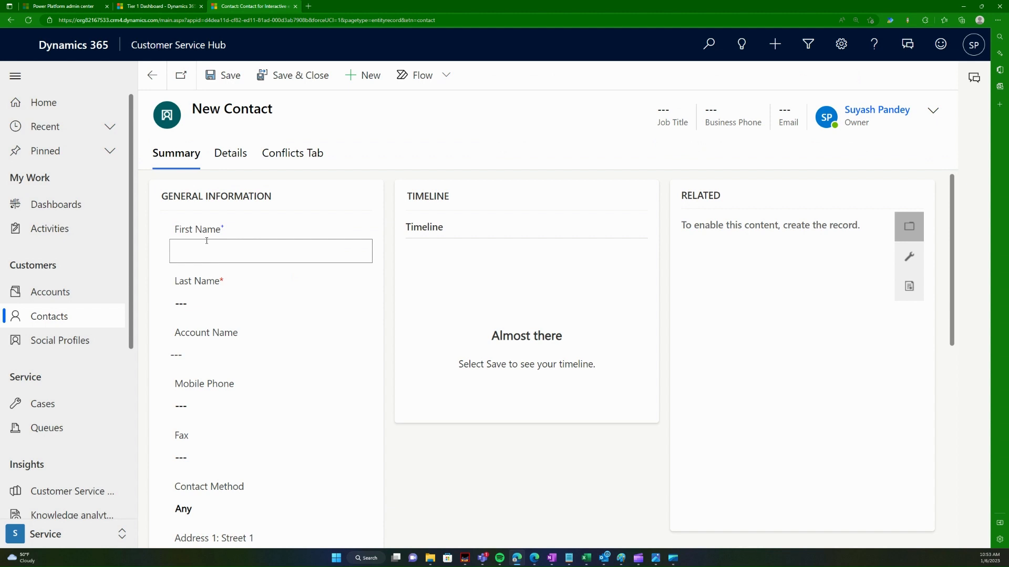
text(John De)
key(BackSpace)
key(BackSpace)
key(BackSpace)
key(Tab)
text(Doe)
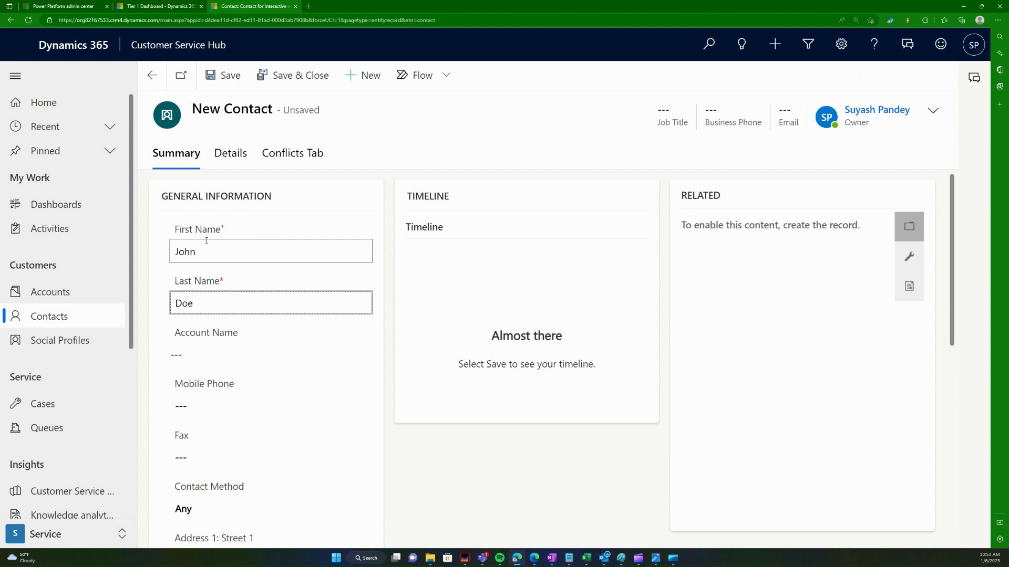
scroll(322, 439, down, 7)
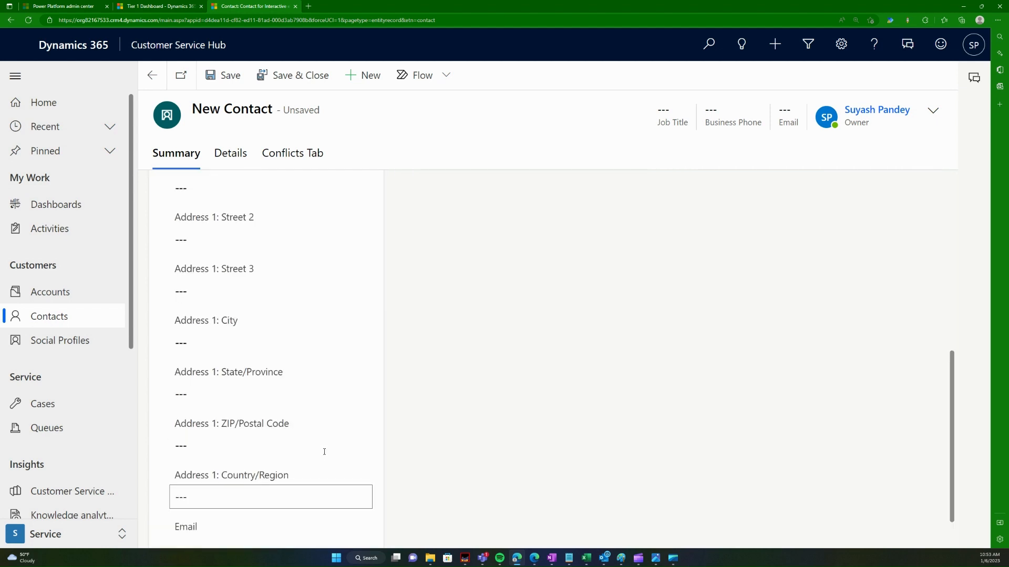
scroll(324, 452, up, 7)
click(292, 75)
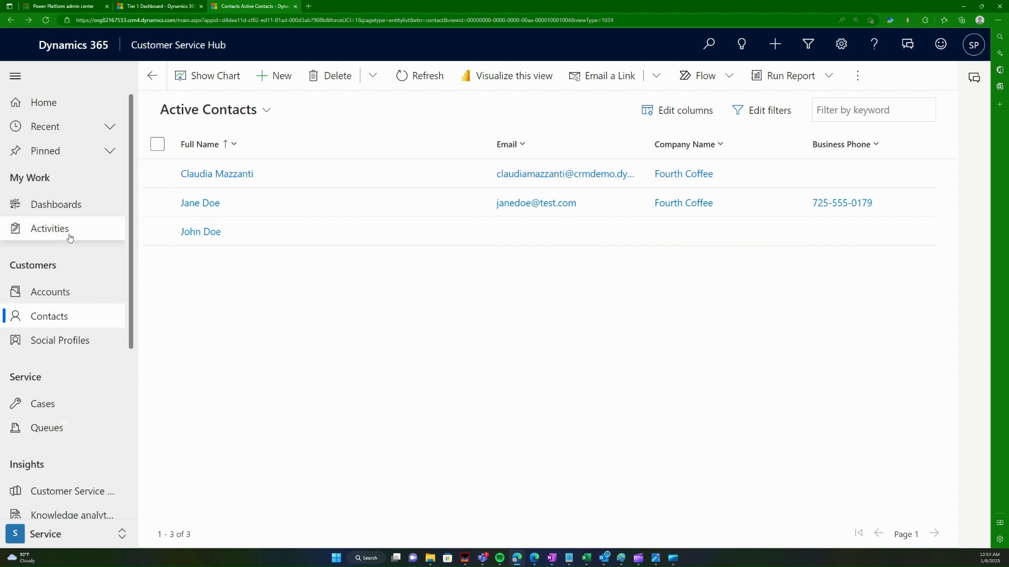
Step: Open the Queues page showing the empty queue items list
scroll(84, 398, down, 1)
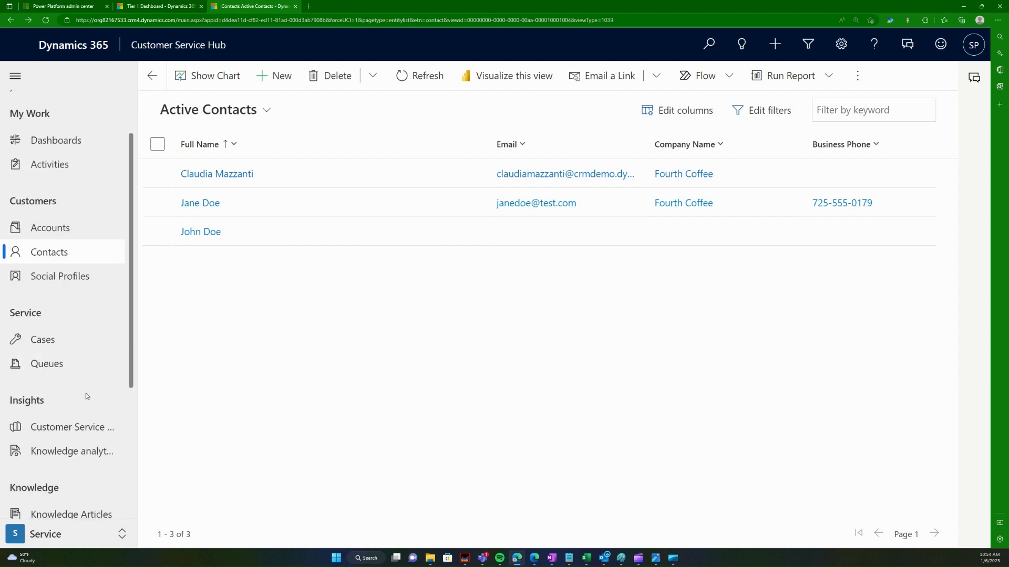
scroll(87, 381, down, 2)
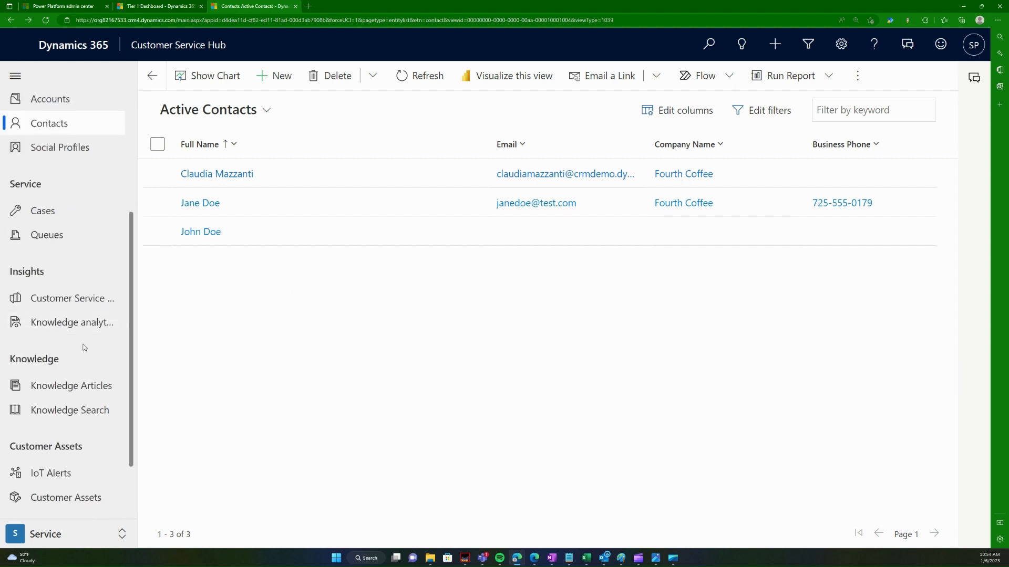
click(48, 234)
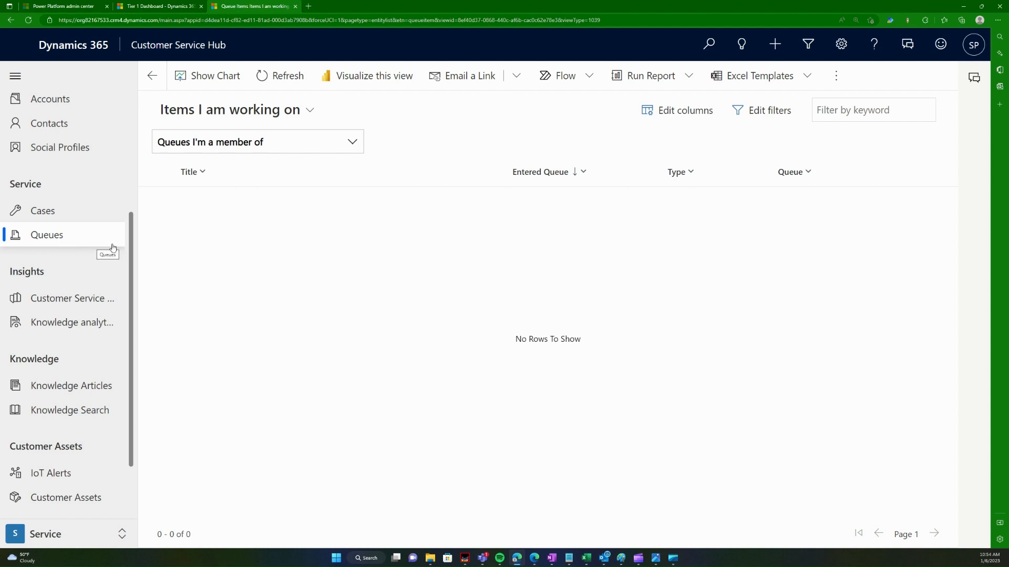
Step: Restore the maximized browser window and bring the Customer Service diagram up in Photos
drag(541, 4, 622, 60)
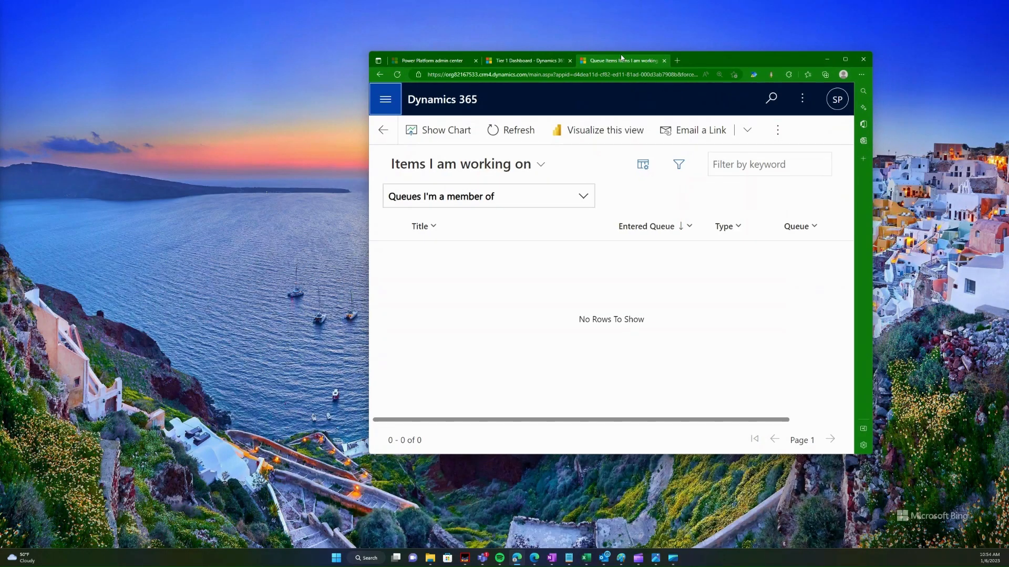
double_click(768, 59)
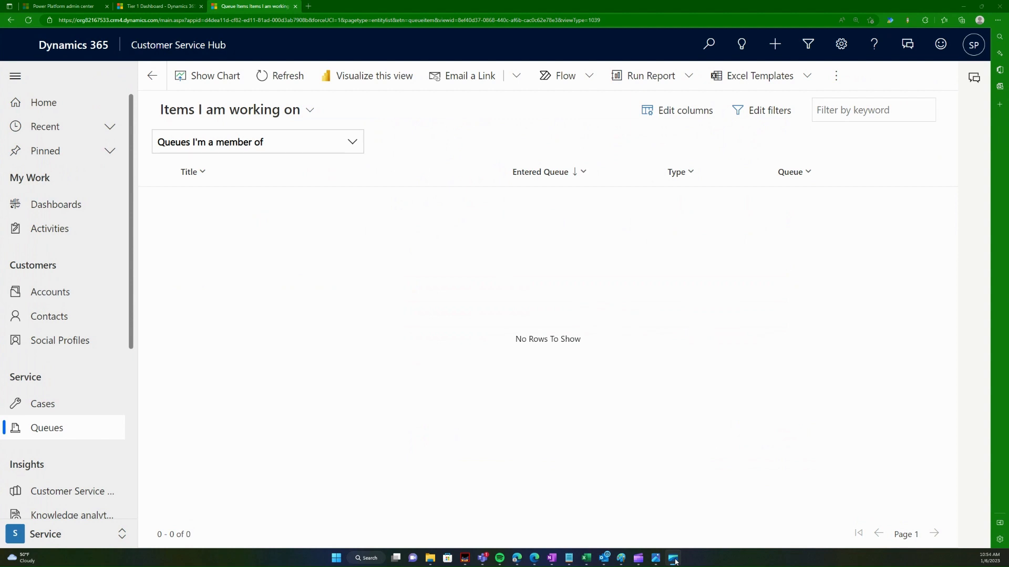
click(656, 558)
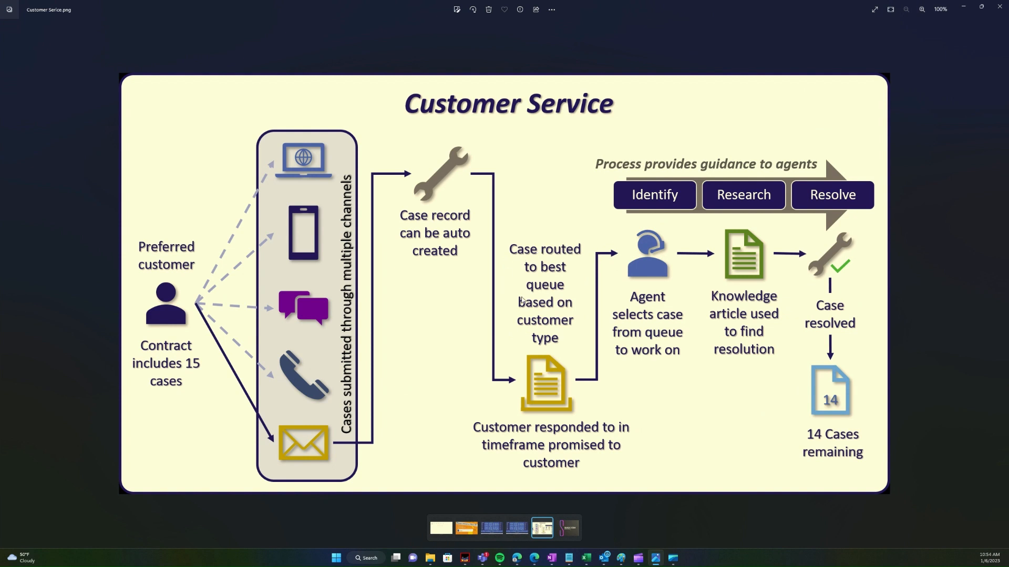
Step: Minimize the Photos diagram to return to the empty queue items page
click(963, 6)
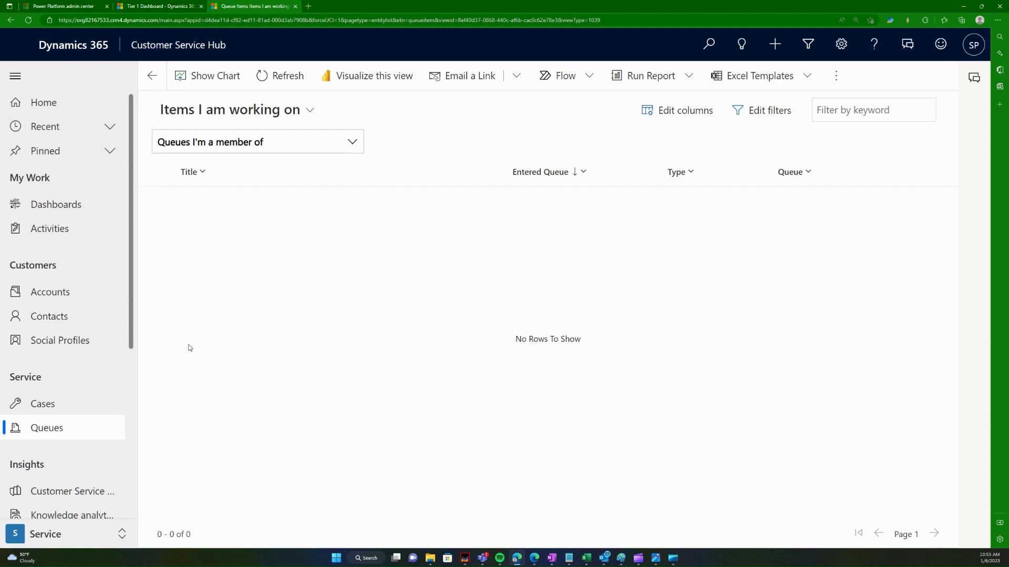
Step: Move between the Cases and Queues lists, ending on My Active Cases with four cases
click(74, 541)
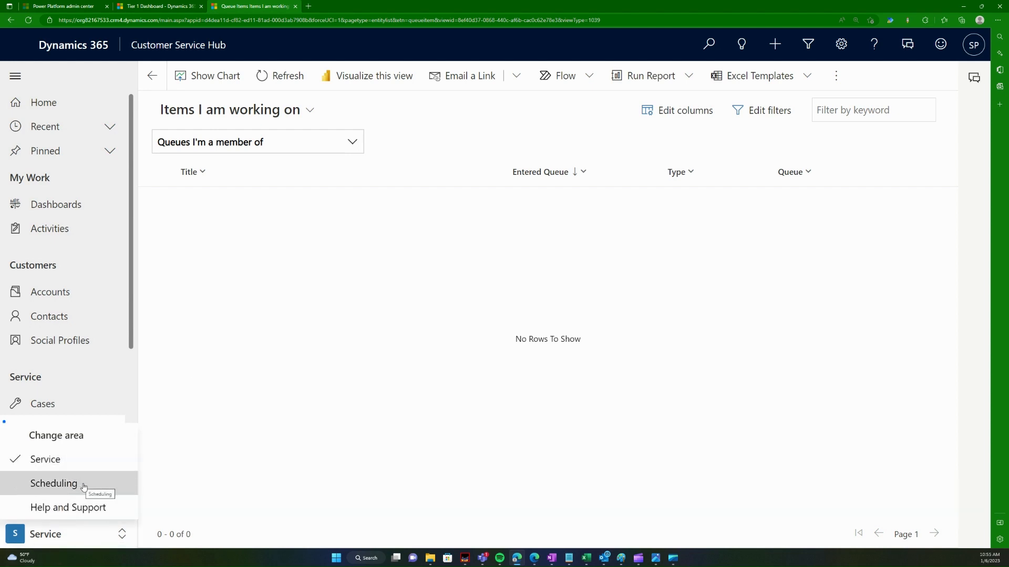
click(227, 448)
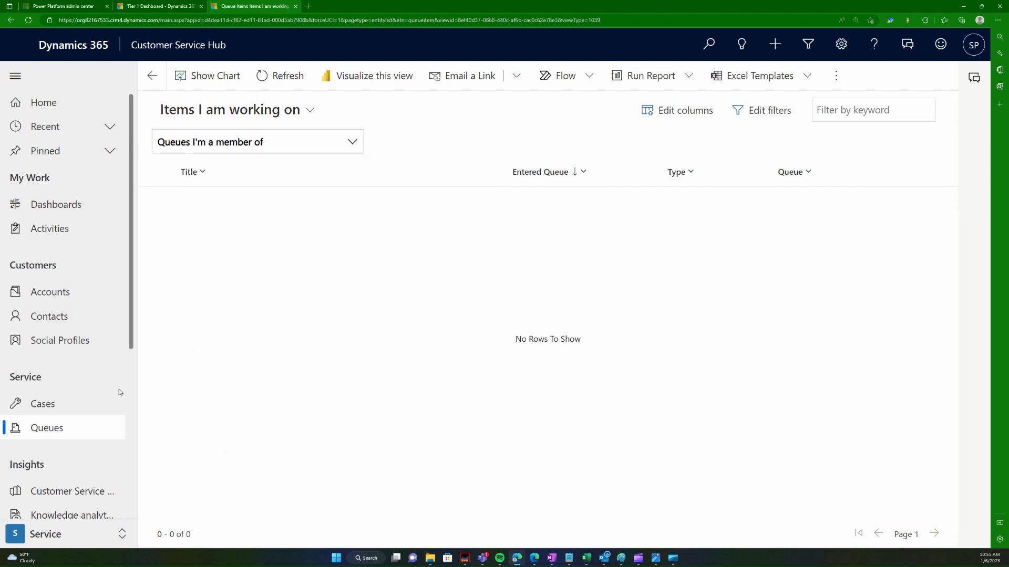
scroll(119, 390, down, 3)
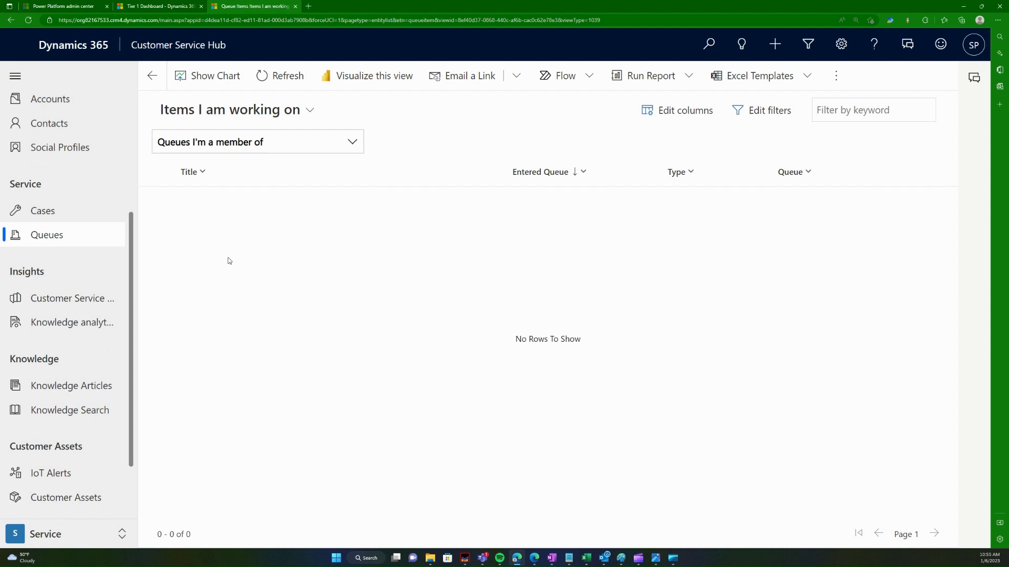
click(95, 212)
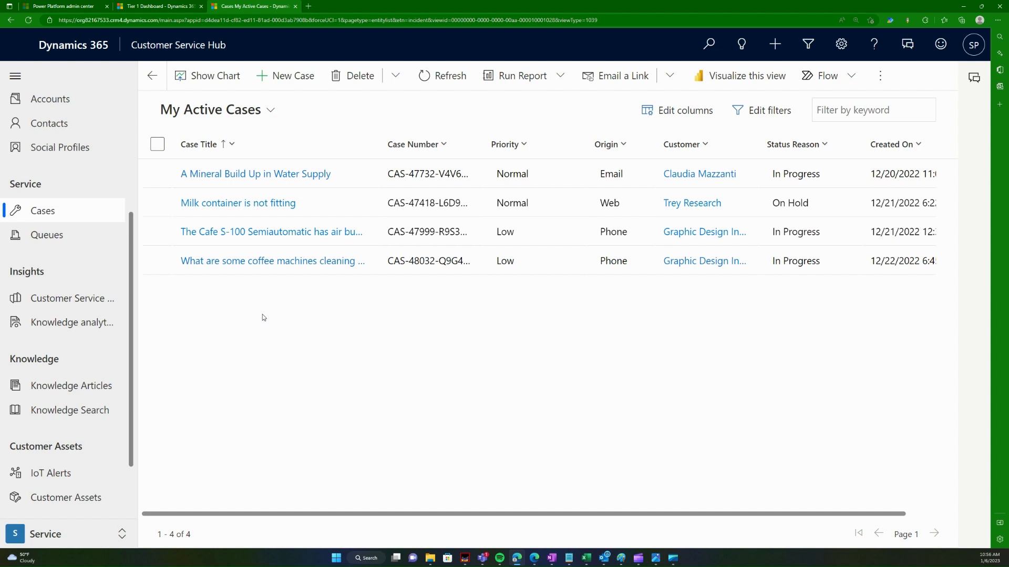
click(100, 236)
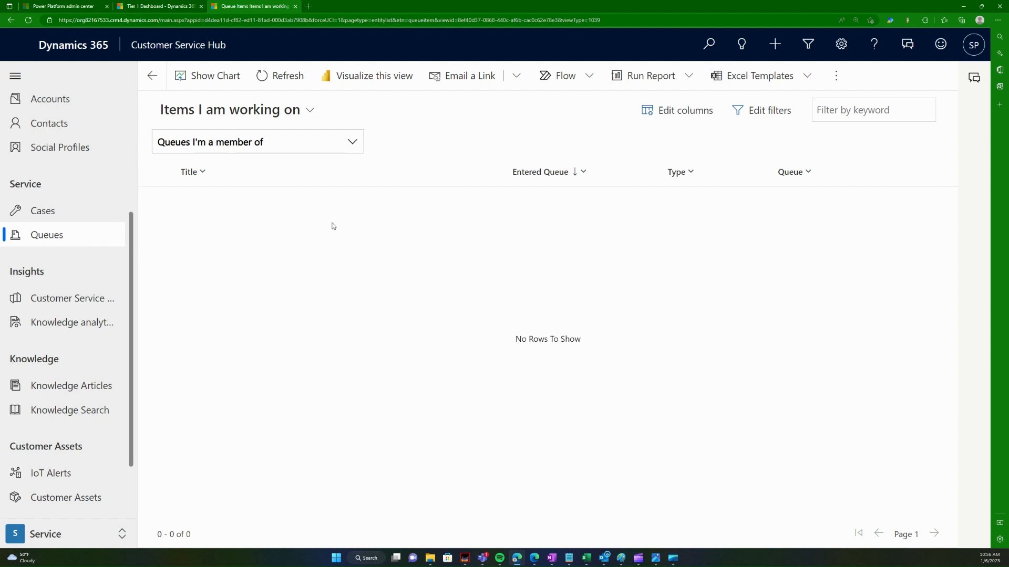
click(76, 235)
click(71, 212)
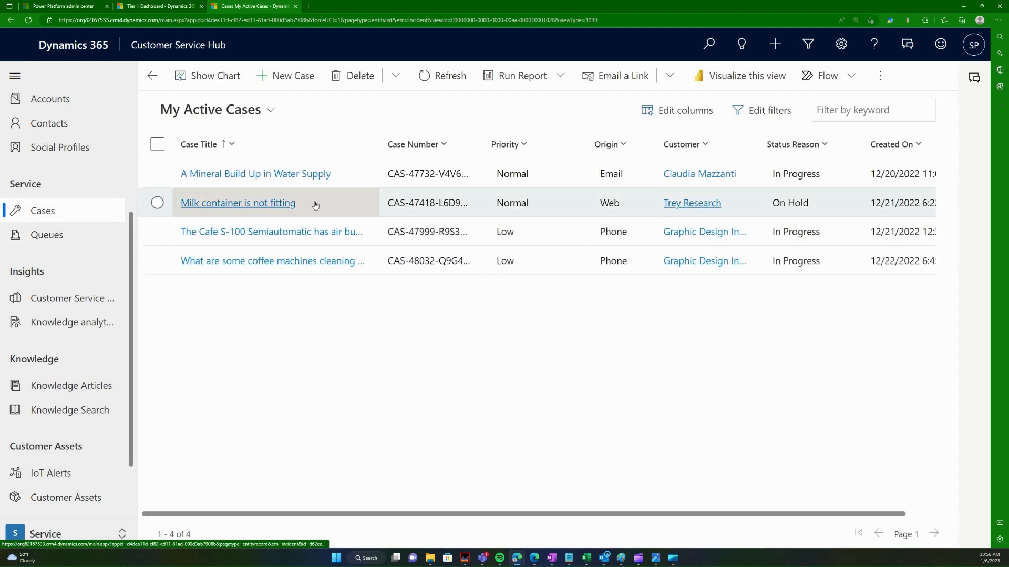
Step: Open the case 'A Mineral Build Up in Water Supply' and try adding it to Contoso Coffee Questions
click(263, 174)
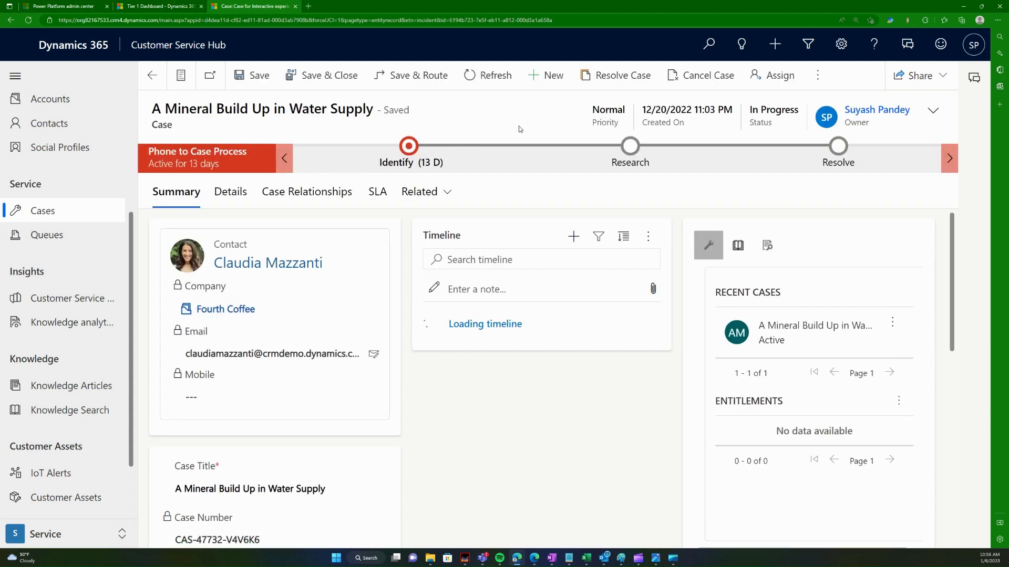
click(818, 75)
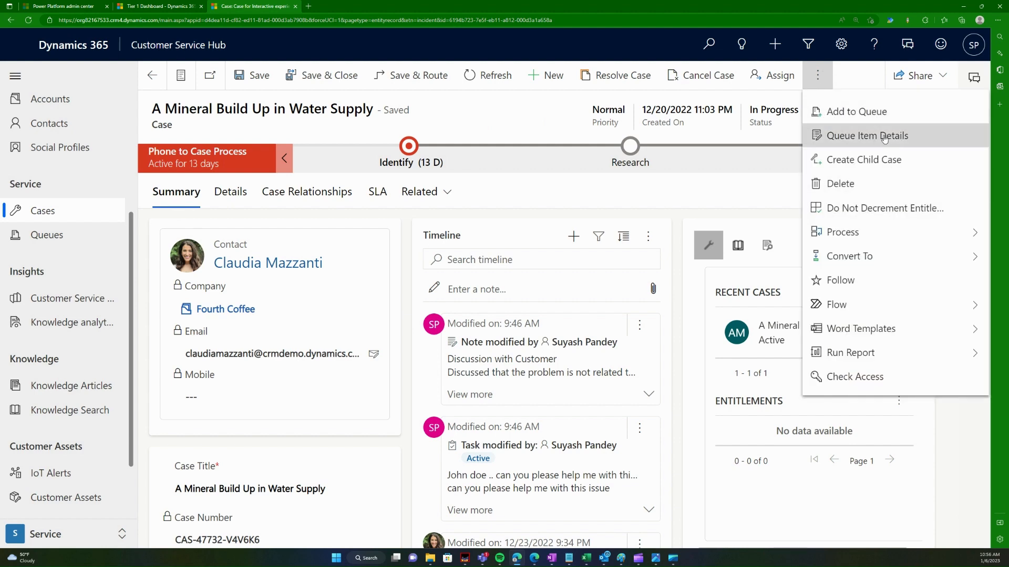
click(873, 119)
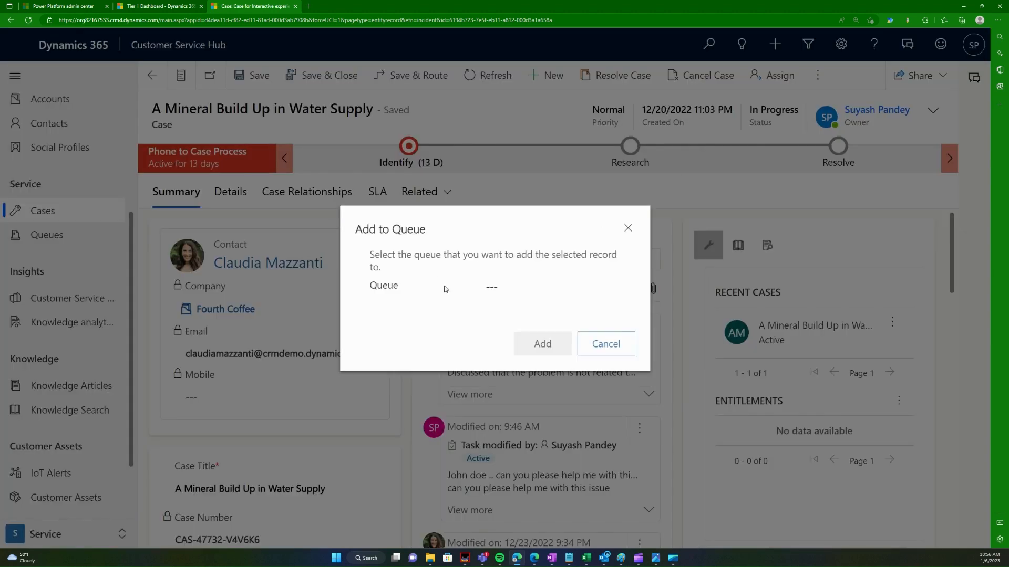
click(523, 286)
key(Return)
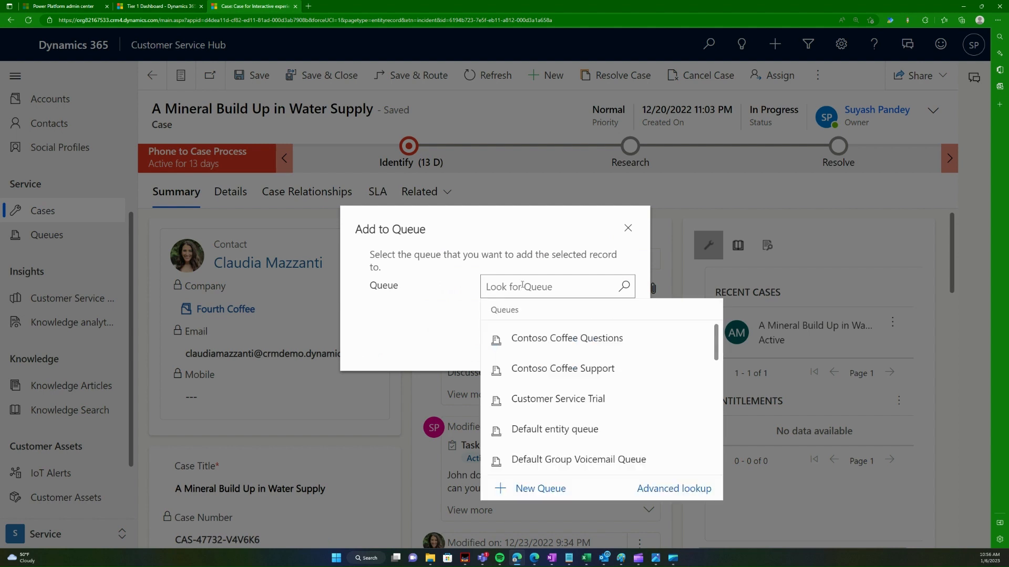
click(557, 338)
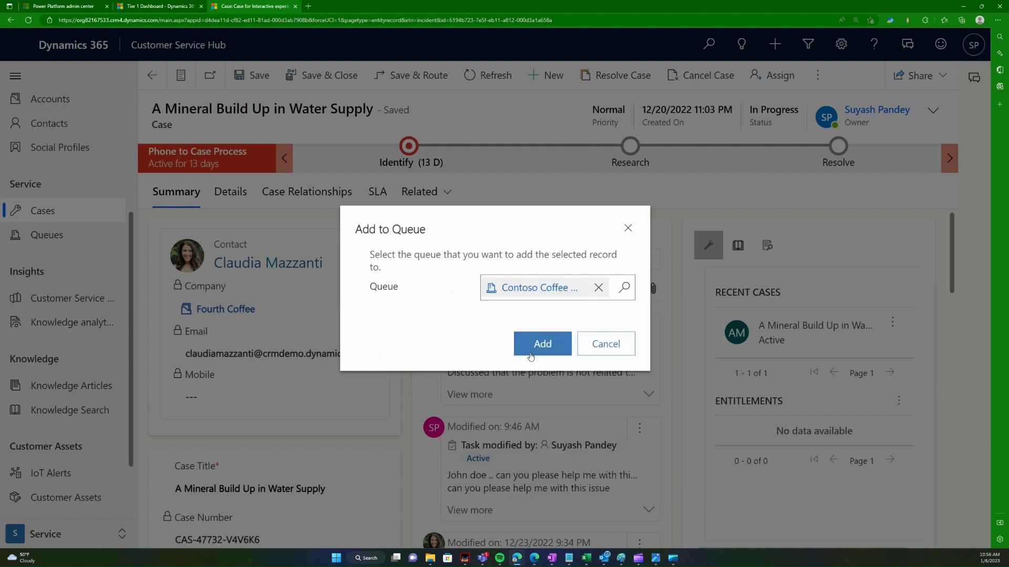
click(531, 356)
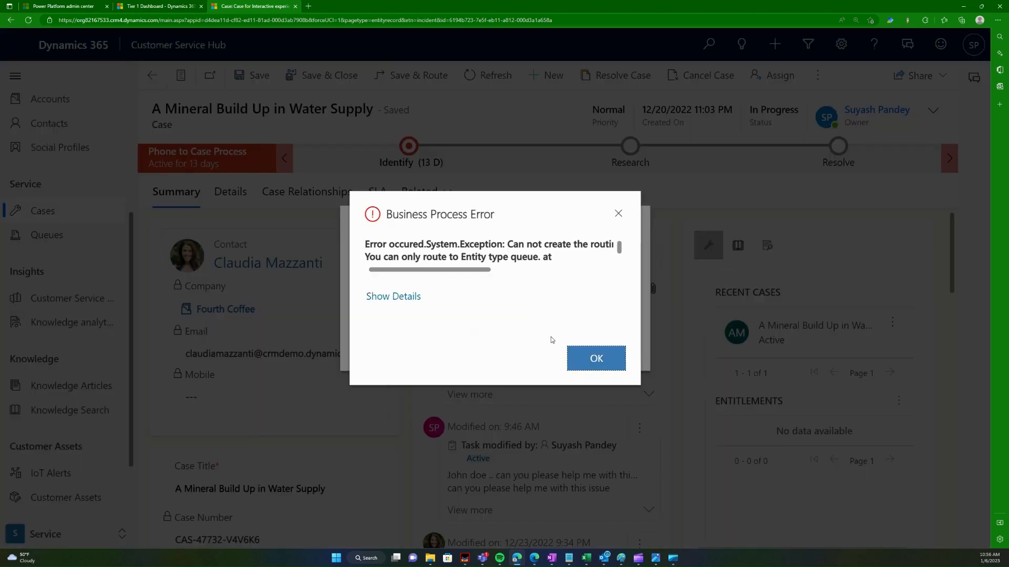
Step: Dismiss the routing error and add the case to Default entity queue instead
click(572, 357)
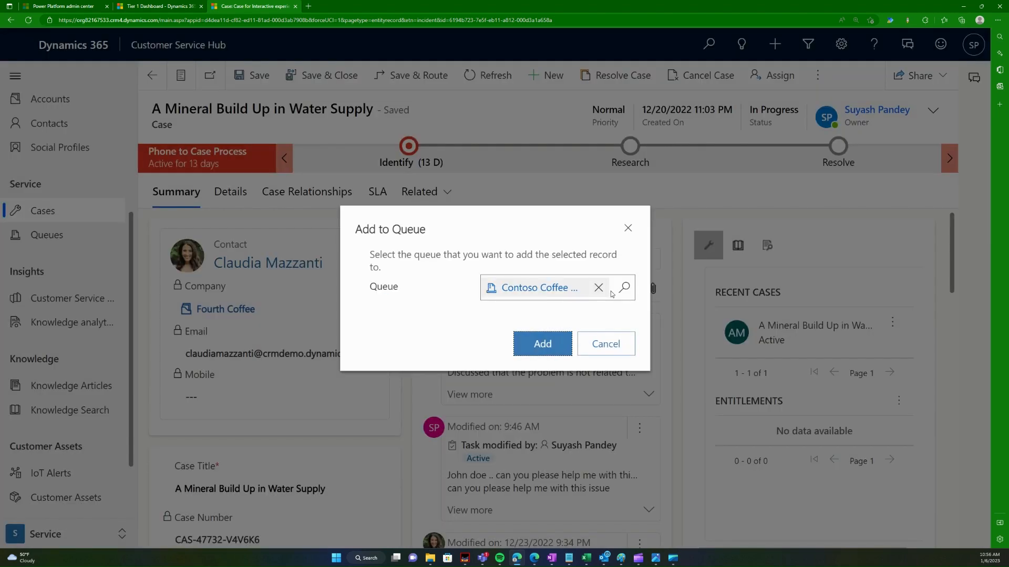
click(598, 287)
click(609, 288)
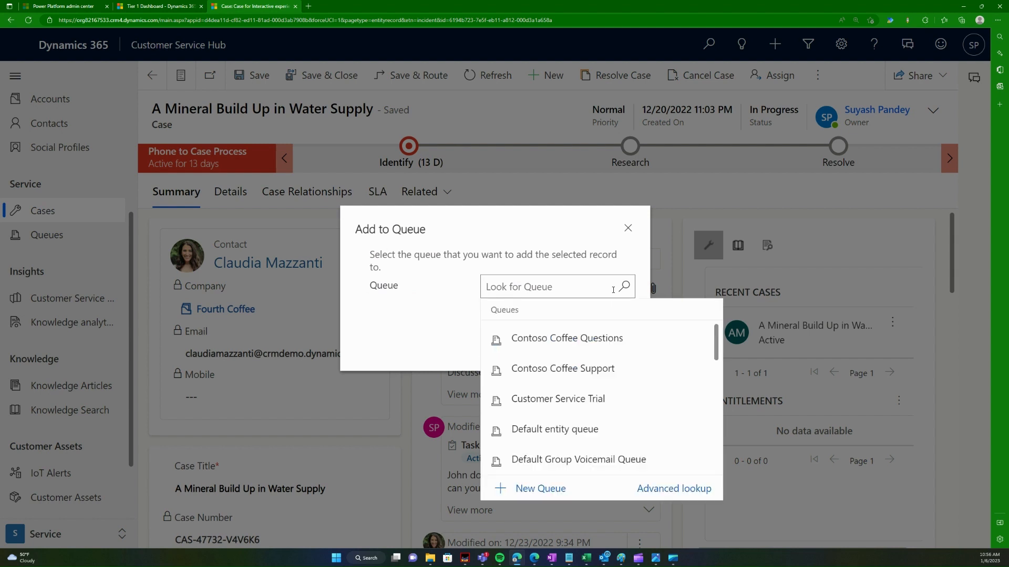
scroll(603, 410, down, 1)
click(599, 409)
click(541, 346)
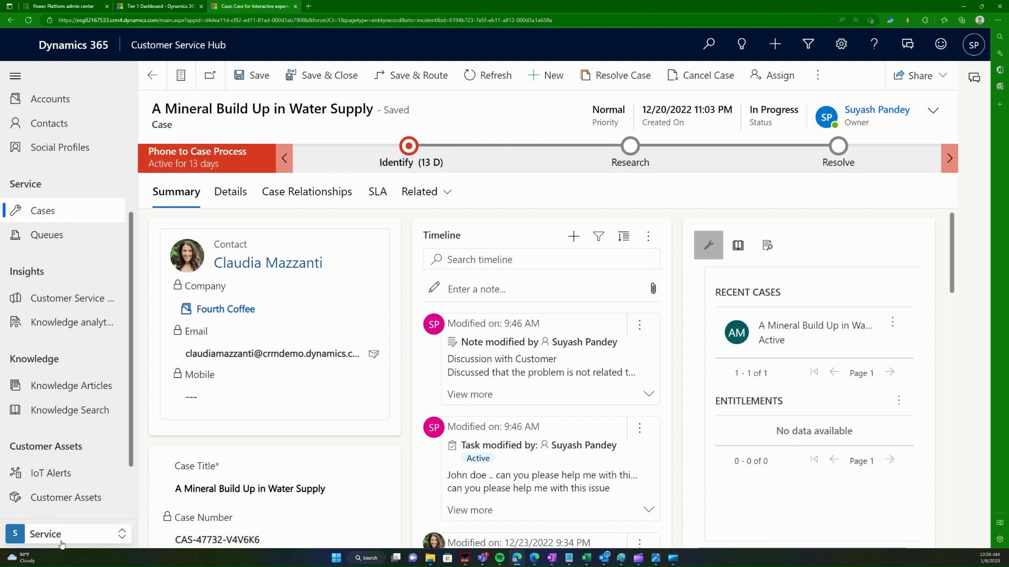
Step: Move between the Queues and Cases lists, ending on the empty Items I am working on view
click(76, 531)
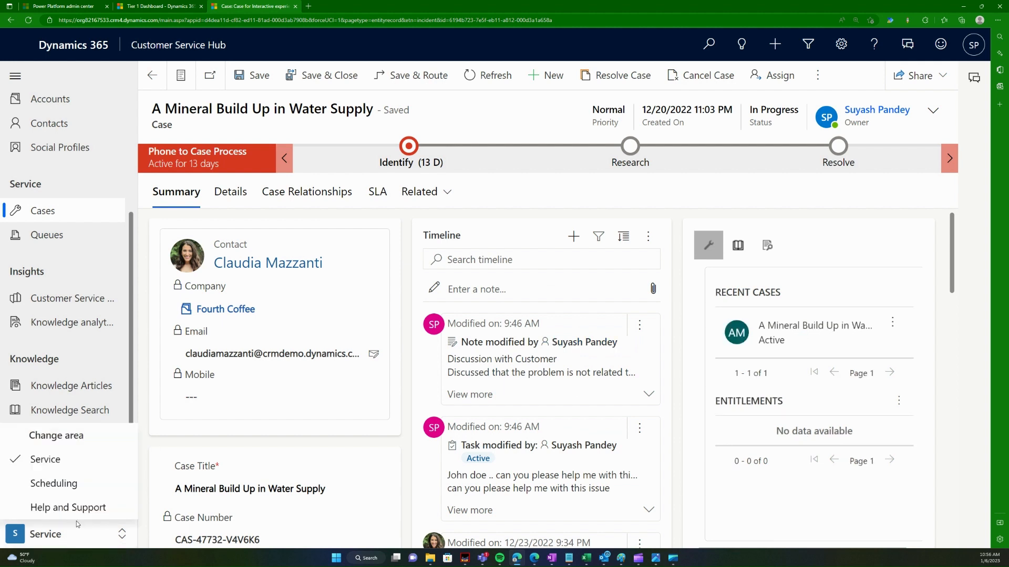
click(152, 213)
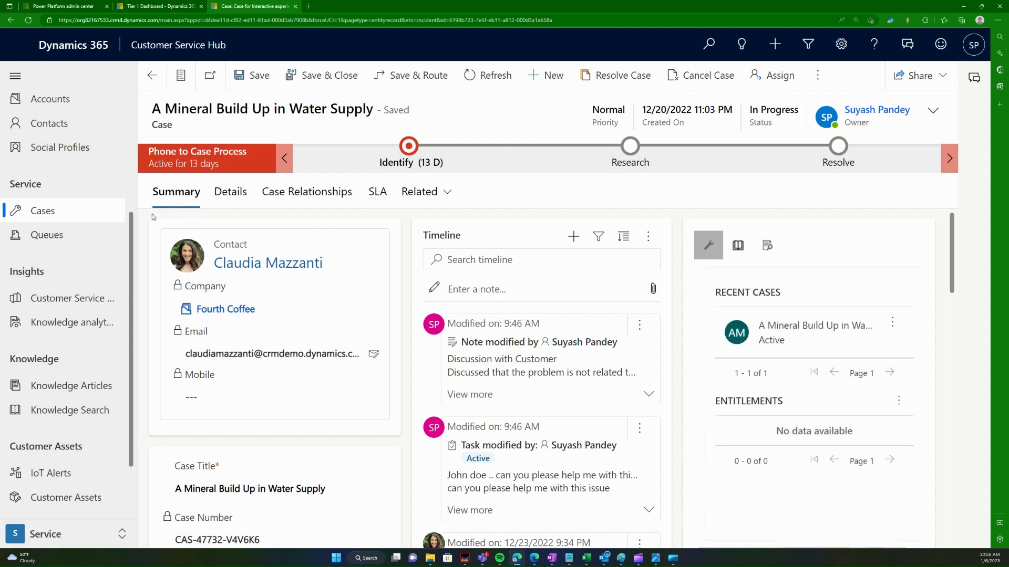
drag(62, 236, 60, 236)
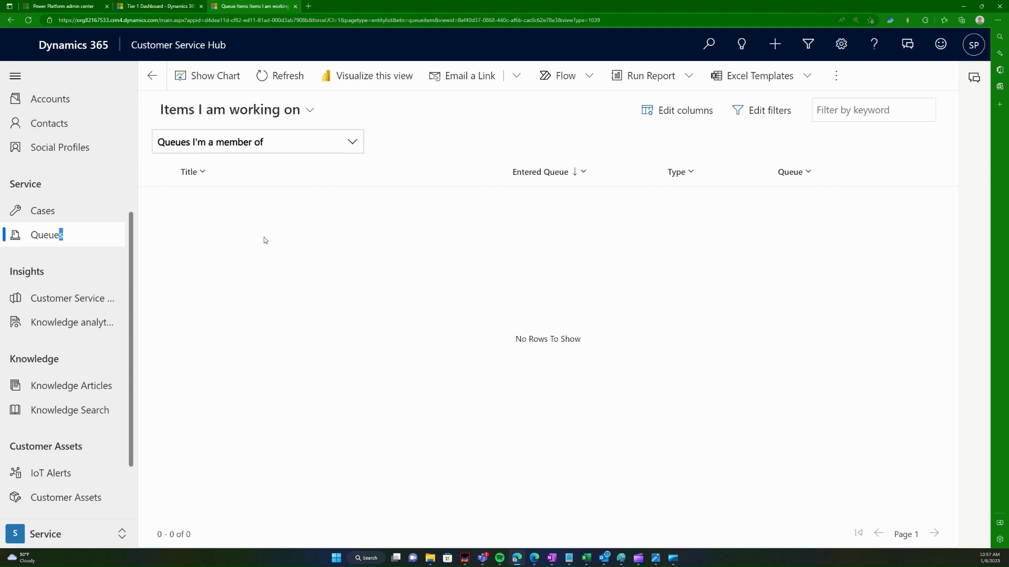
click(58, 219)
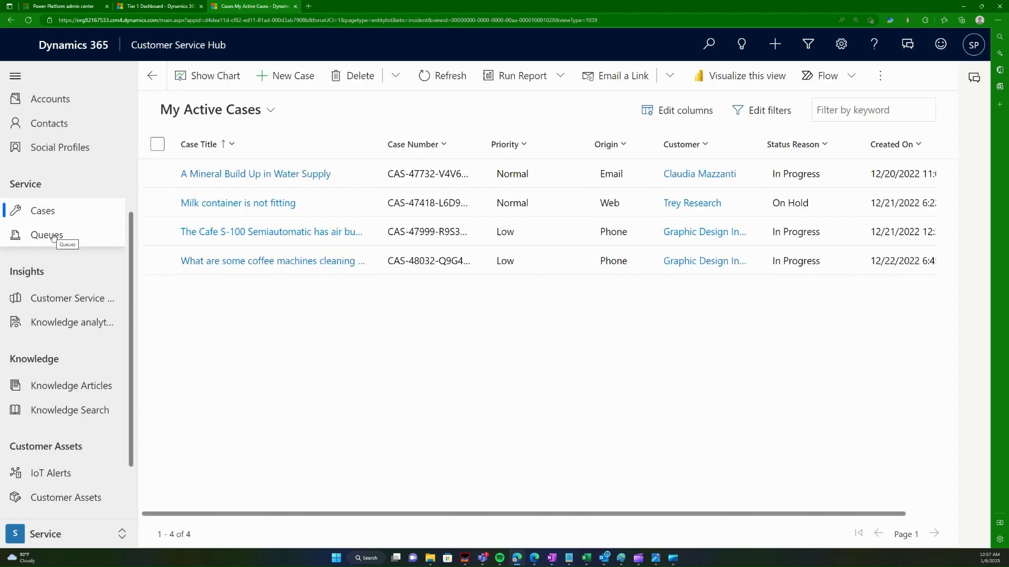
click(55, 237)
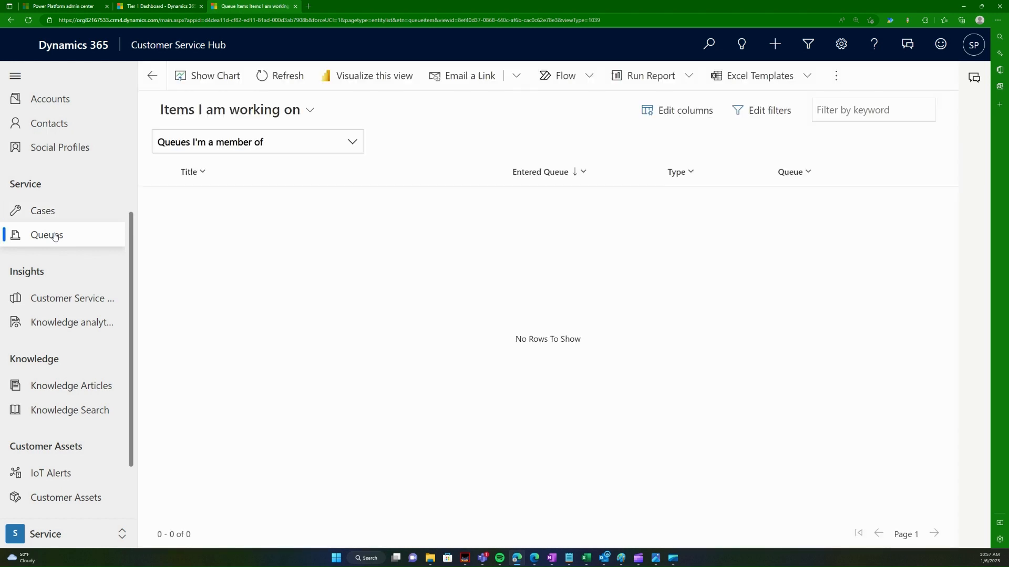
Step: Open Customer Service historical analytics and review its Summary page showing 227 incoming and 56 active cases
click(97, 306)
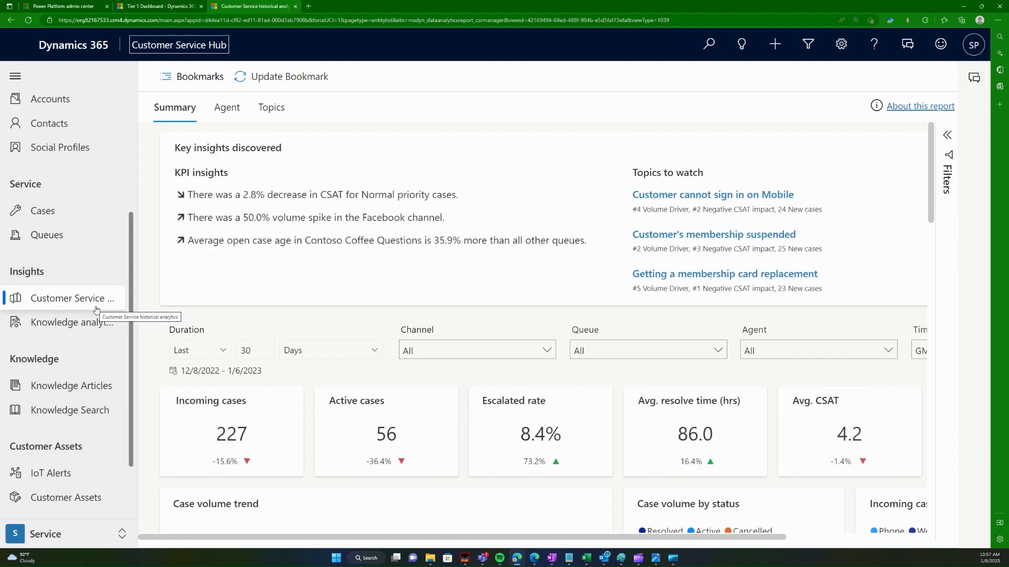
scroll(457, 357, down, 2)
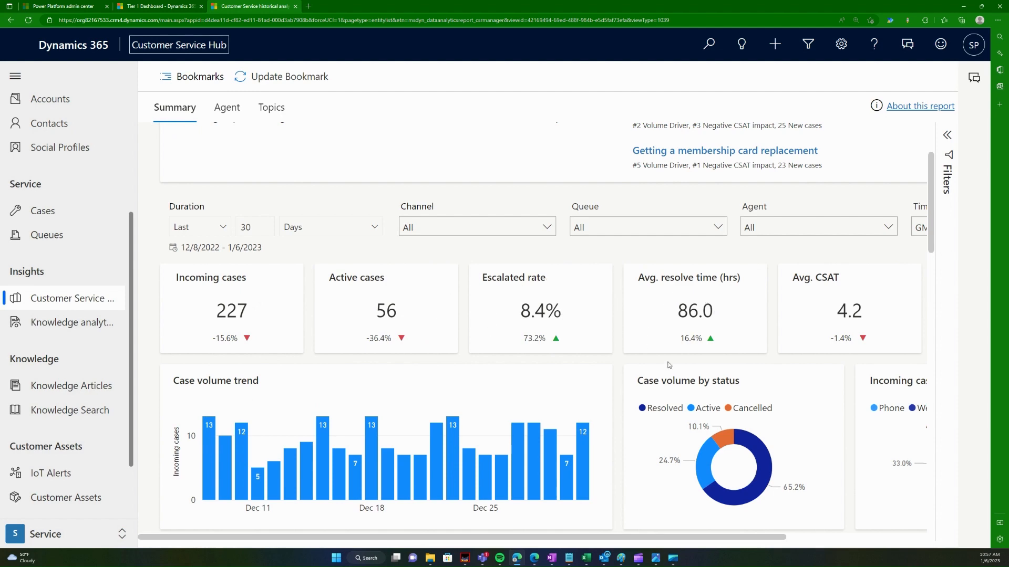
scroll(635, 378, down, 5)
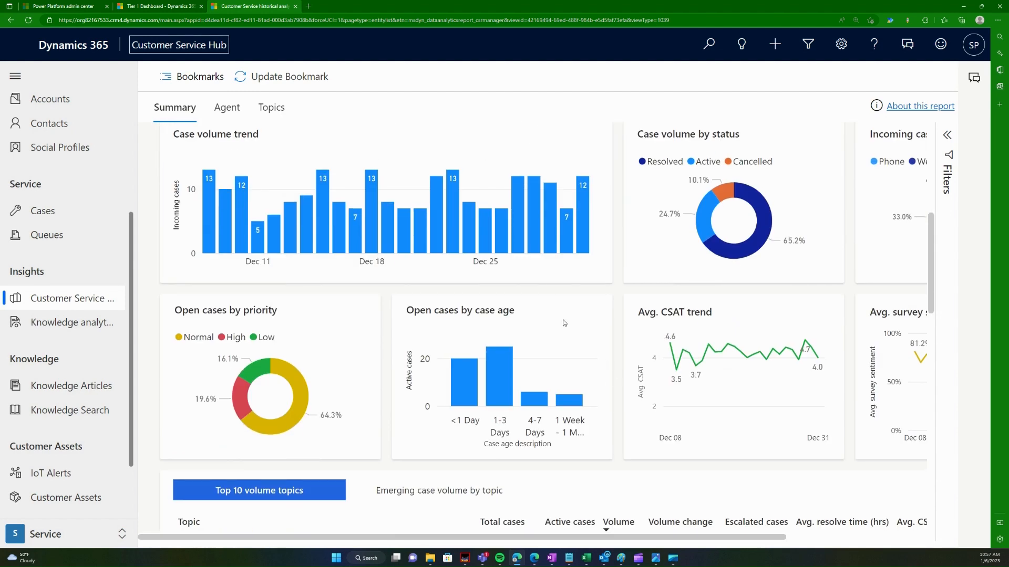
scroll(317, 371, up, 7)
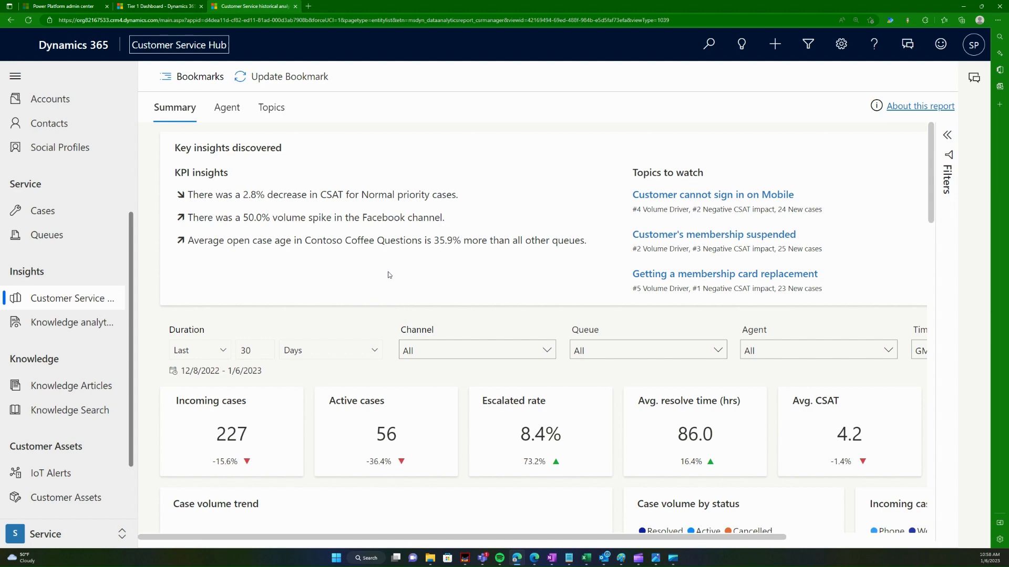
scroll(347, 310, down, 3)
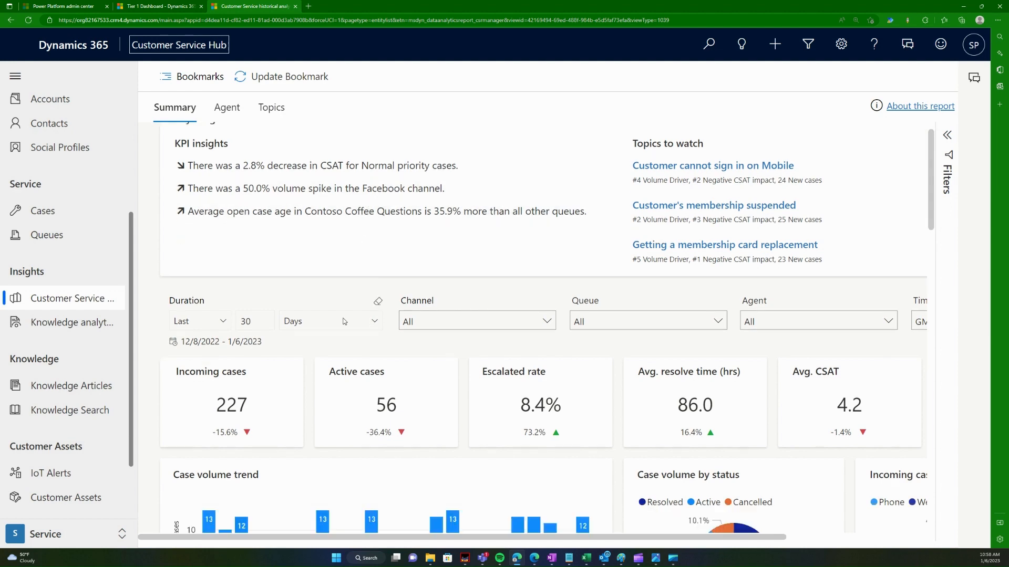
scroll(337, 331, down, 10)
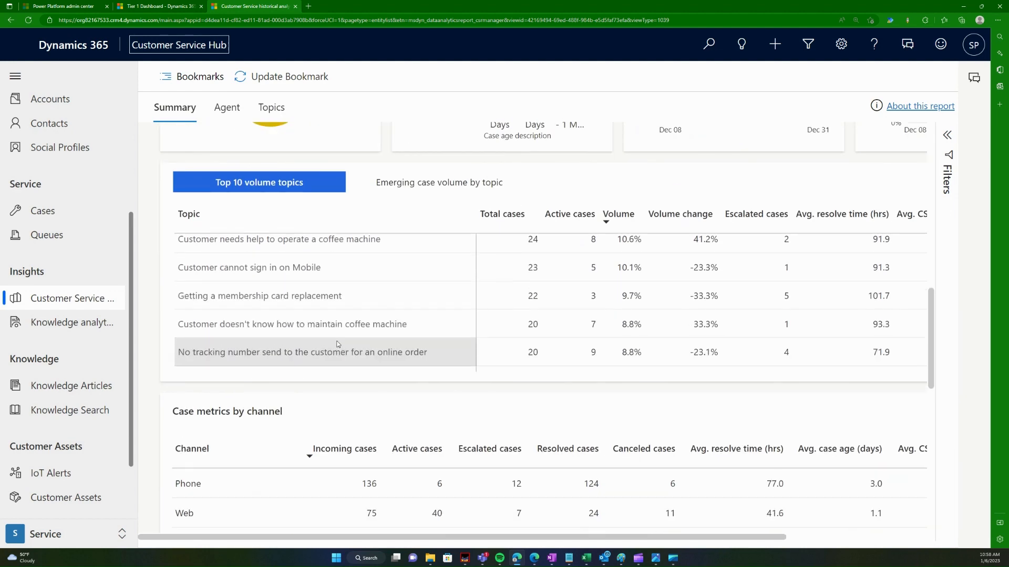
scroll(457, 400, down, 8)
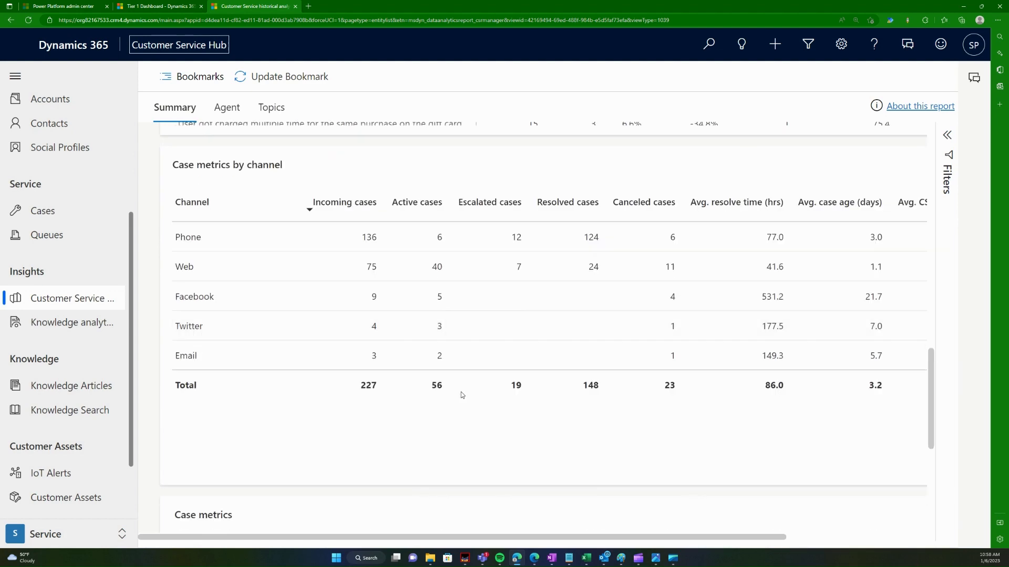
click(227, 107)
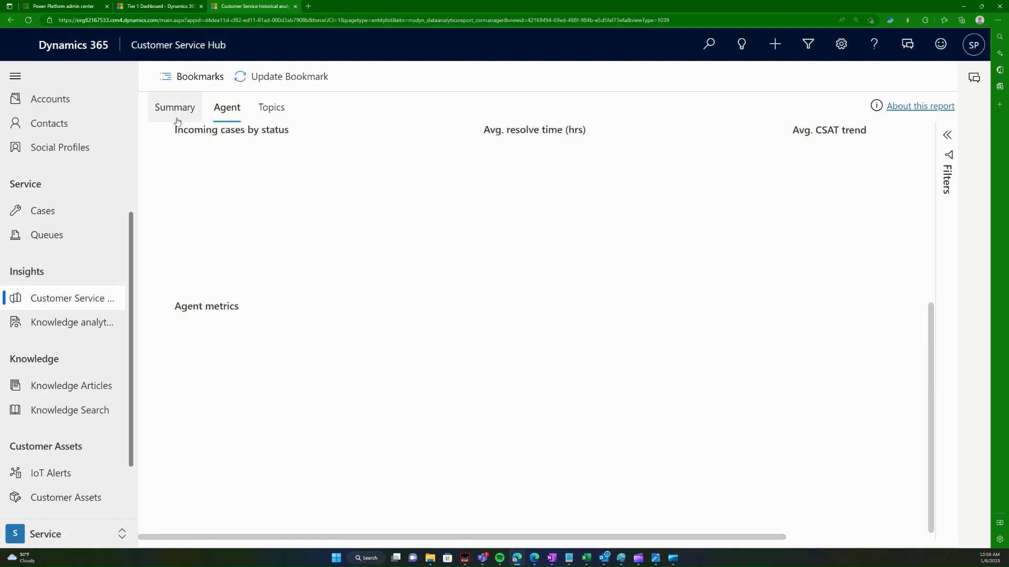
scroll(395, 330, up, 5)
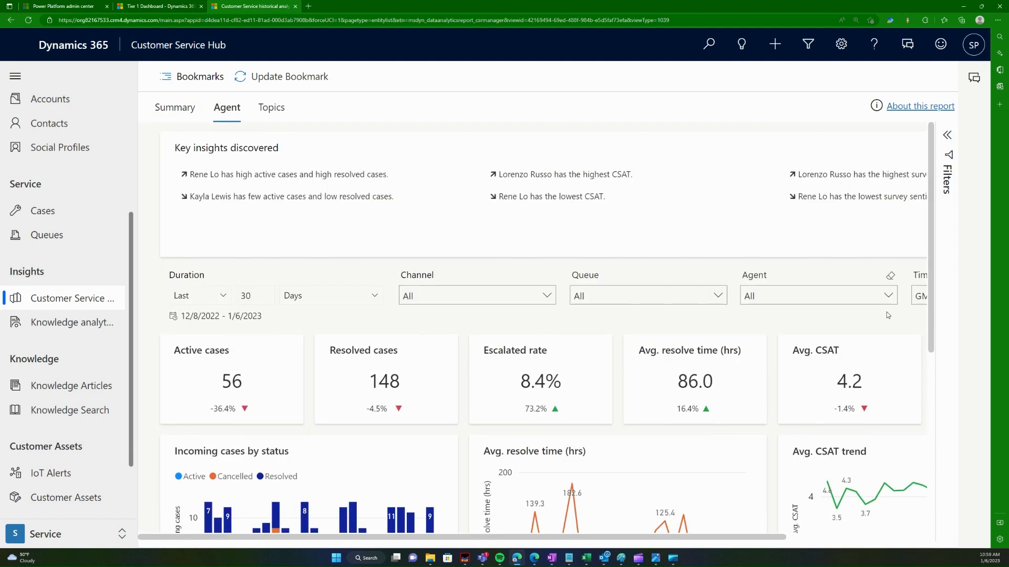
click(888, 295)
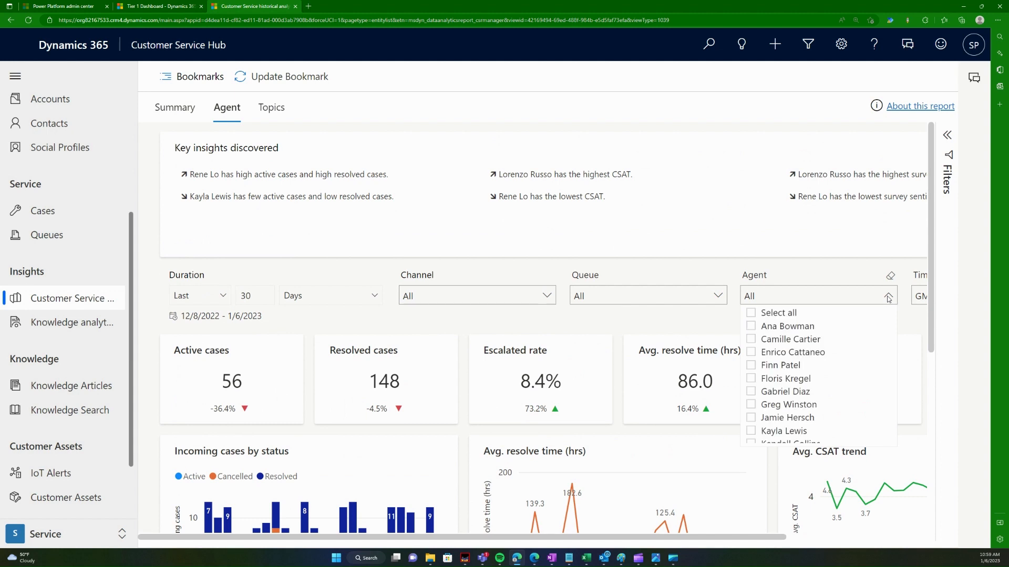
click(772, 404)
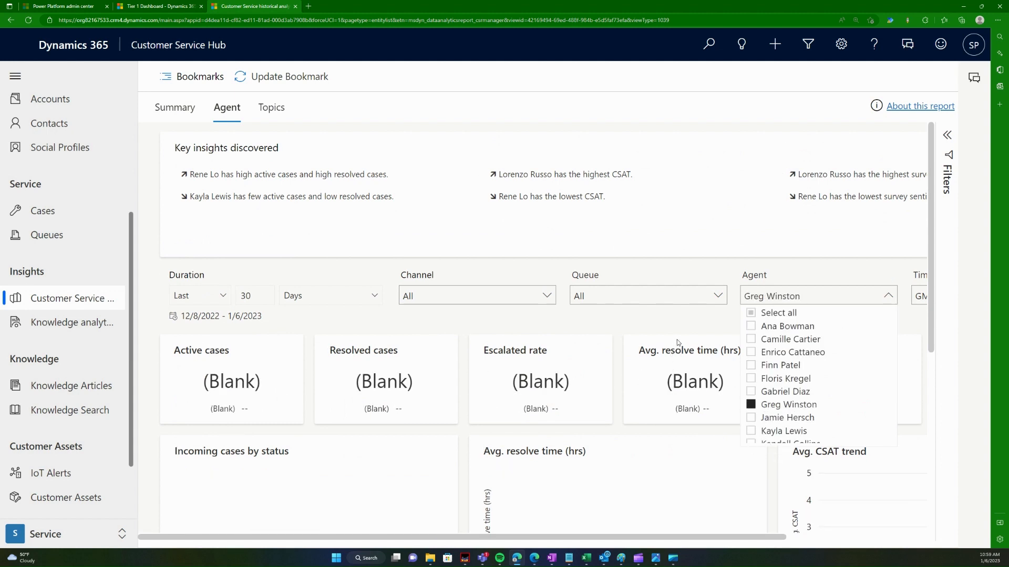
click(775, 404)
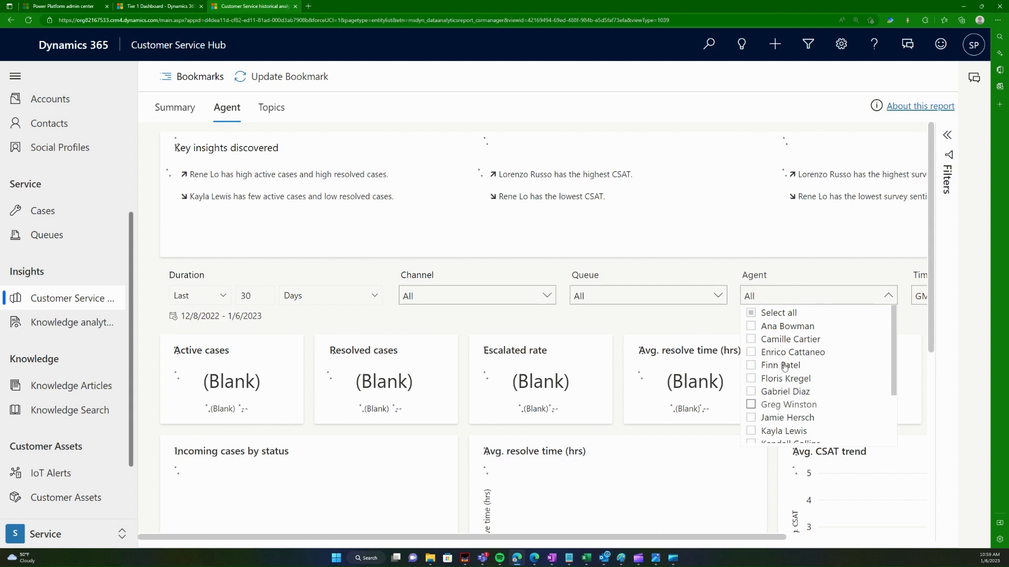
click(786, 326)
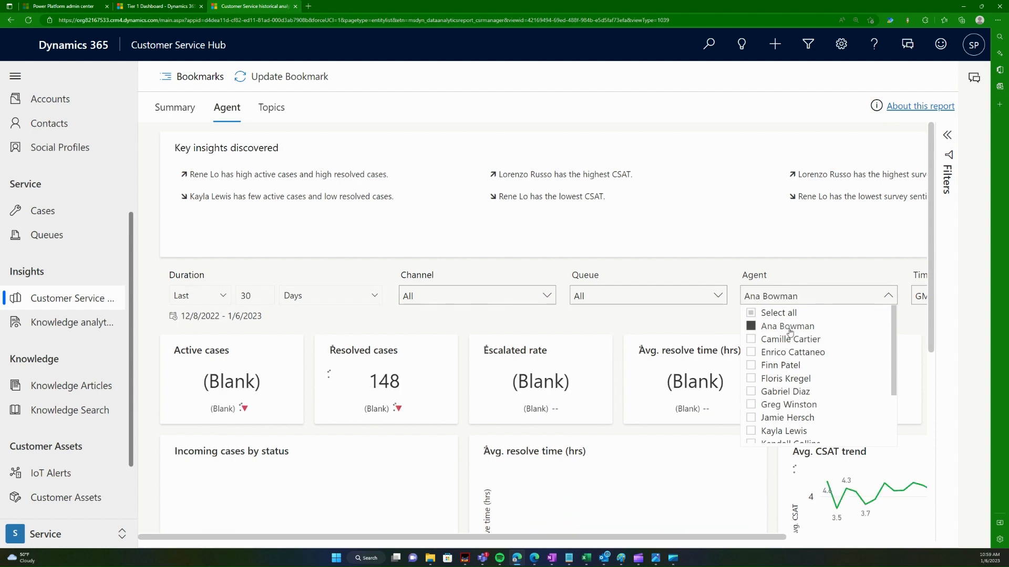
click(788, 327)
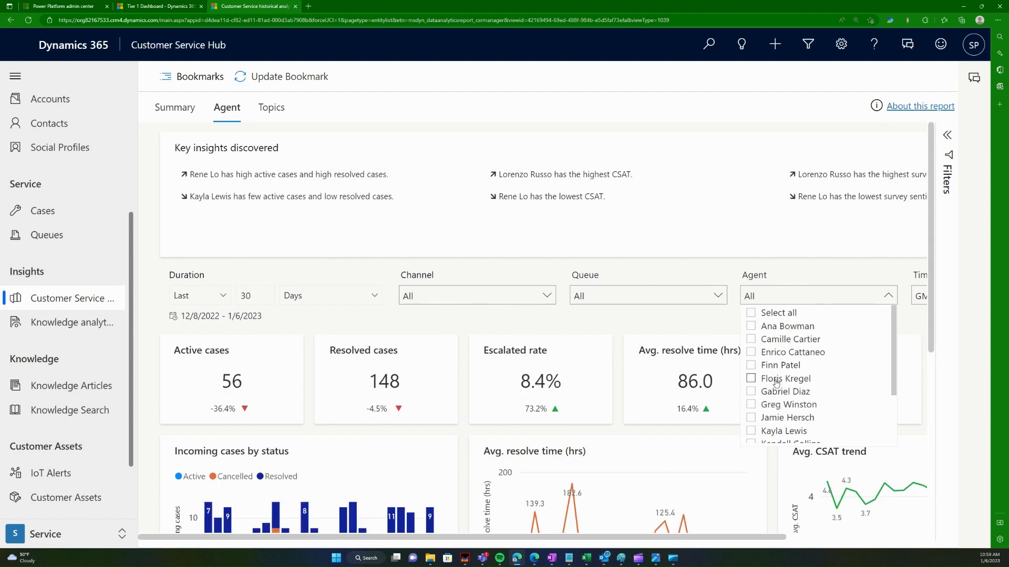
scroll(779, 413, down, 2)
click(777, 434)
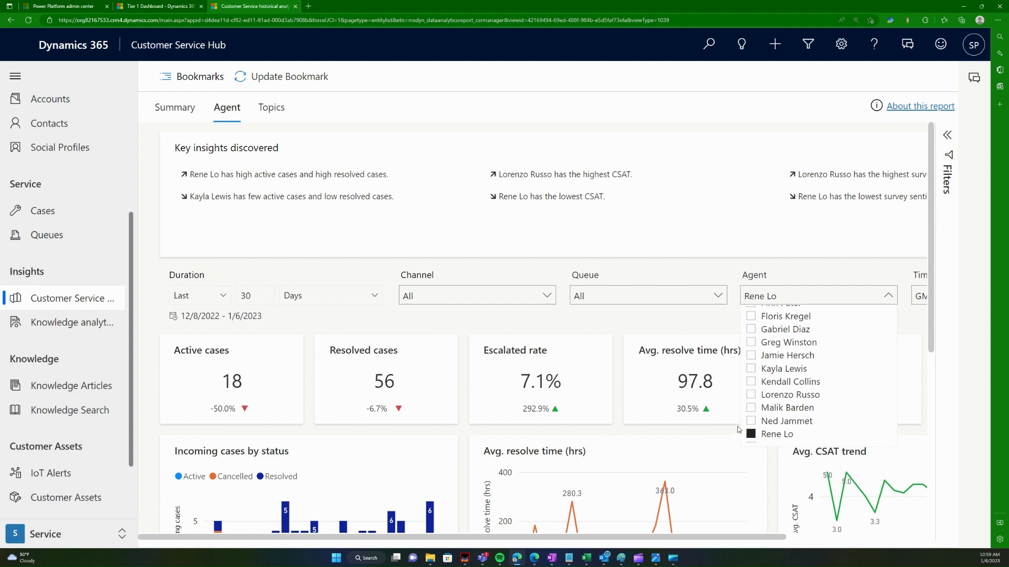
click(335, 333)
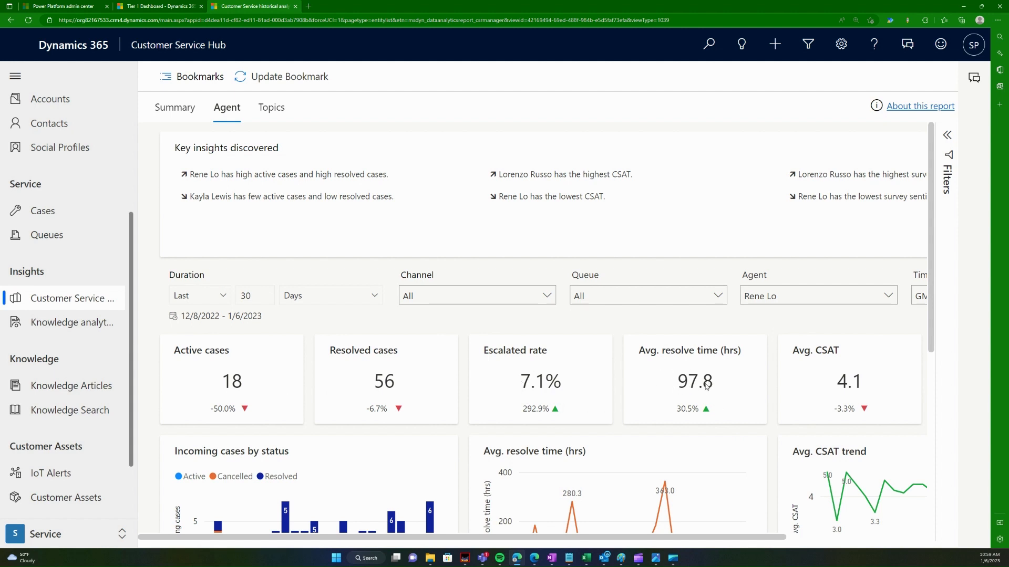
scroll(693, 391, down, 5)
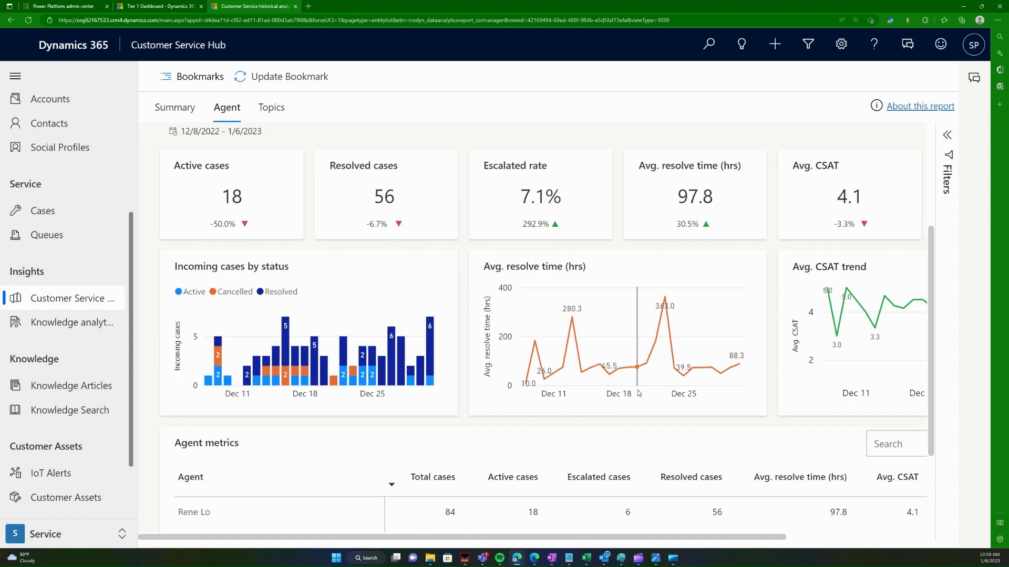
scroll(516, 475, up, 5)
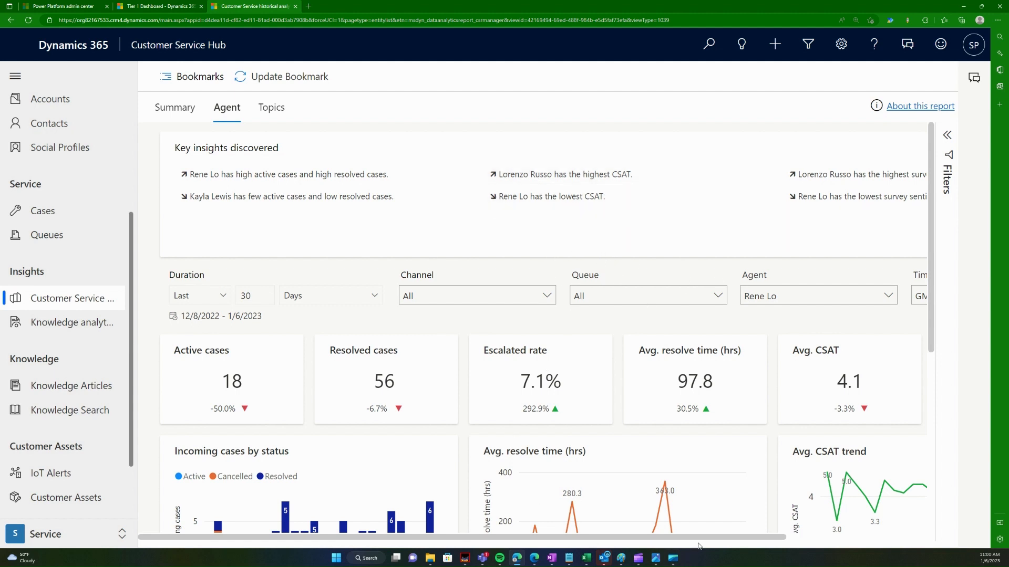
scroll(654, 393, down, 5)
scroll(655, 396, up, 5)
click(105, 322)
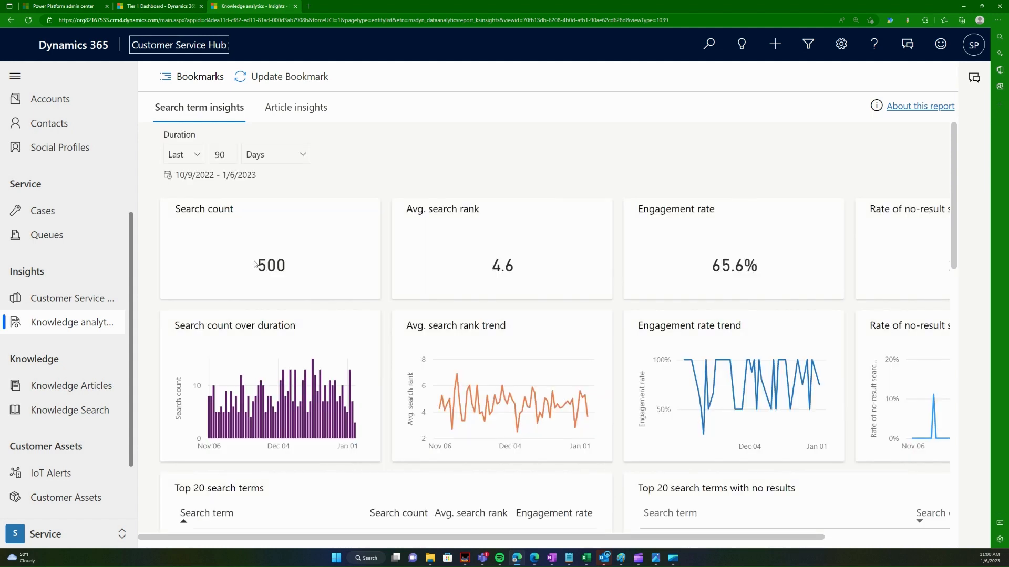
Step: Show the My Active Articles list of 11 published articles, KA-01031 through KA-01002
click(95, 387)
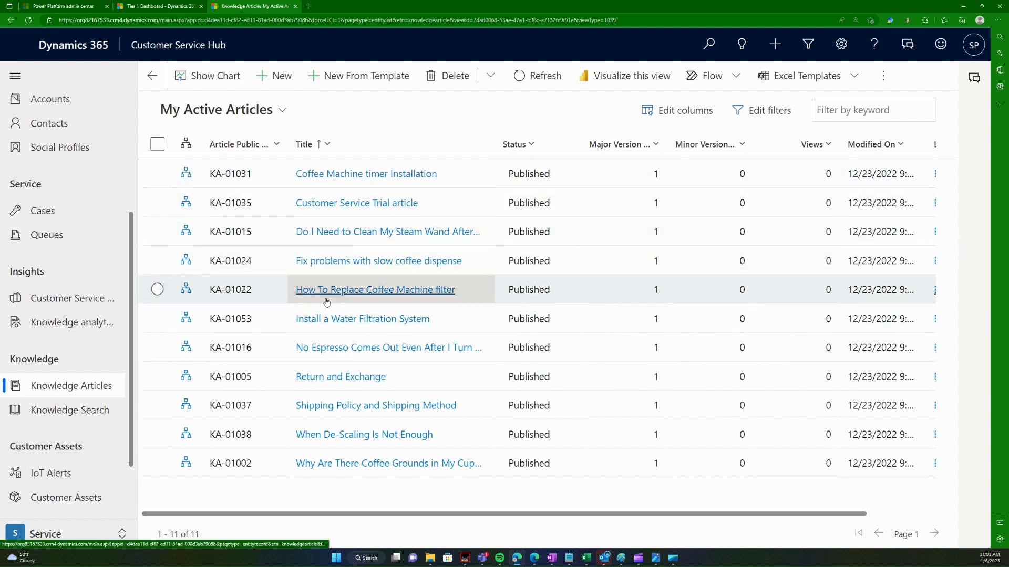
Step: Open 'Fix problems with slow coffee dispense' and scroll through its content
click(377, 261)
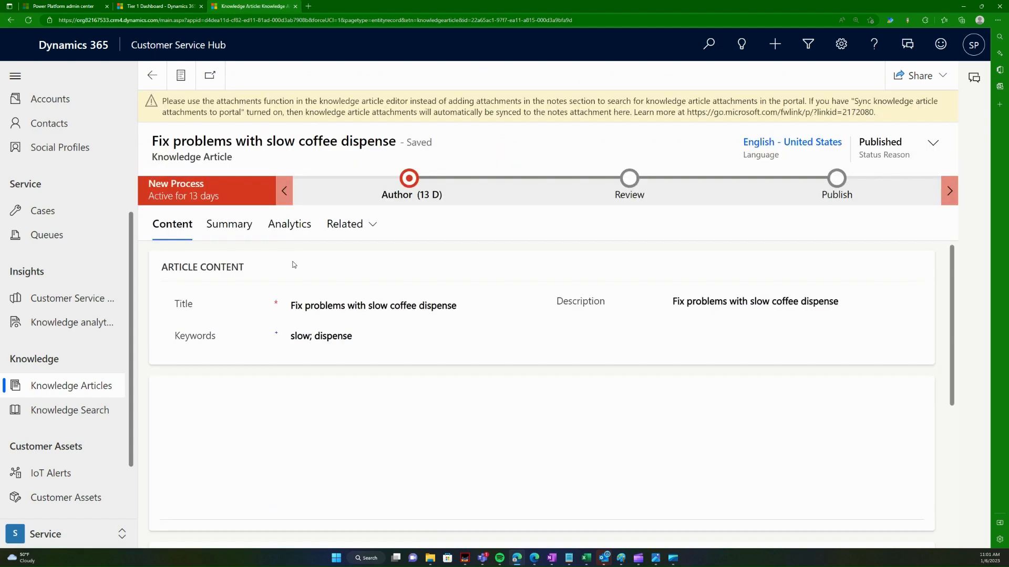
click(360, 305)
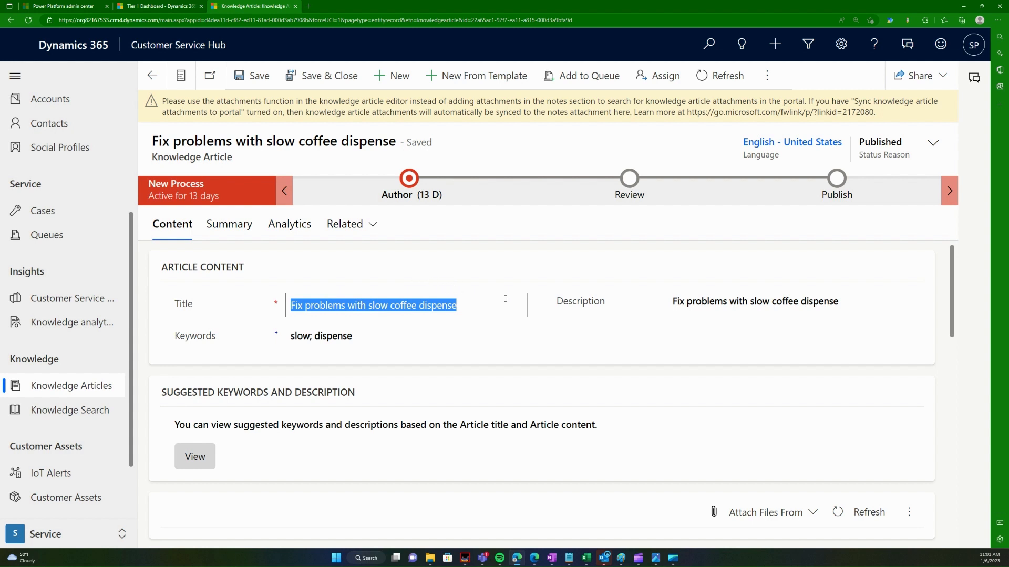
scroll(489, 316, down, 4)
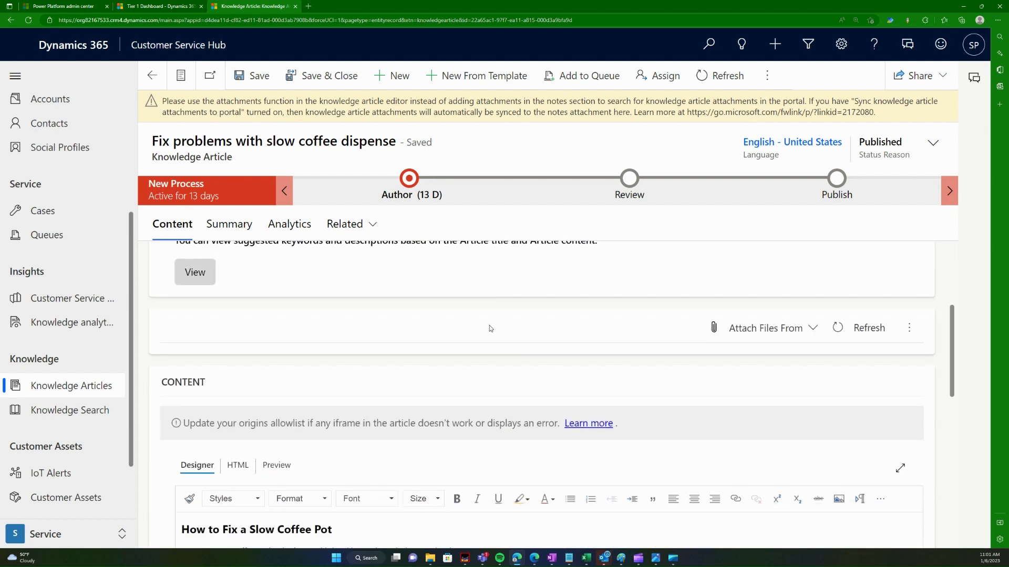
scroll(490, 327, down, 3)
scroll(474, 363, down, 2)
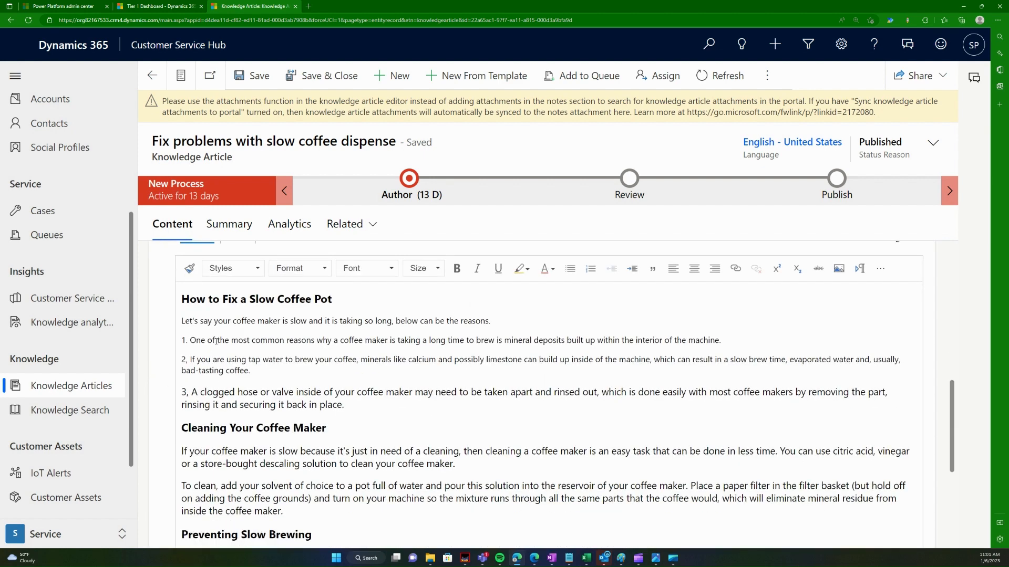
scroll(227, 331, down, 3)
scroll(264, 403, up, 3)
scroll(330, 360, down, 2)
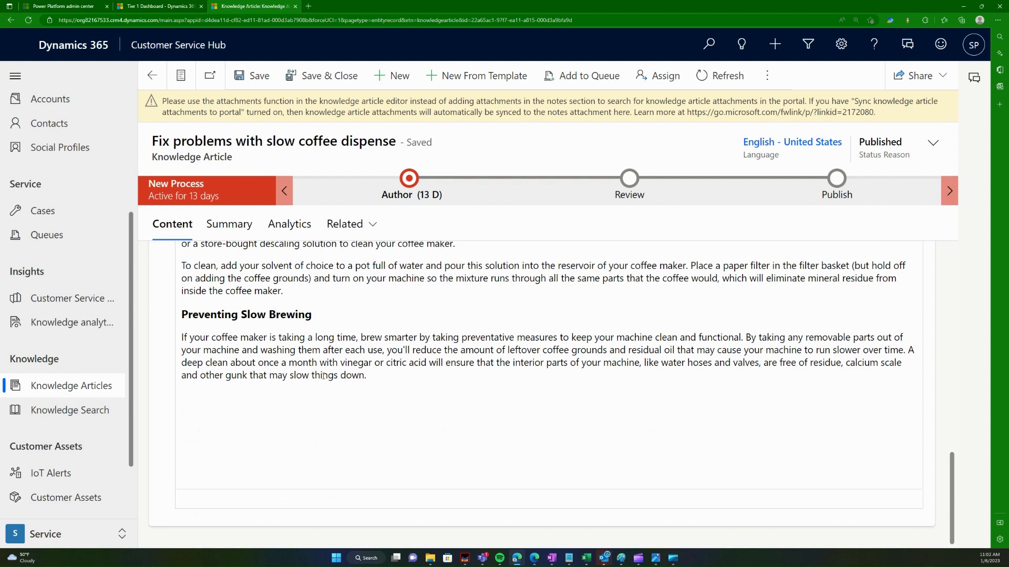
scroll(323, 376, up, 15)
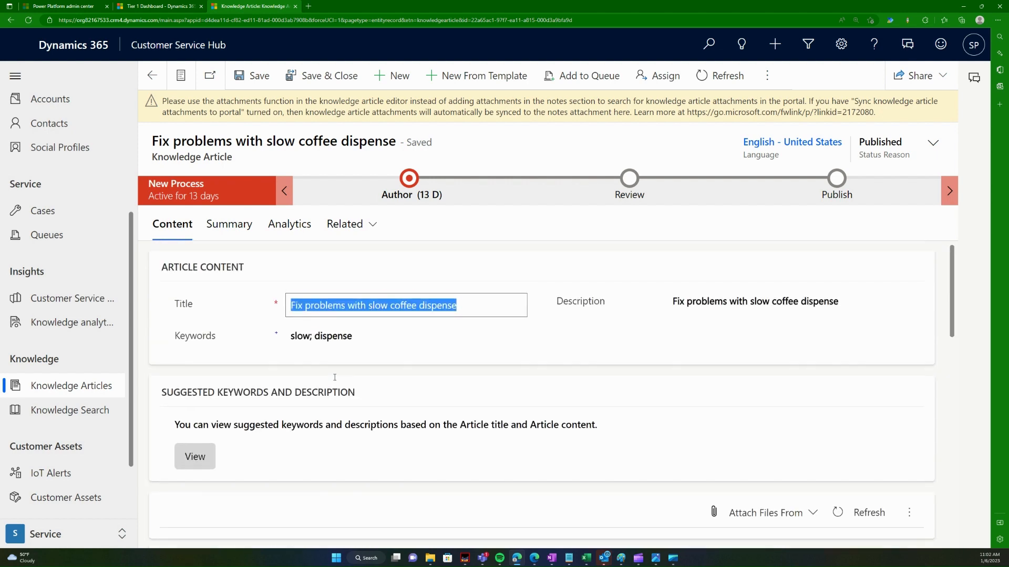
scroll(341, 384, down, 5)
scroll(341, 384, down, 3)
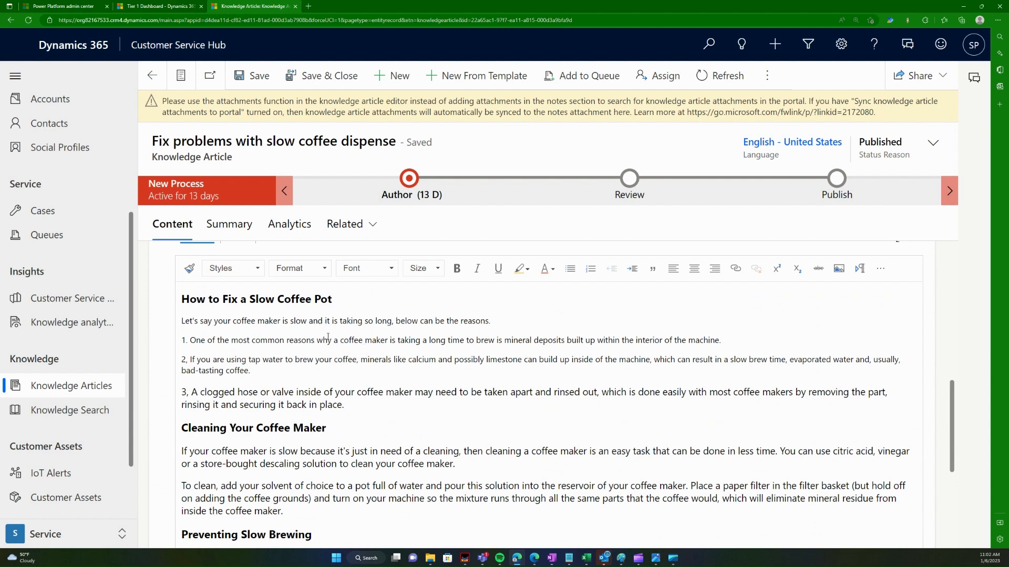
scroll(327, 337, down, 1)
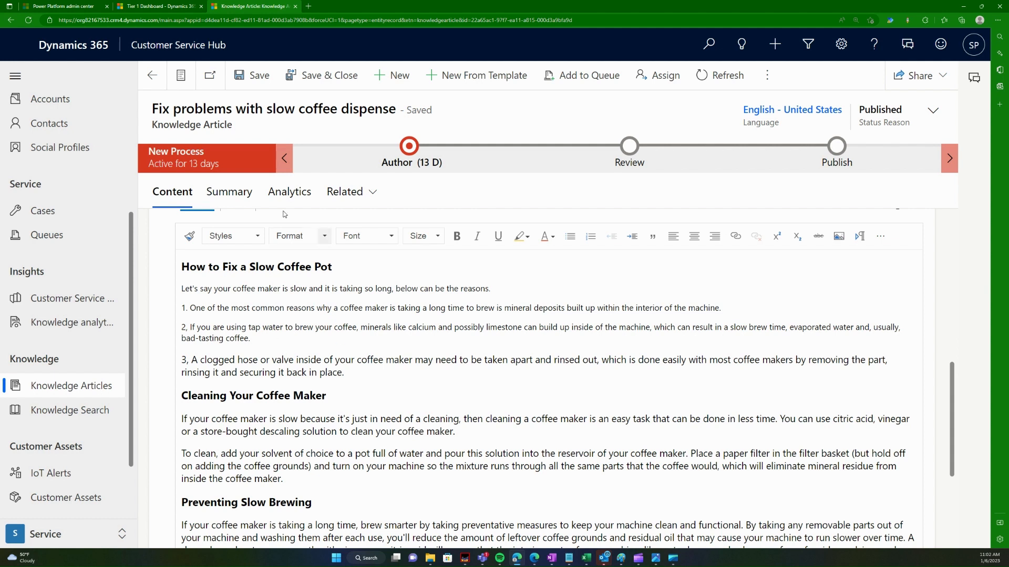
Step: Reopen the article, select 'dispense' in its title and keywords, then go to Cases
click(154, 77)
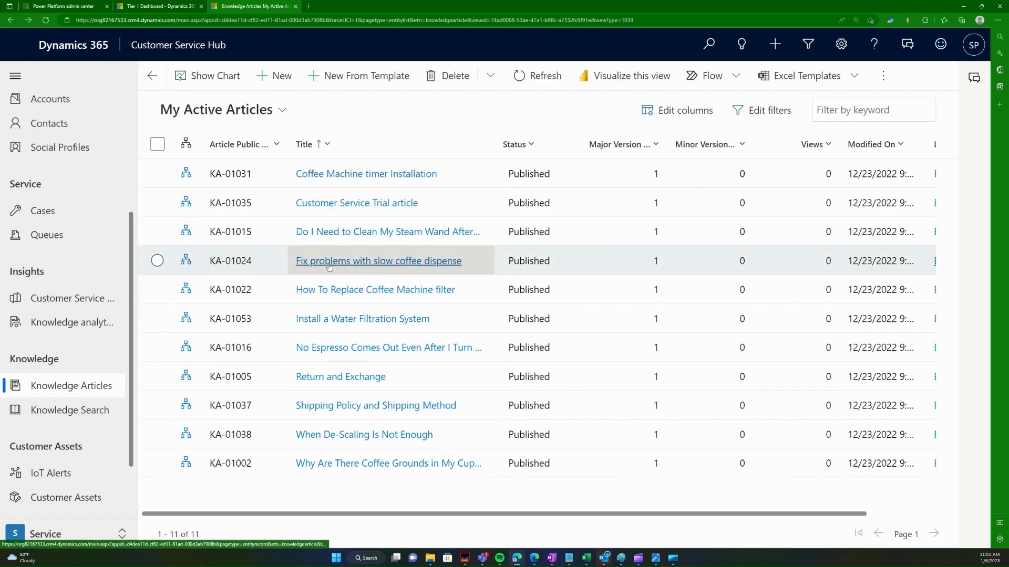
click(402, 269)
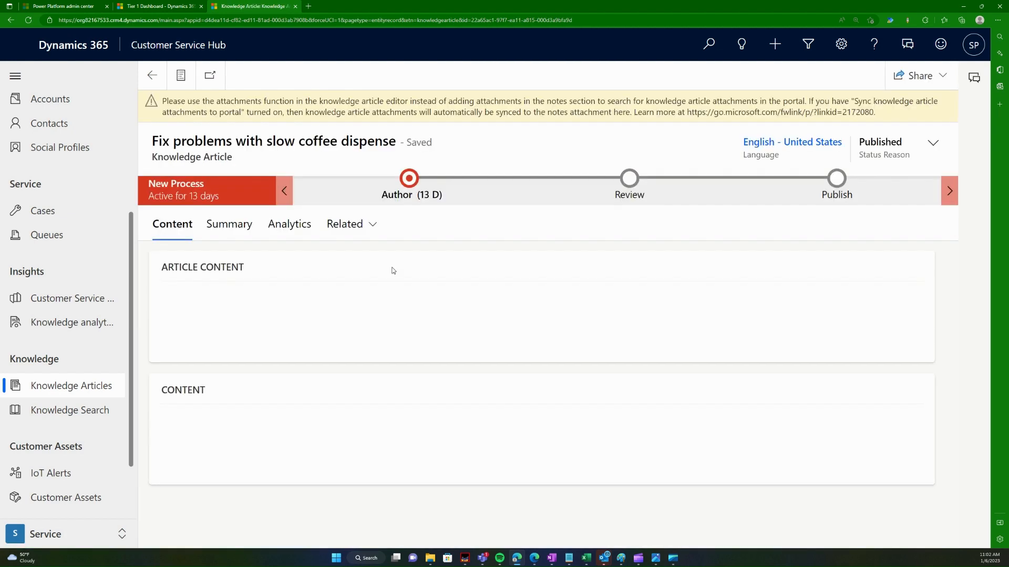
click(430, 307)
double_click(429, 308)
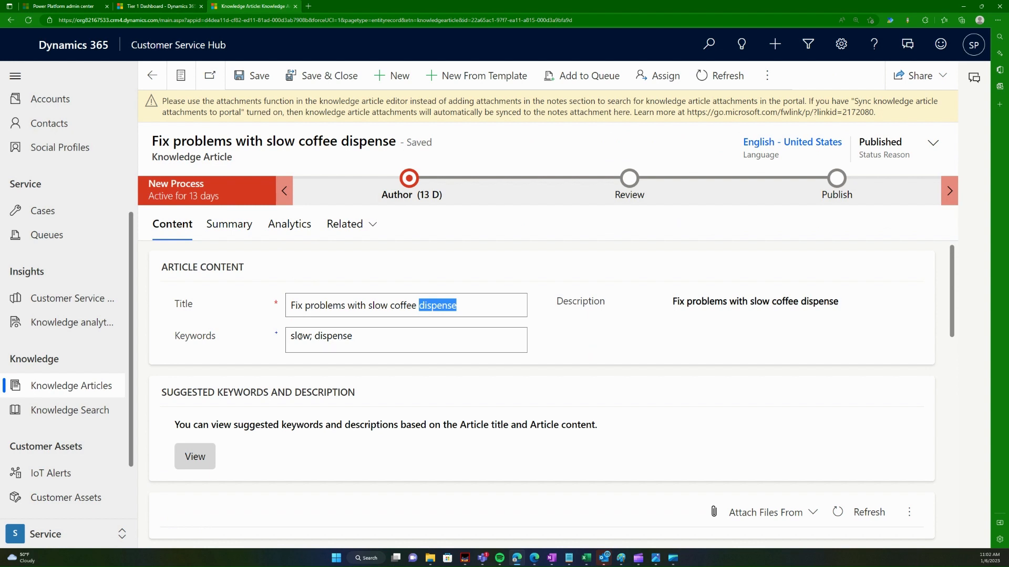
double_click(329, 338)
click(35, 213)
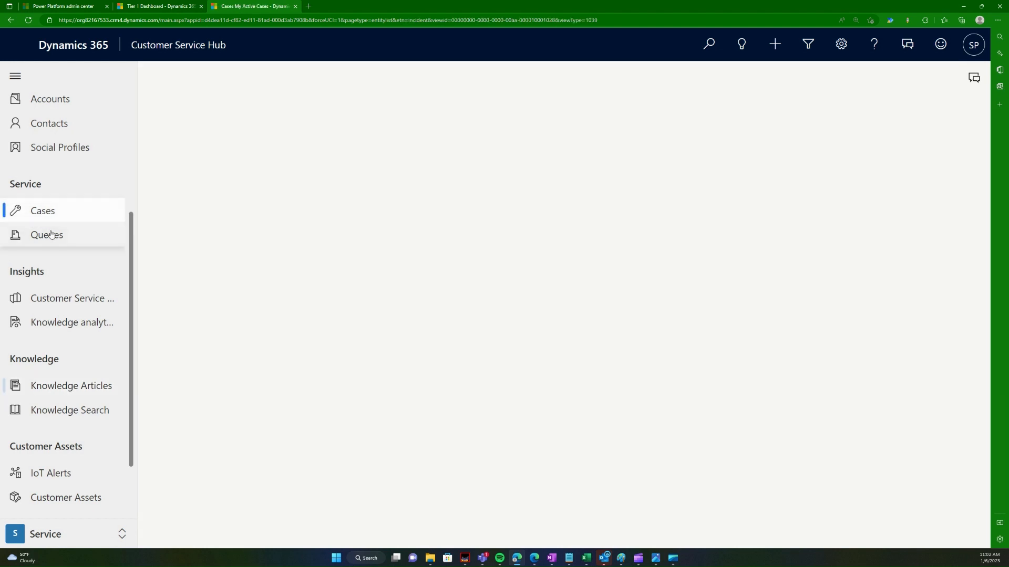
Step: Start a new case titled 'Problem dispensing coffee'
click(281, 77)
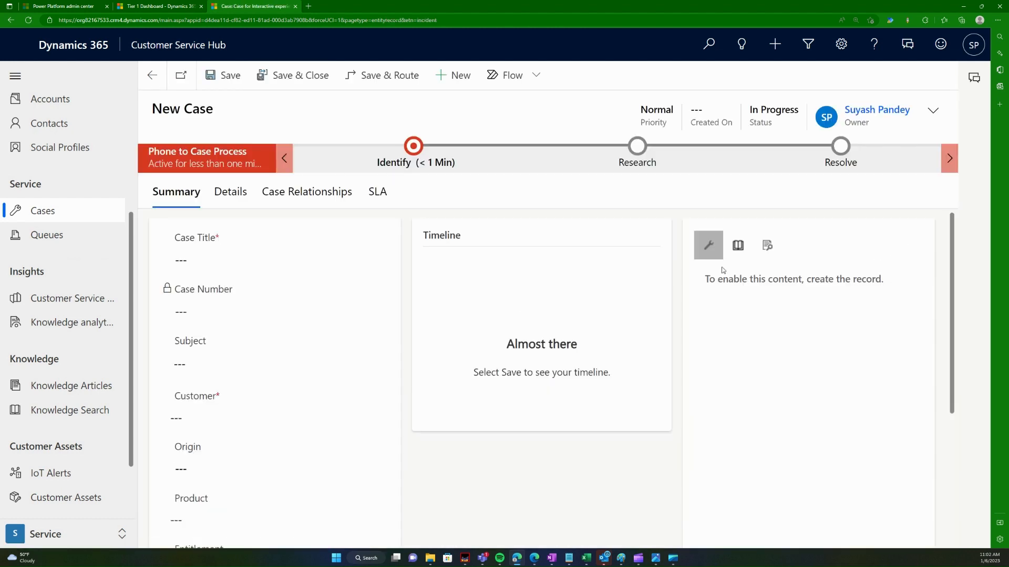
click(737, 252)
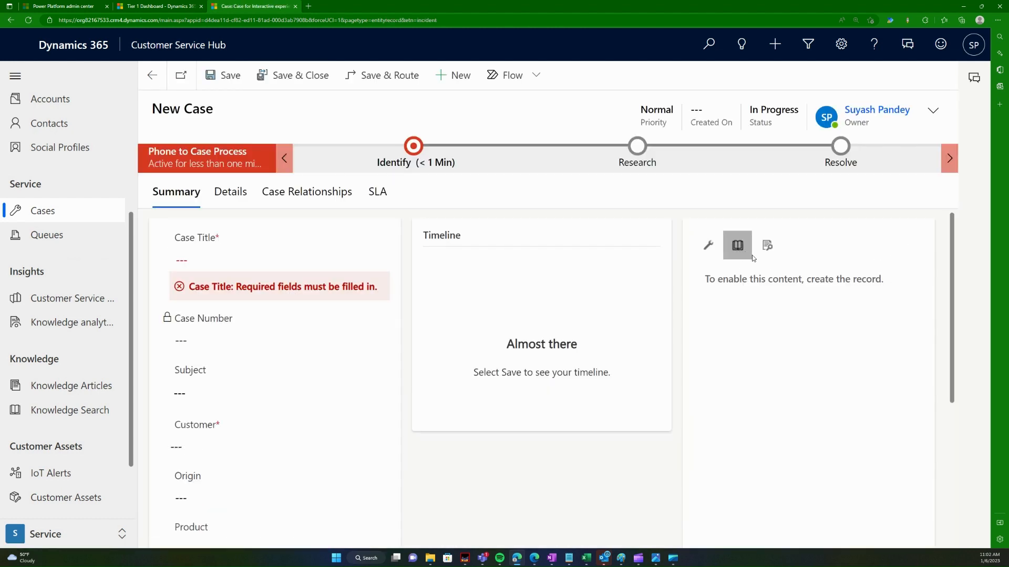
click(302, 252)
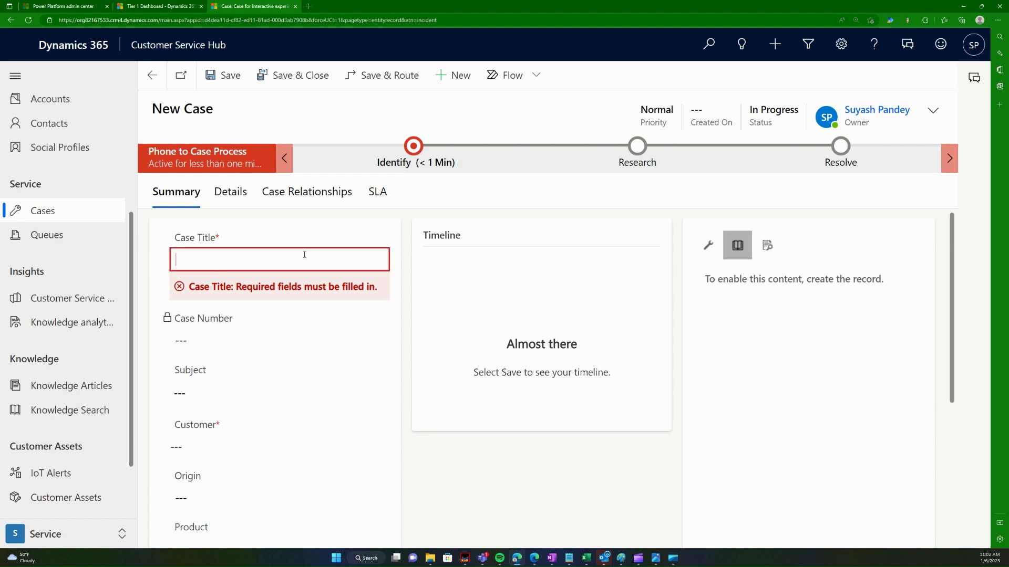
text(Problem dispenc)
key(BackSpace)
key(BackSpace)
key(BackSpace)
key(BackSpace)
text(dispens)
key(BackSpace)
key(BackSpace)
key(BackSpace)
key(BackSpace)
key(BackSpace)
key(BackSpace)
key(BackSpace)
text(dispenseing coffee)
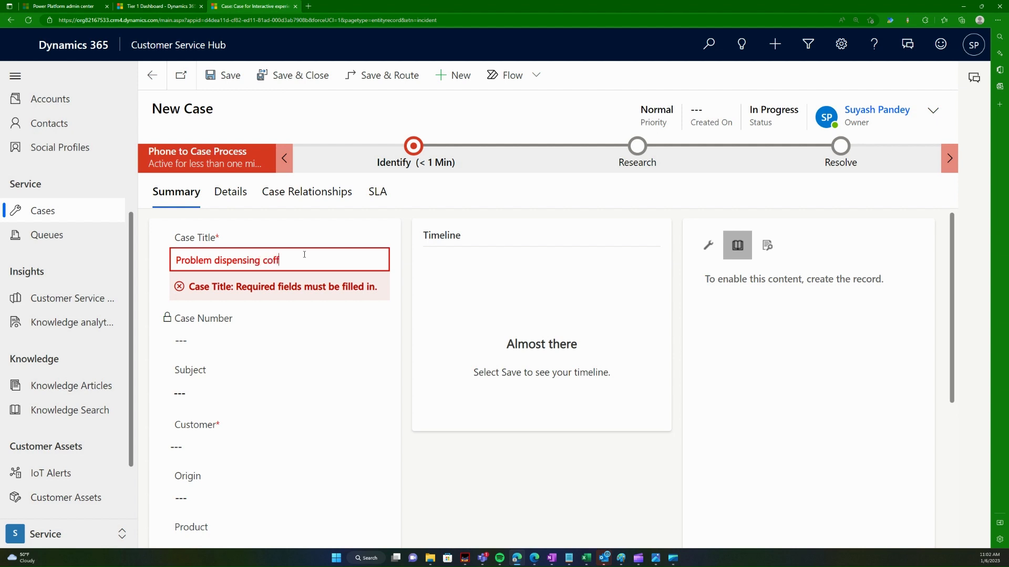
key(Tab)
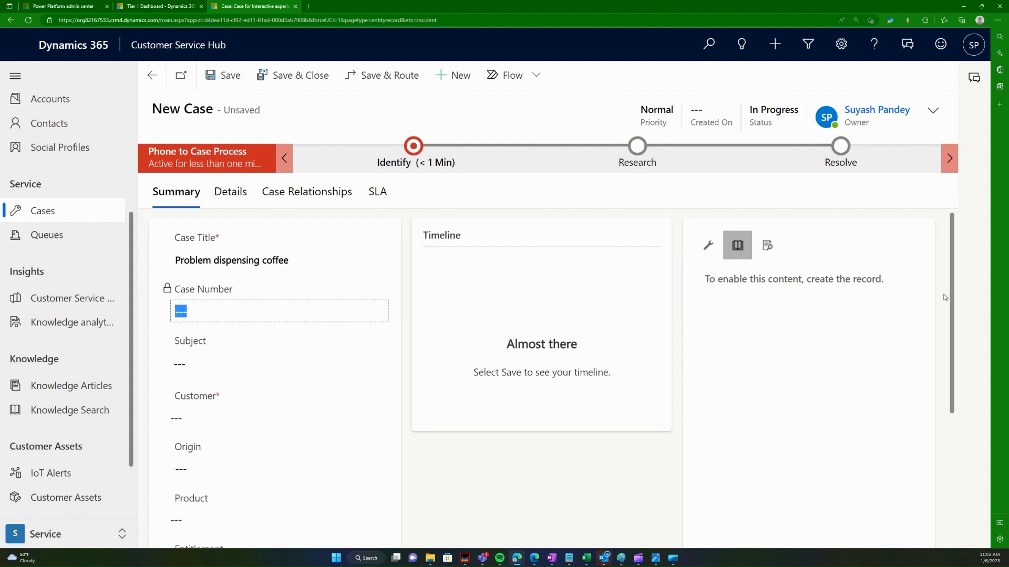
Step: Set Coffee Lab APJ as the case's customer and save the case
click(721, 251)
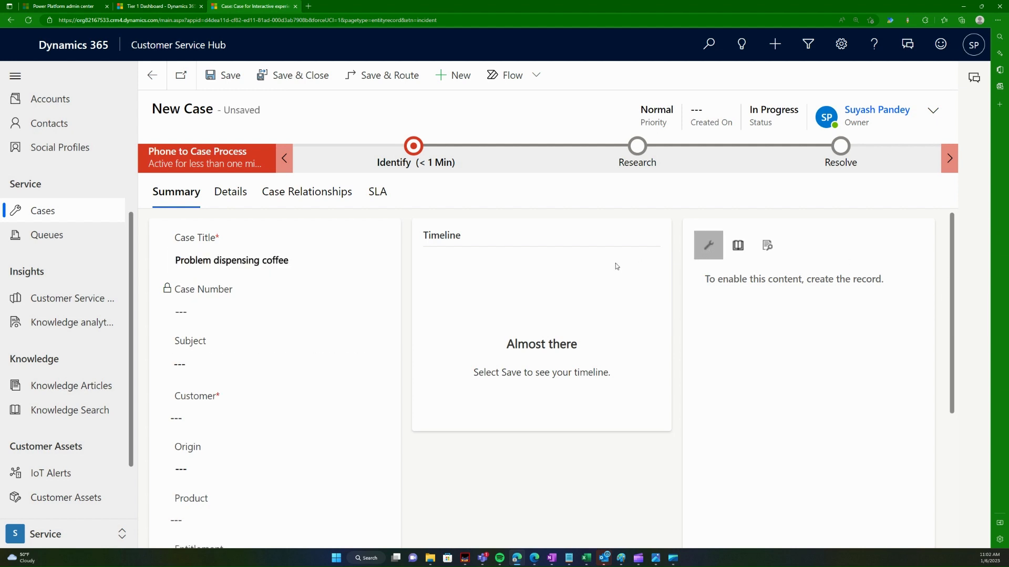
click(736, 245)
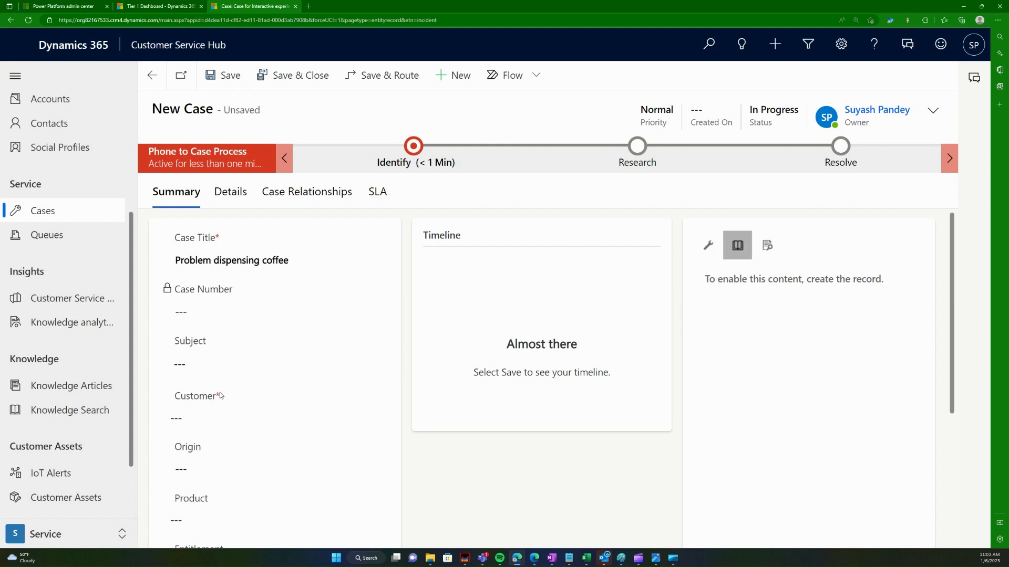
click(228, 418)
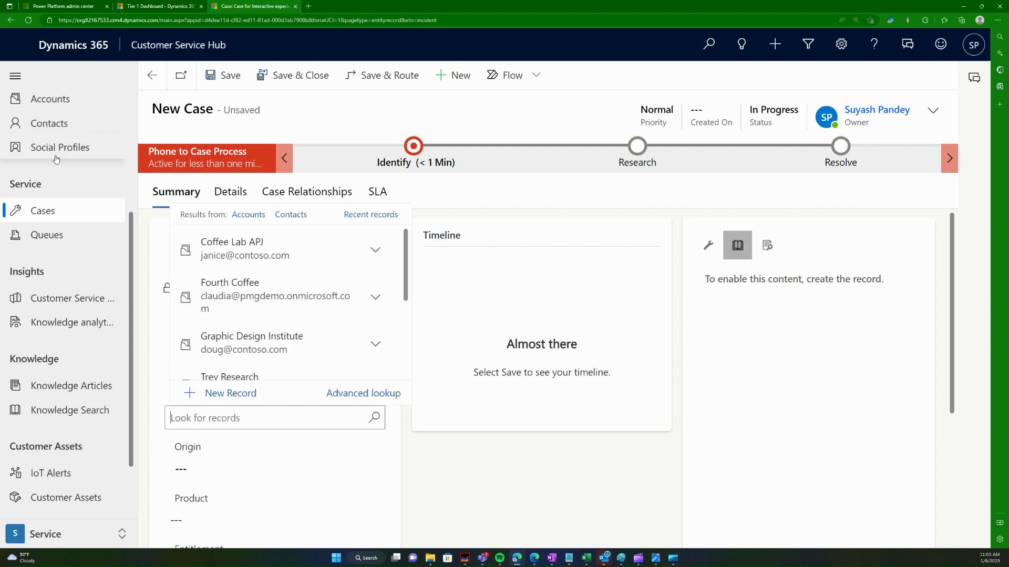
click(236, 248)
scroll(385, 386, down, 5)
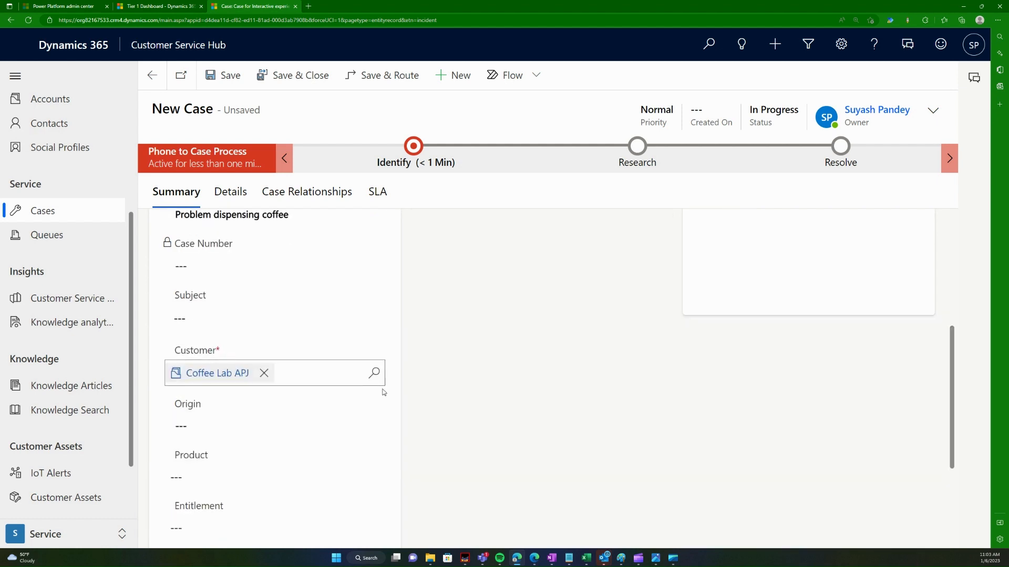
scroll(387, 390, up, 5)
scroll(396, 339, down, 5)
scroll(398, 345, up, 4)
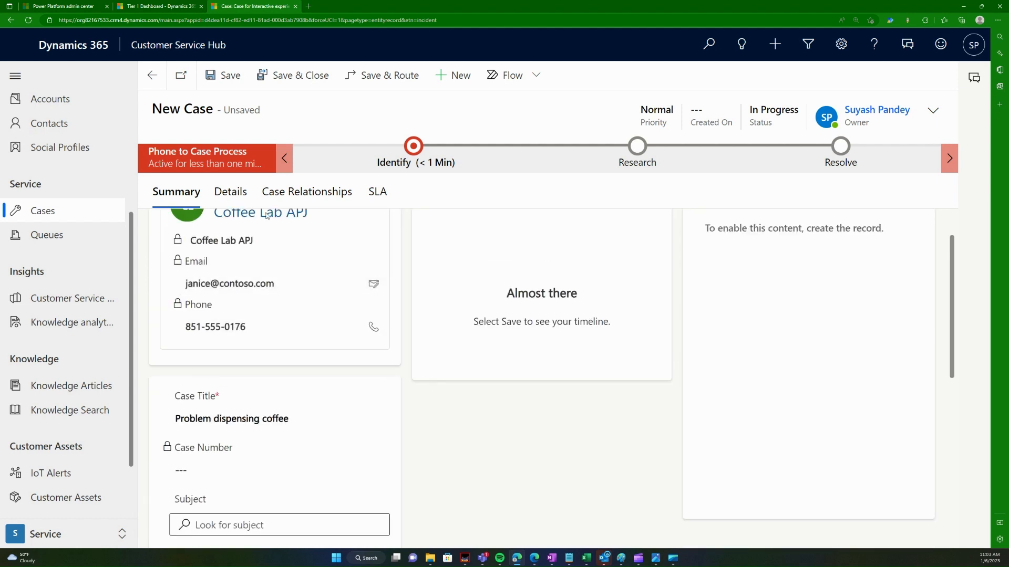
click(223, 75)
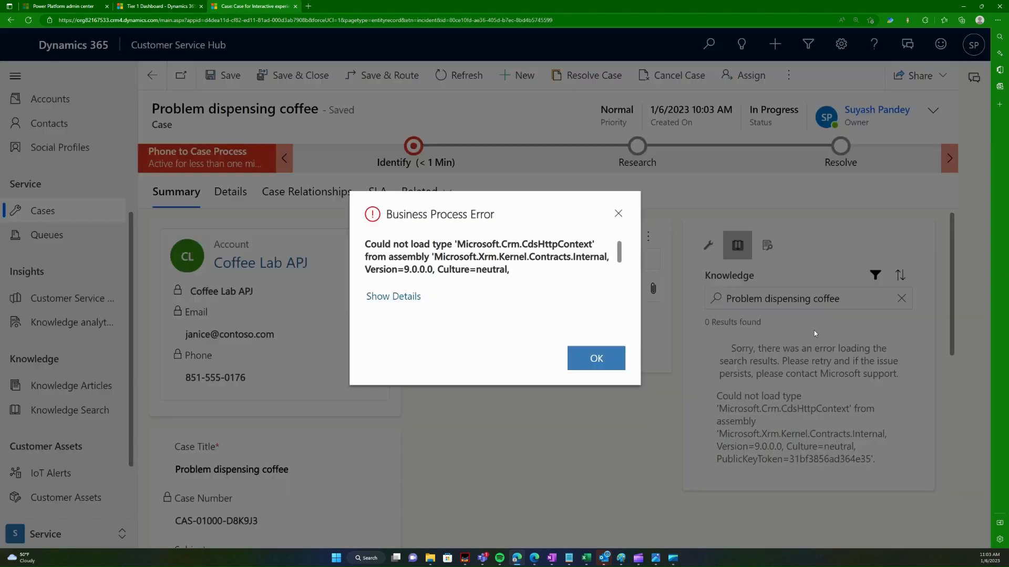
Step: Dismiss the Business Process Error and search Knowledge for 'dispense', closing the resulting error
click(610, 368)
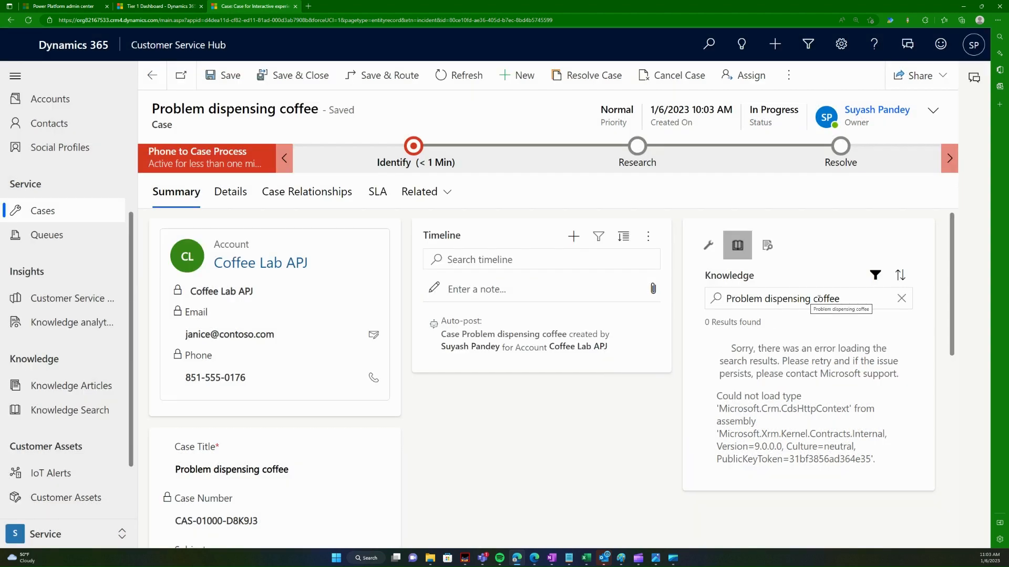
drag(840, 298, 583, 292)
text(dispense)
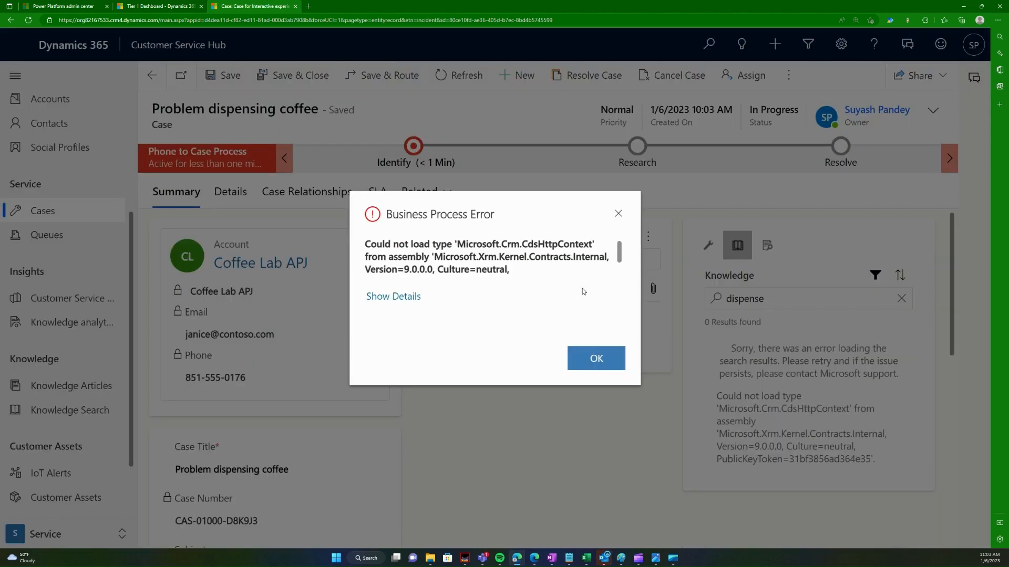
click(410, 297)
scroll(499, 315, down, 1)
click(603, 358)
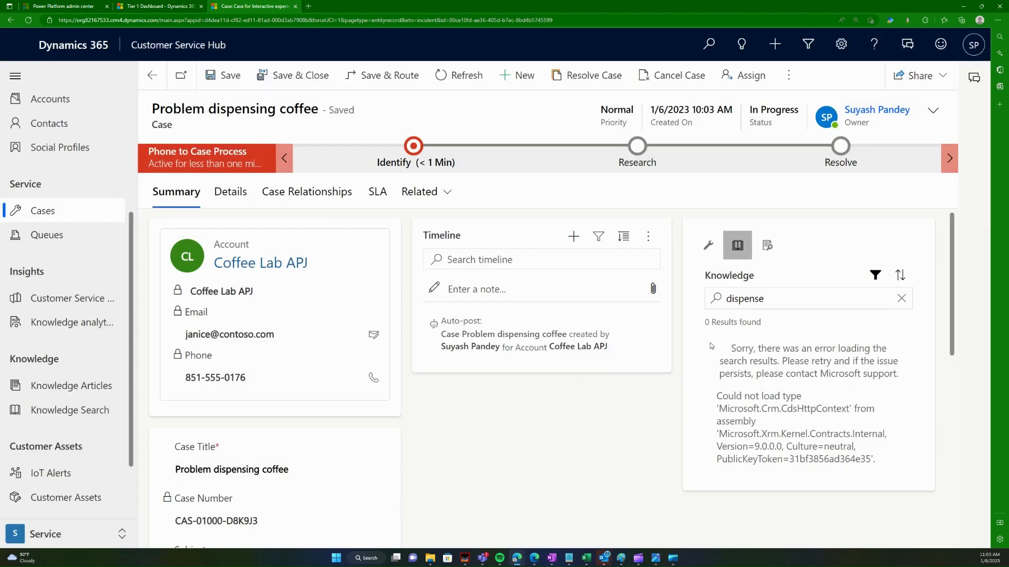
Step: Retry the knowledge search with 'slow' and dismiss the error
double_click(752, 299)
key(BackSpace)
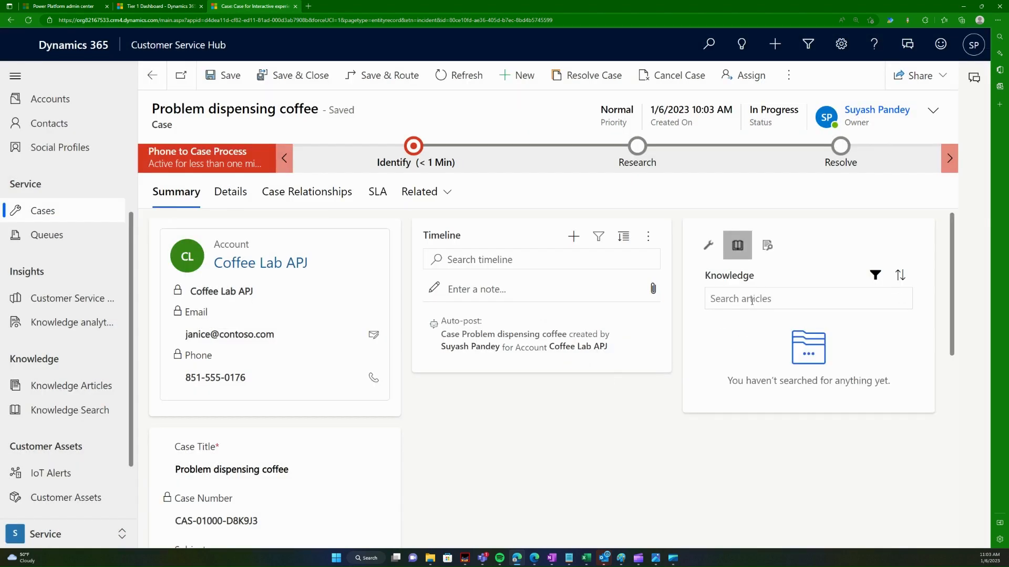
text(slow)
key(Return)
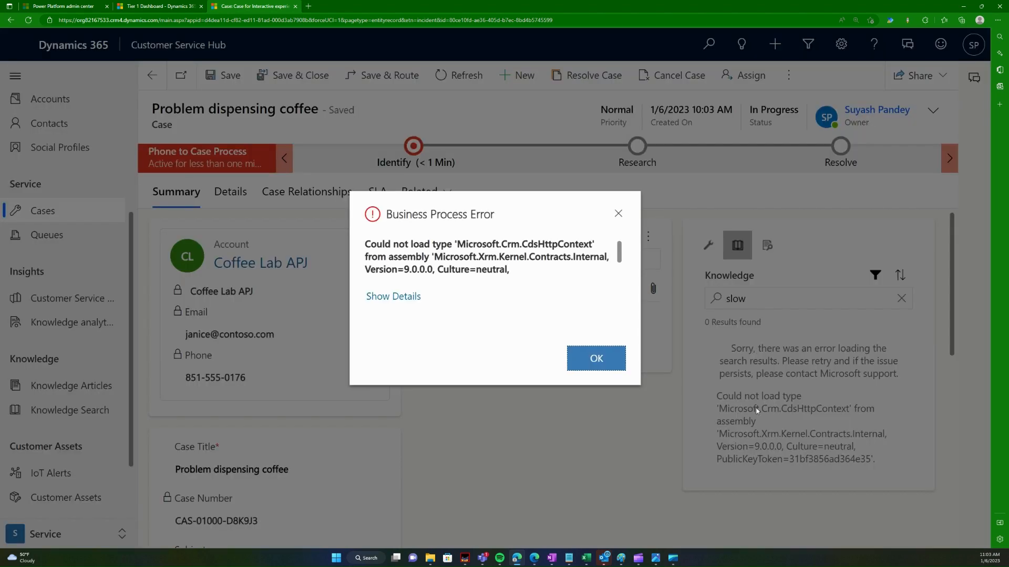
click(612, 365)
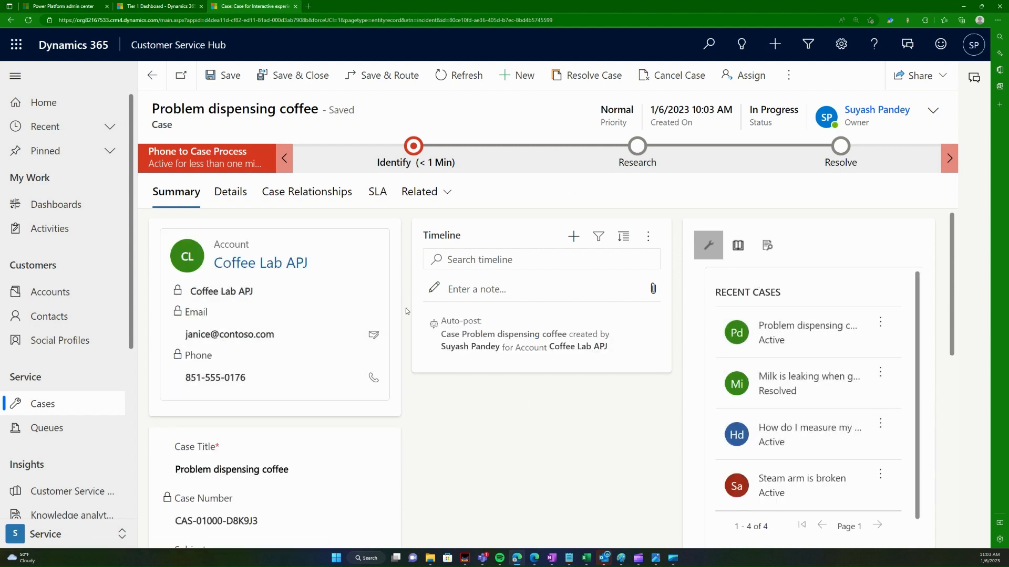
scroll(585, 419, down, 1)
scroll(560, 427, up, 1)
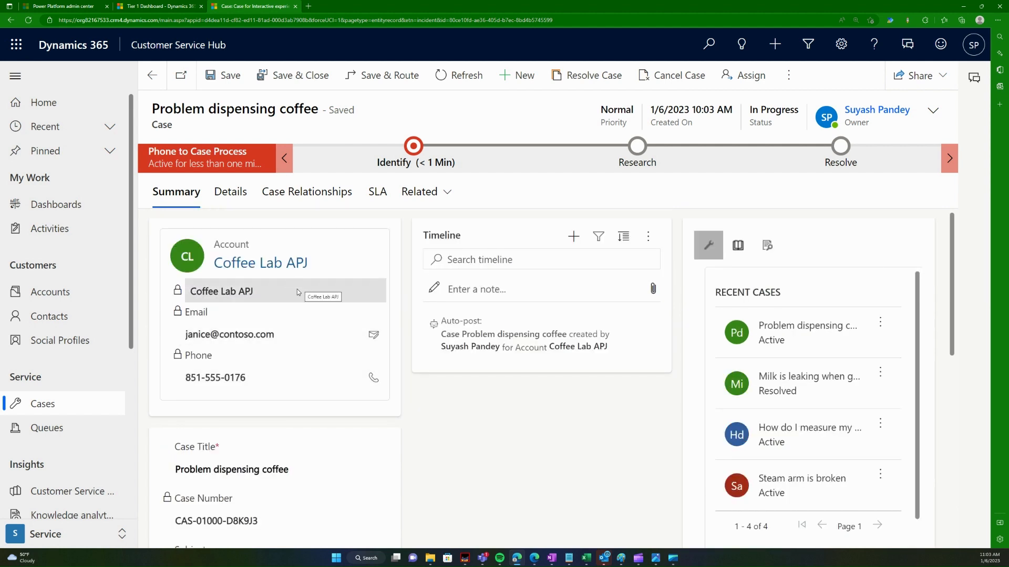
scroll(257, 281, down, 1)
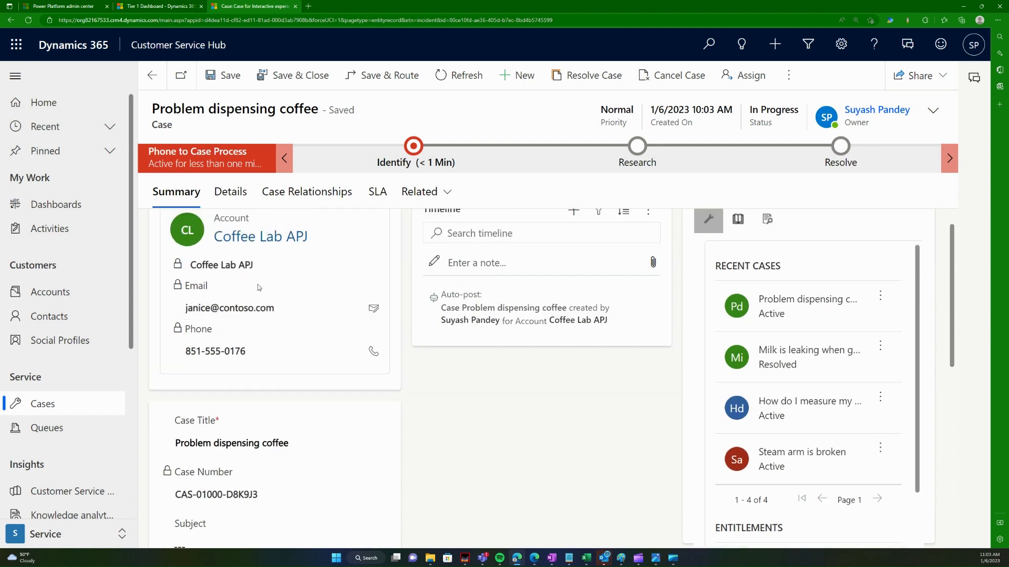
scroll(258, 285, up, 1)
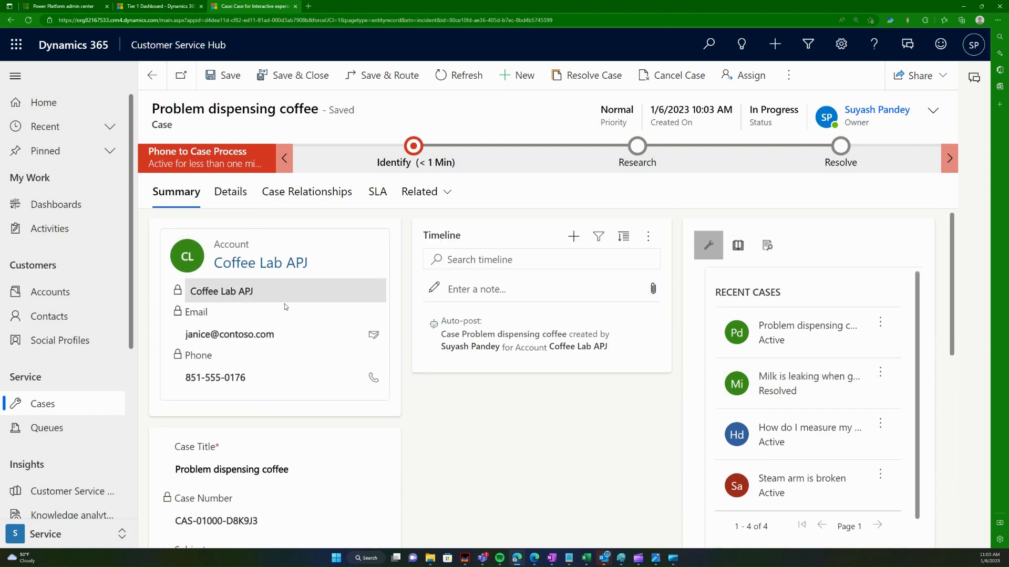
scroll(358, 415, down, 1)
scroll(340, 425, up, 1)
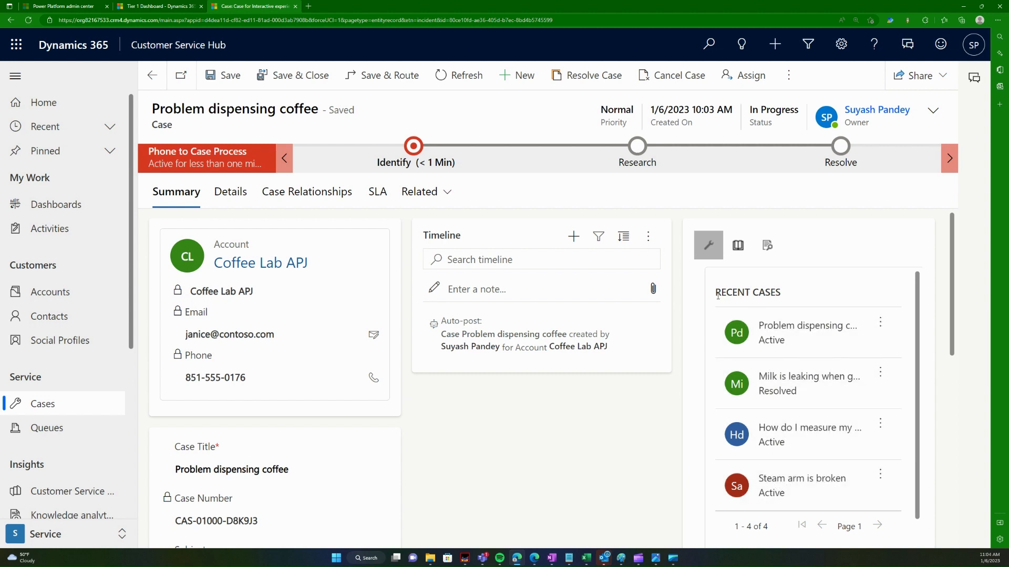
Step: Open the case's knowledge search and retry it with 'slow', dismissing each error dialog
click(737, 245)
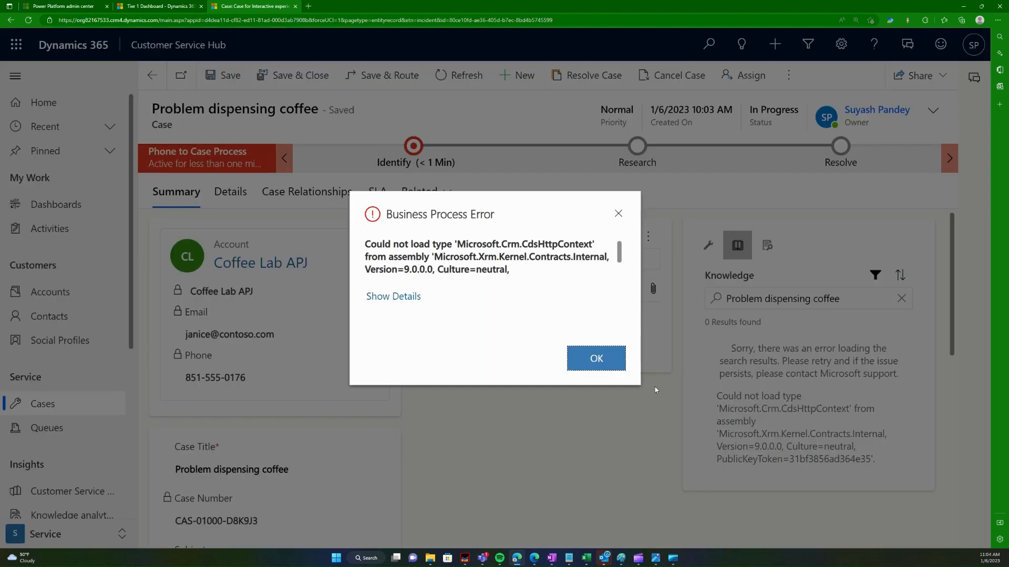
click(390, 297)
scroll(504, 304, down, 2)
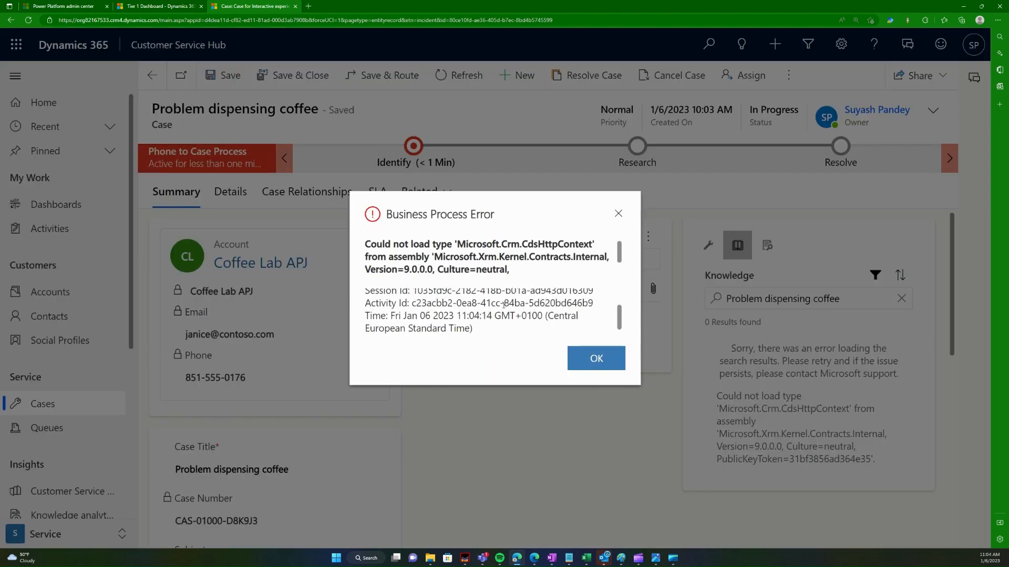
click(594, 356)
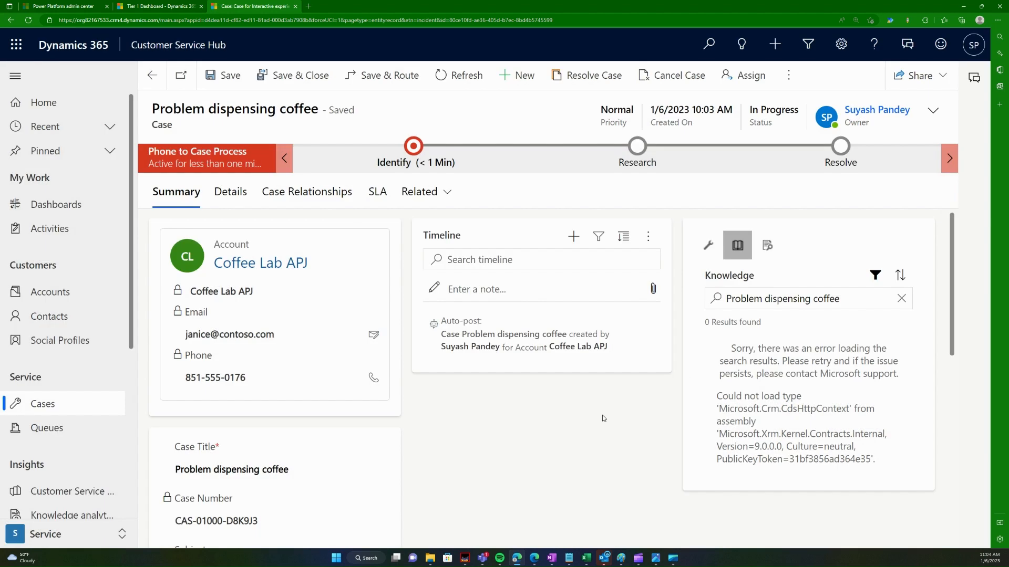
click(900, 298)
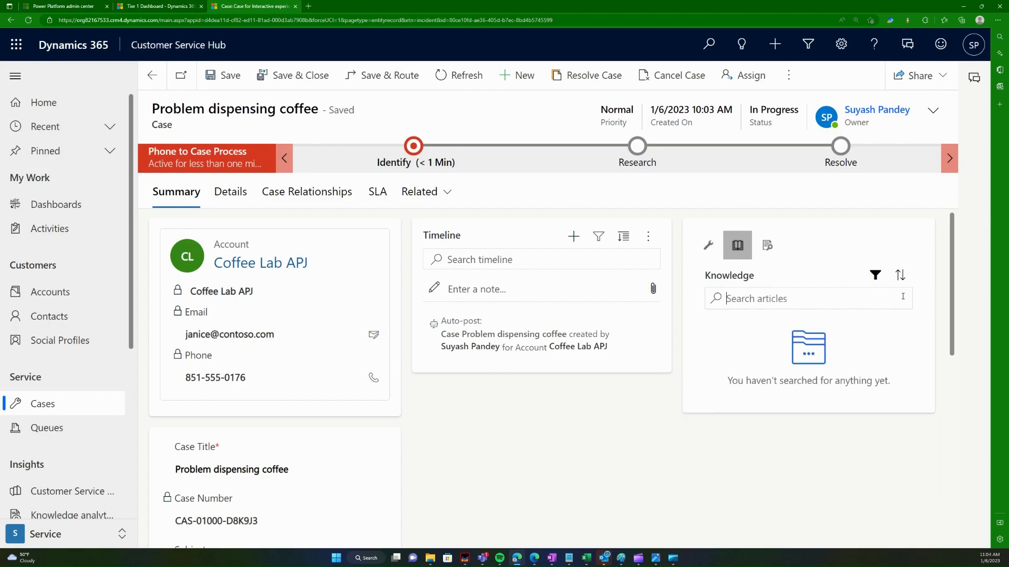
click(822, 298)
text(slow)
key(Return)
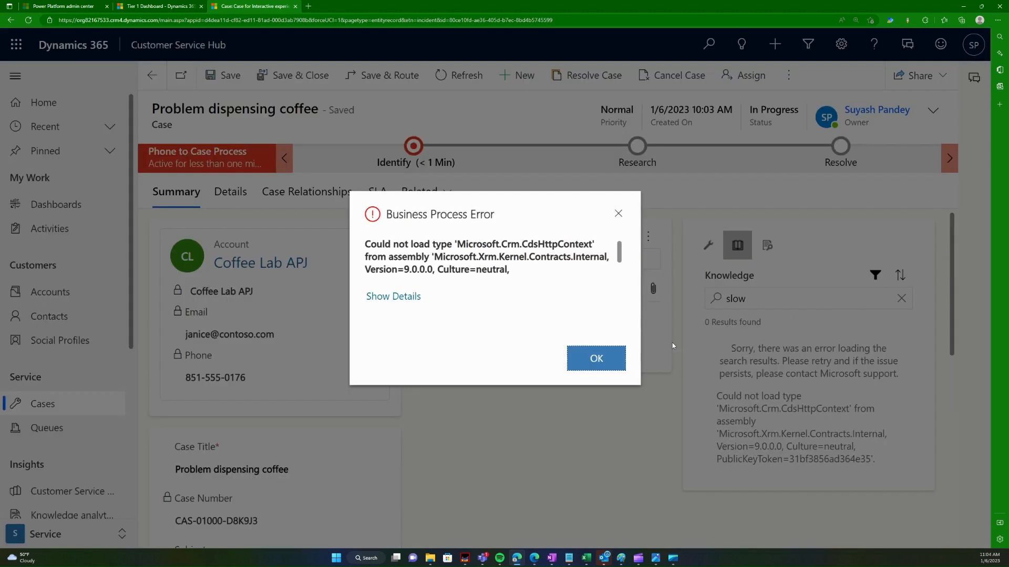
click(609, 366)
Step: Clear the search, view the customer's recent cases, and return to Knowledge, dismissing the error
click(901, 298)
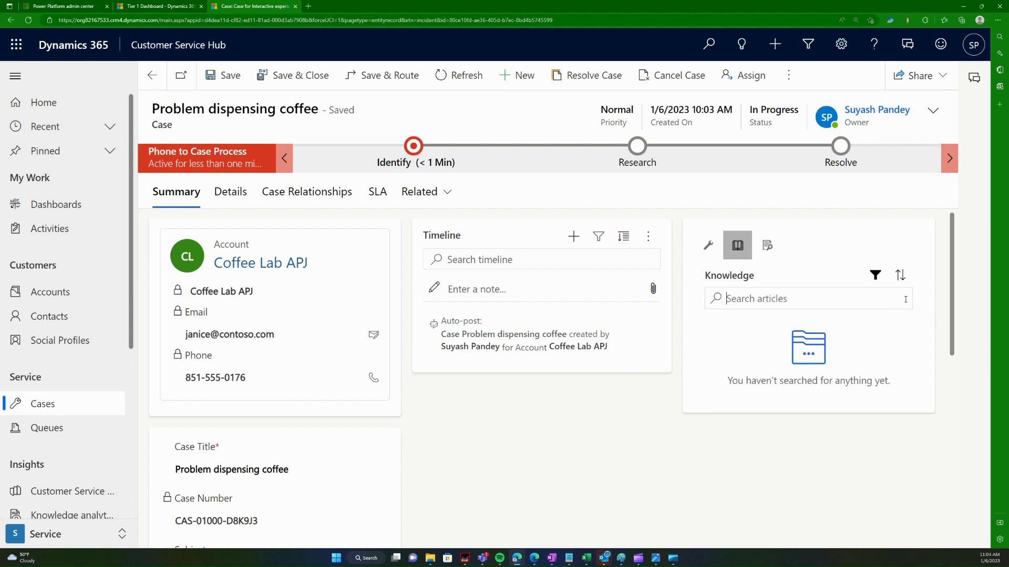
click(708, 247)
click(737, 245)
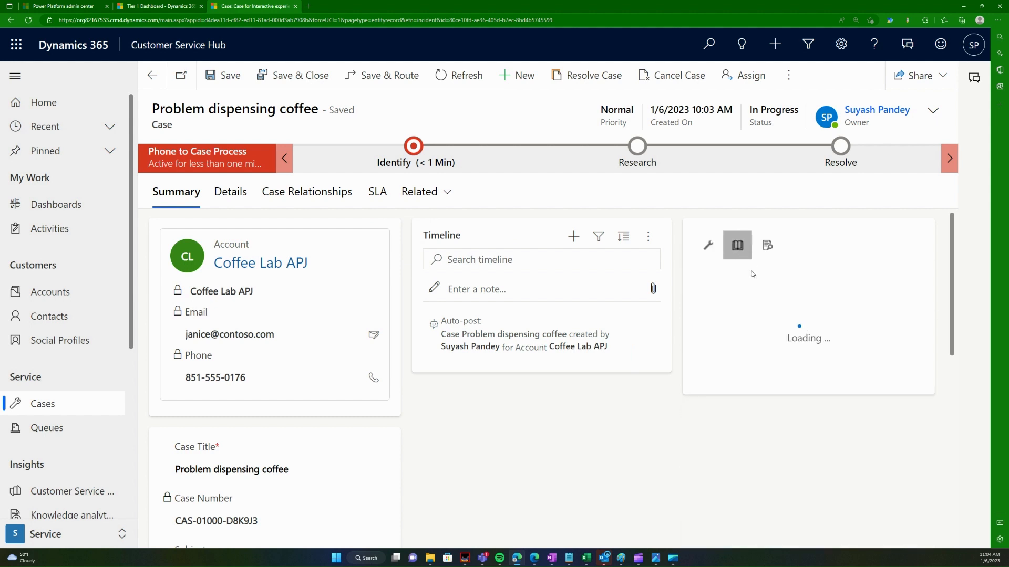
click(616, 366)
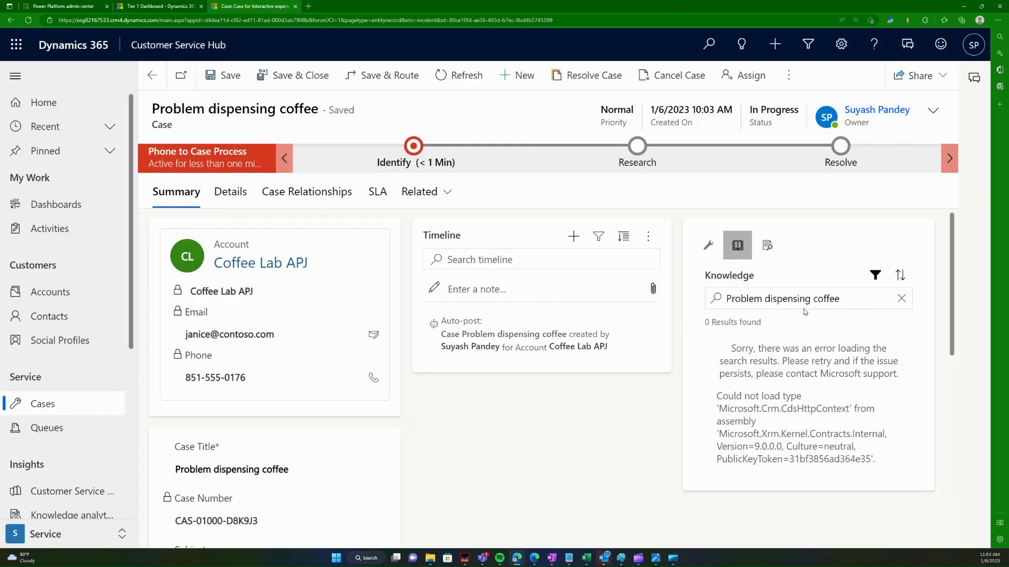
Step: Start a new knowledge article from the Knowledge Articles list
click(74, 408)
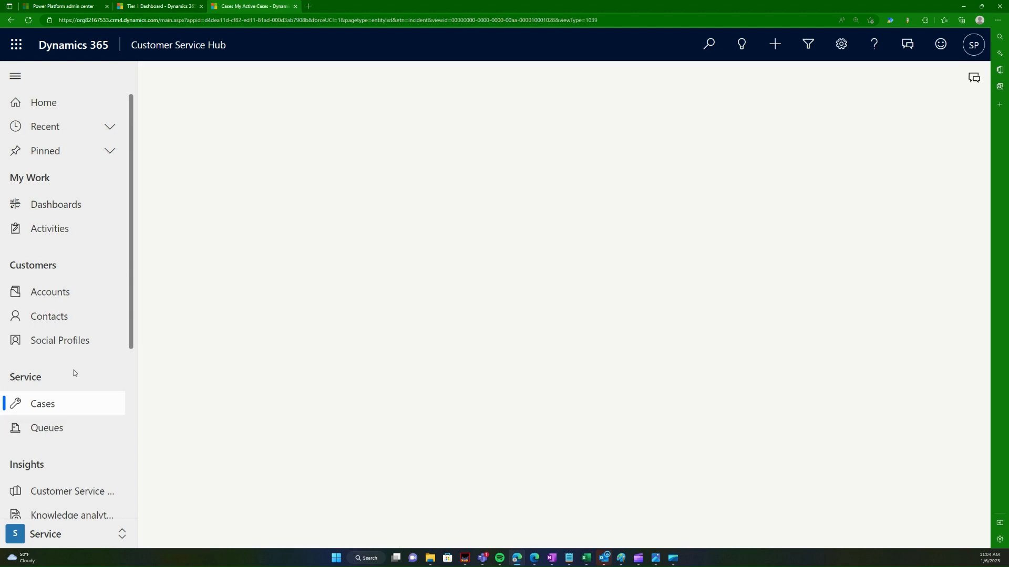
scroll(88, 376, down, 5)
click(104, 326)
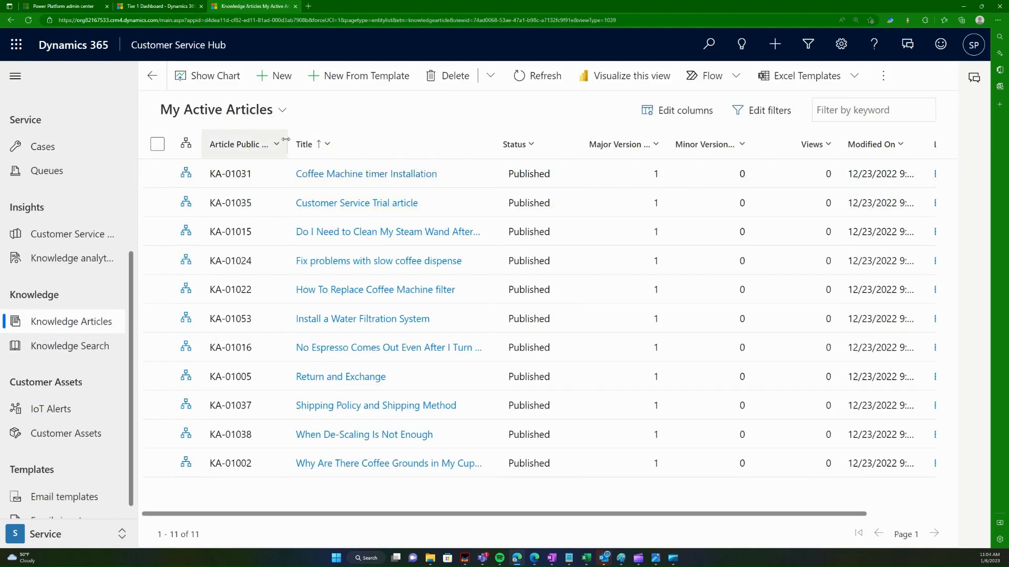
click(275, 77)
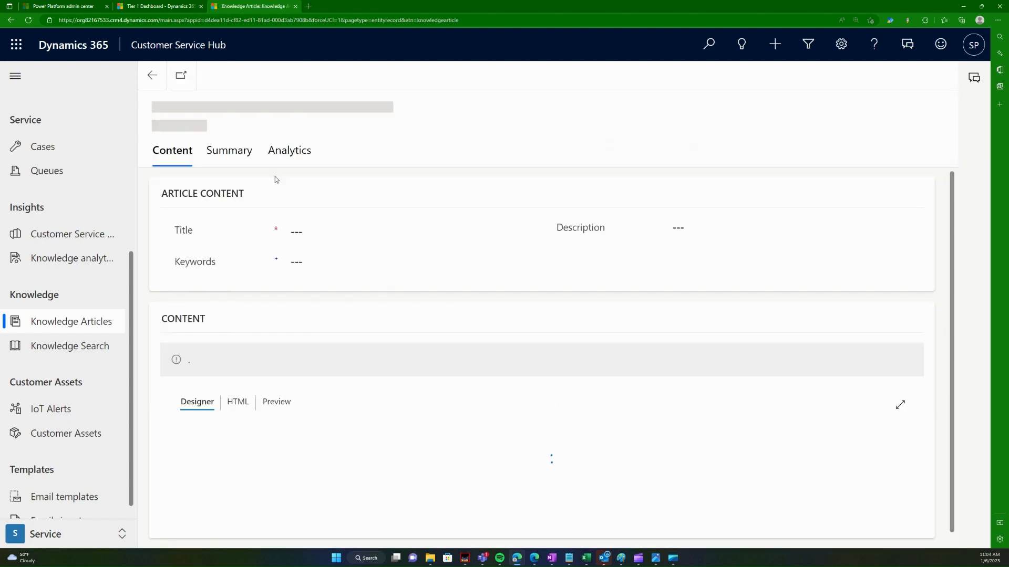
Step: Title the article 'Problem dispensing coffee' and paste the title in as its description
scroll(338, 300, down, 1)
click(327, 260)
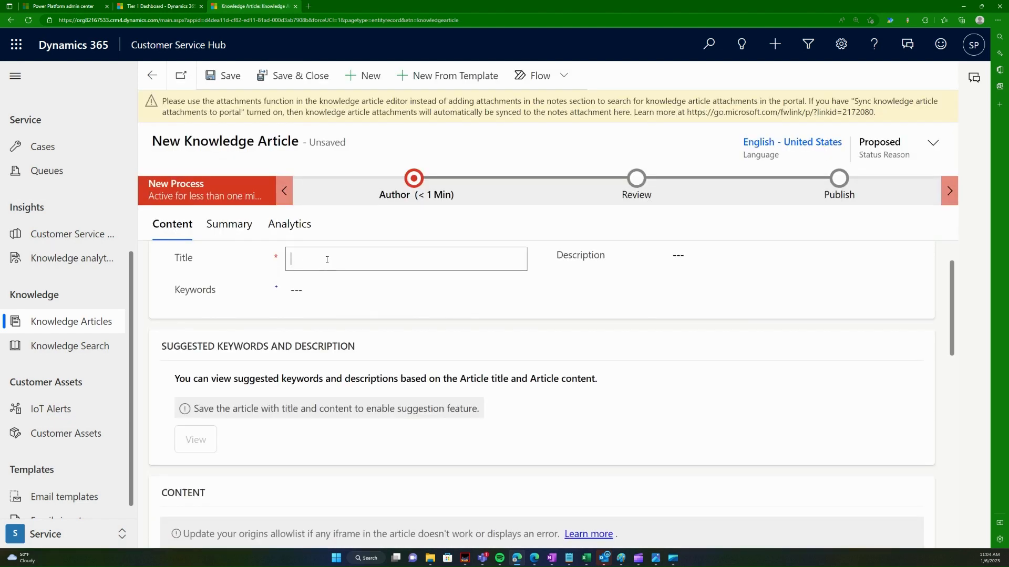
text(Problem dispesing)
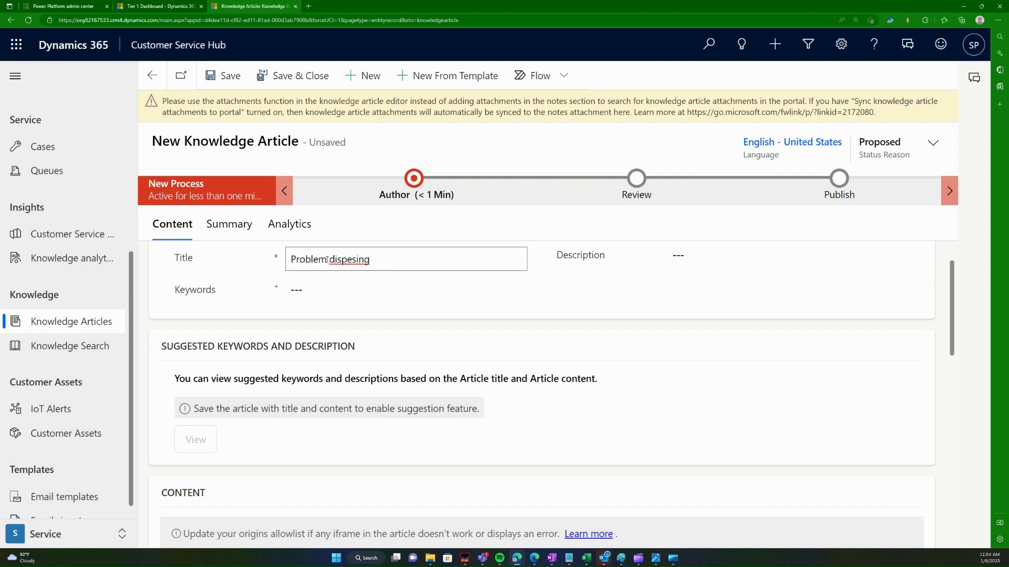
key(BackSpace)
key(BackSpace)
key(BackSpace)
key(BackSpace)
text(nsing coffee)
key(ctrl+a)
key(ctrl+c)
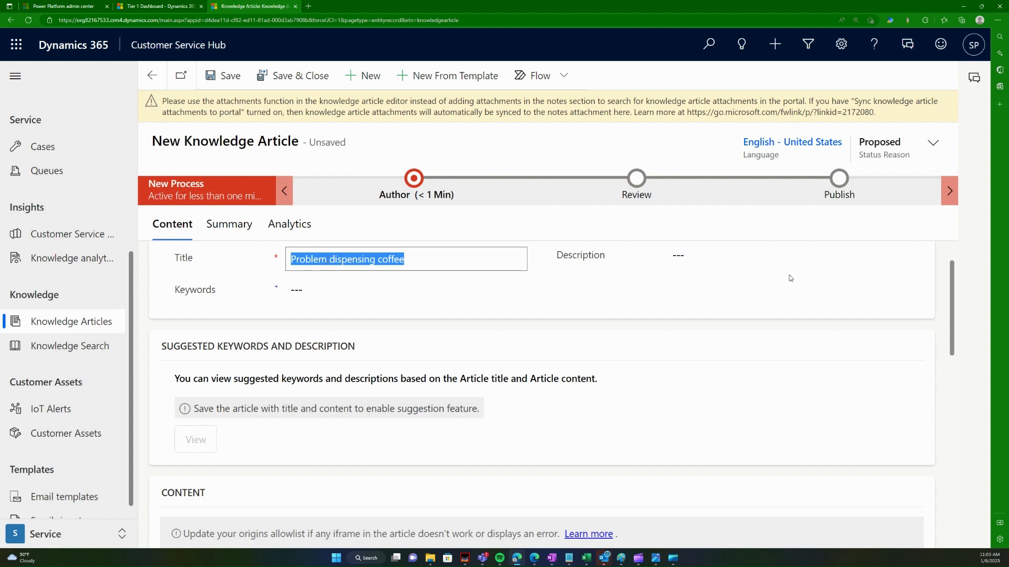
click(774, 268)
key(ctrl+v)
click(299, 294)
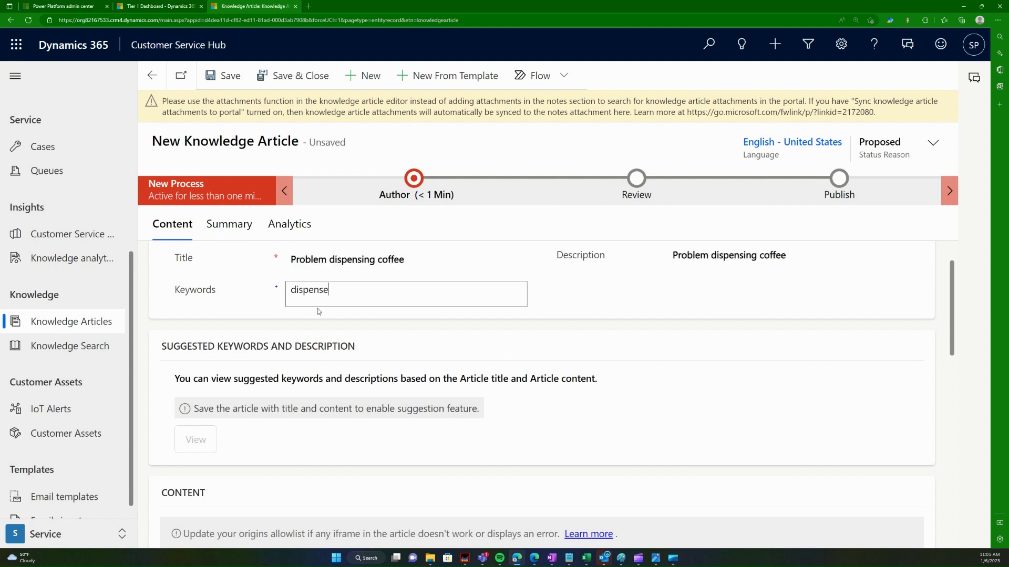
Step: Write 'This is what you do.' in the article body and save with Ctrl+S
scroll(352, 303, down, 2)
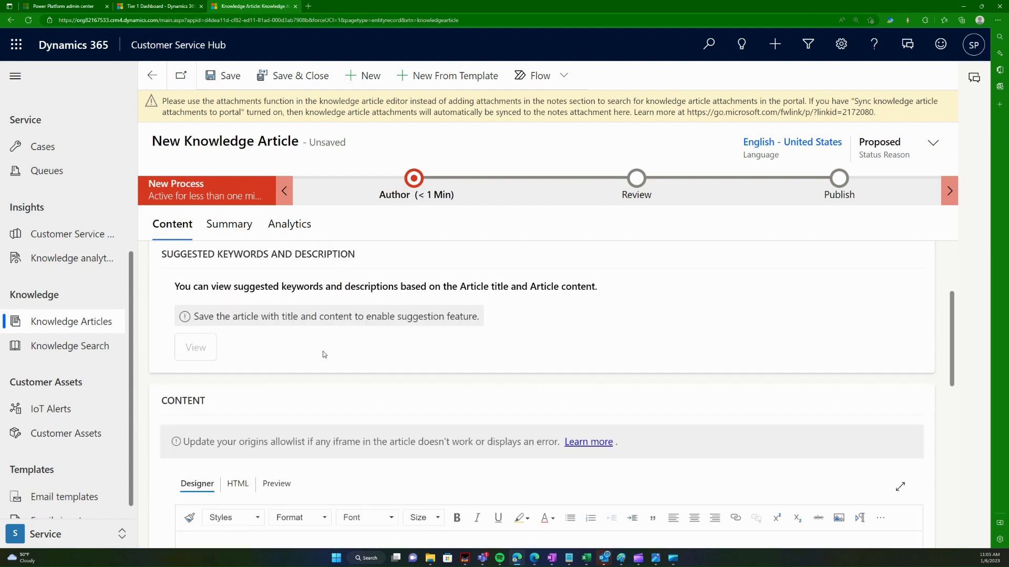
scroll(324, 354, up, 2)
scroll(350, 354, down, 4)
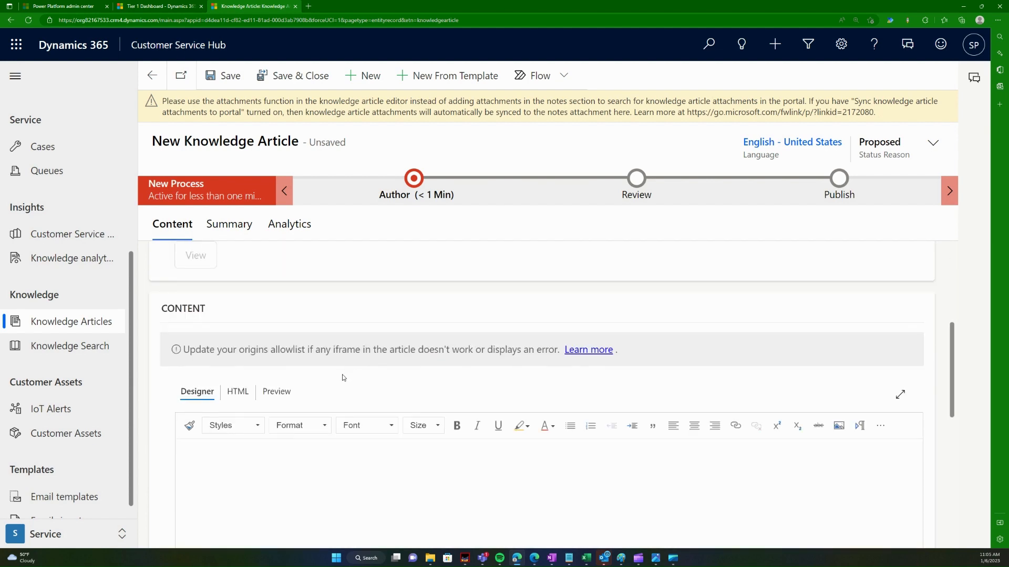
scroll(315, 381, down, 3)
click(246, 356)
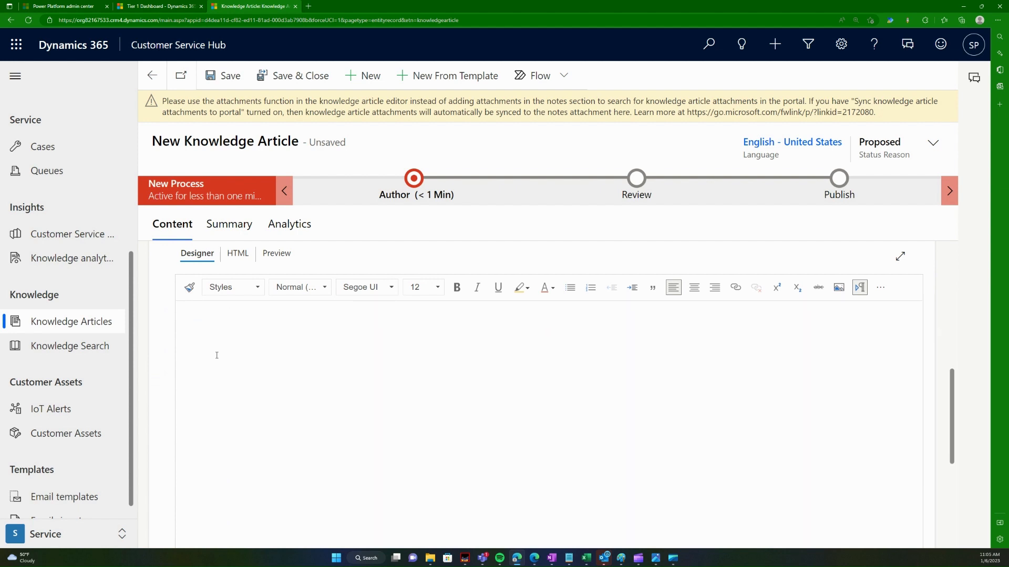
text(This is what )
text(you do)
text(/)
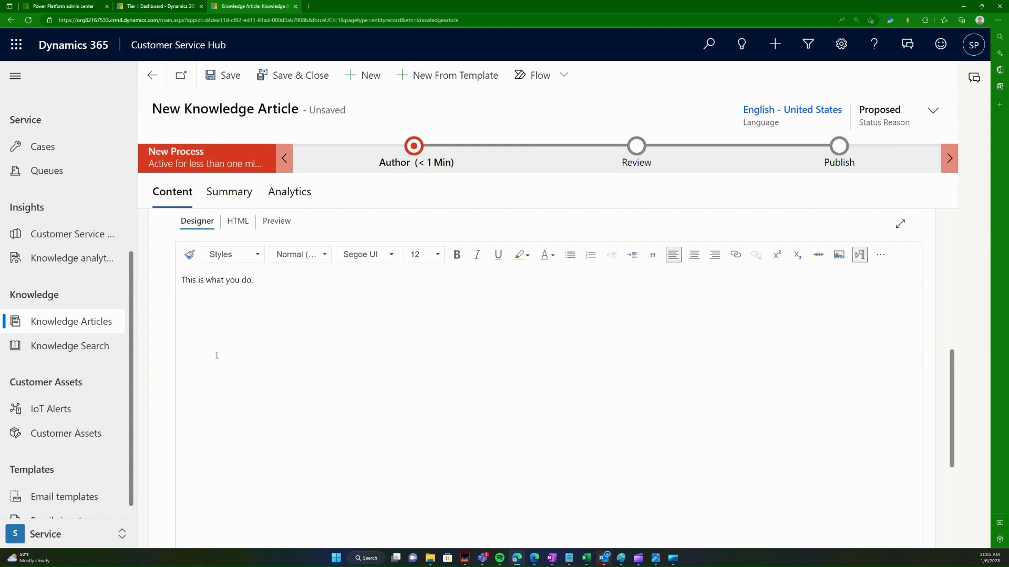
key(ctrl+s)
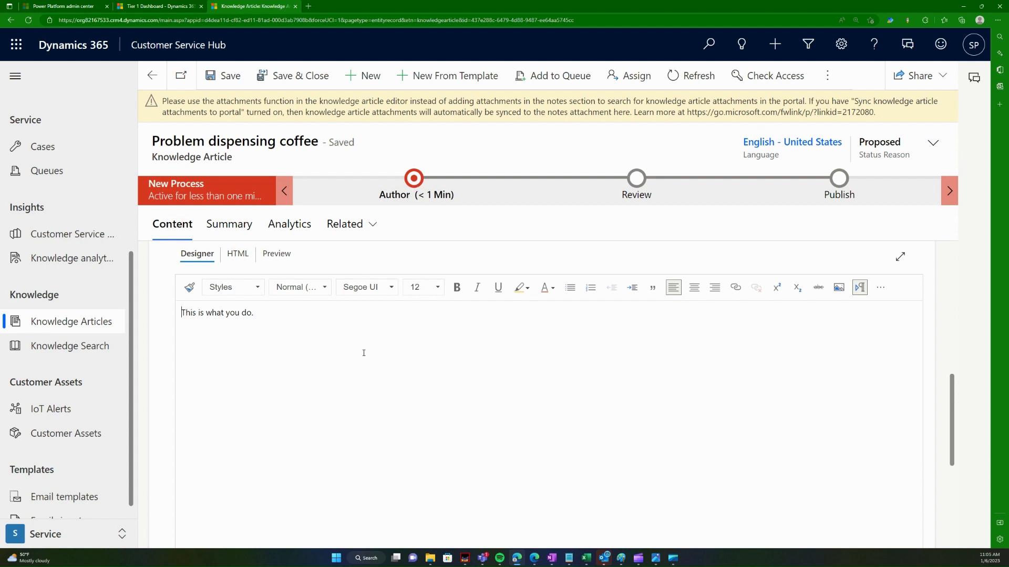
scroll(368, 352, up, 5)
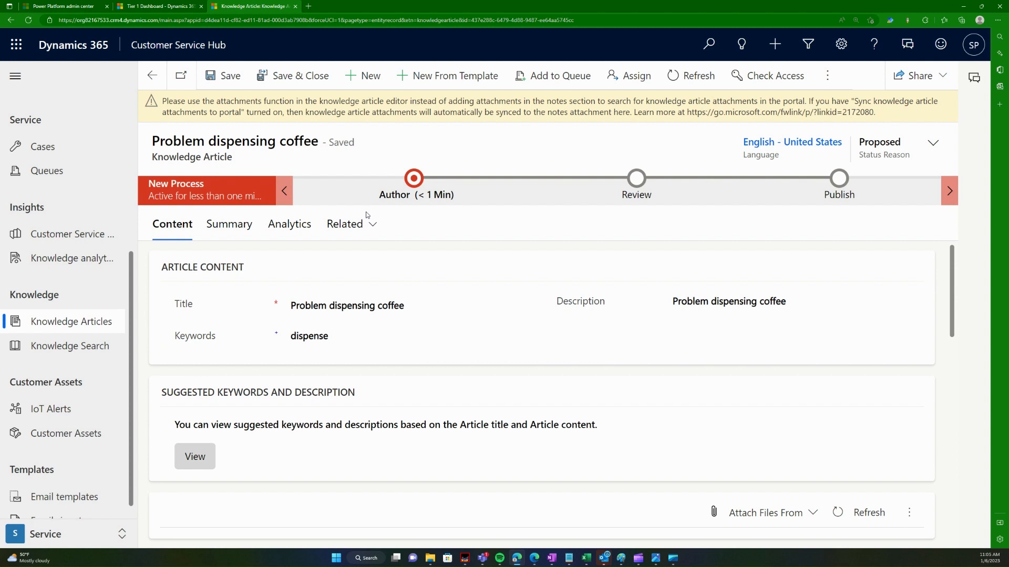
Step: Set Article Subject to Default Subject, mark the Author stage complete, and advance to Review
click(415, 178)
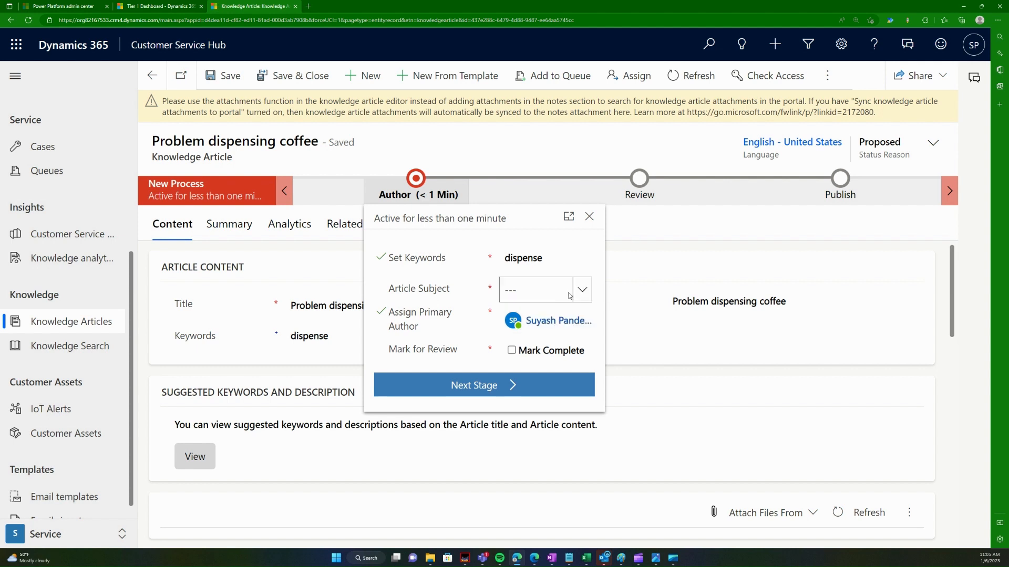
click(569, 295)
click(581, 289)
click(588, 290)
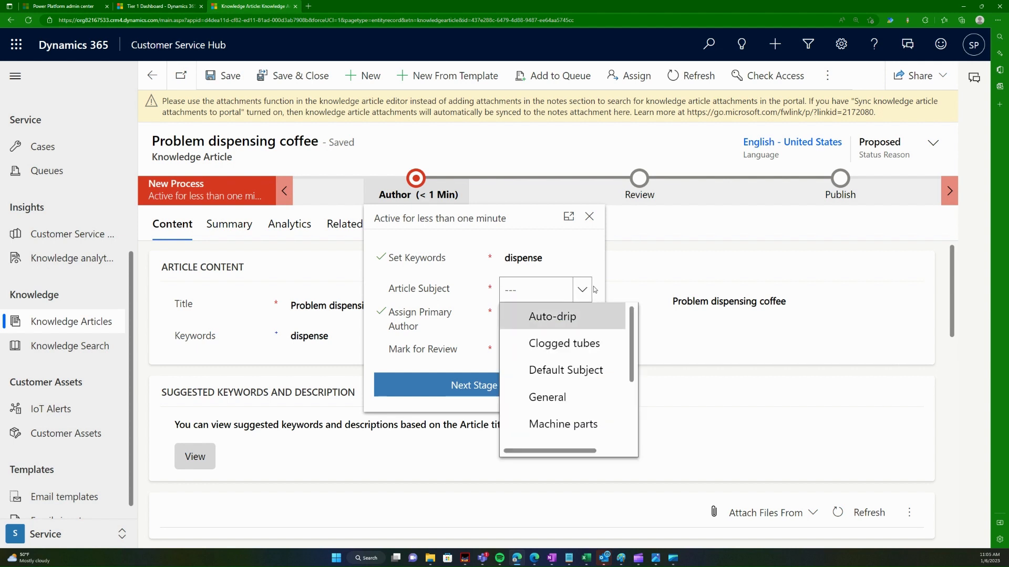
scroll(583, 370, down, 3)
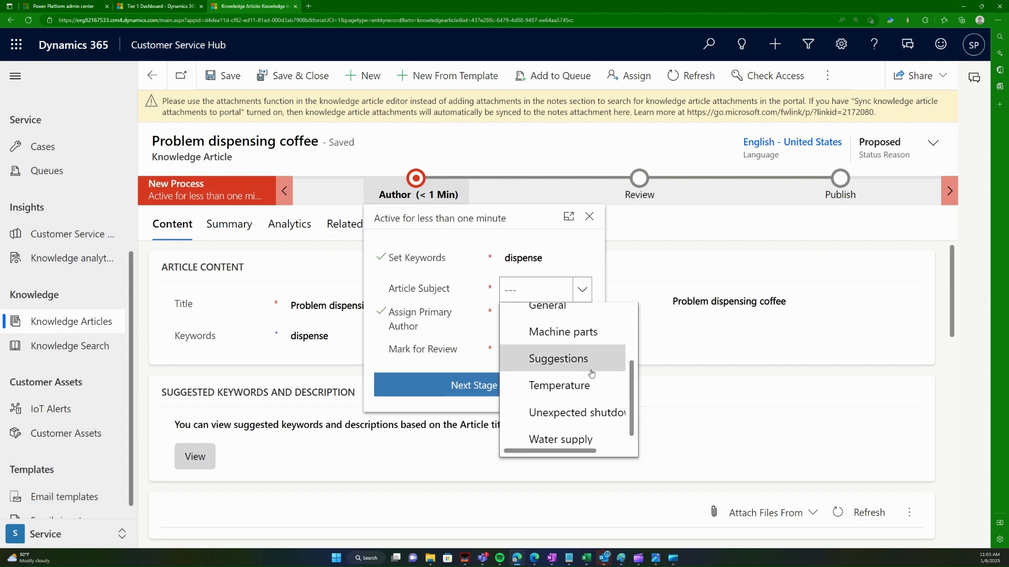
scroll(588, 370, up, 4)
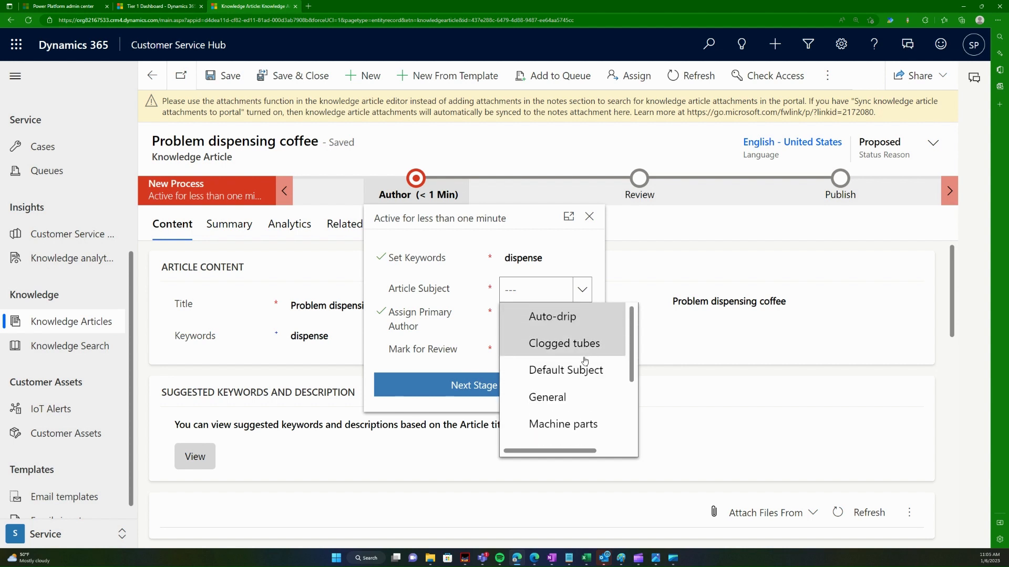
click(583, 370)
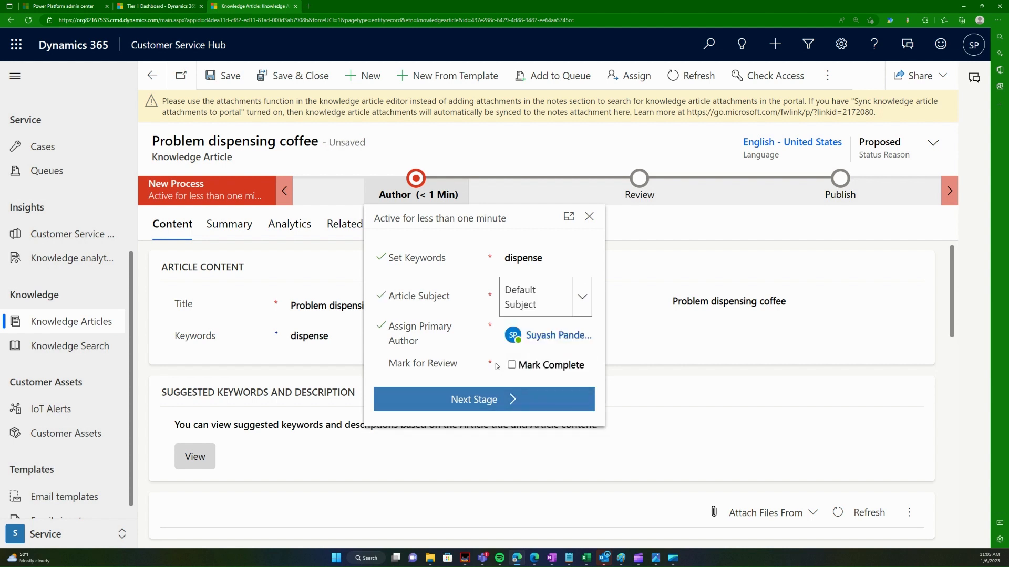
click(511, 364)
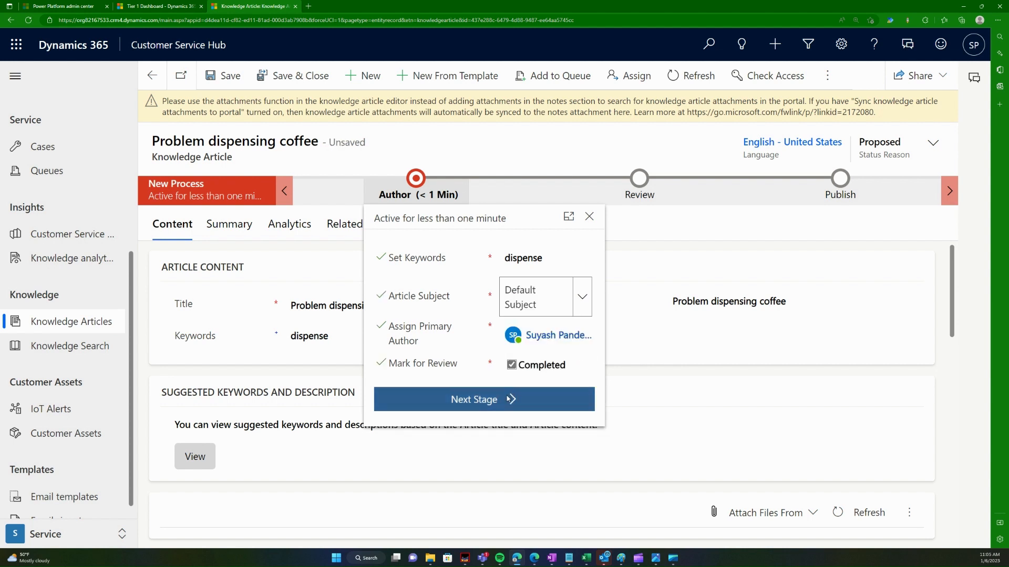
click(486, 408)
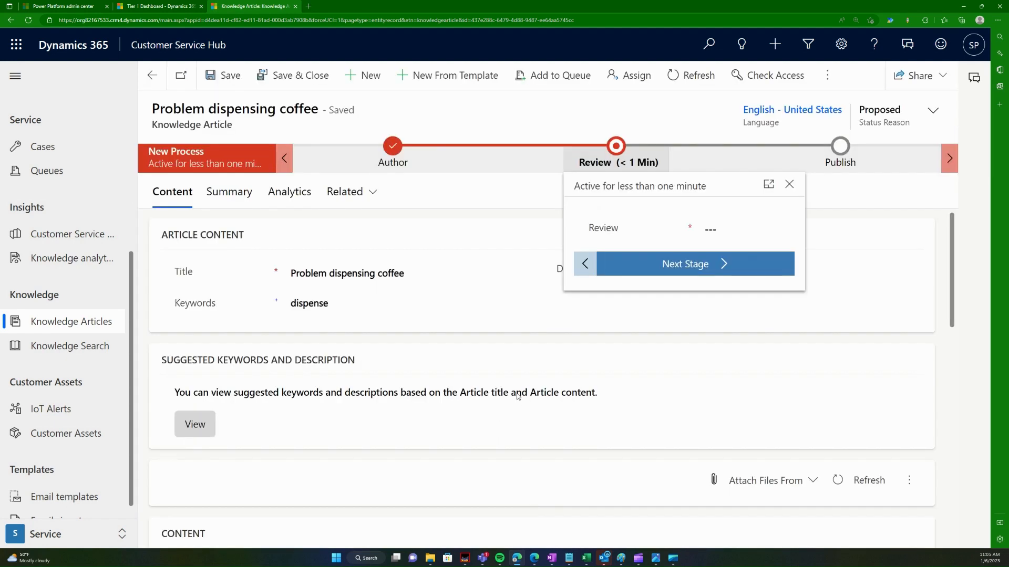
Step: Set the review outcome to Approved, confirm it, and advance the article to Publish
click(429, 274)
scroll(390, 367, down, 5)
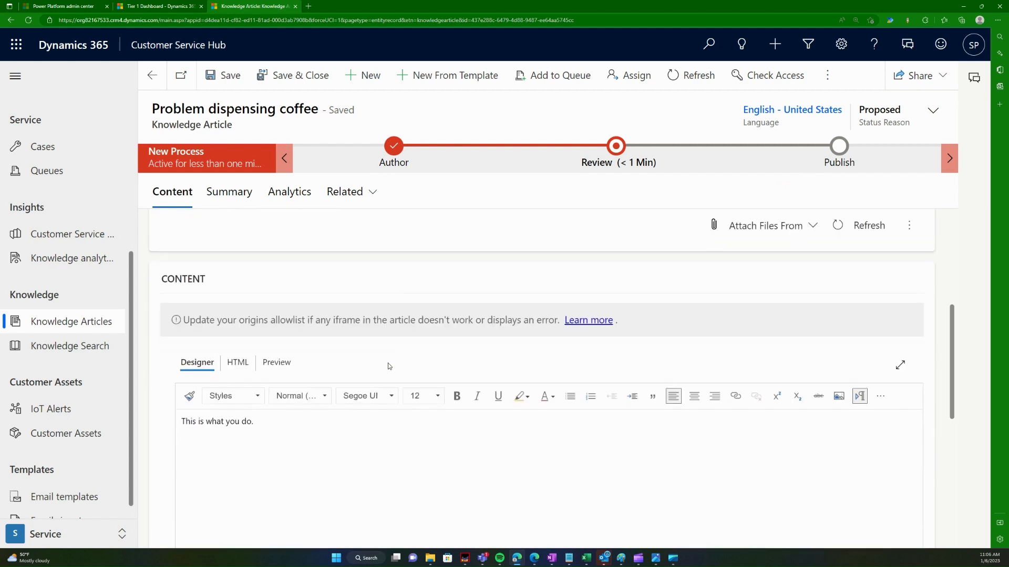
scroll(399, 365, up, 5)
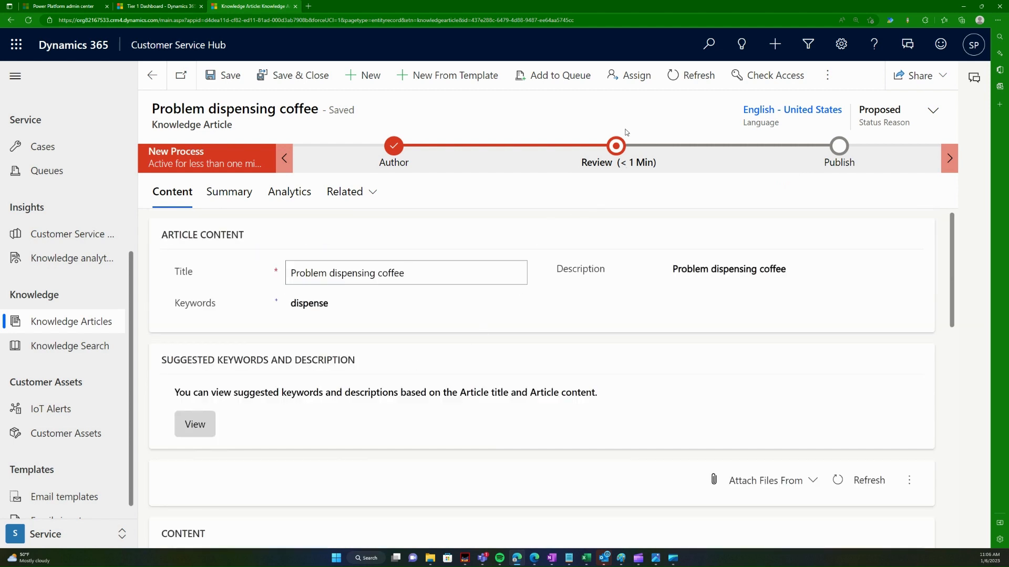
click(623, 144)
click(755, 235)
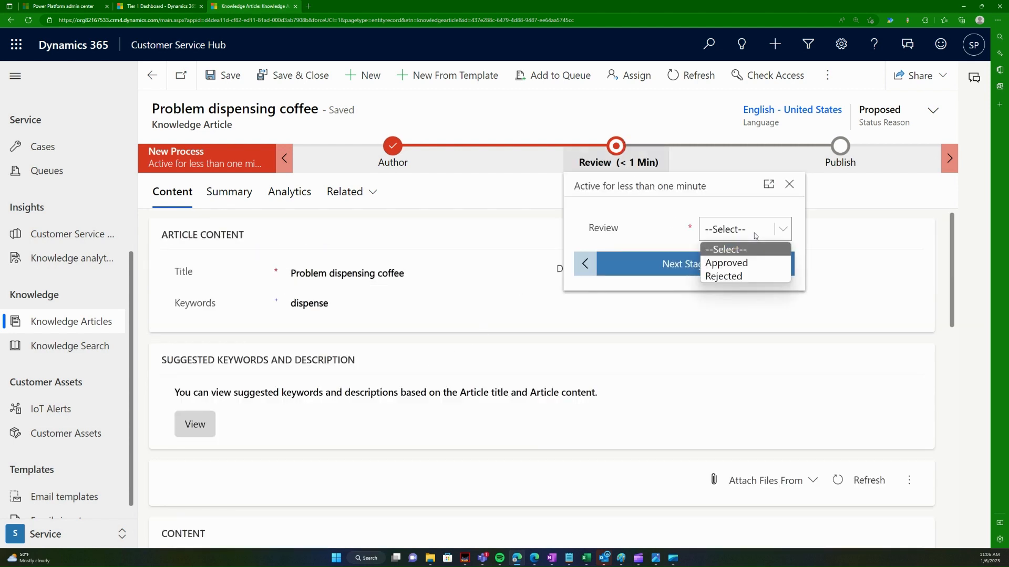
click(753, 264)
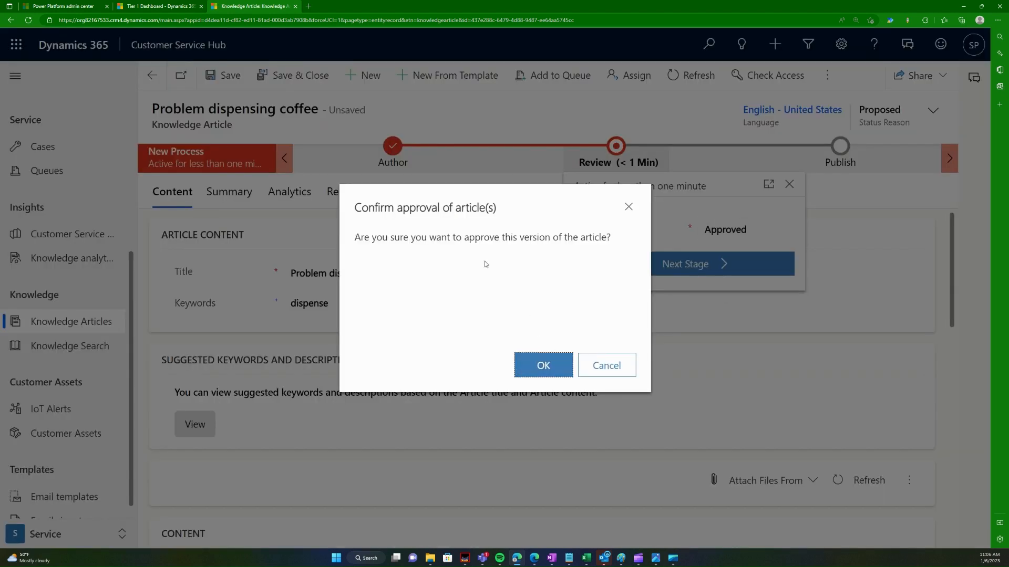
drag(348, 235, 636, 237)
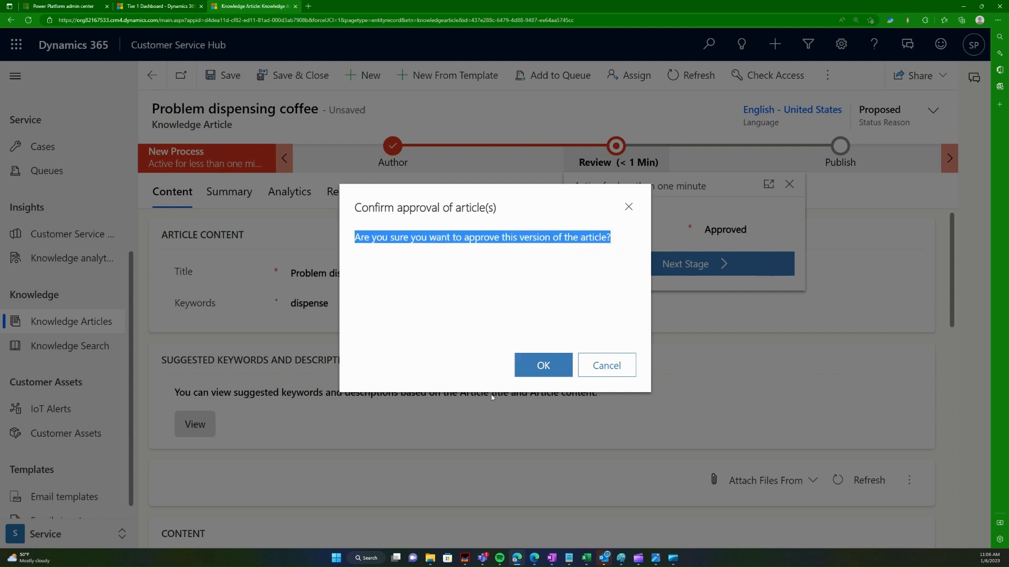
click(544, 366)
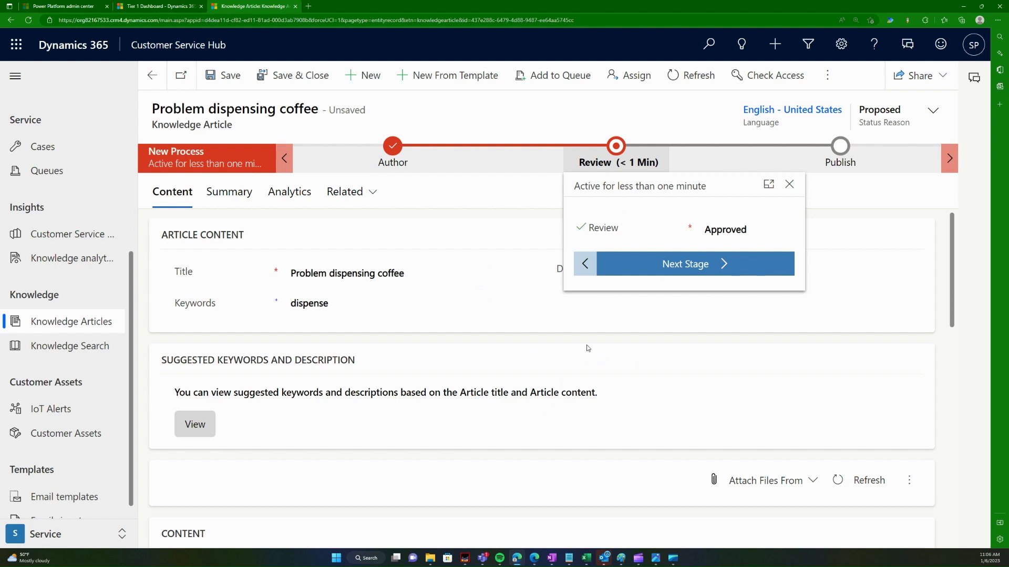
click(717, 265)
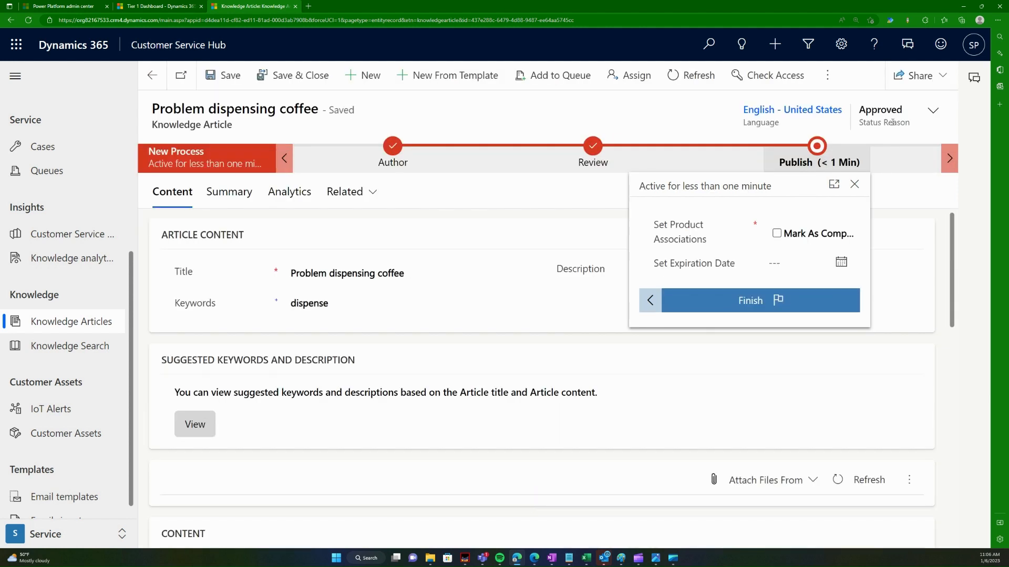
click(933, 110)
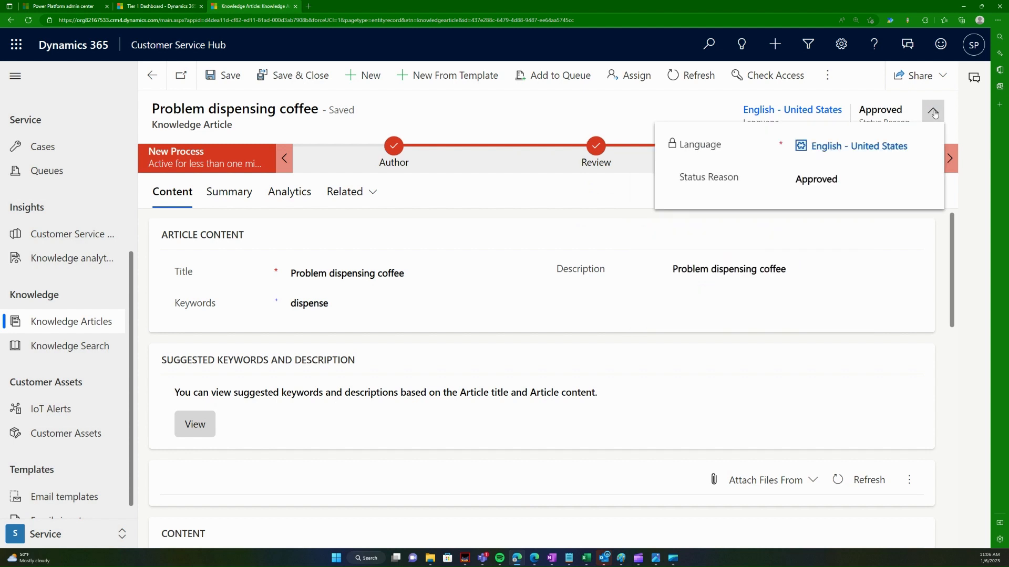
click(933, 110)
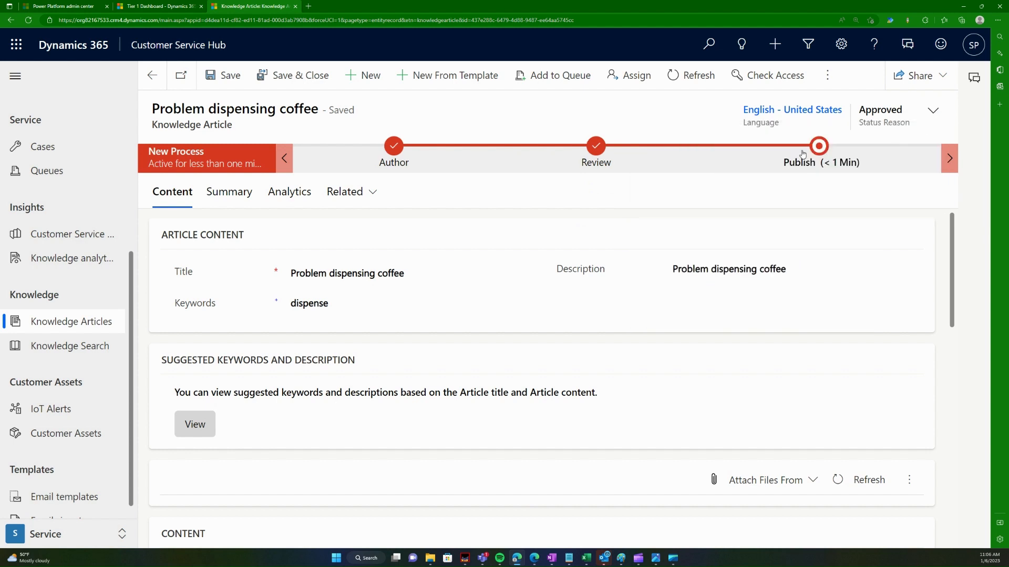
click(819, 149)
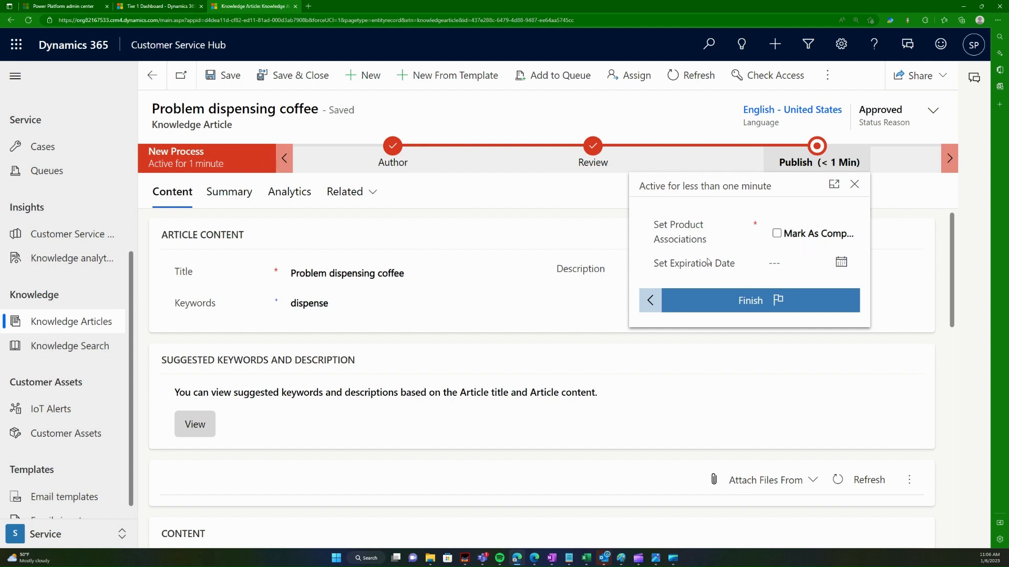
Step: Set expiration to June 30, 2023, finish the process, and publish the article now
click(837, 269)
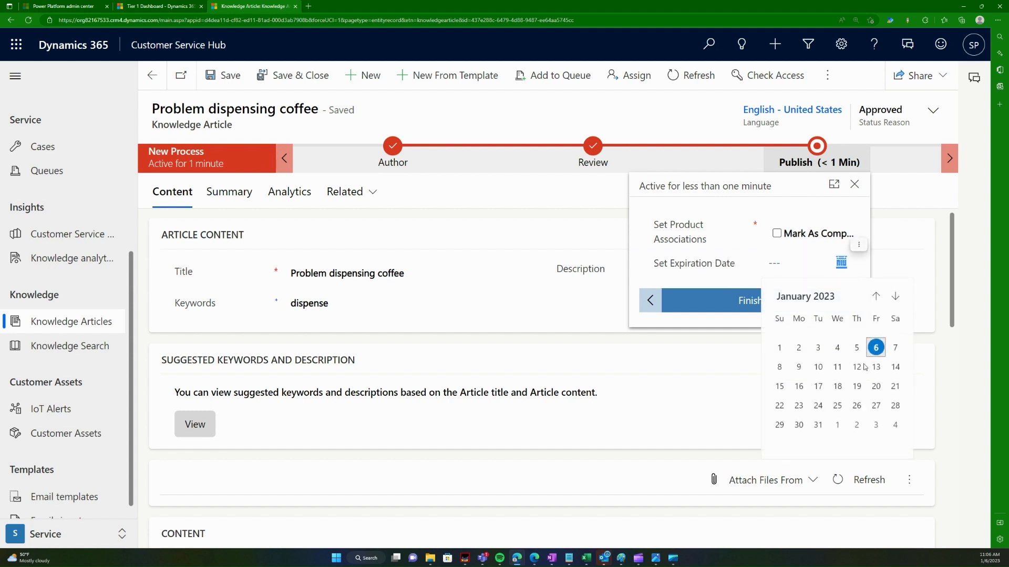
click(896, 296)
click(895, 296)
click(895, 296)
click(896, 296)
click(895, 296)
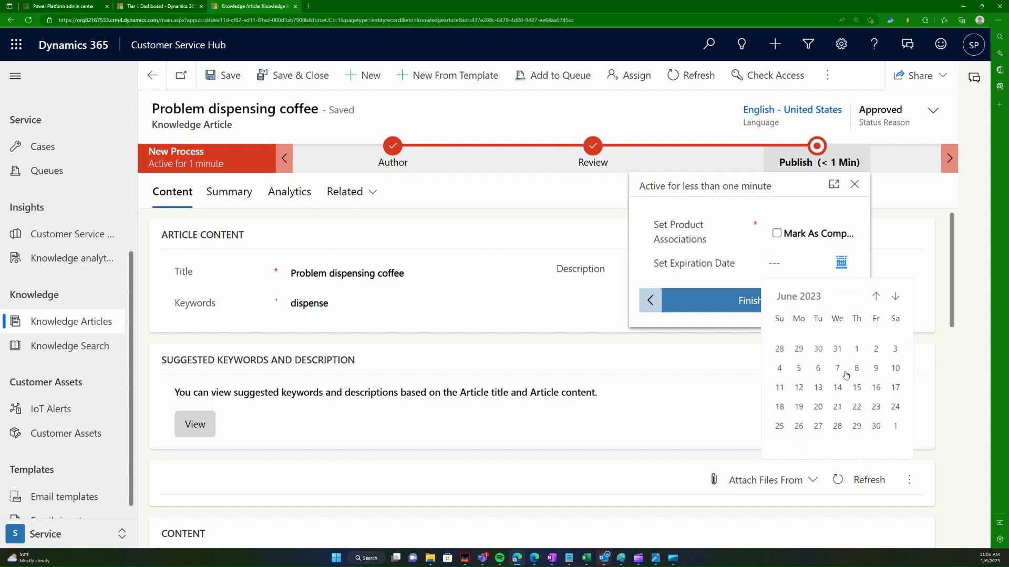
click(876, 419)
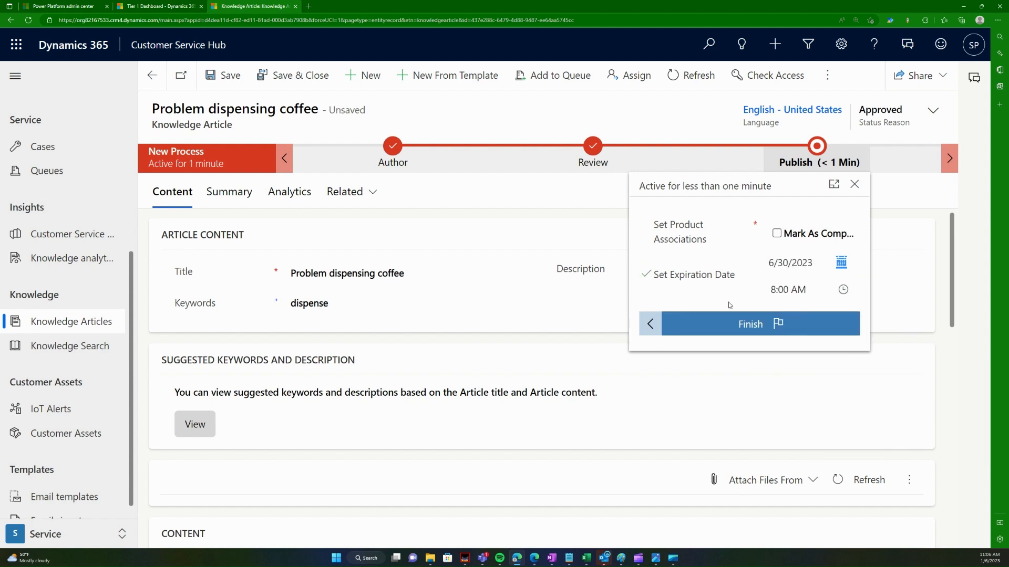
click(753, 324)
click(777, 230)
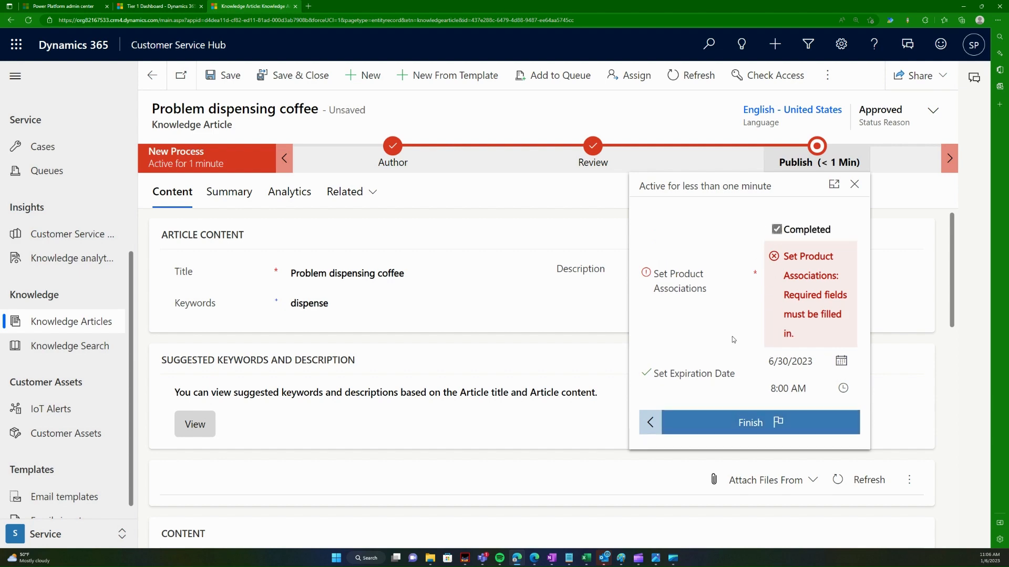
click(734, 422)
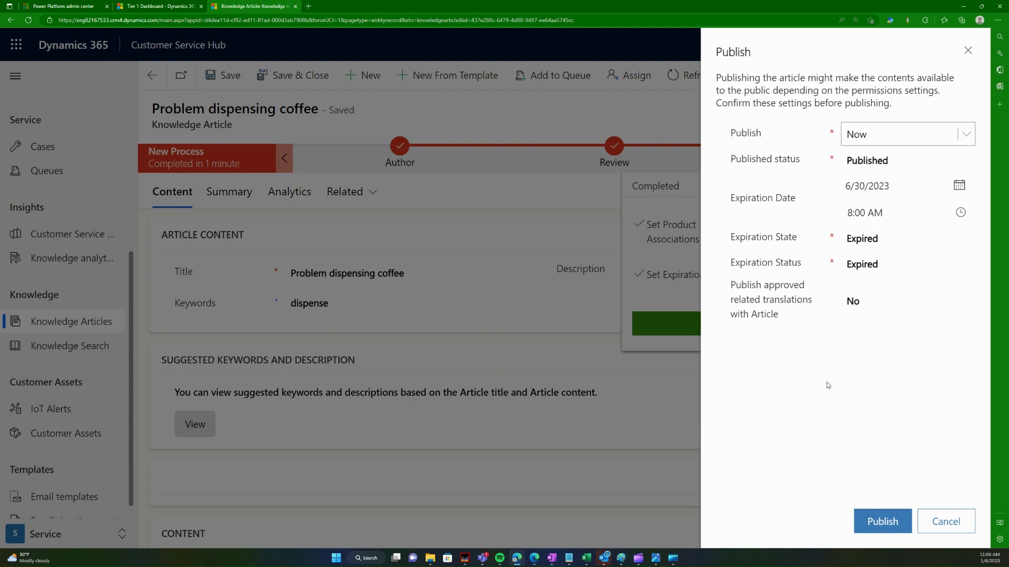
click(876, 532)
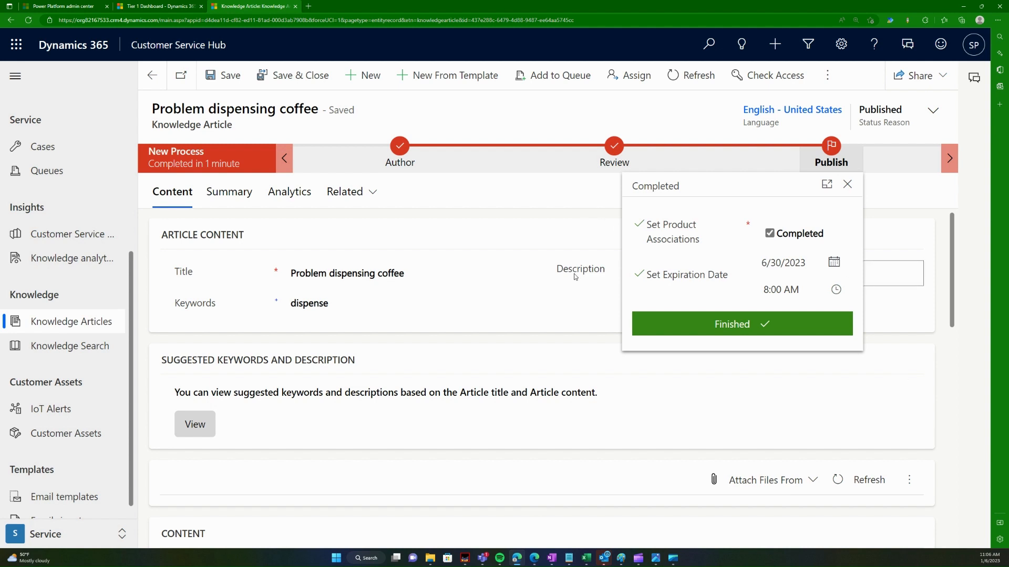
Step: Close the stage details and select, then deselect, the article title text
click(261, 108)
double_click(261, 108)
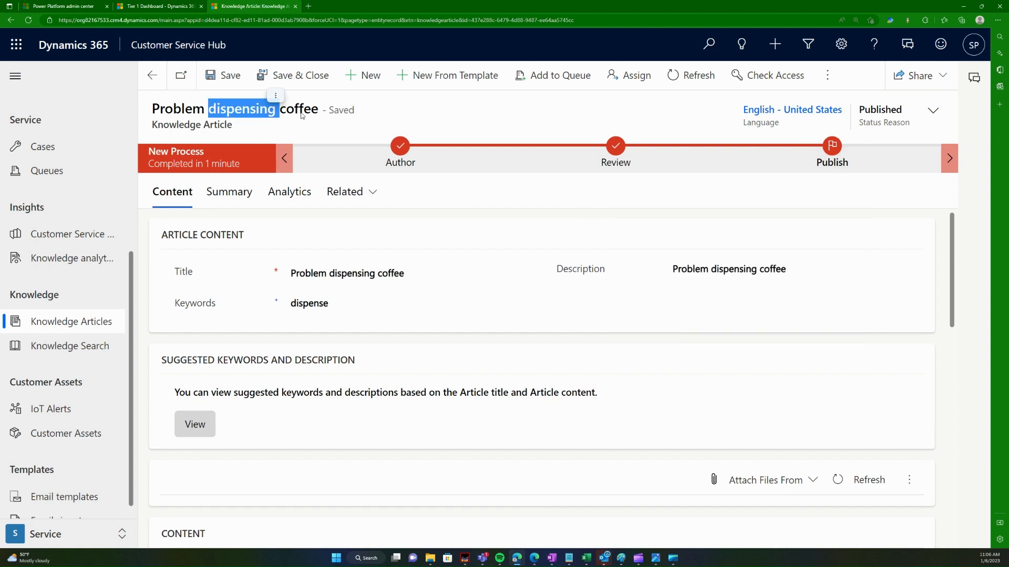
drag(320, 109, 144, 110)
click(235, 111)
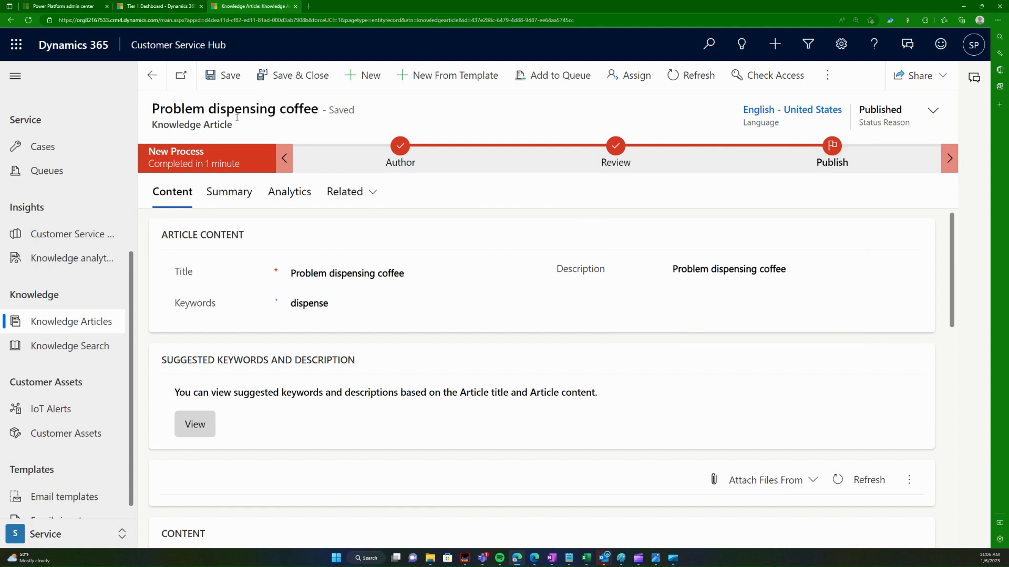
Step: Search knowledge articles for 'problem', dismiss the error, clear the query, then go to IoT Alerts
click(73, 323)
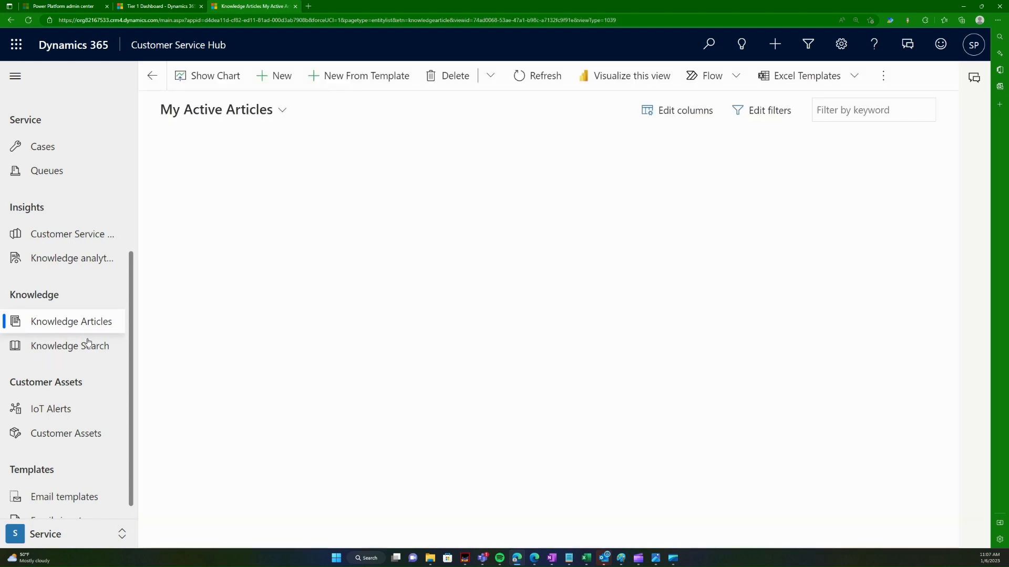
click(96, 353)
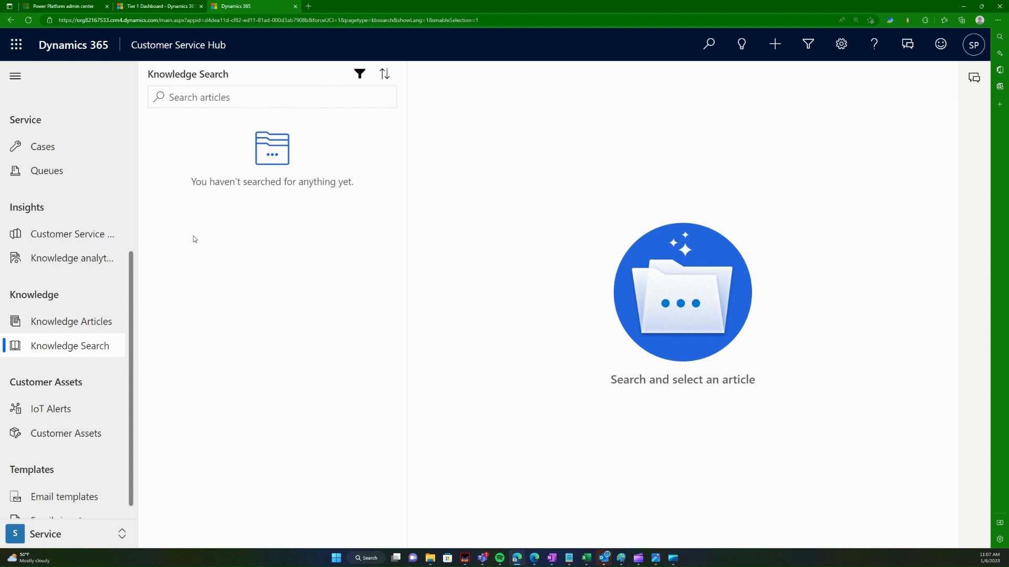
text(problem)
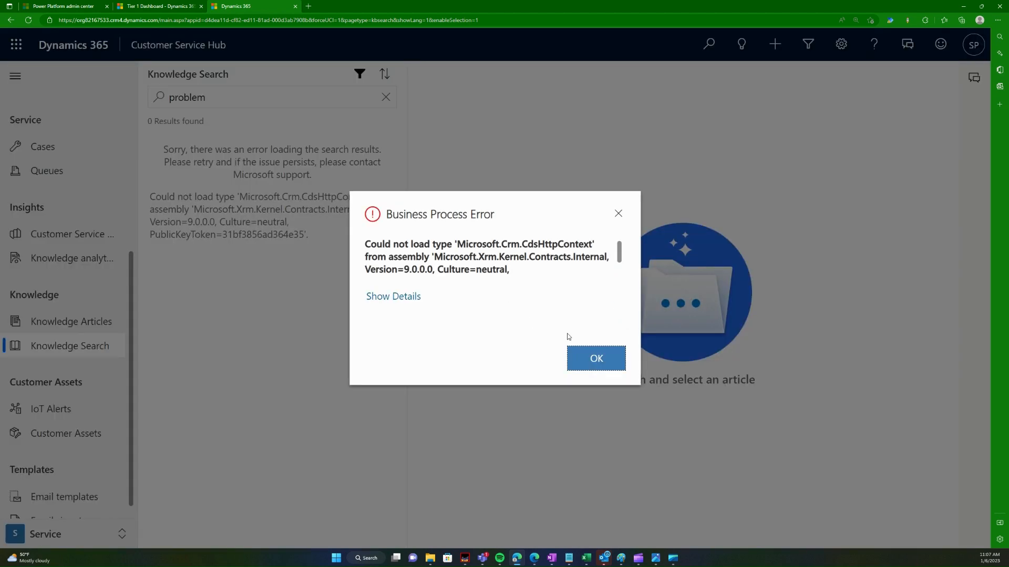
click(578, 359)
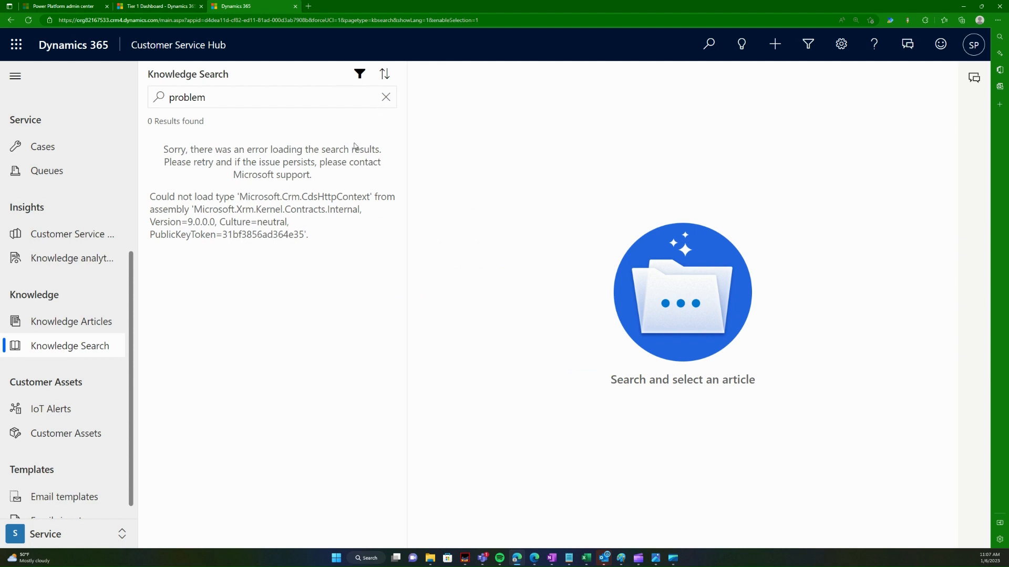
click(384, 96)
click(384, 97)
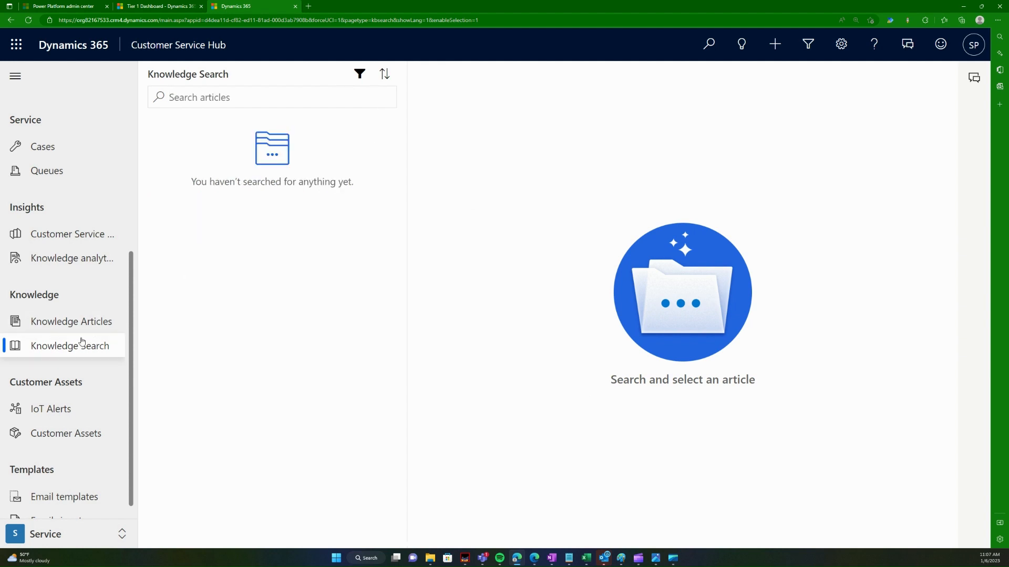
scroll(103, 376, down, 1)
click(69, 402)
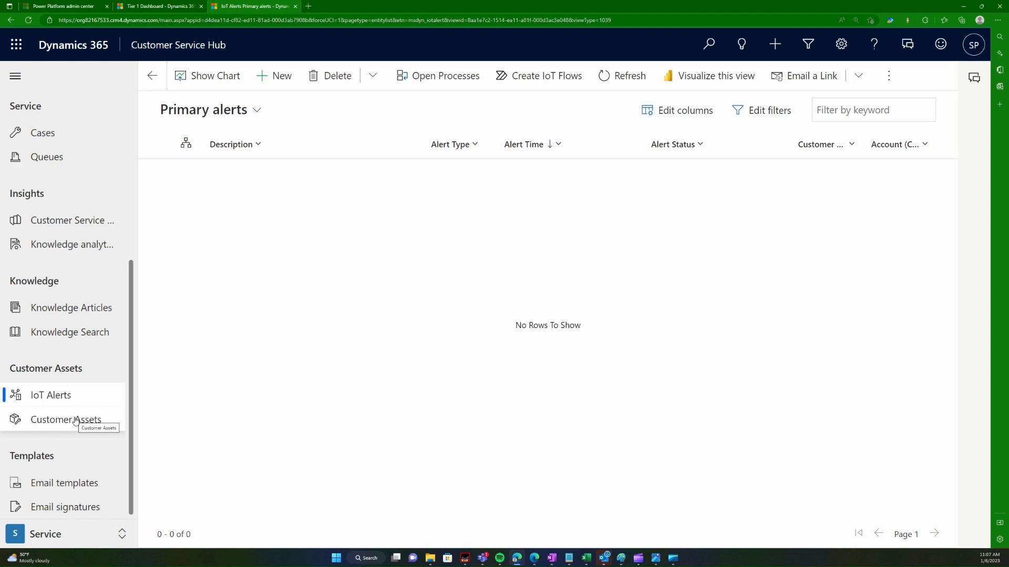
Step: Start a new customer asset, browse the Product lookup, then abandon it for the empty assets list
click(76, 420)
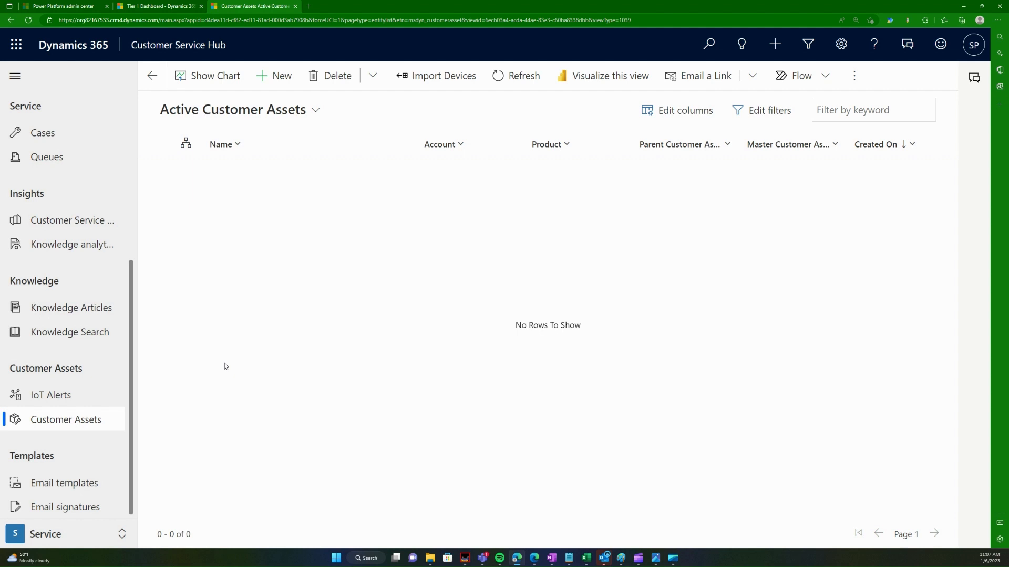
click(273, 76)
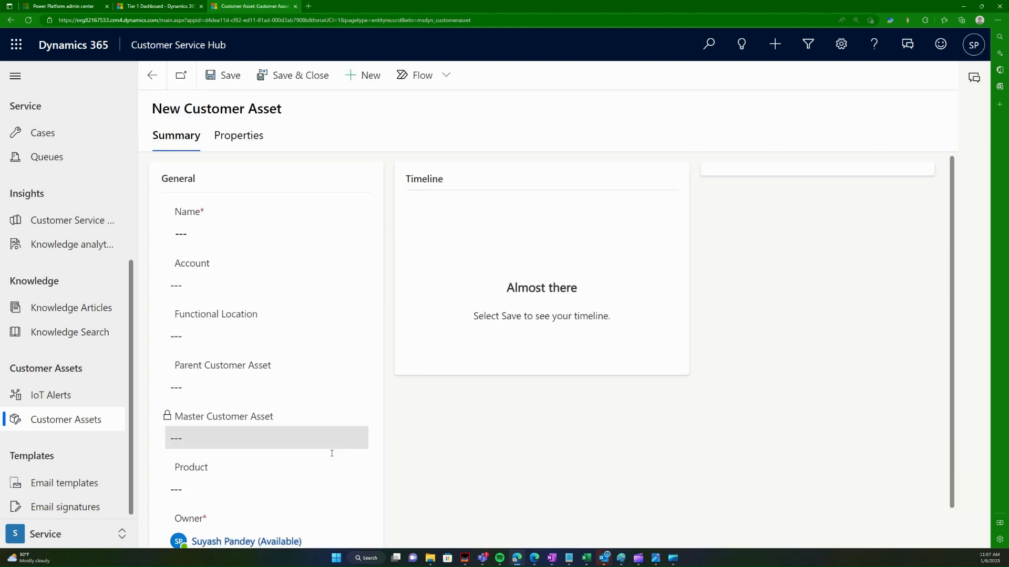
scroll(331, 457, down, 1)
click(233, 440)
click(233, 439)
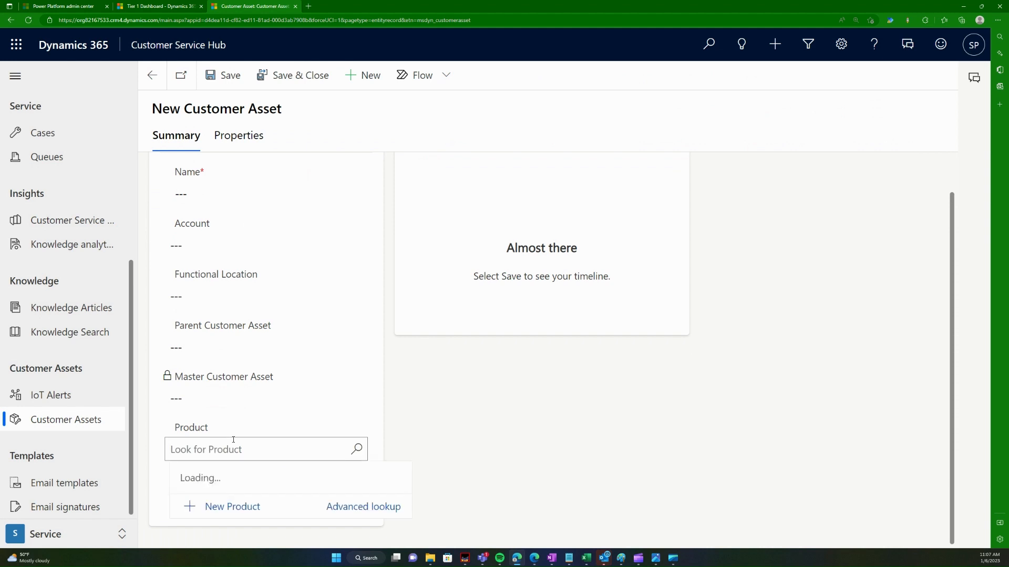
click(772, 407)
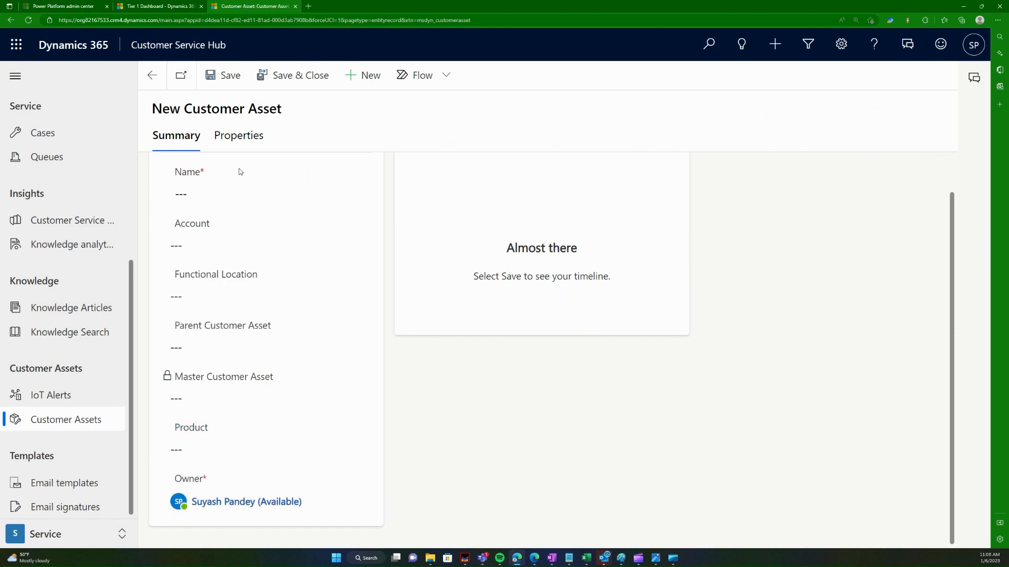
click(152, 75)
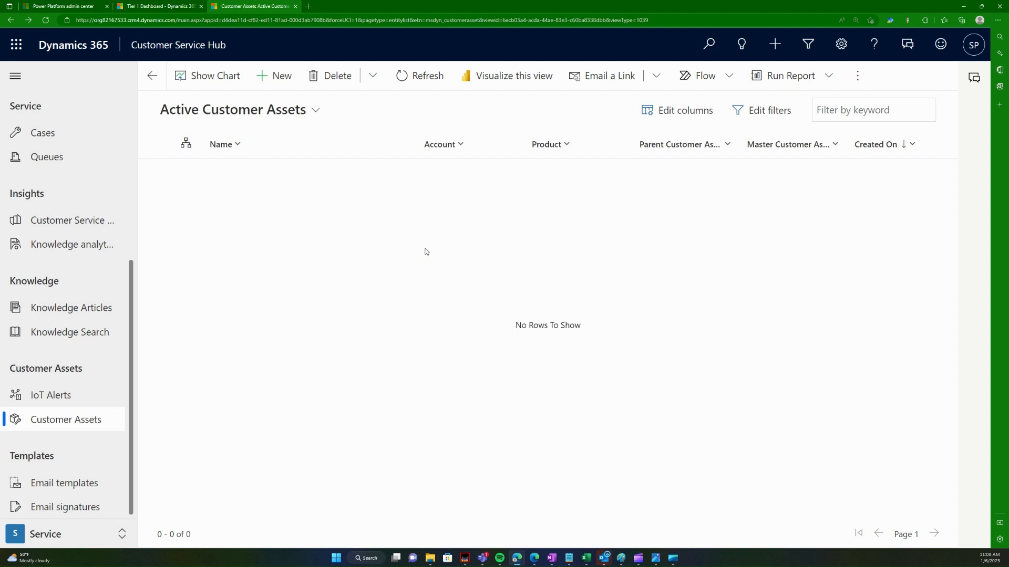
Step: Start a new customer asset with product Accu Scale
click(266, 77)
scroll(346, 436, down, 1)
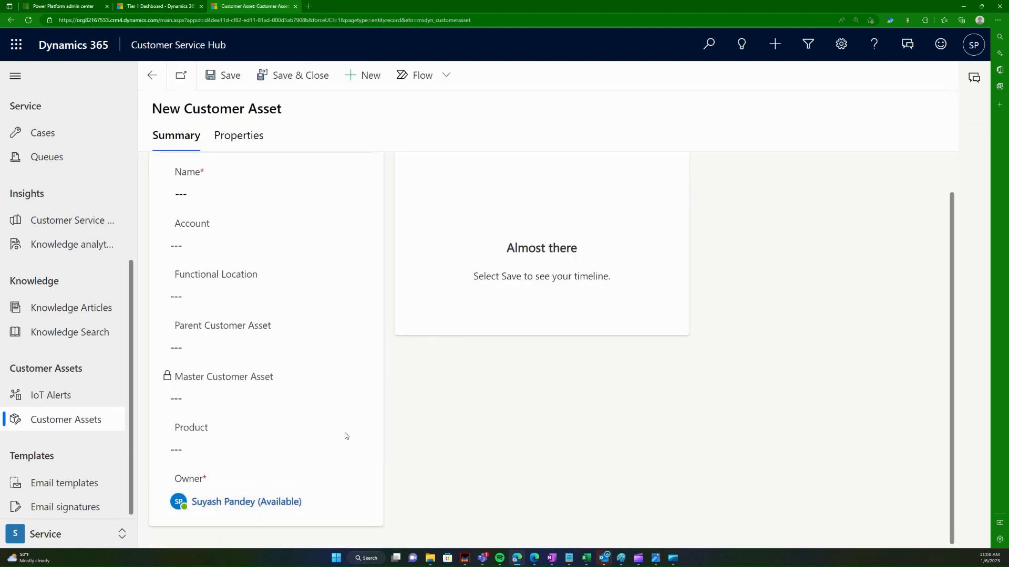
click(370, 451)
click(356, 450)
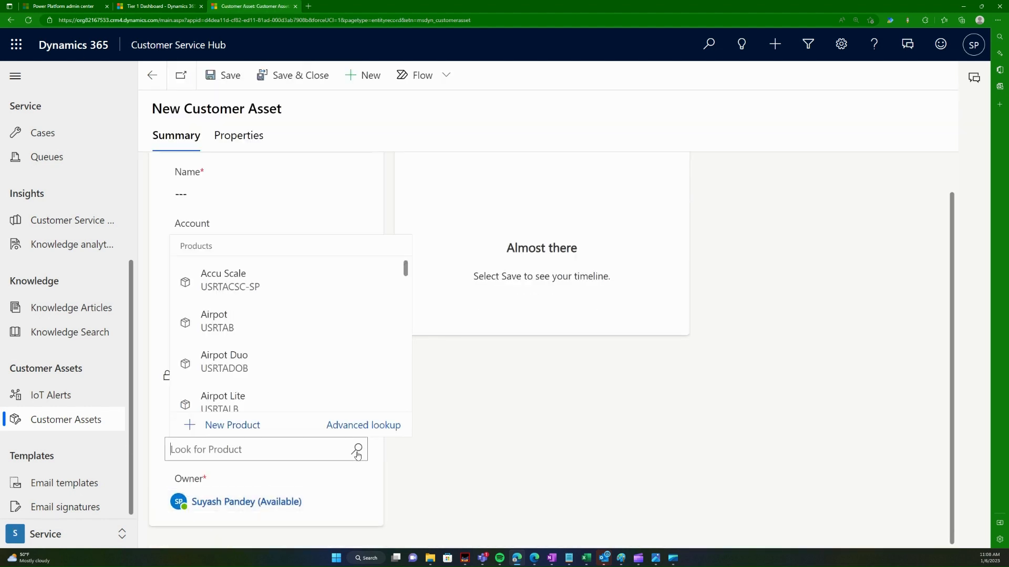
click(271, 292)
scroll(339, 399, up, 1)
Step: Name the asset 'Accu Scale 110' and set its account to Coffee Lab APJ
click(255, 231)
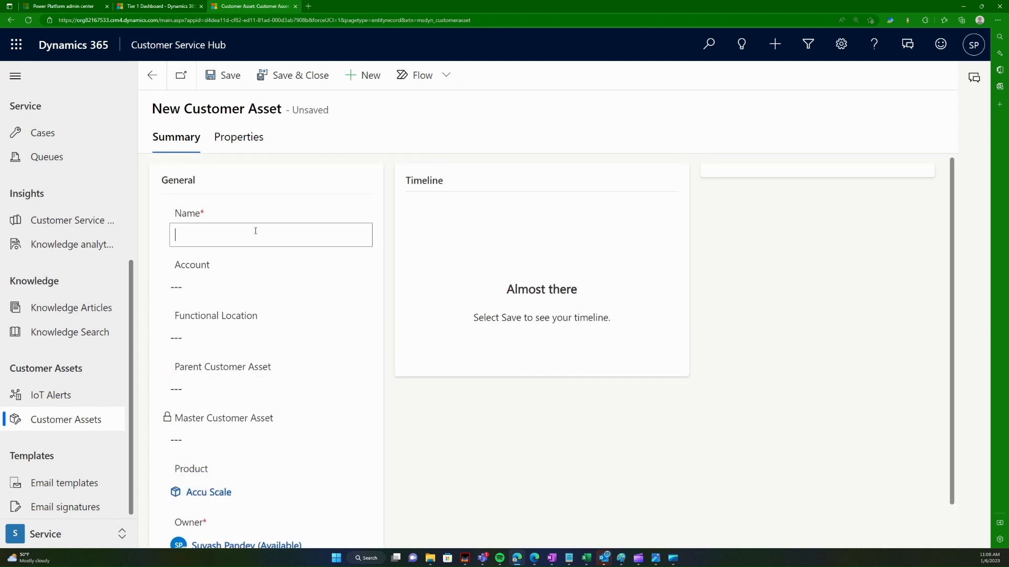
text(Accu Scale 110)
click(337, 284)
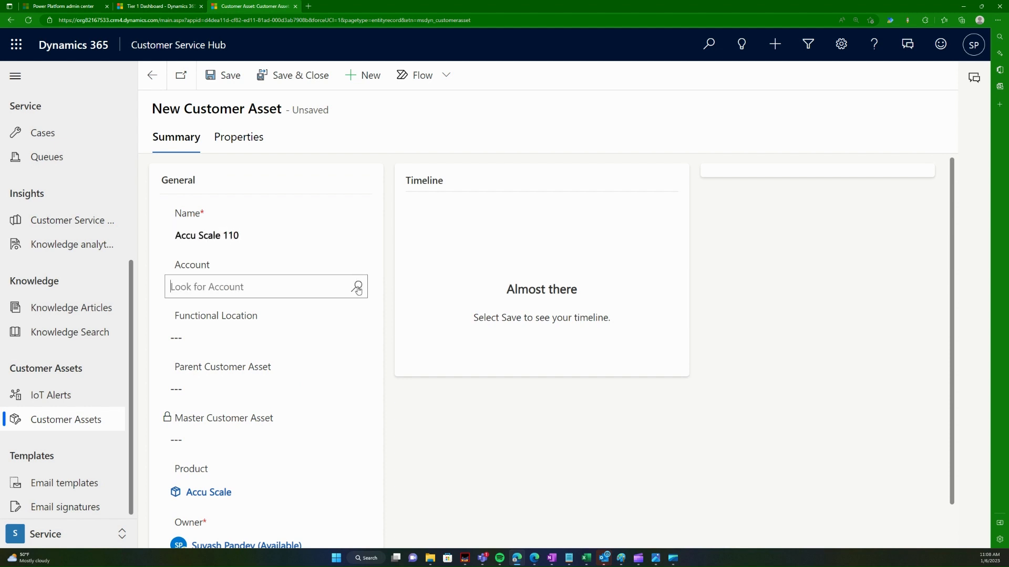
click(297, 337)
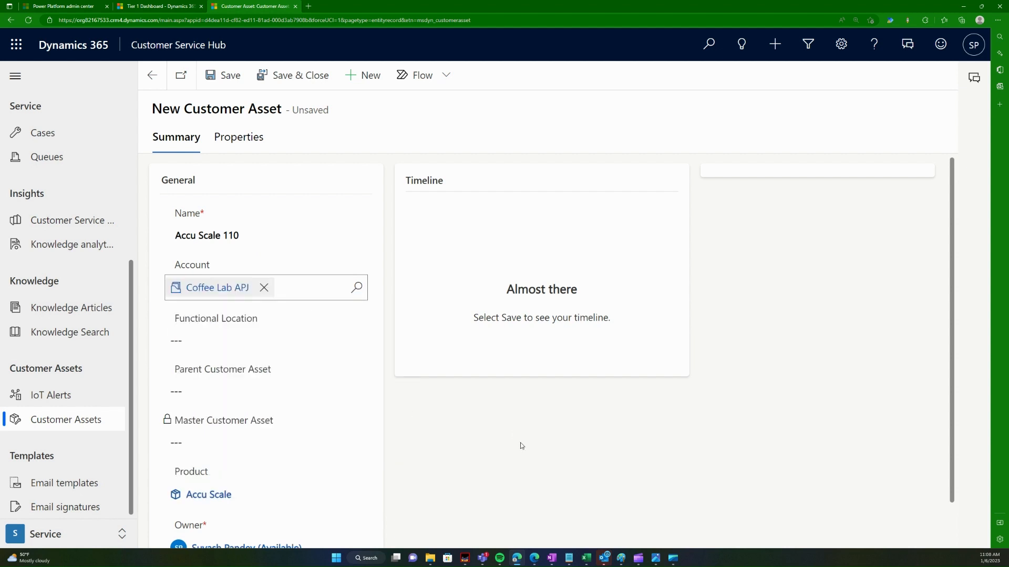
Step: Save the asset, check its Properties and Summary, and return to the Customer Assets list
scroll(520, 443, down, 1)
scroll(528, 465, up, 1)
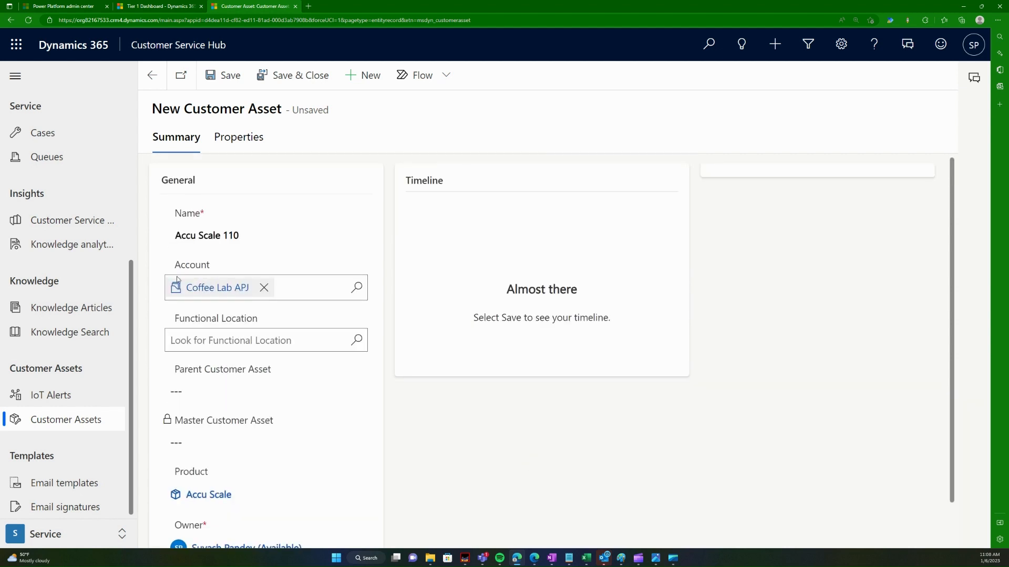
key(ctrl+s)
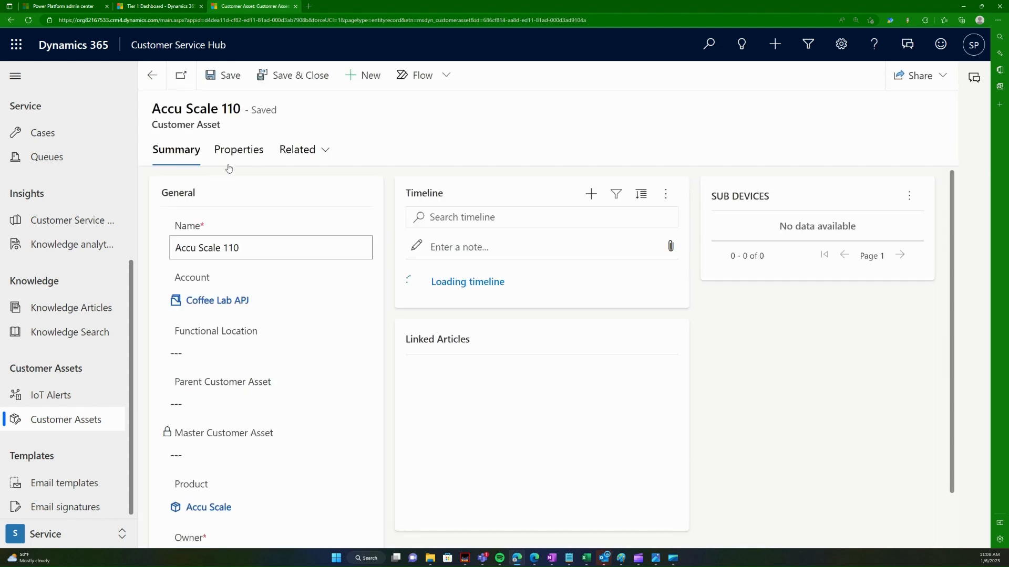
click(237, 151)
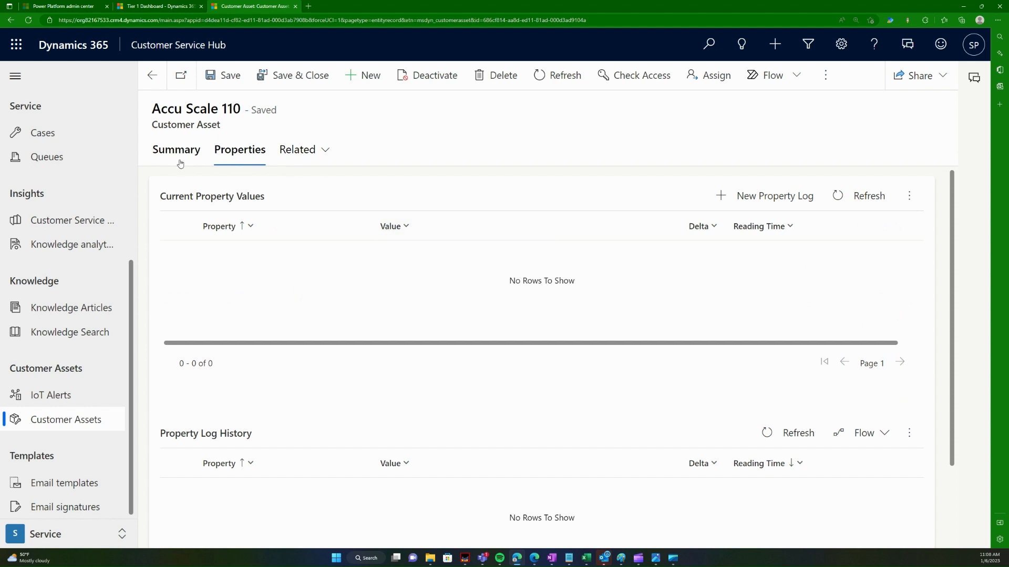
click(164, 153)
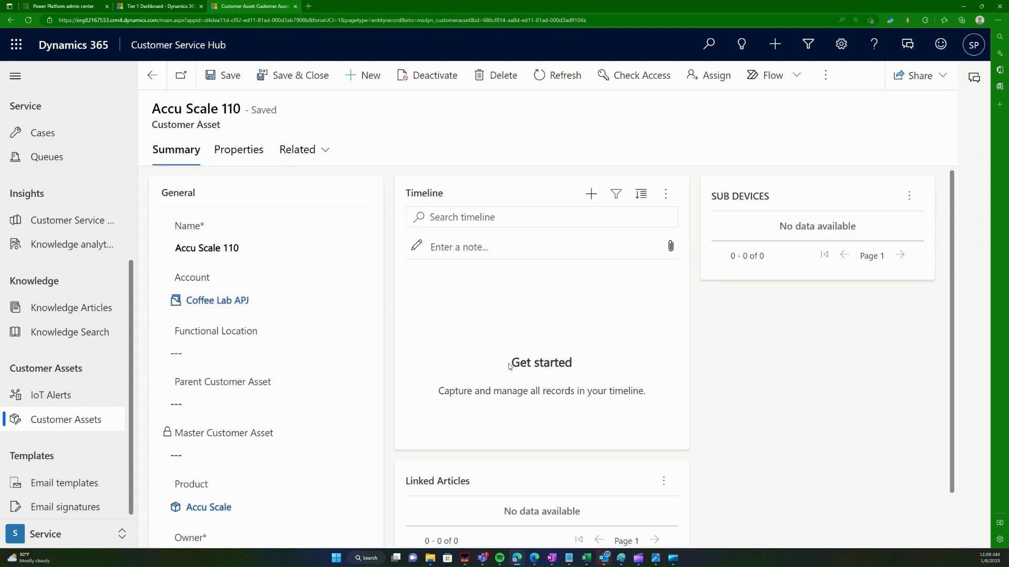
scroll(513, 368, down, 2)
scroll(504, 400, up, 2)
scroll(311, 392, down, 2)
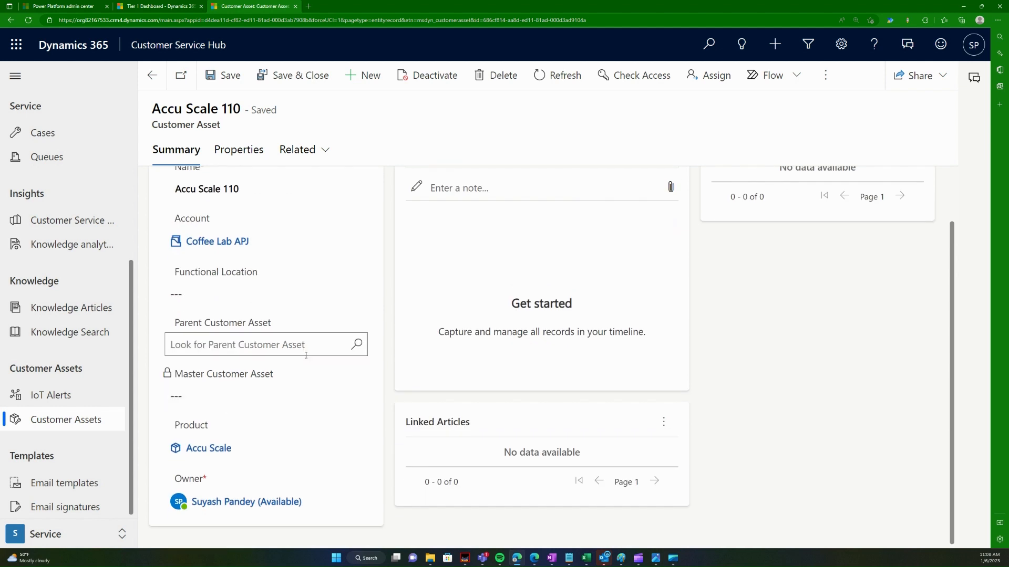
scroll(316, 357, up, 2)
click(71, 420)
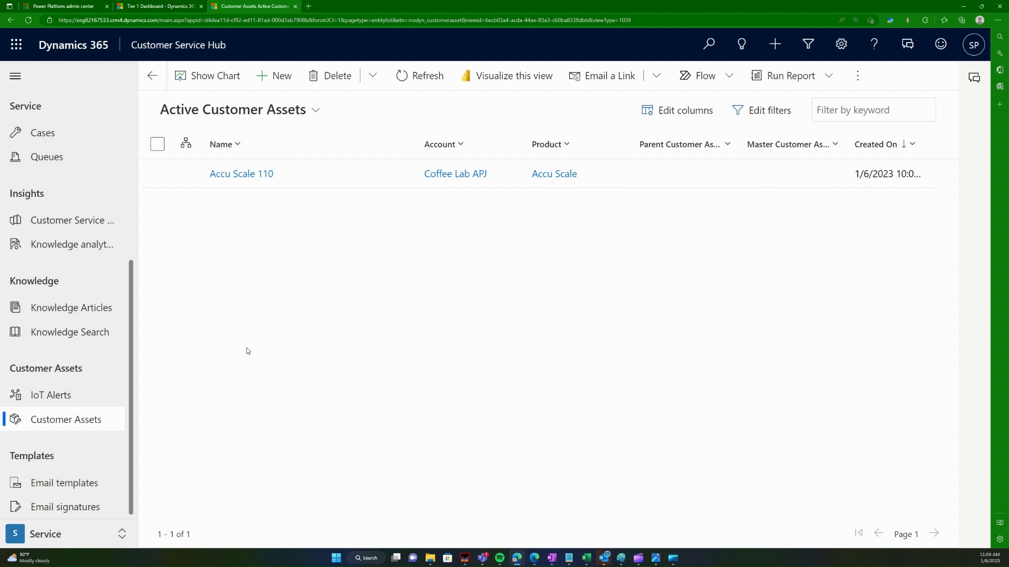
Step: Look through IoT Alerts, Customer Assets and Email signatures, ending on the Email templates list
click(30, 396)
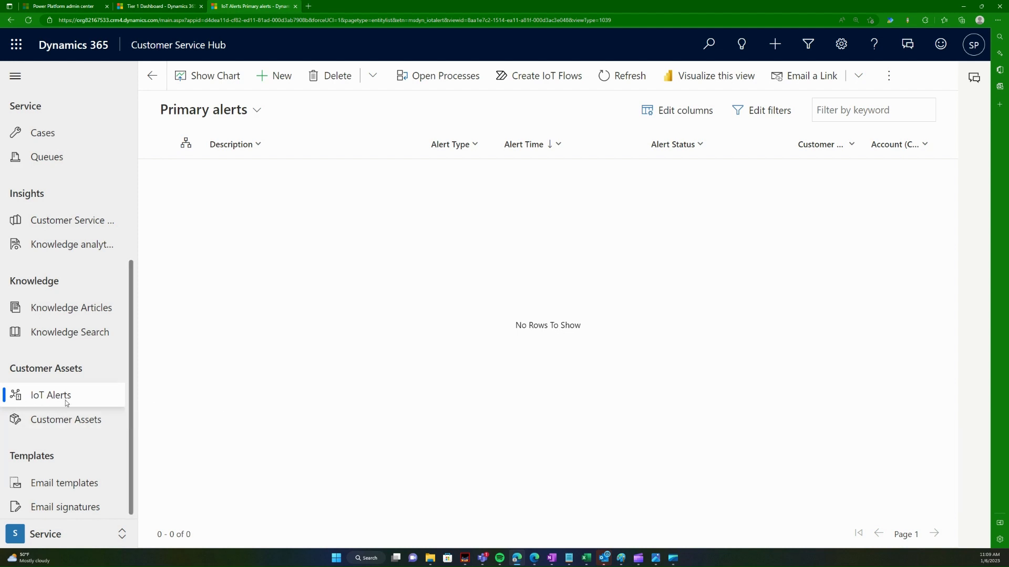
click(51, 426)
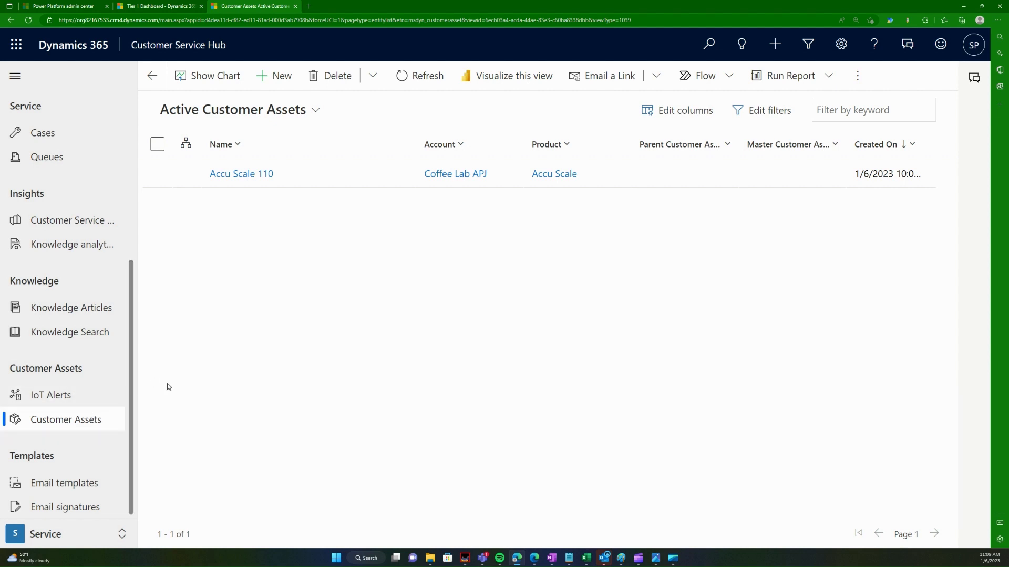
click(78, 483)
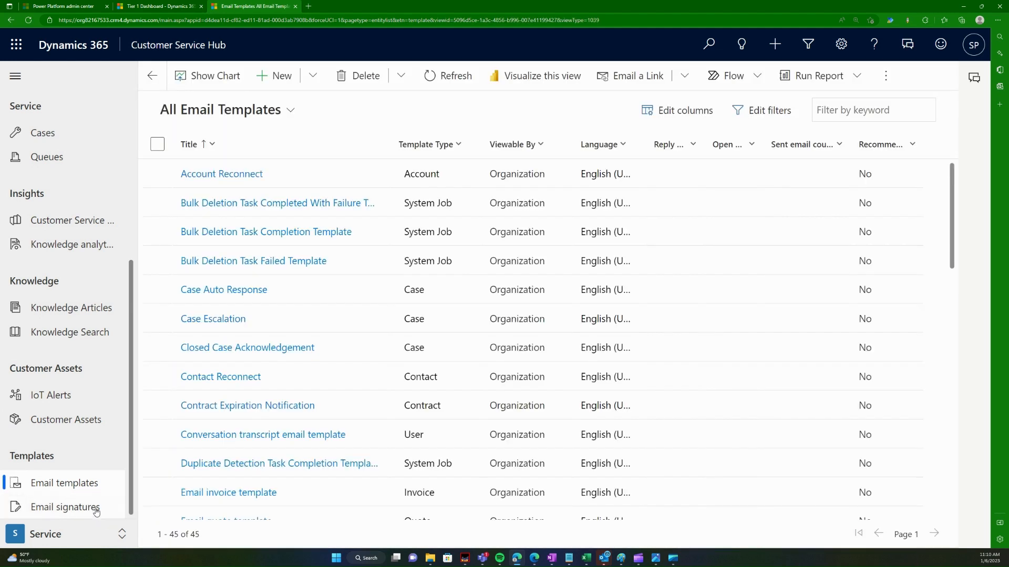
click(78, 508)
click(80, 479)
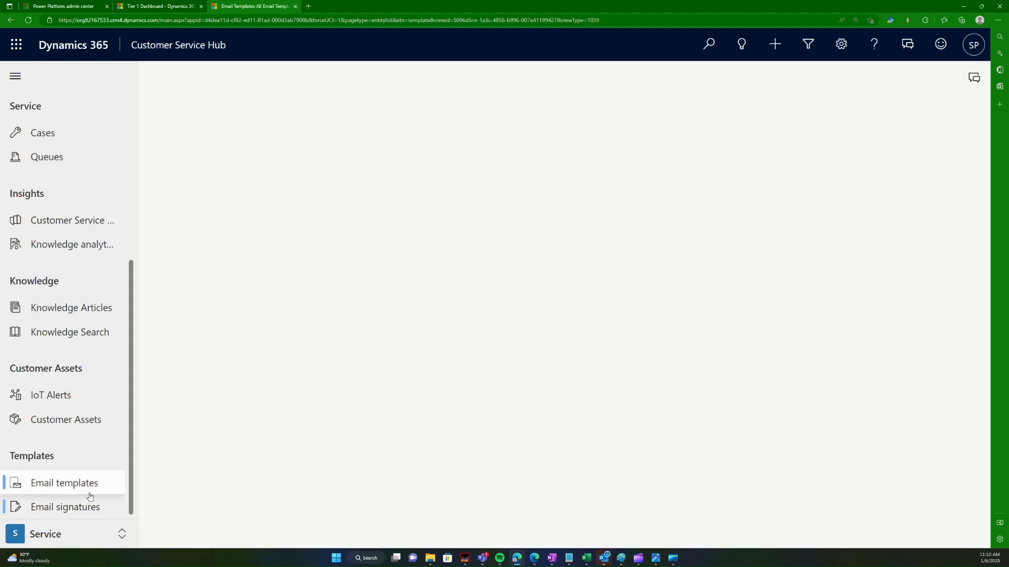
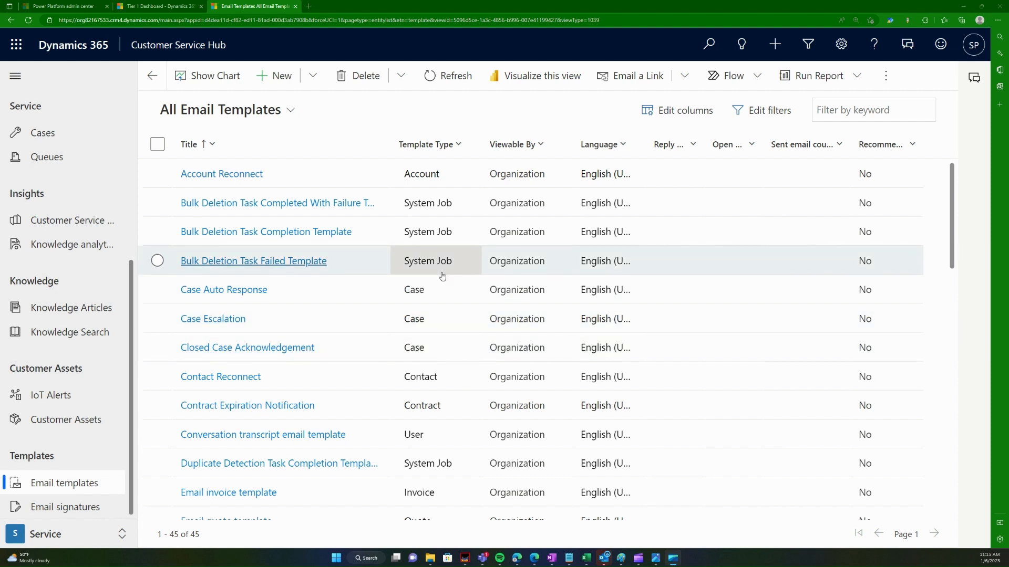
Step: Filter the email templates by Template Type to show only Case templates, then select Case Escalation
click(462, 146)
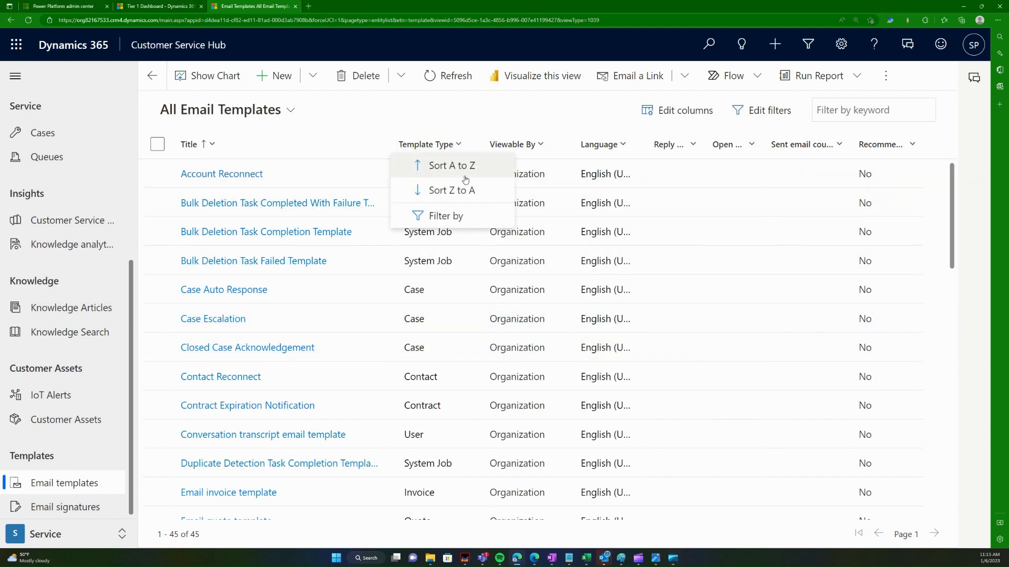
click(405, 113)
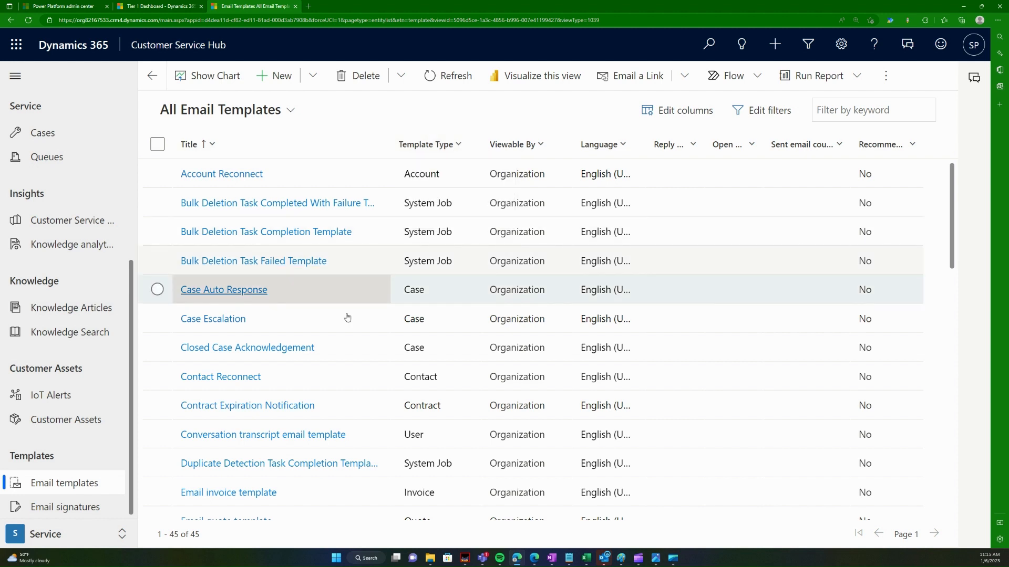
click(453, 144)
click(428, 216)
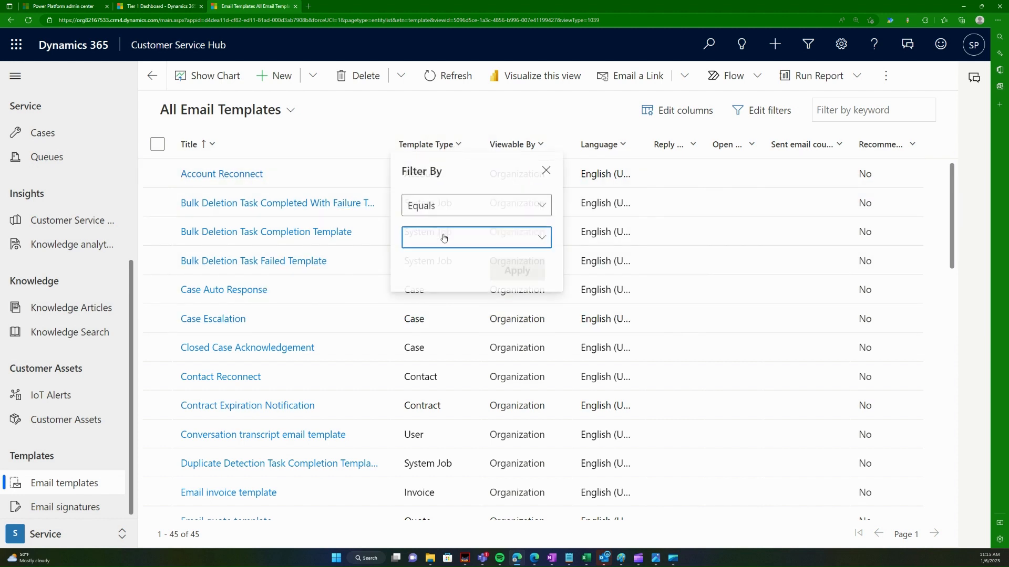
click(541, 239)
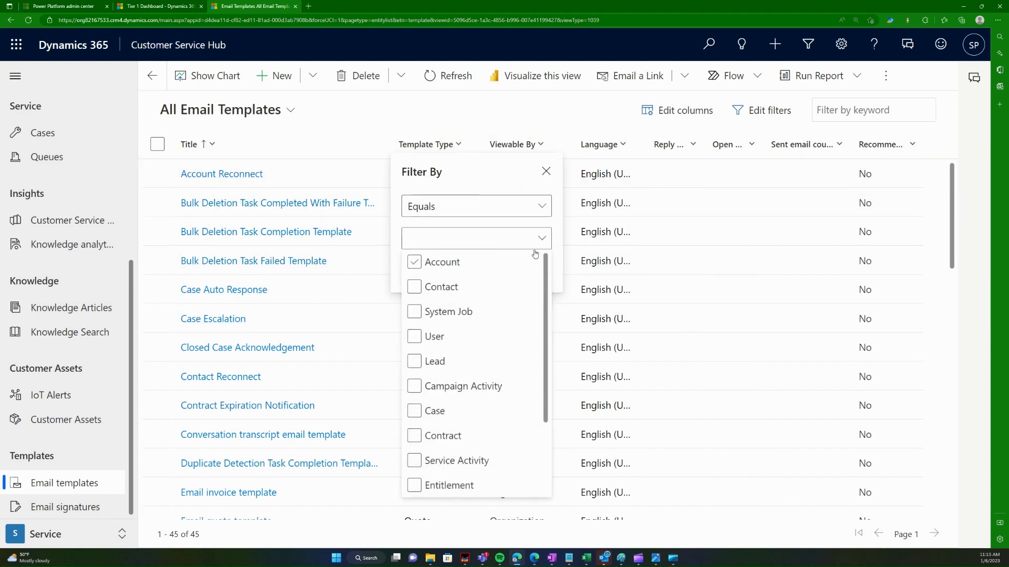
click(422, 359)
click(428, 287)
click(418, 287)
click(430, 414)
click(480, 184)
click(521, 270)
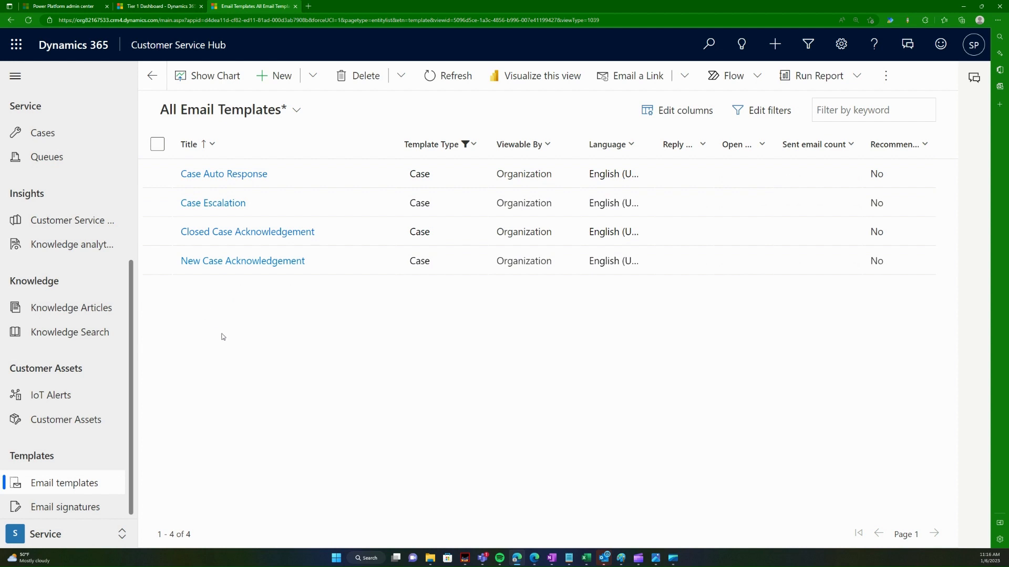
click(232, 204)
Step: Open the Case Escalation template and scroll down to its email body
click(232, 203)
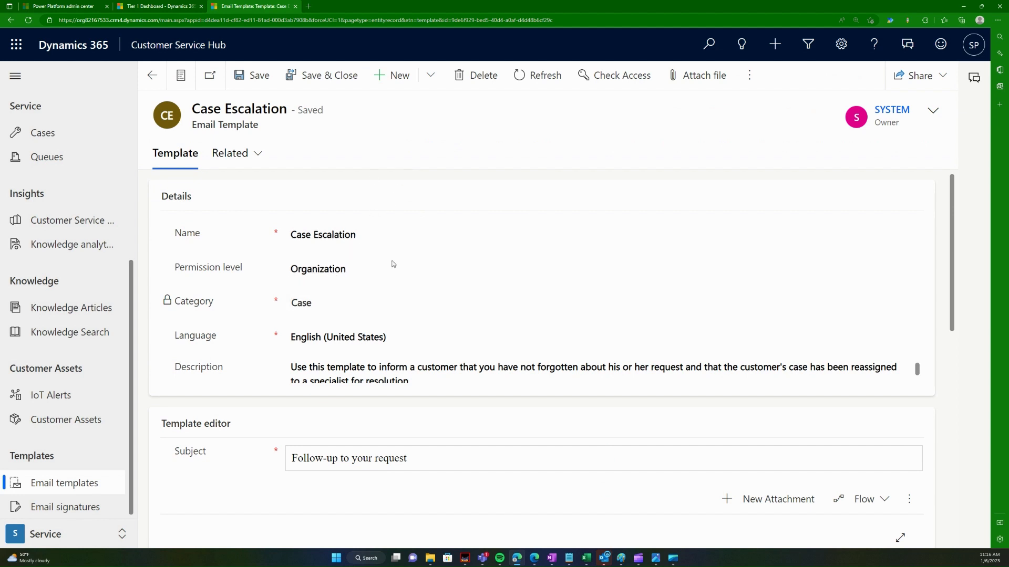
scroll(347, 346, down, 1)
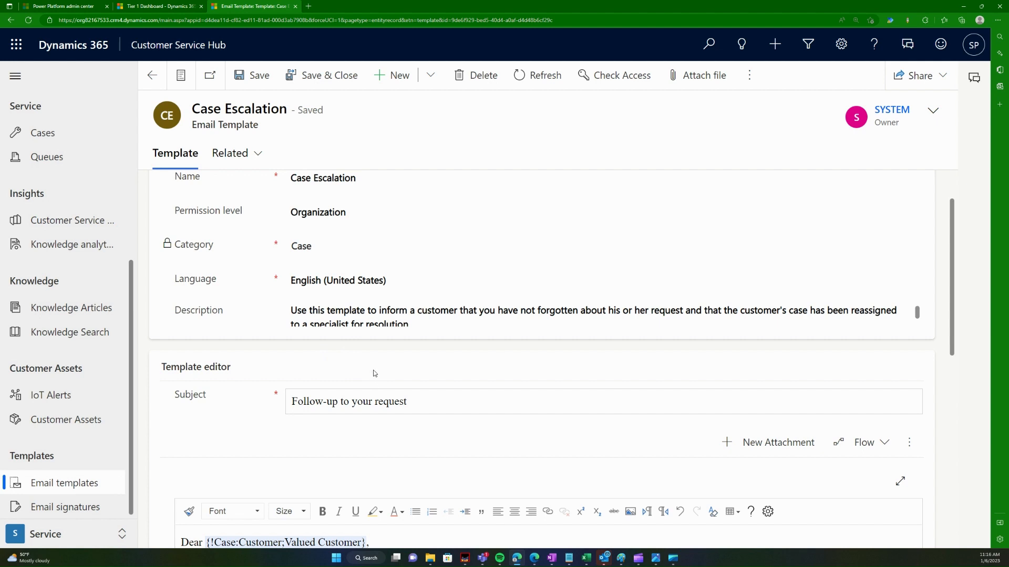
click(431, 75)
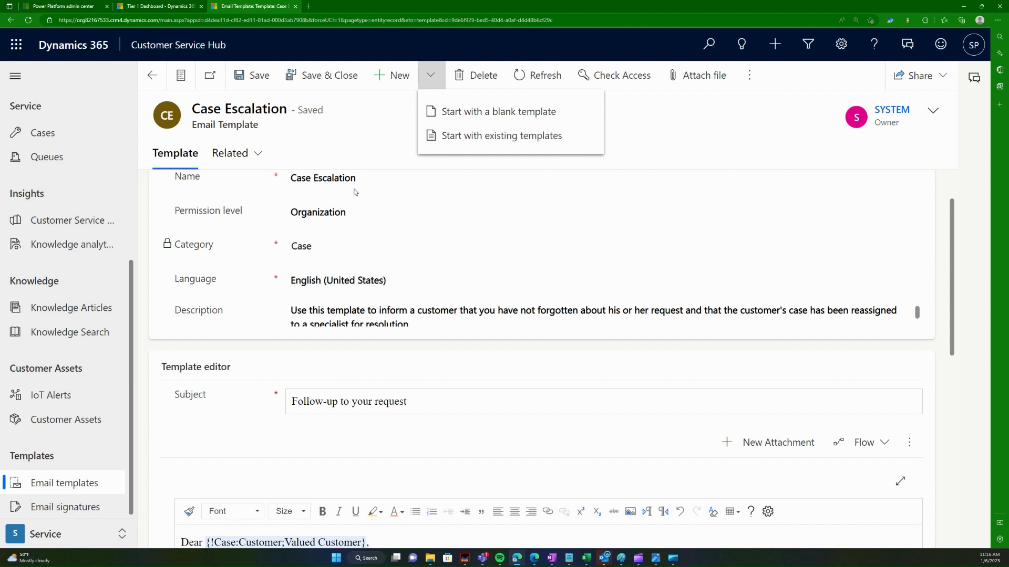
click(361, 143)
scroll(370, 377, down, 2)
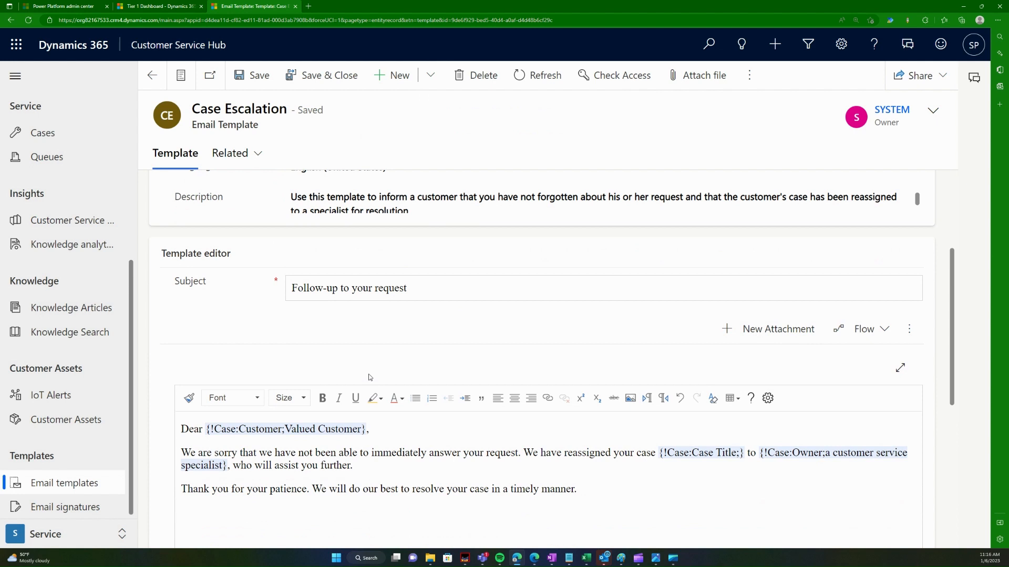
scroll(378, 360, up, 2)
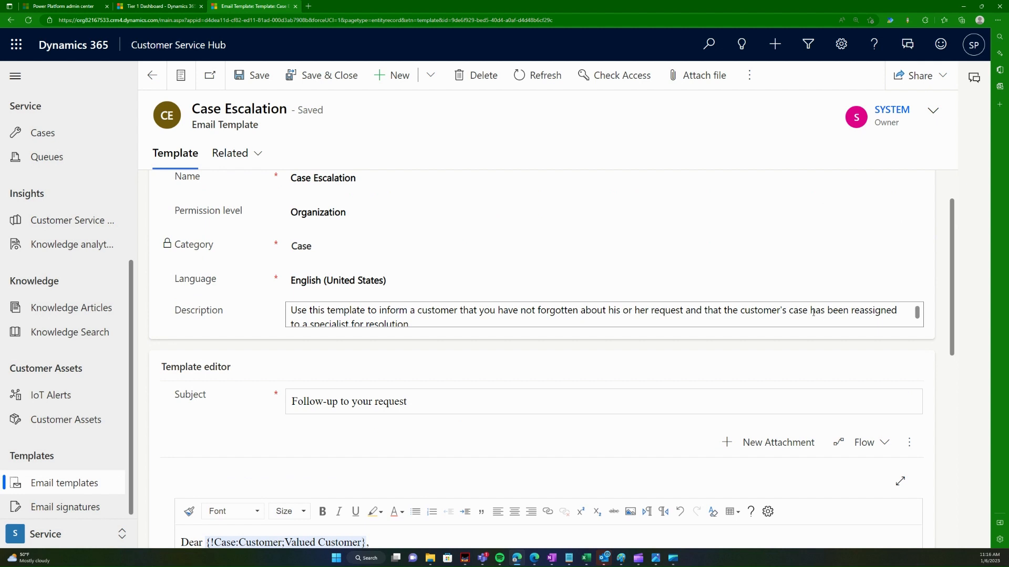
scroll(310, 355, down, 1)
scroll(303, 357, down, 3)
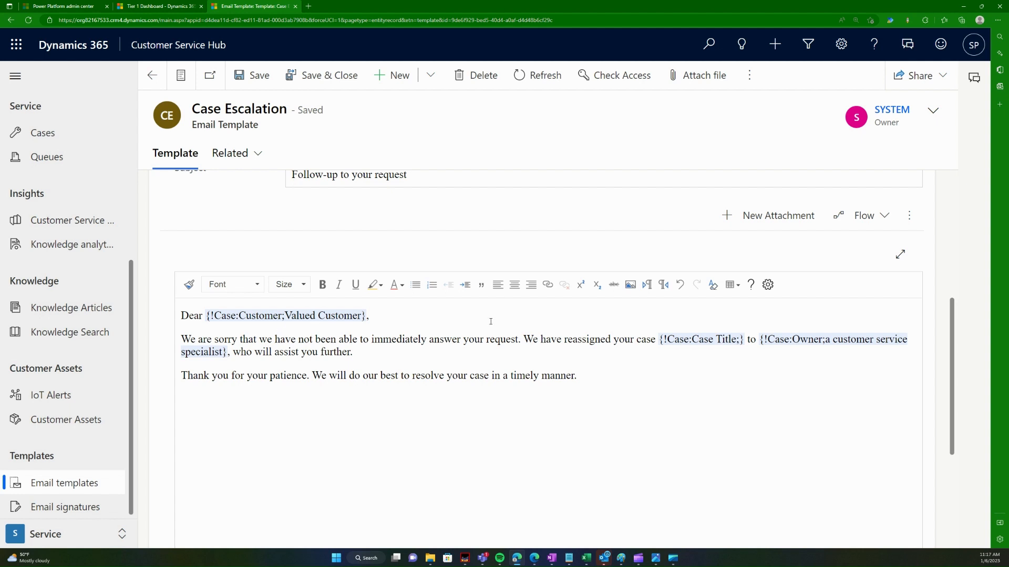
Step: Inspect the customer, case title and case owner placeholders, then go to the active cases list
click(216, 315)
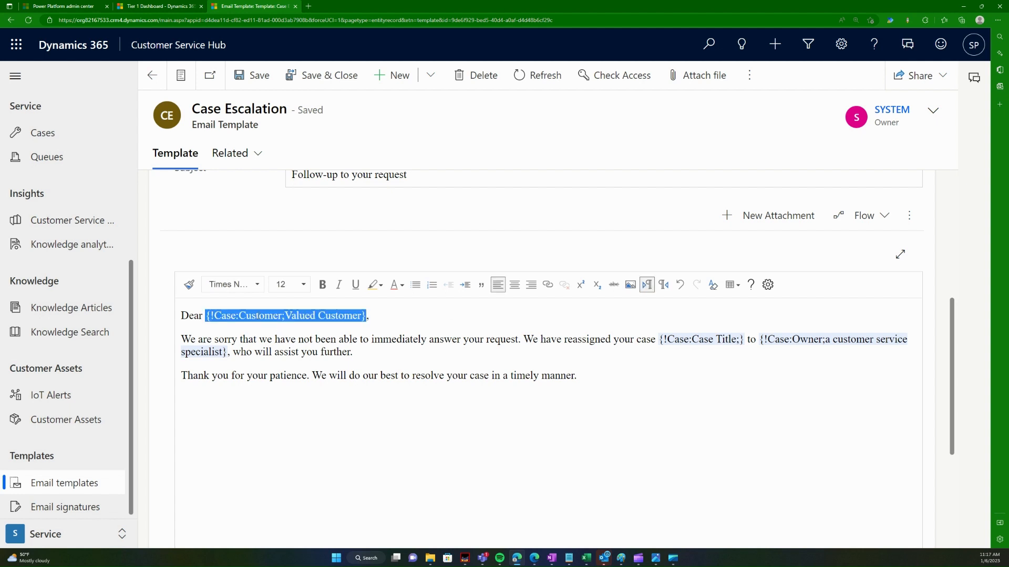
click(256, 340)
click(219, 315)
click(698, 339)
click(780, 343)
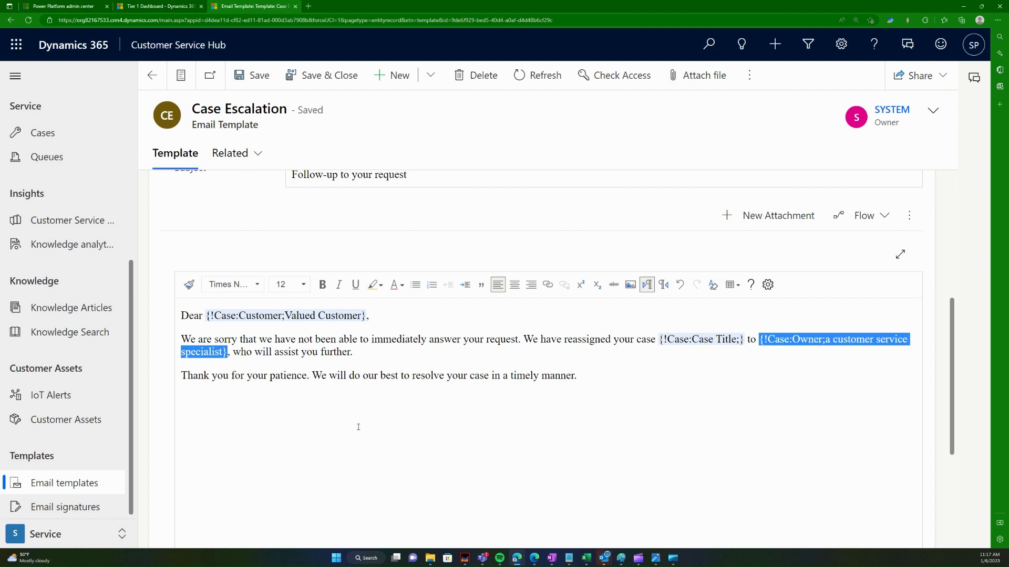
click(351, 397)
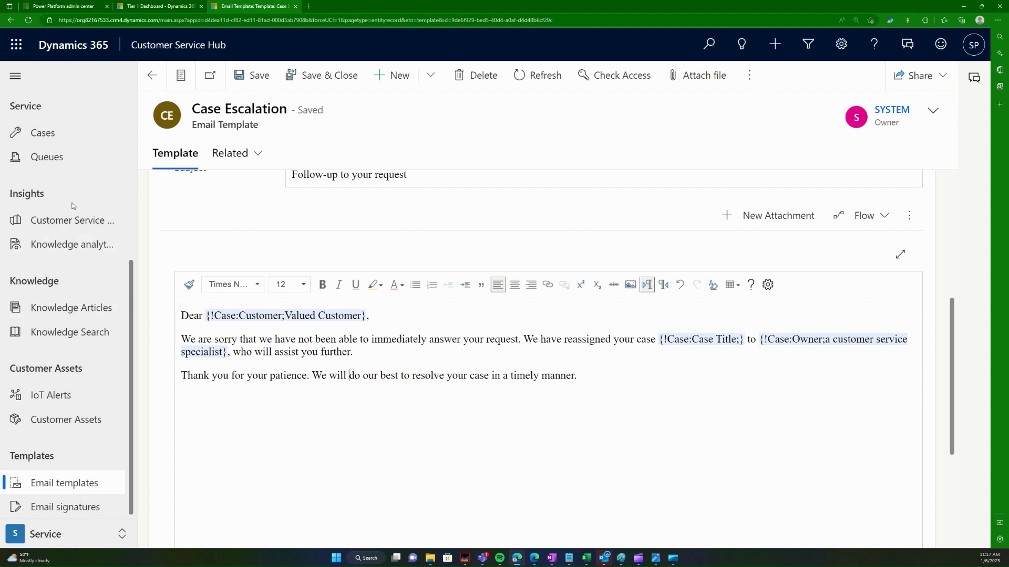
click(42, 133)
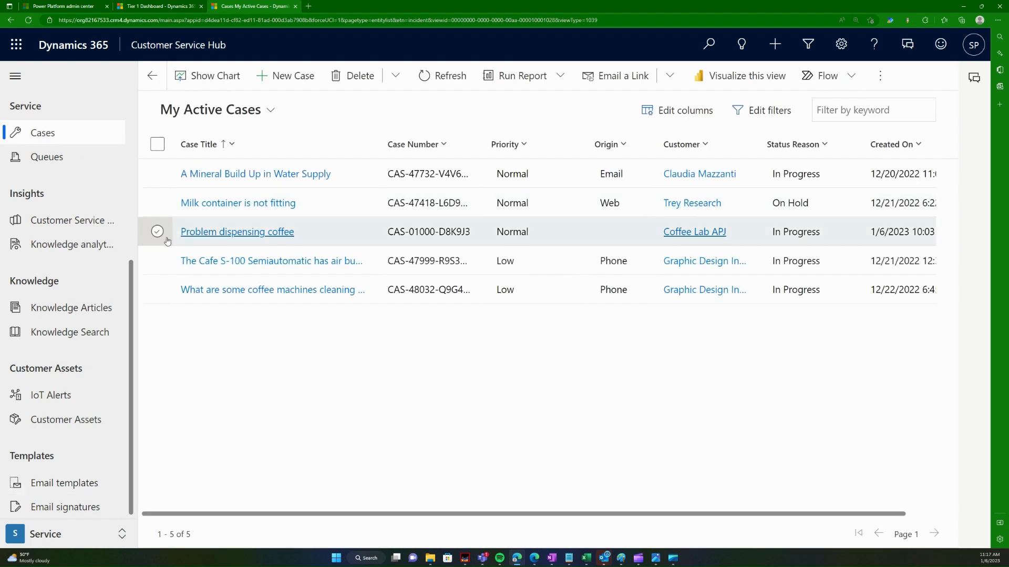
Step: Open the case 'A Mineral Build Up in Water Supply' and start a new email from its timeline
click(253, 174)
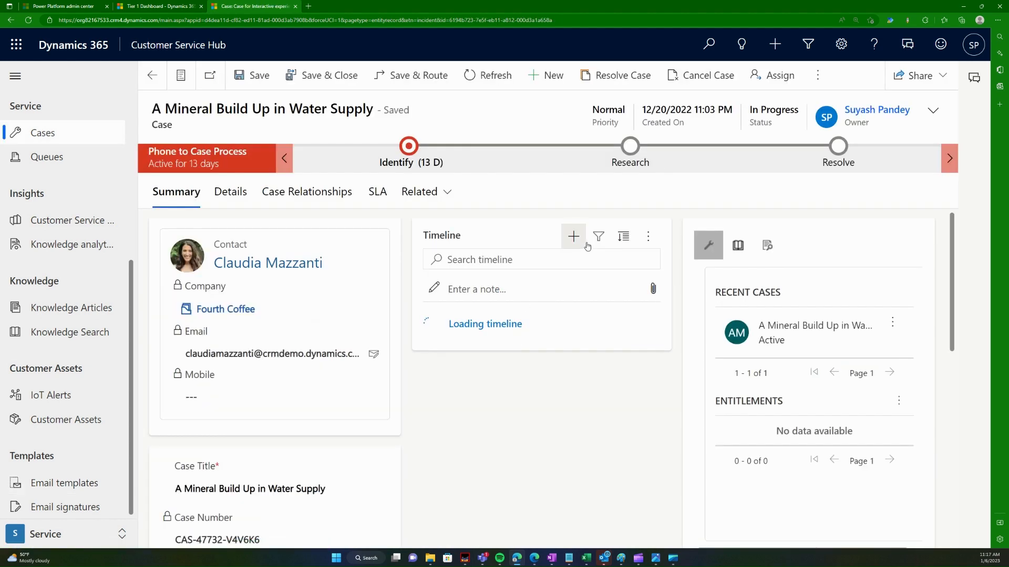
click(583, 241)
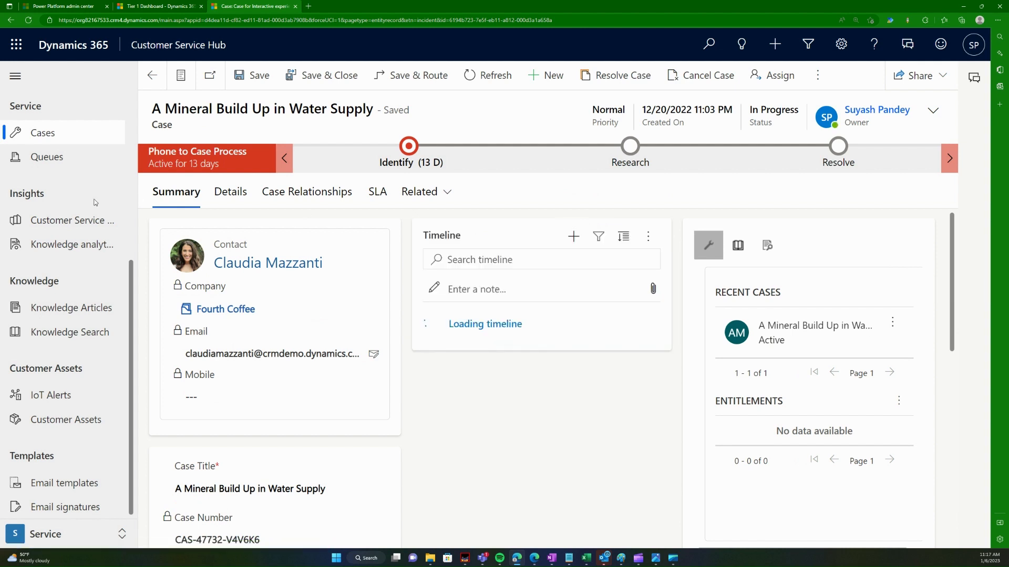
click(590, 237)
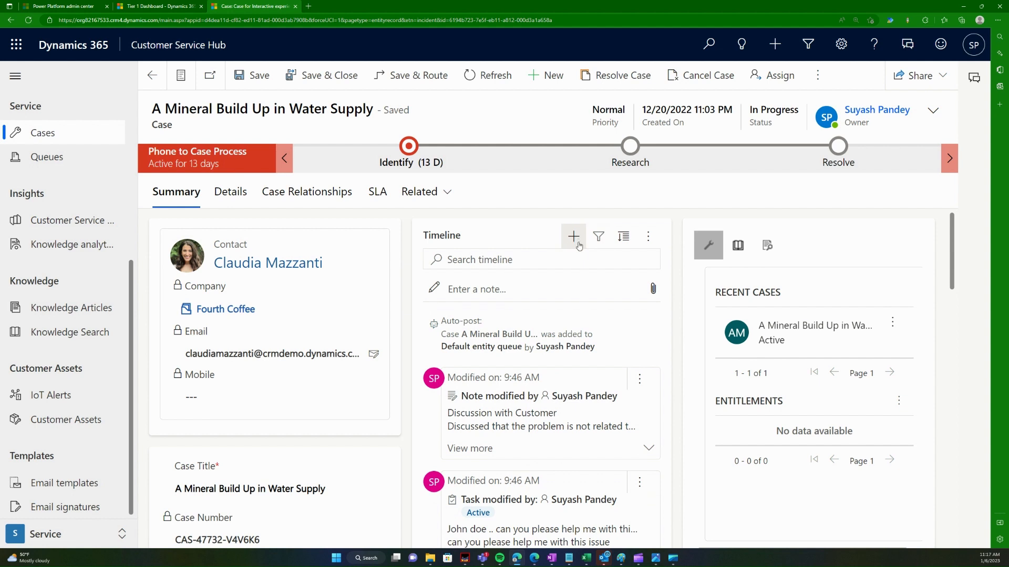
click(578, 245)
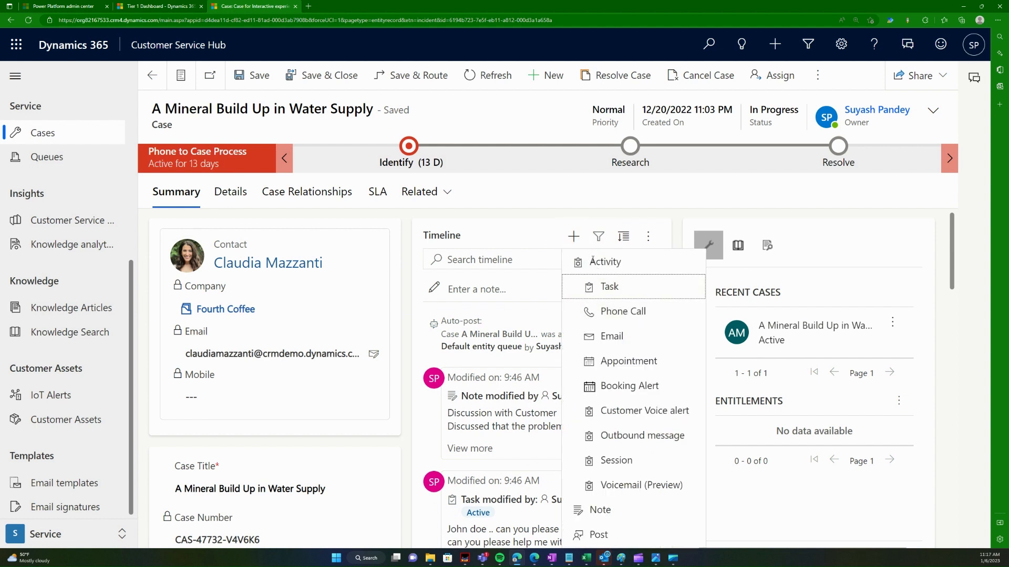
click(617, 434)
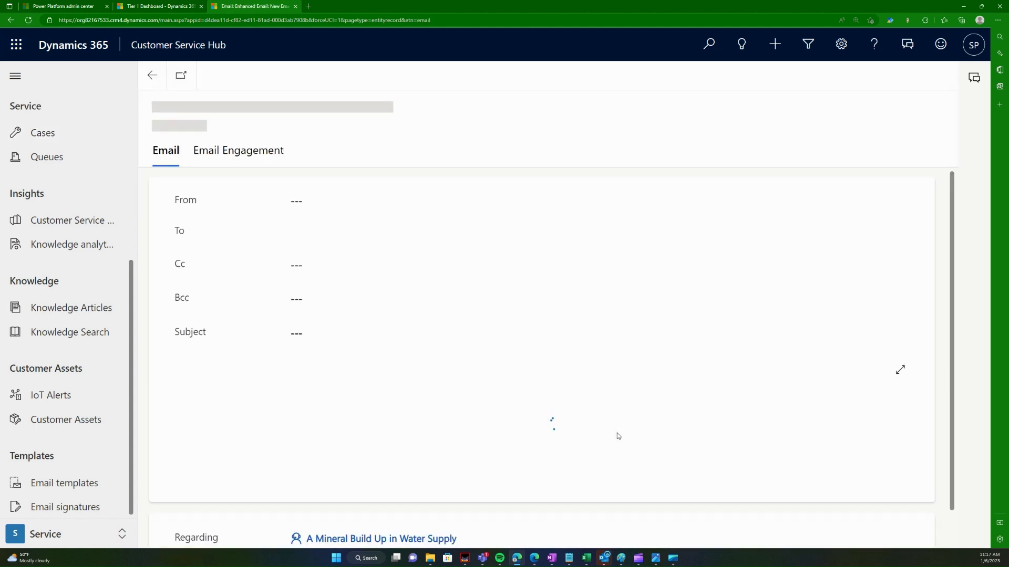
scroll(560, 336, down, 7)
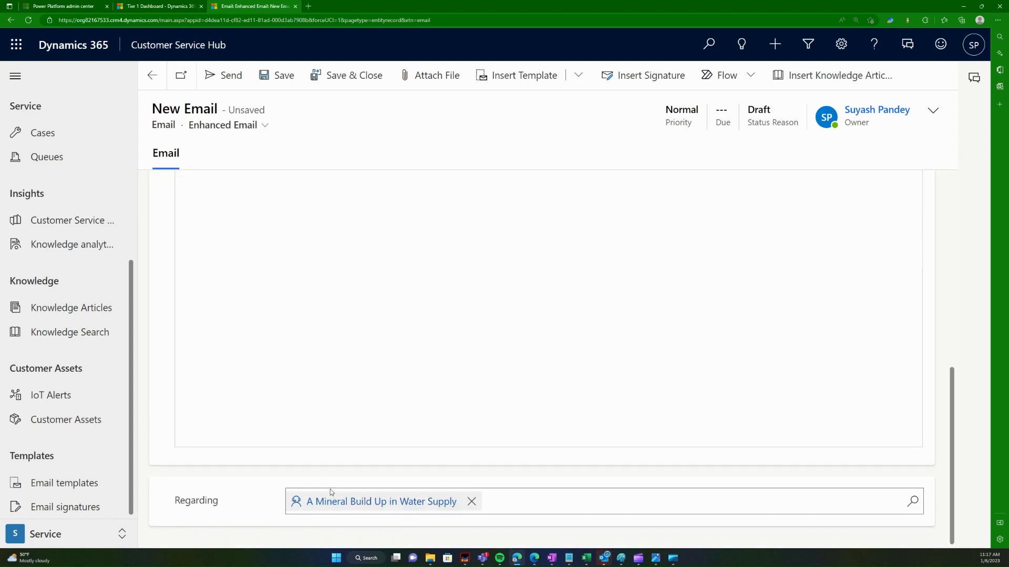
scroll(415, 463, up, 7)
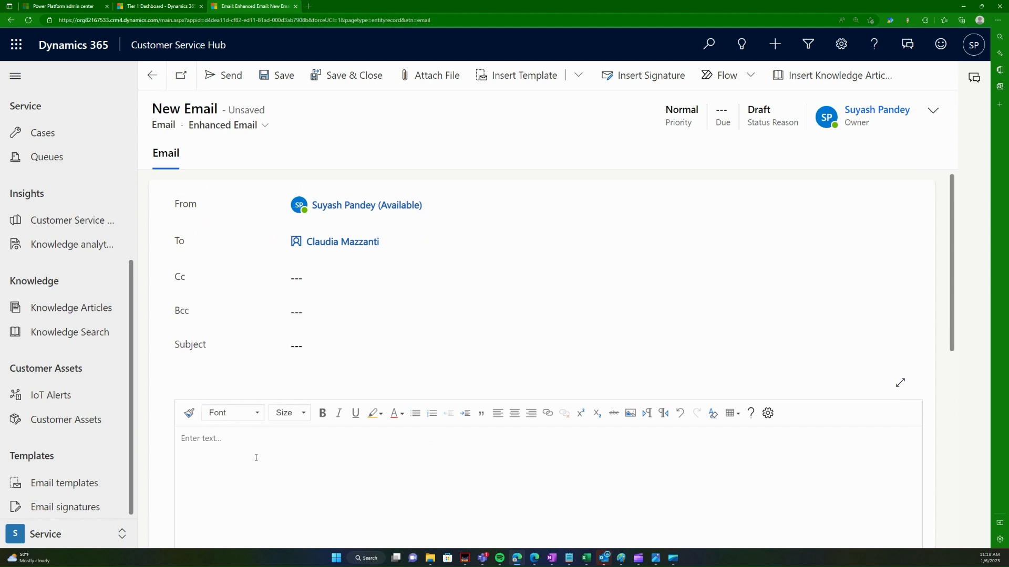
scroll(321, 408, down, 4)
scroll(290, 432, up, 4)
Step: Insert the Case Escalation template into the email, based on the Mineral Build Up case record
click(579, 80)
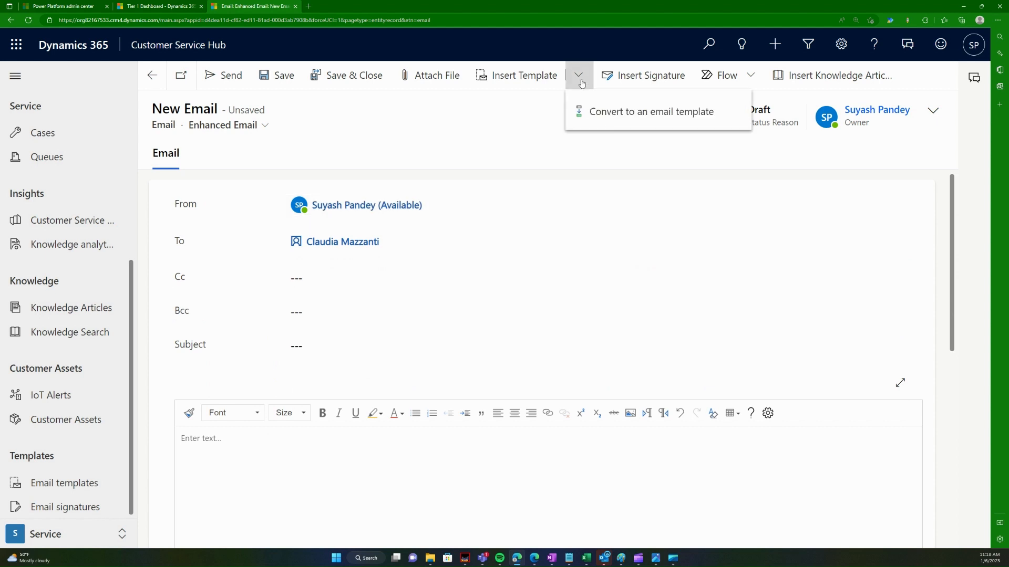
click(544, 80)
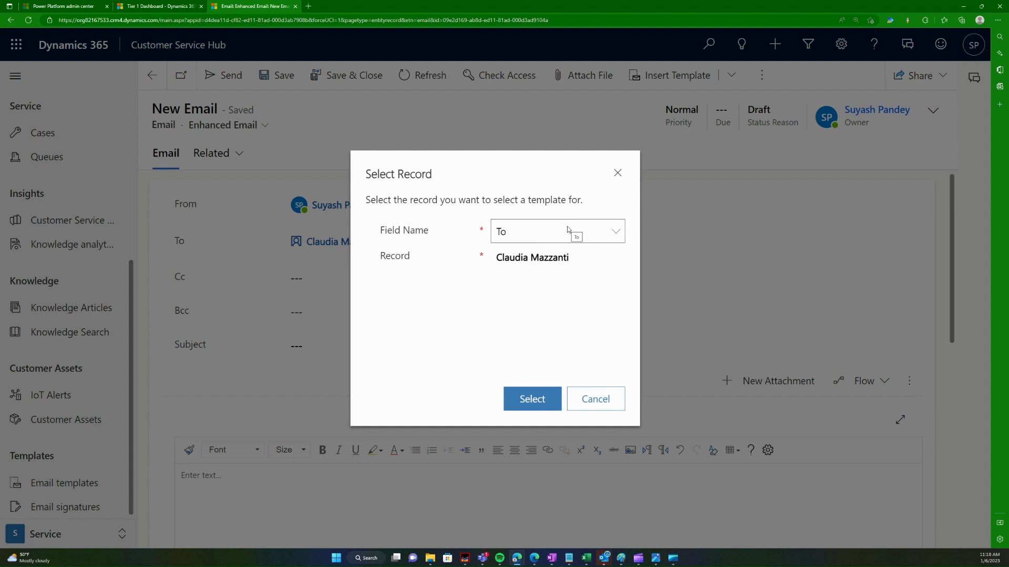
click(568, 230)
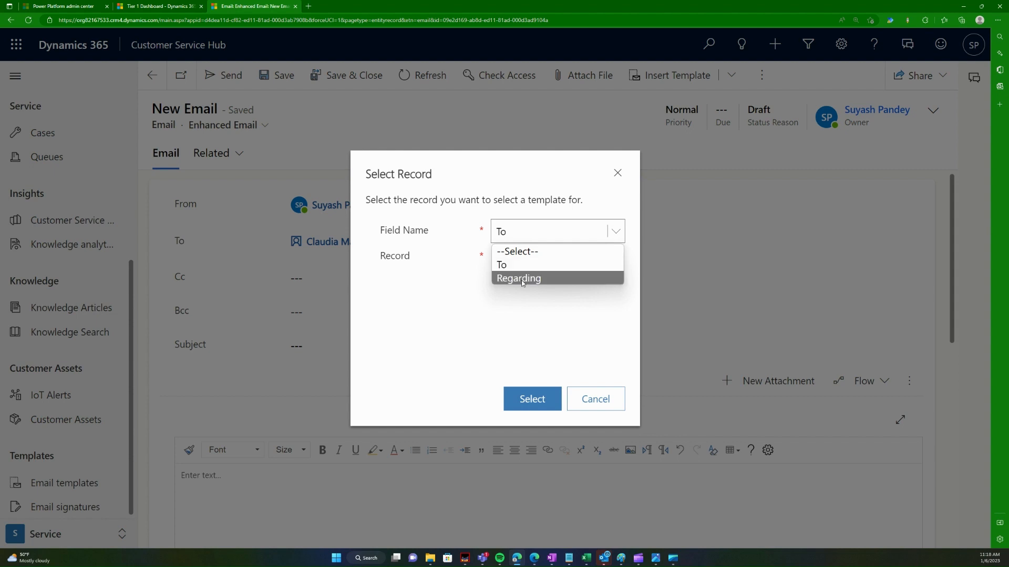
click(521, 283)
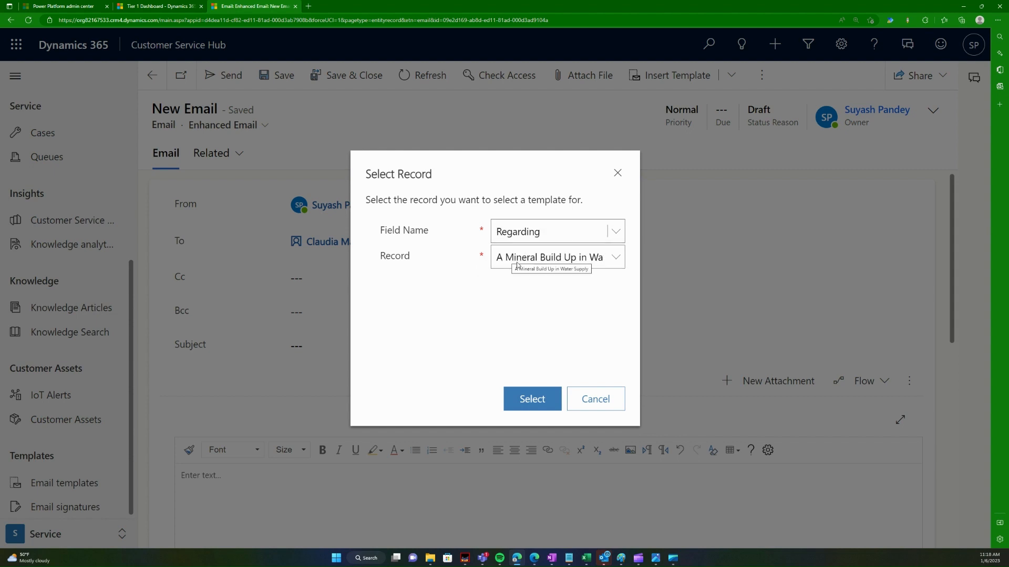
click(530, 399)
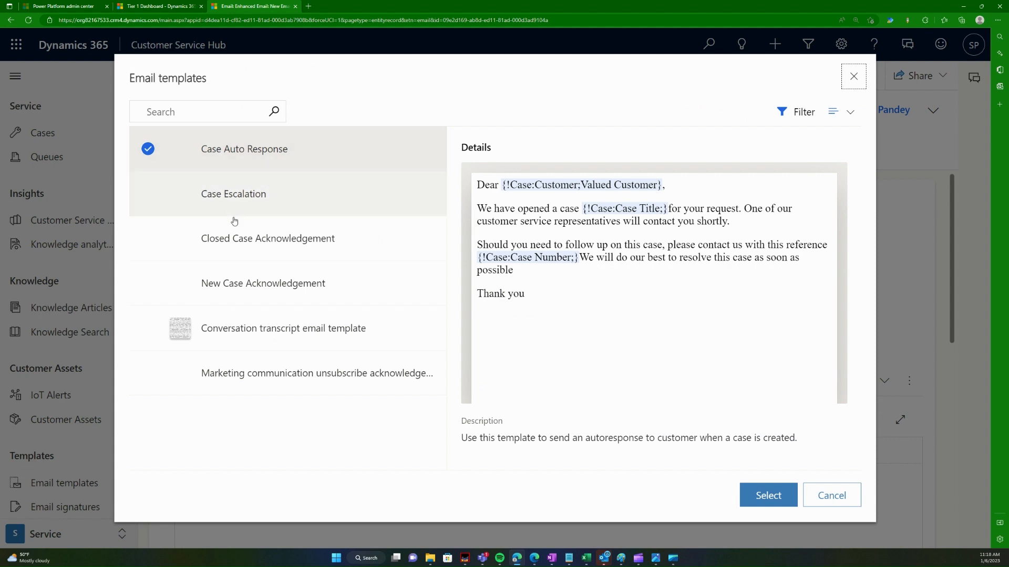
click(193, 208)
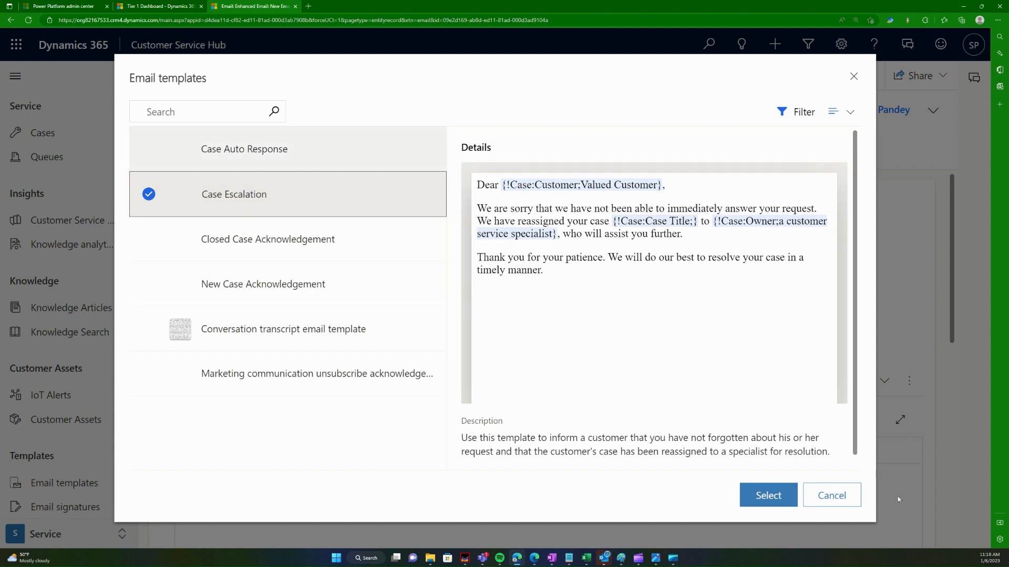
click(778, 499)
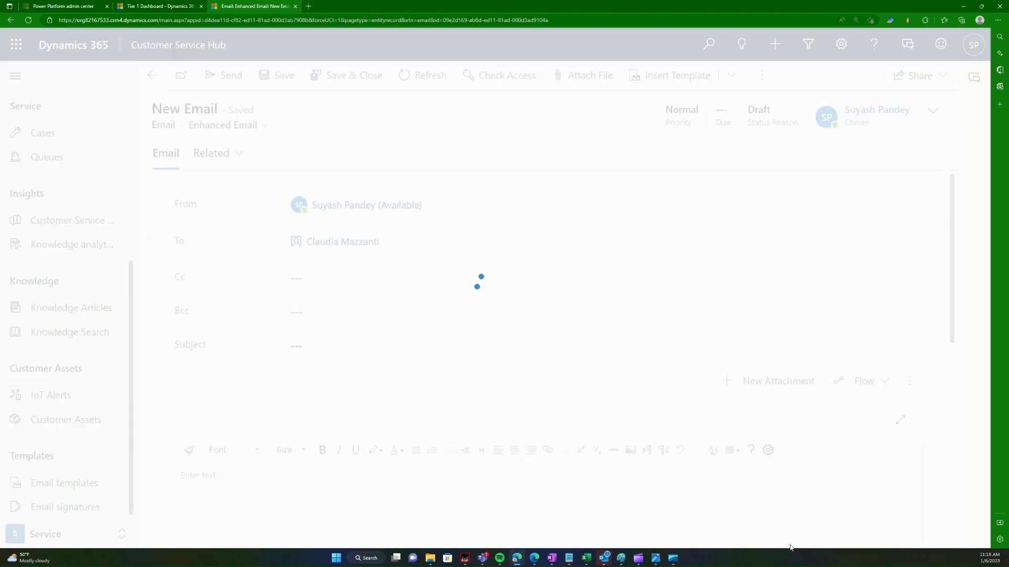
Step: Review the inserted template text and save the 'Follow-up to your request' email to the case
scroll(465, 353, down, 2)
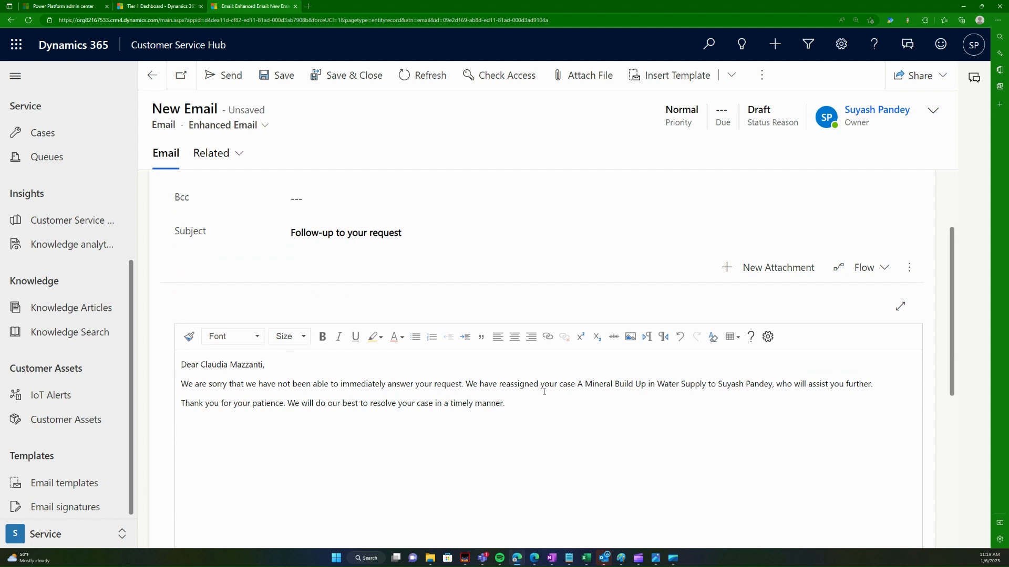
drag(578, 384, 709, 384)
click(562, 427)
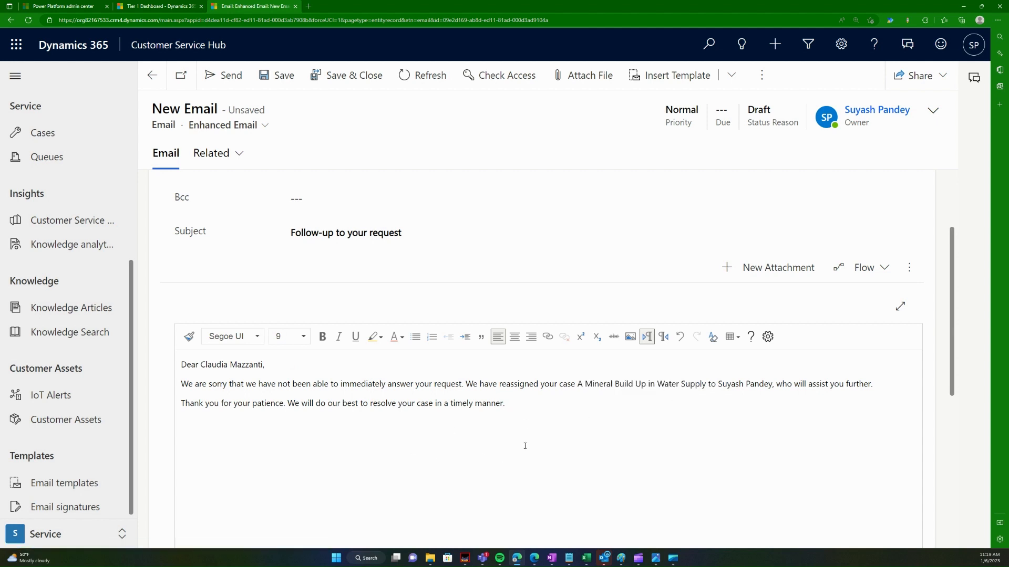
scroll(567, 473, down, 5)
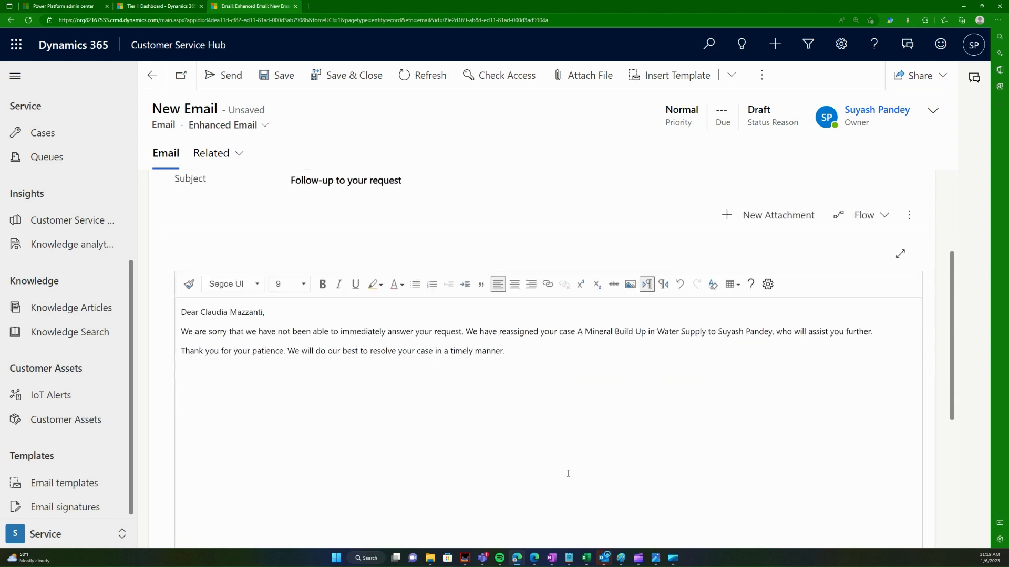
scroll(567, 473, up, 5)
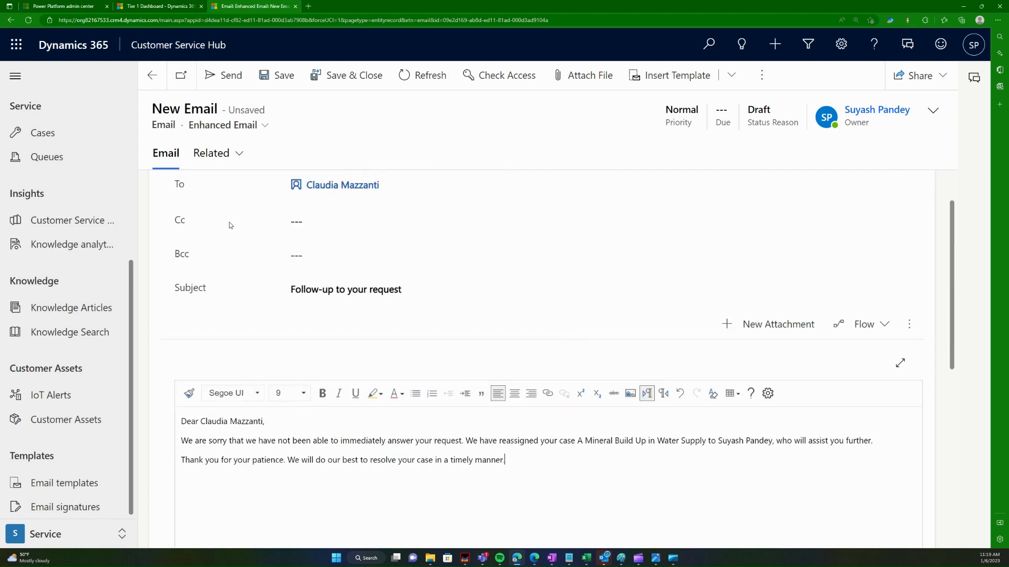
click(331, 80)
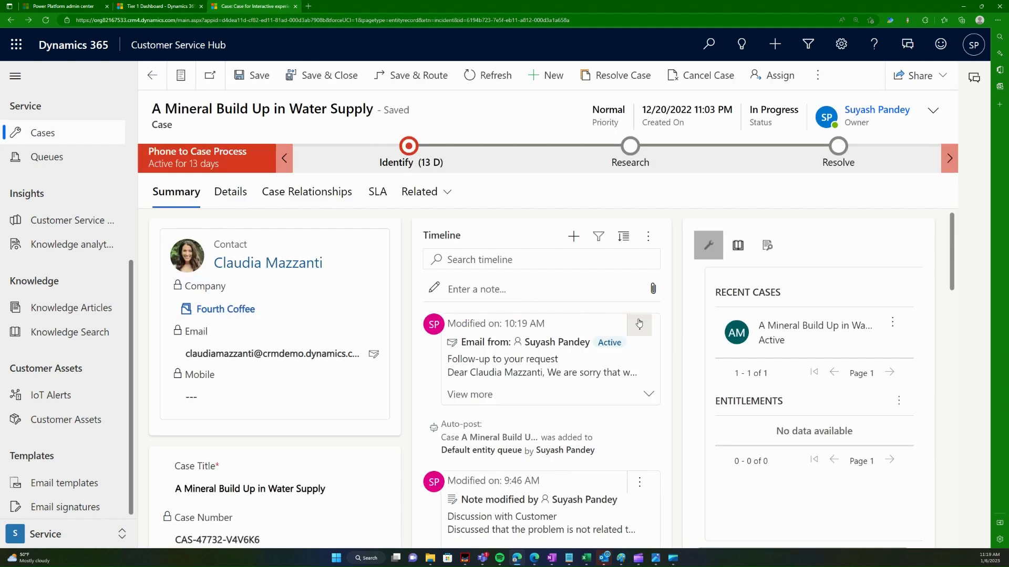
Step: Expand the follow-up email on the timeline, then move via Activities to the Tier 1 Dashboard
click(644, 396)
scroll(657, 394, down, 2)
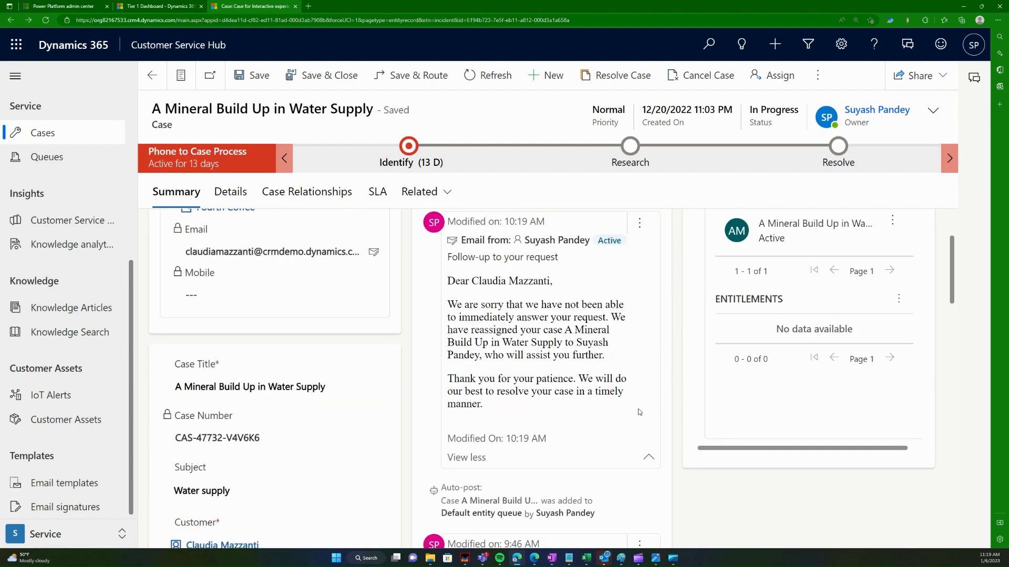
scroll(640, 412, up, 2)
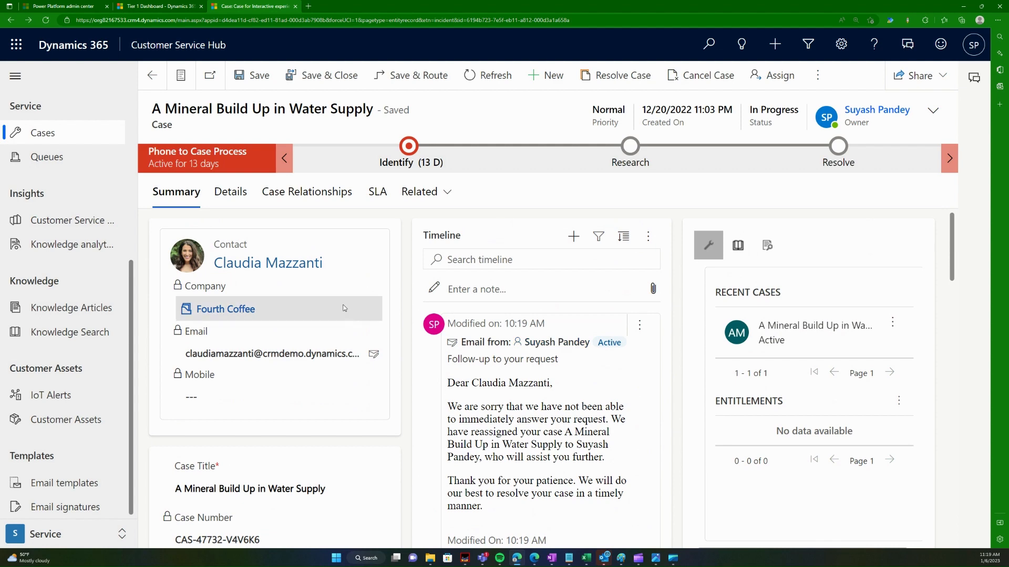
scroll(53, 237, up, 4)
scroll(52, 236, up, 2)
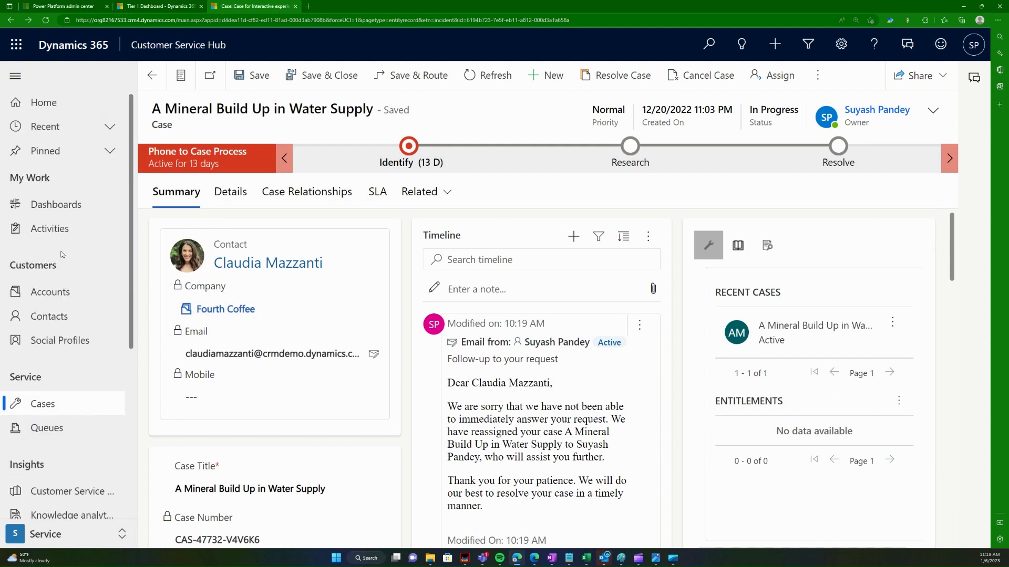
click(84, 232)
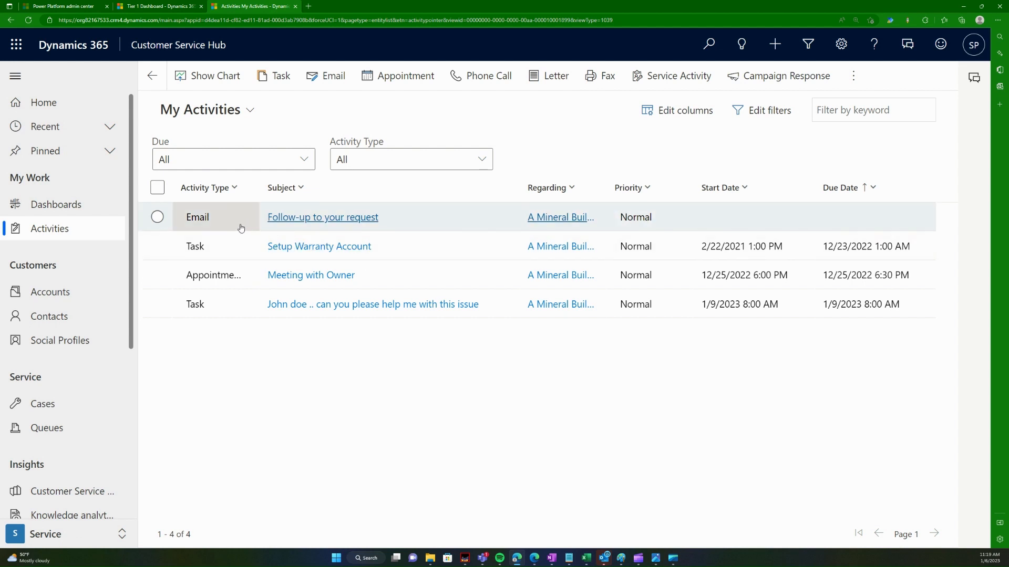
click(59, 205)
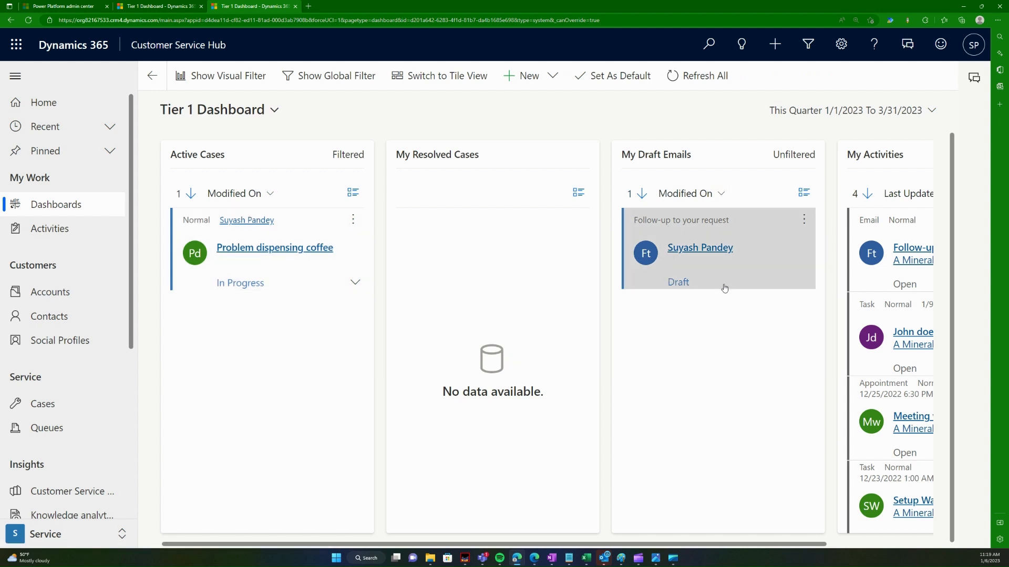
key(ctrl+minus)
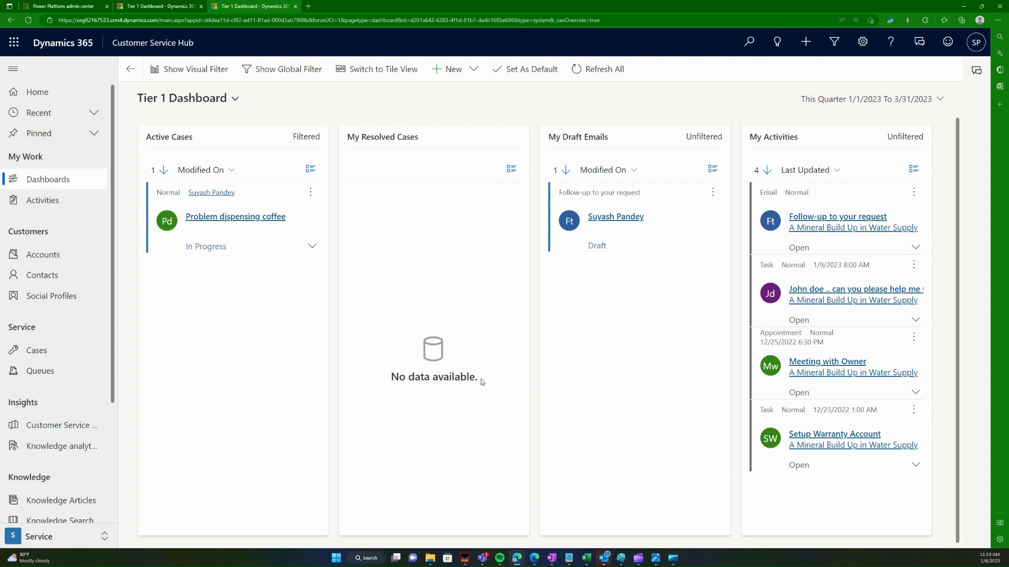
key(ctrl+plus)
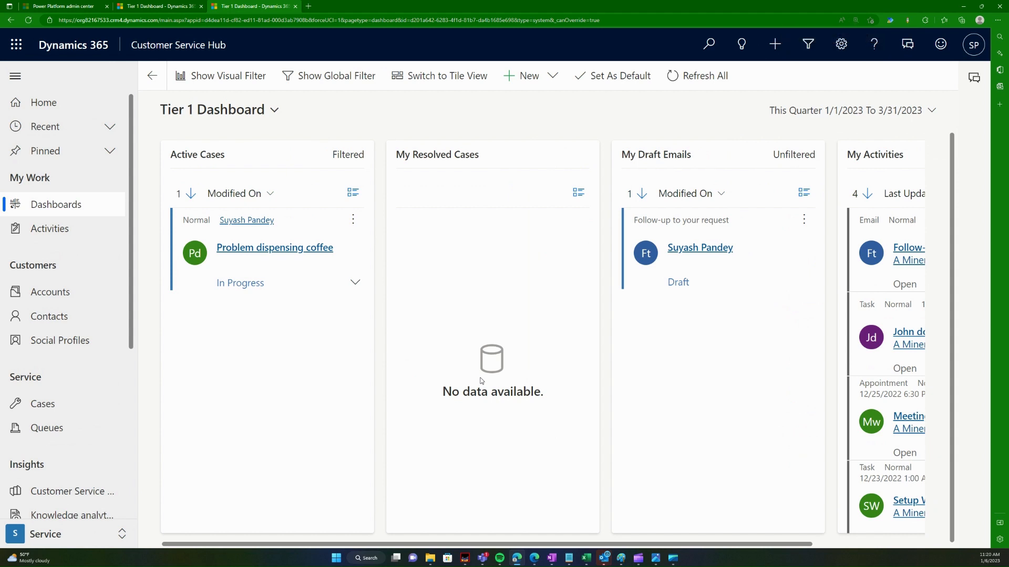
drag(749, 546, 805, 549)
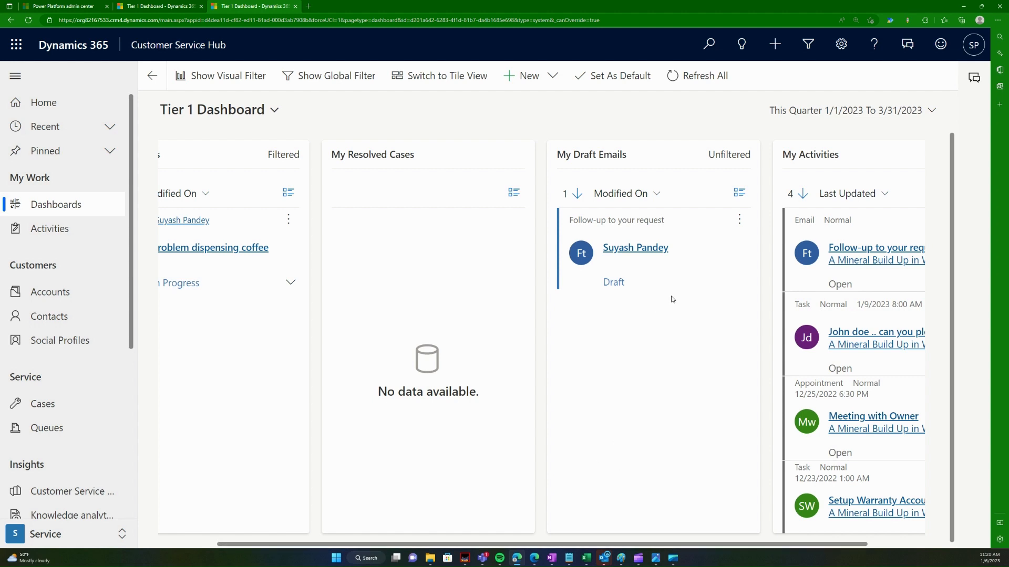
drag(856, 545, 965, 548)
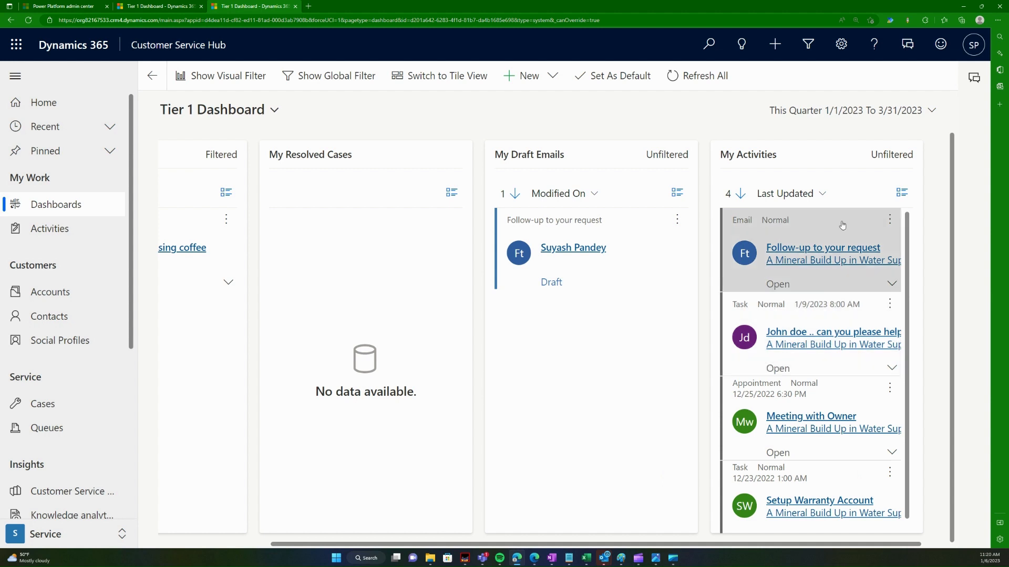
Step: Switch the dashboard date range to Today, then Yesterday, and go to My Activities
click(840, 120)
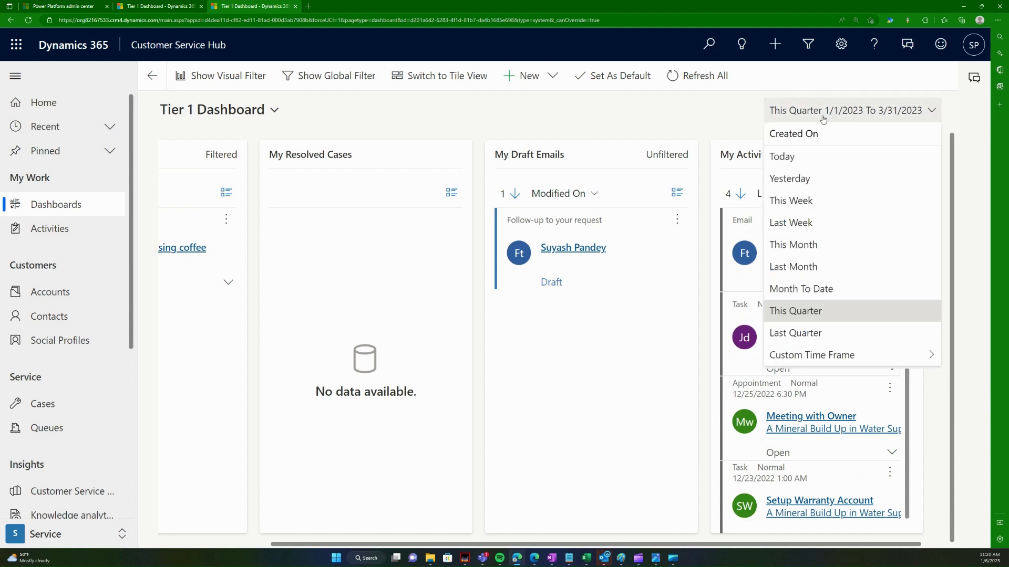
click(785, 158)
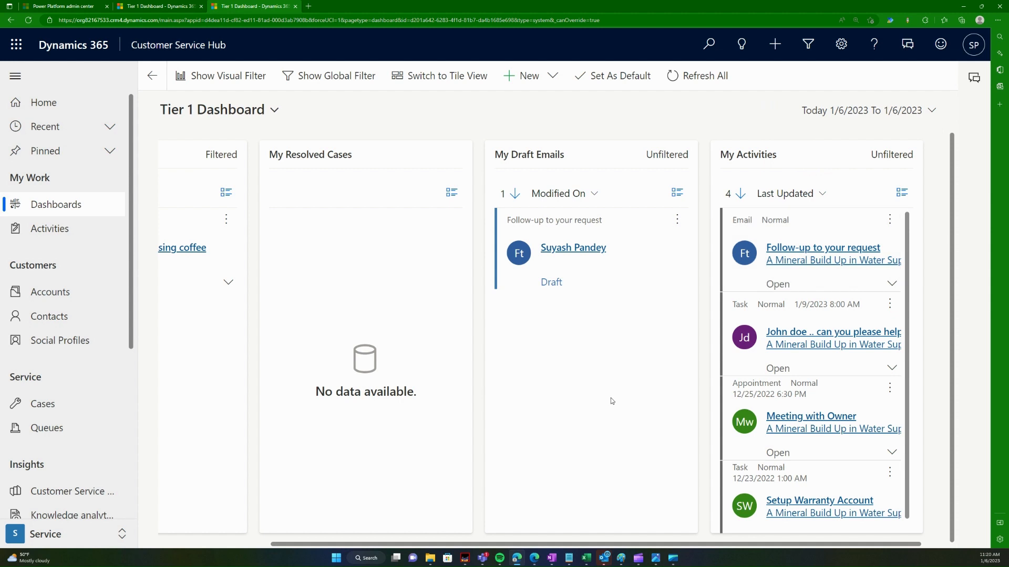
drag(585, 545, 579, 545)
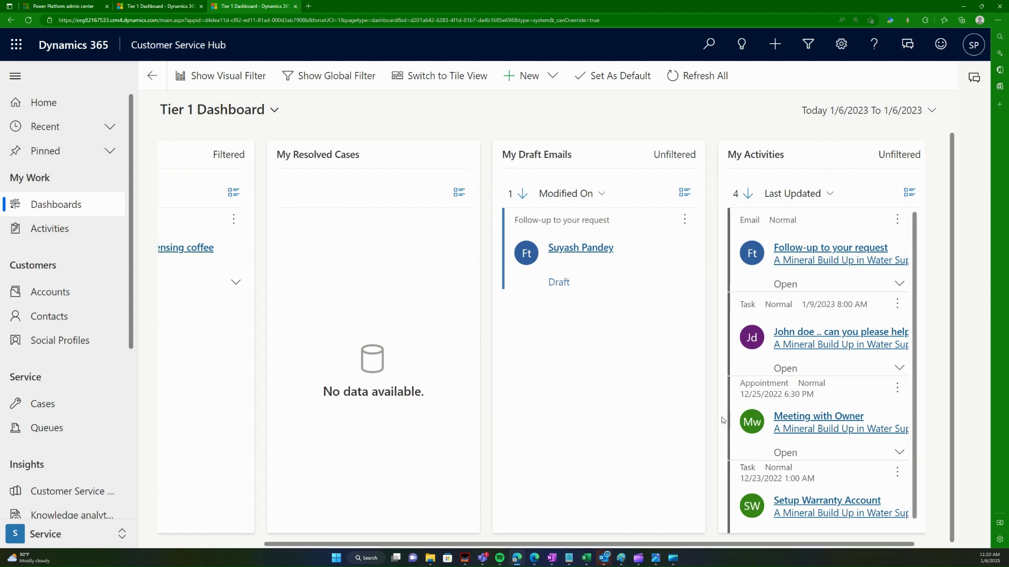
click(867, 111)
click(841, 179)
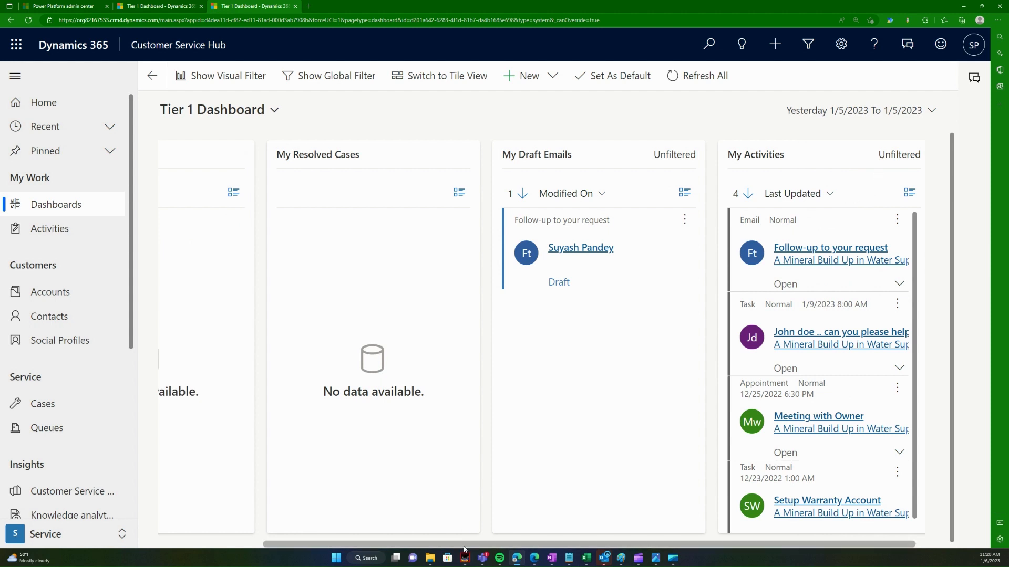
drag(465, 545, 424, 548)
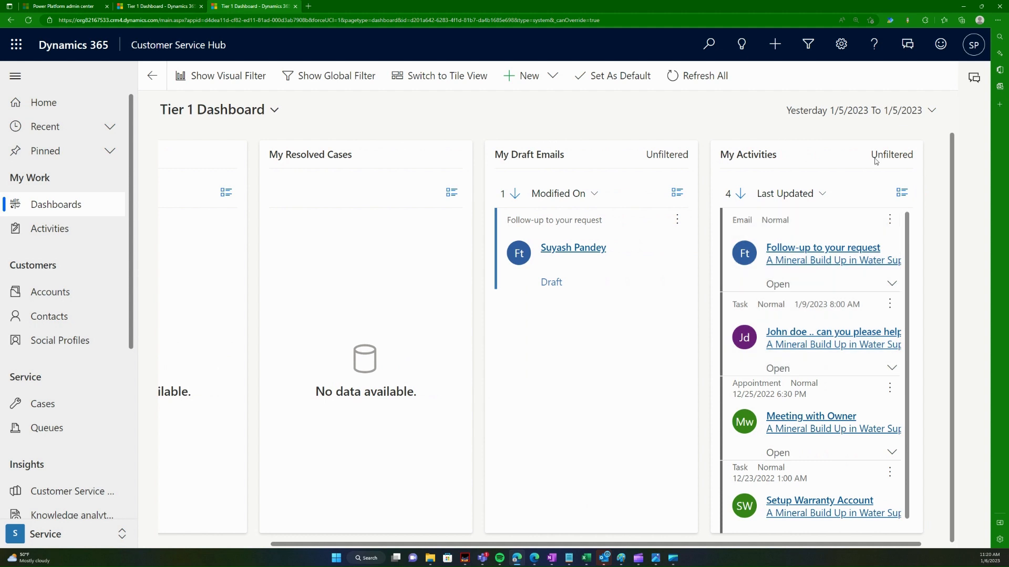
click(883, 111)
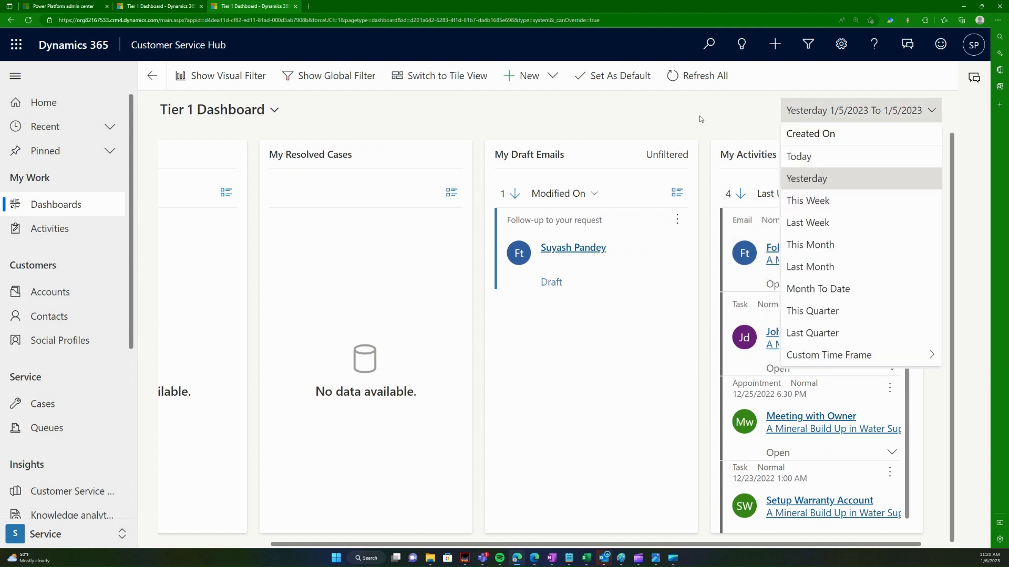
click(55, 235)
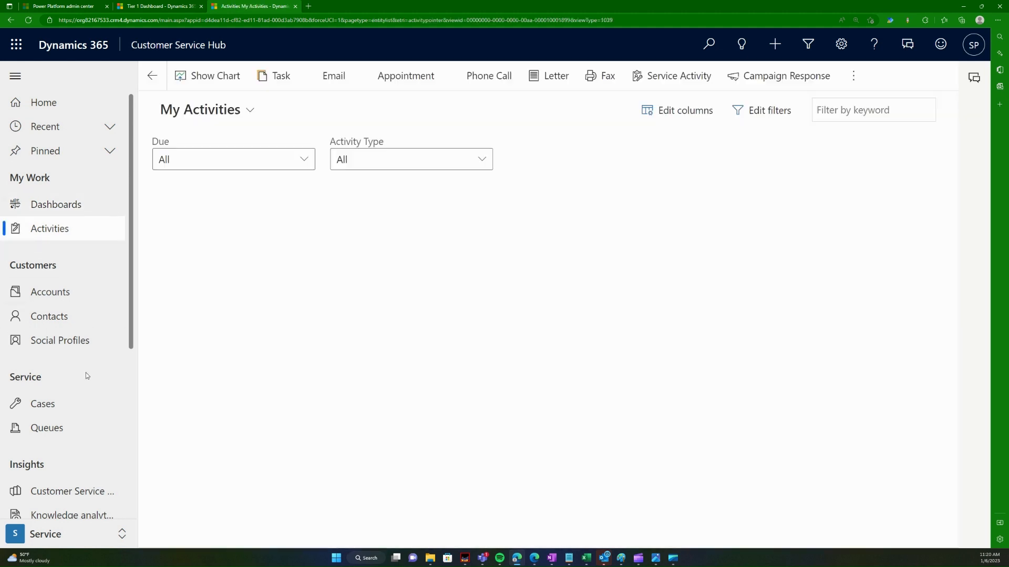
Step: Open the email signatures list and switch to the view showing all signatures
scroll(95, 437, down, 5)
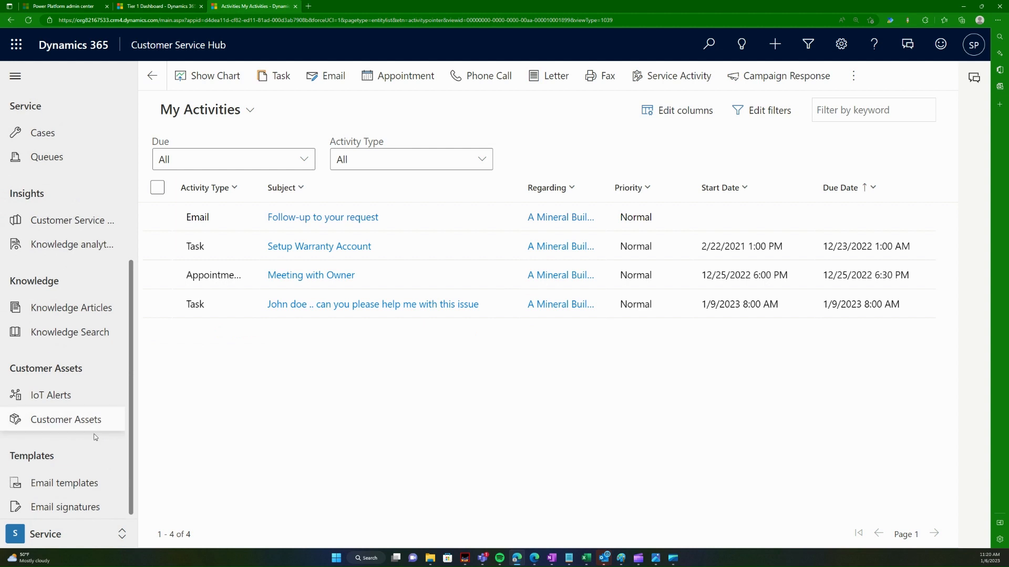
click(85, 507)
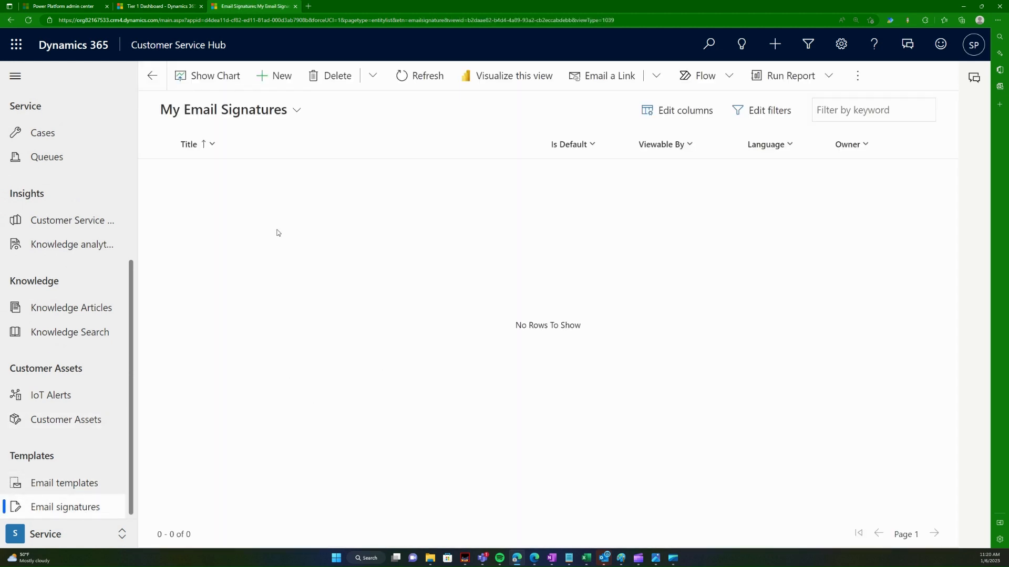
click(266, 115)
click(247, 165)
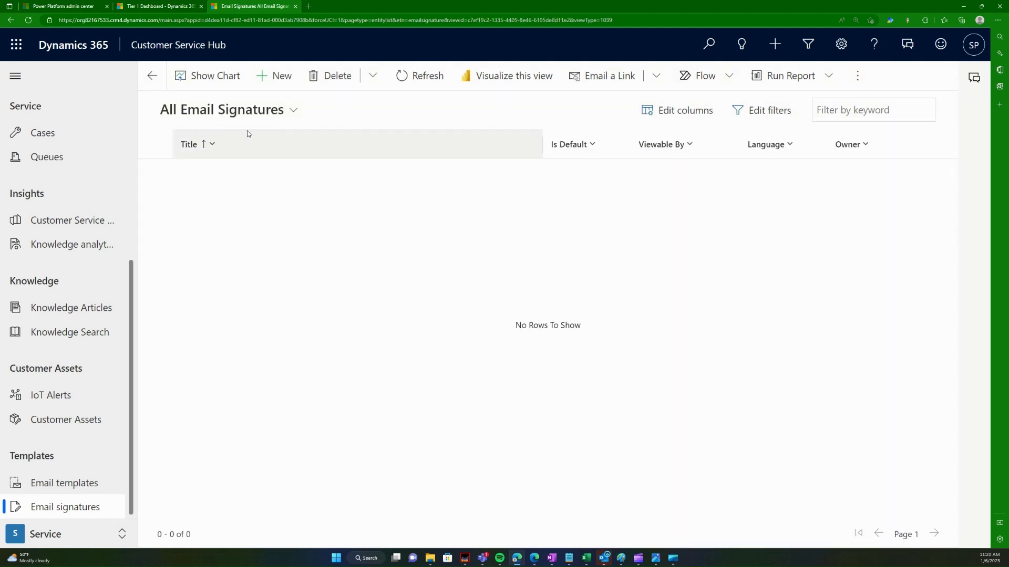
Step: Create a new email signature named after the user and set it as the default
click(273, 76)
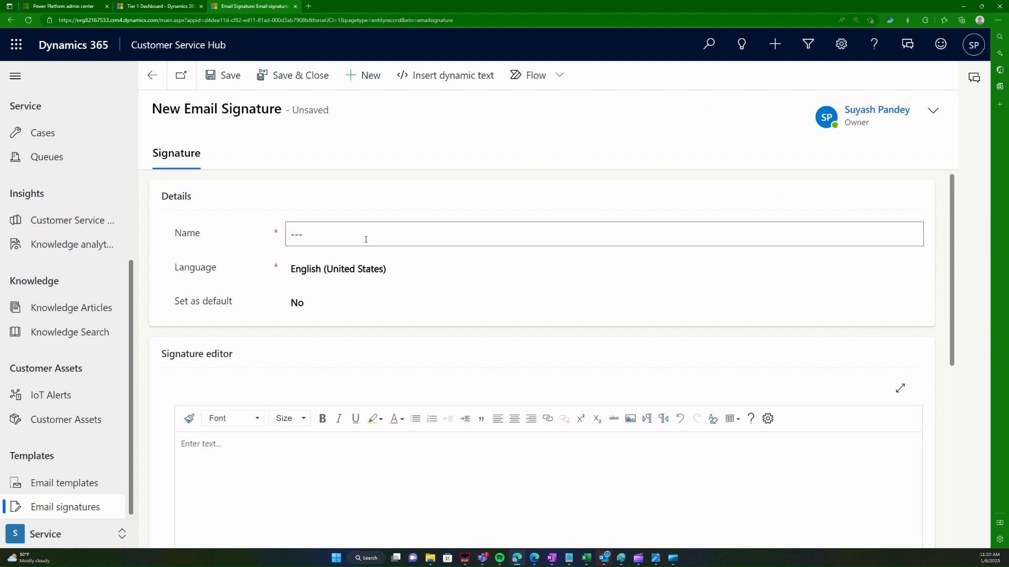
text(Suyash's Signature)
scroll(345, 328, down, 1)
scroll(288, 333, up, 1)
click(310, 302)
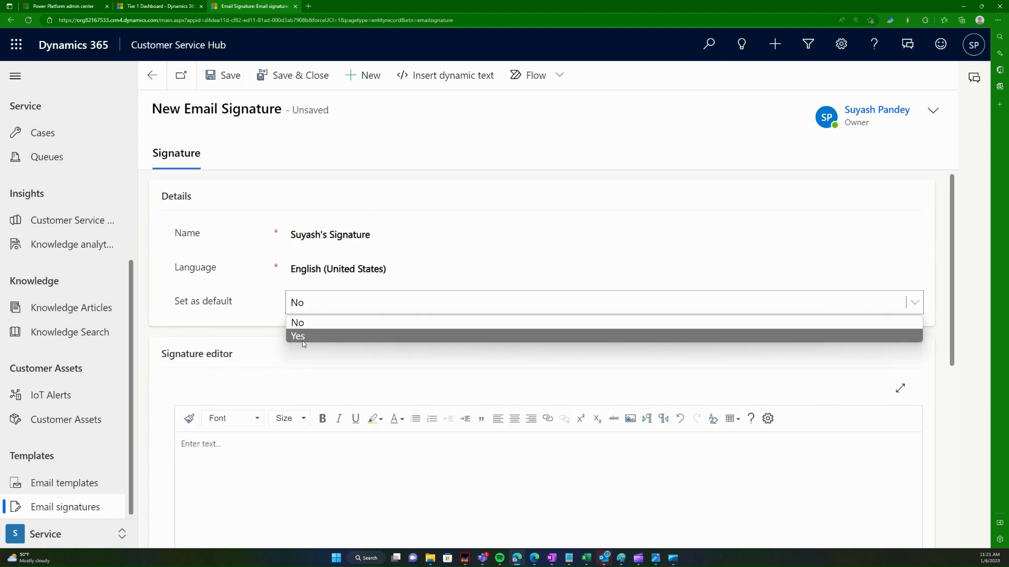
click(302, 336)
Step: Write 'Regards,' followed by the user's full name in the signature body
scroll(306, 385, down, 2)
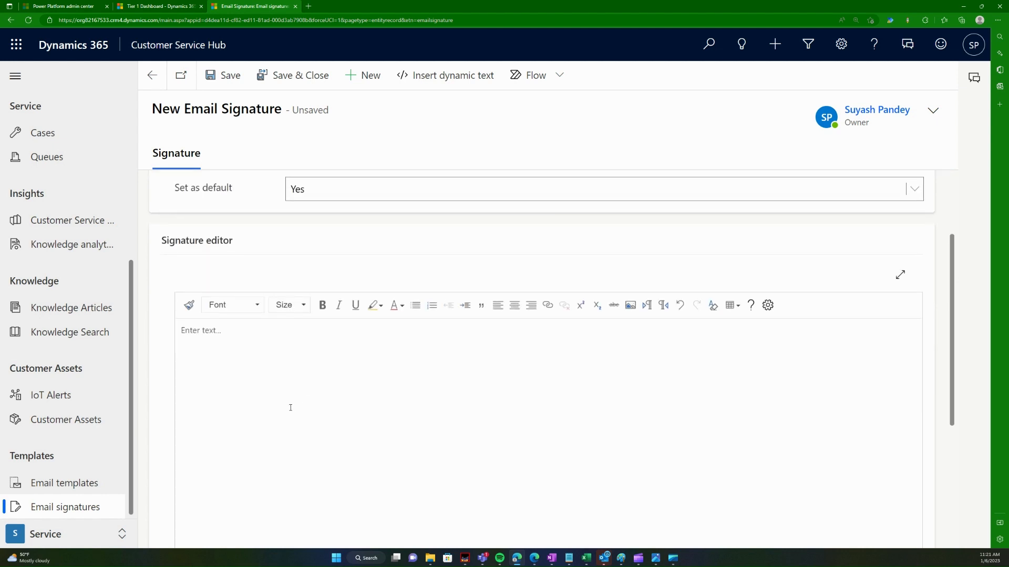
click(293, 393)
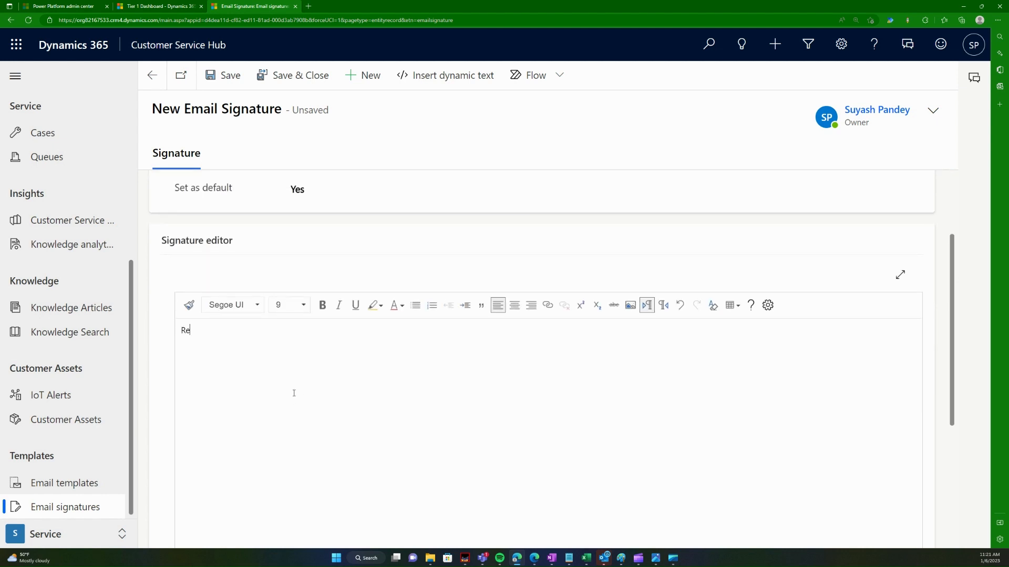
scroll(301, 394, down, 5)
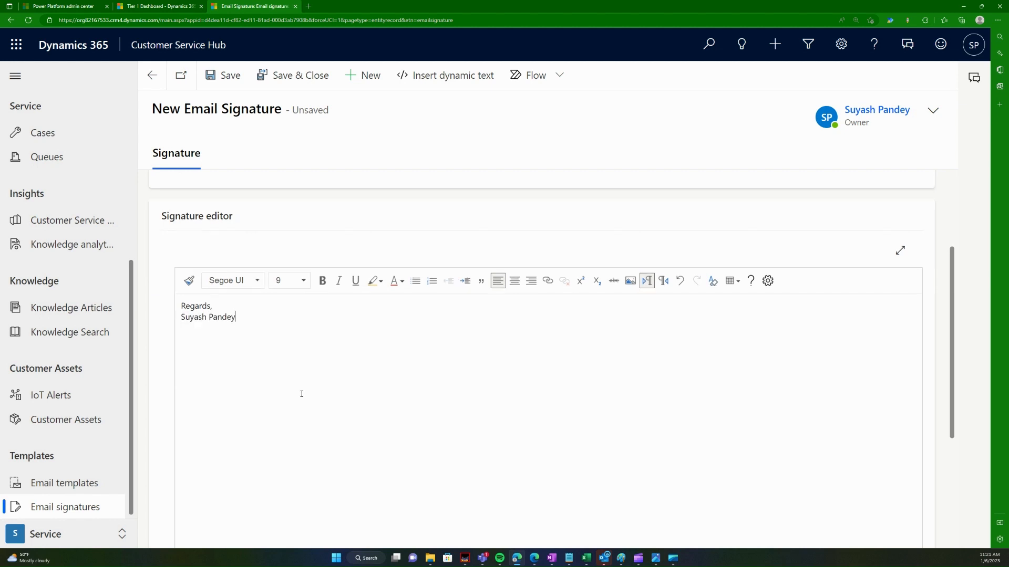
scroll(302, 412, up, 8)
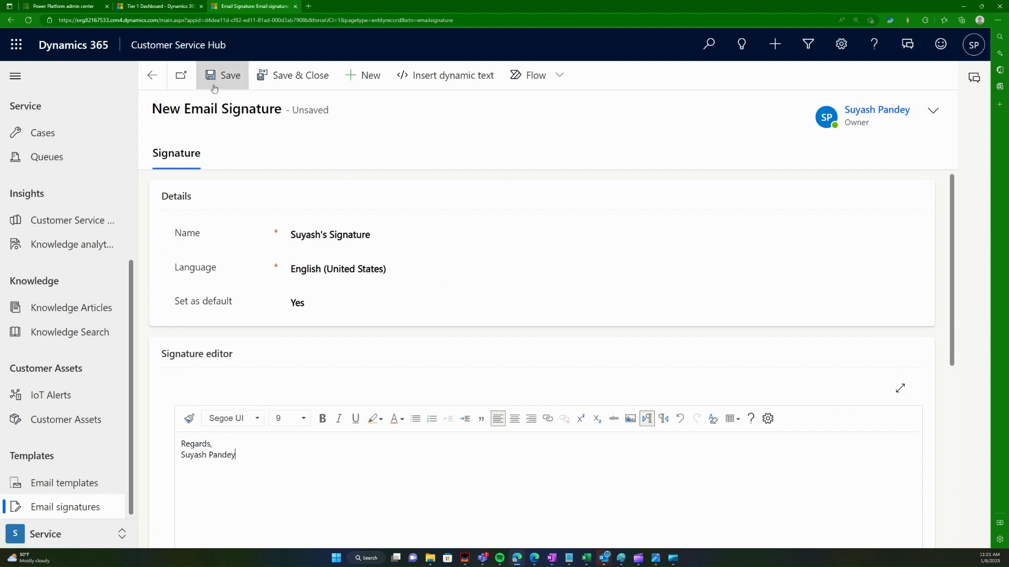
Step: Make the signature's name line bold and italic, then save and close the signature
click(469, 86)
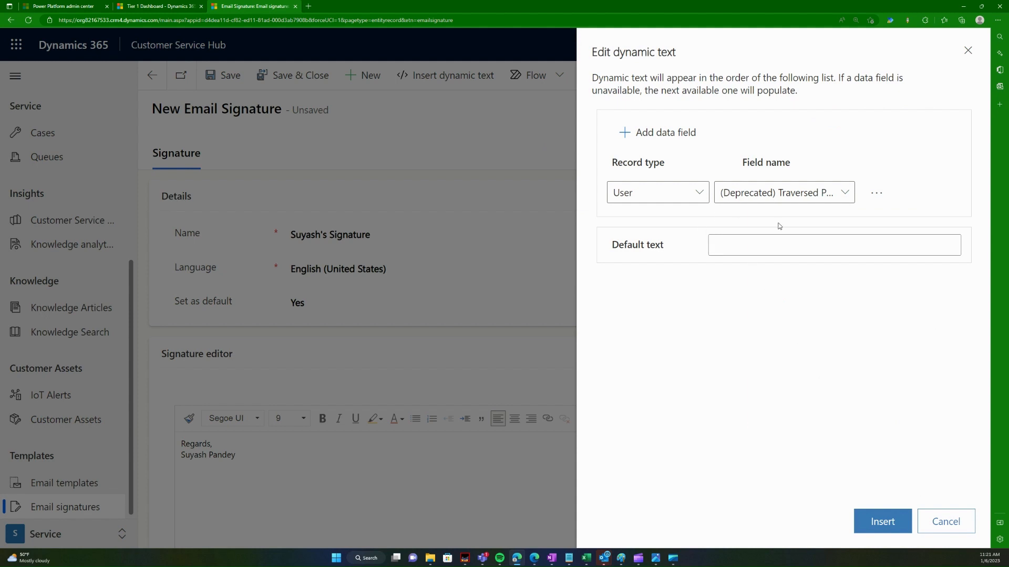
click(942, 522)
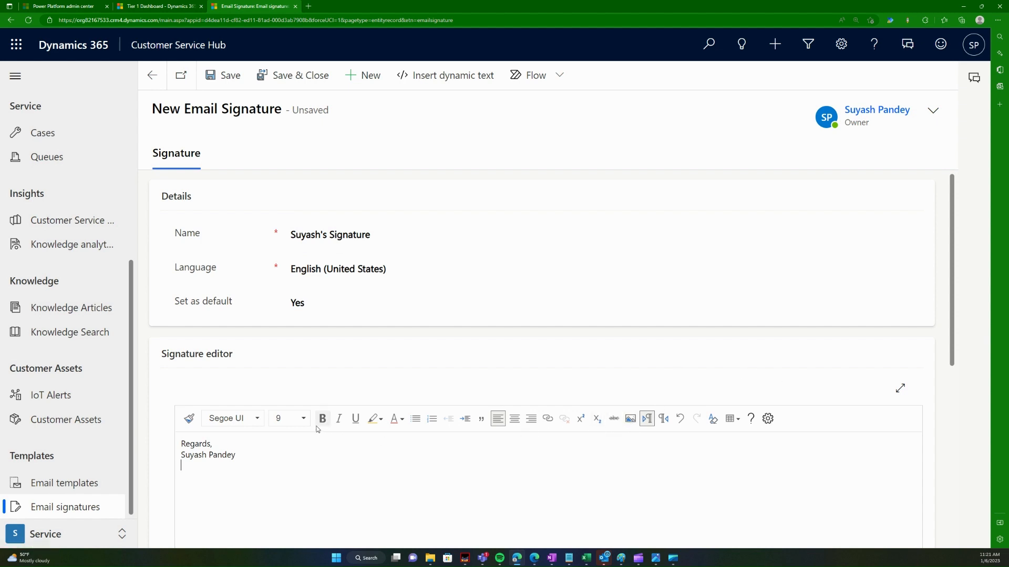
drag(202, 454, 239, 455)
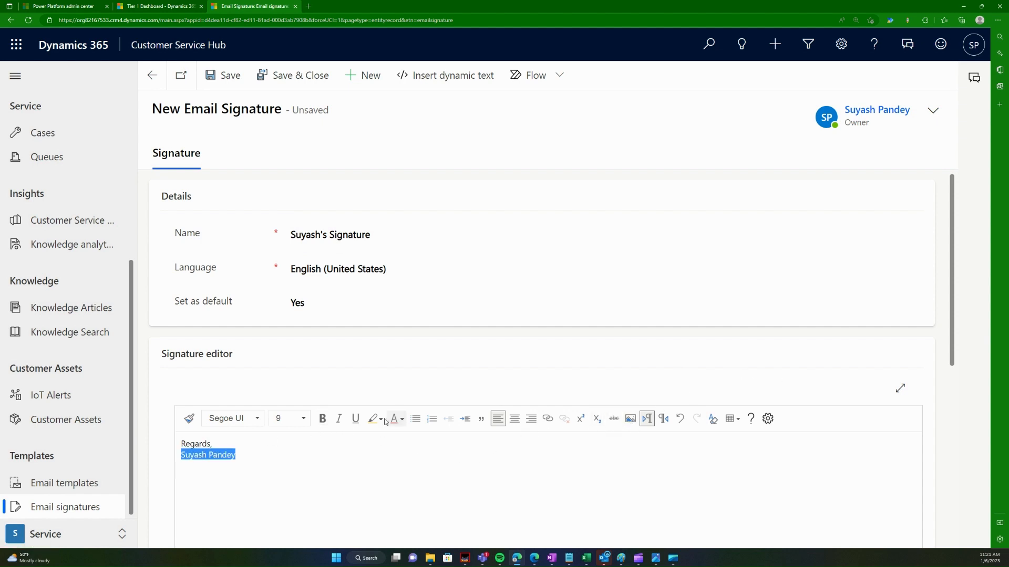
click(322, 419)
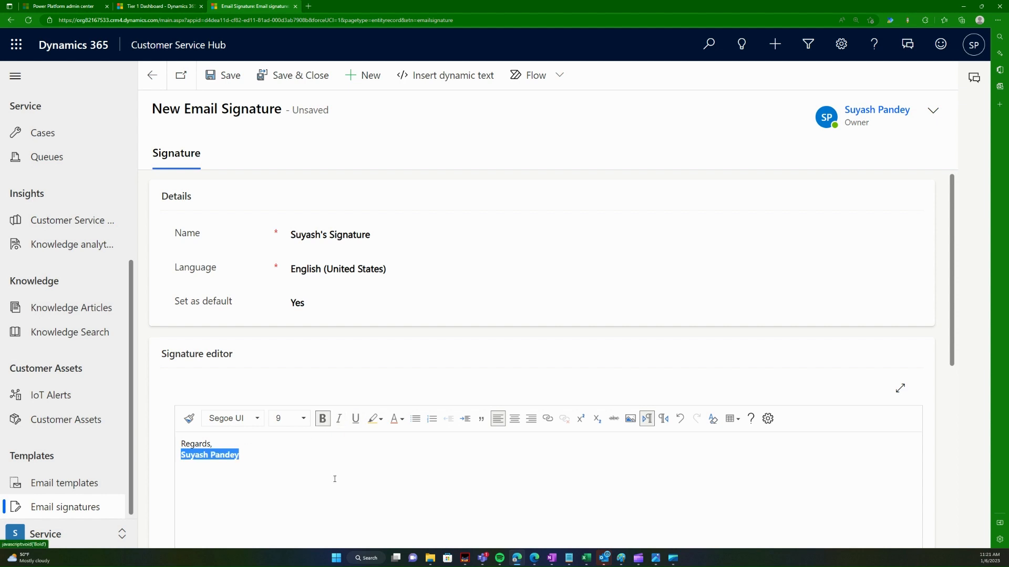
click(339, 419)
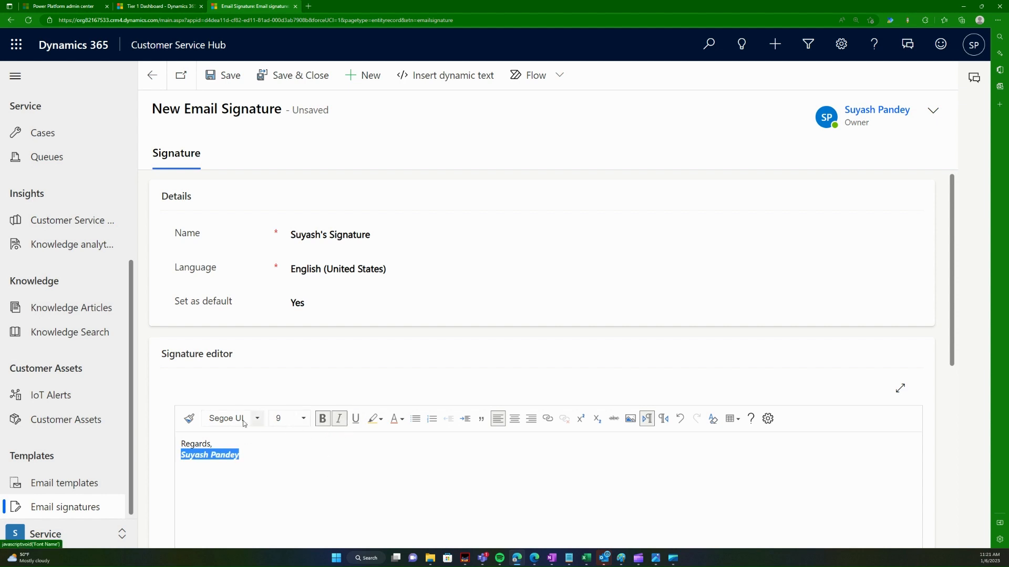
click(331, 488)
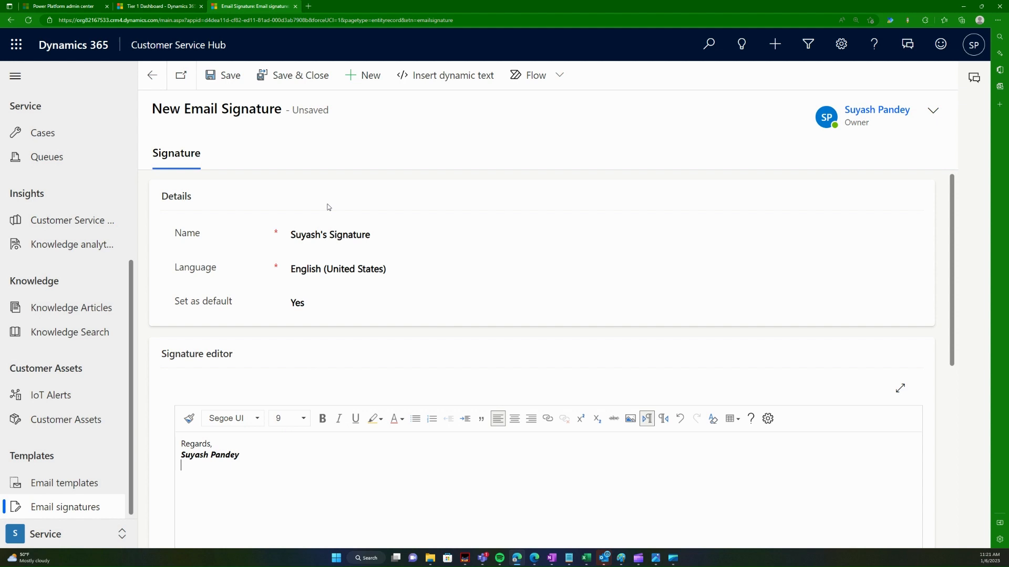
click(303, 75)
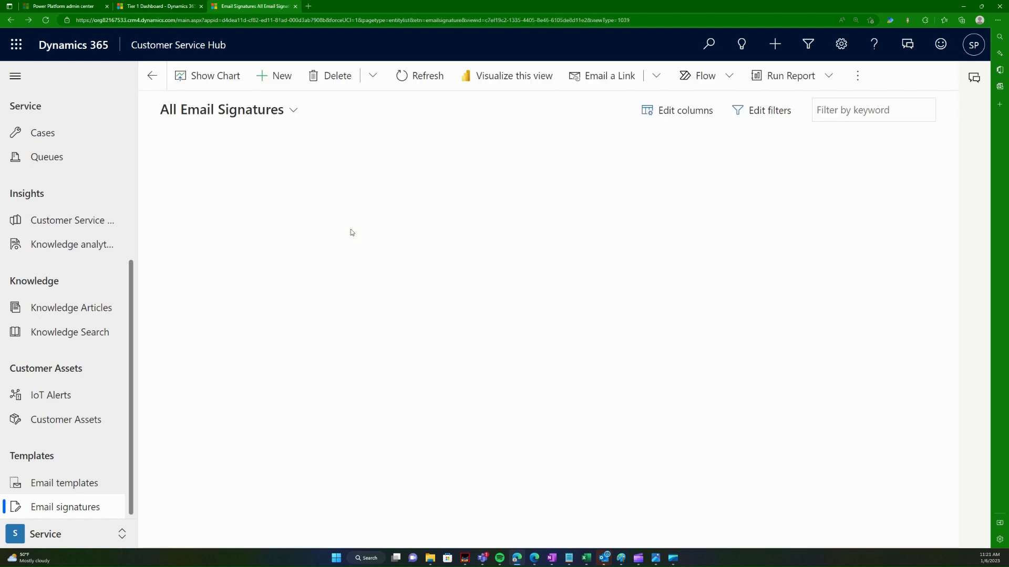
Step: Confirm the new default signature in the My Email Signatures view, then return to My Activities
click(253, 111)
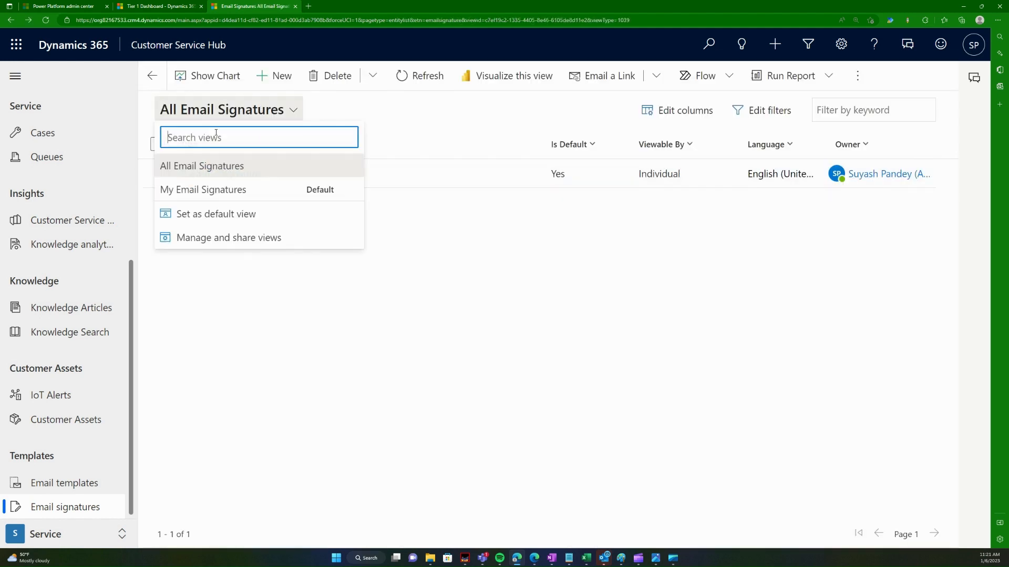
click(210, 190)
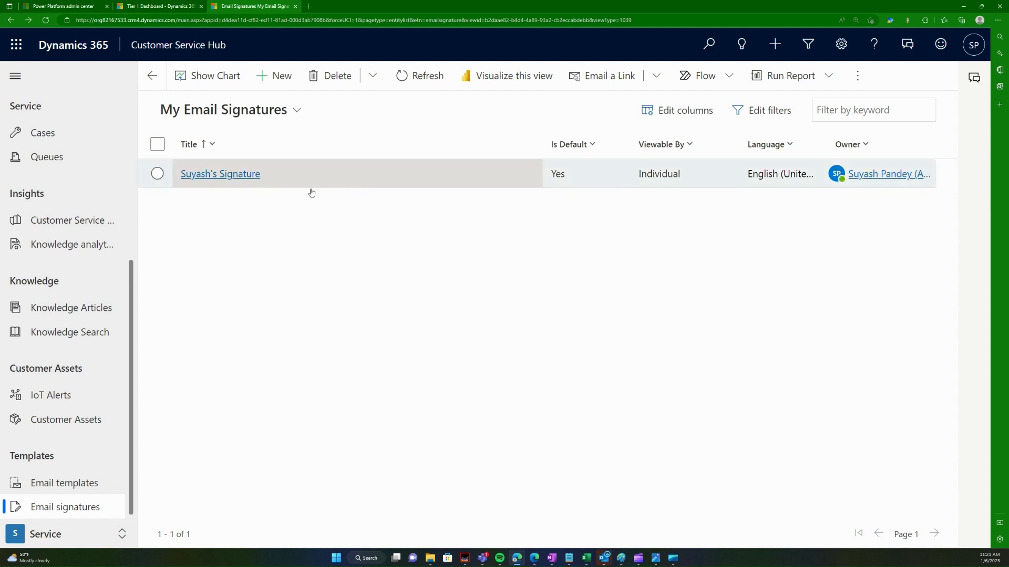
scroll(83, 320, up, 5)
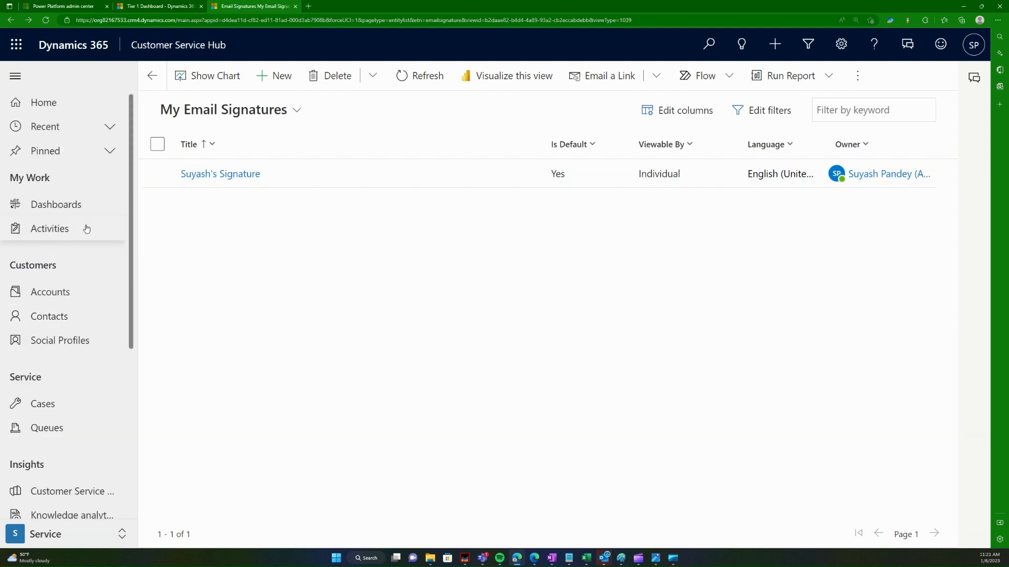
scroll(69, 368, down, 2)
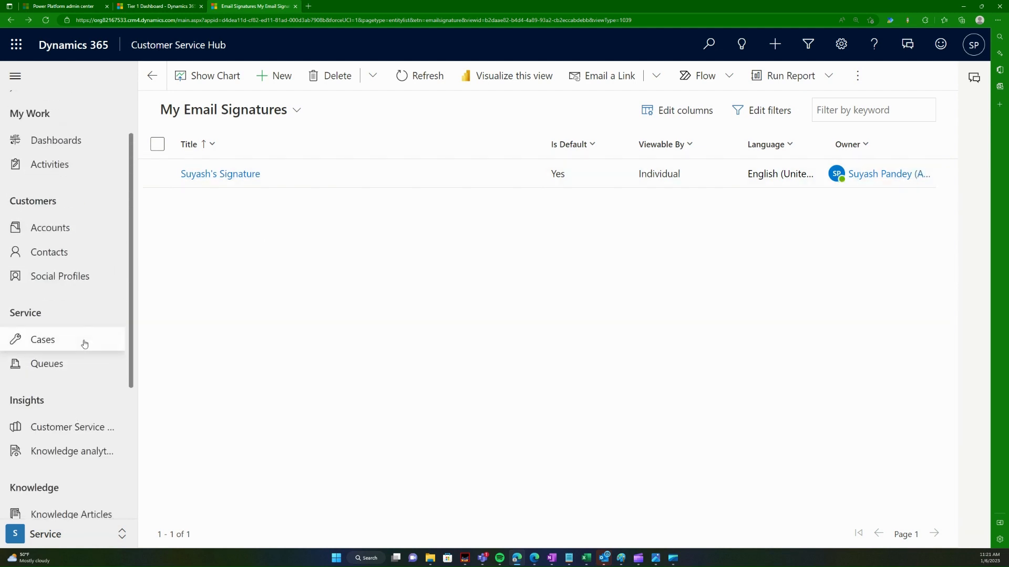
scroll(70, 268, up, 2)
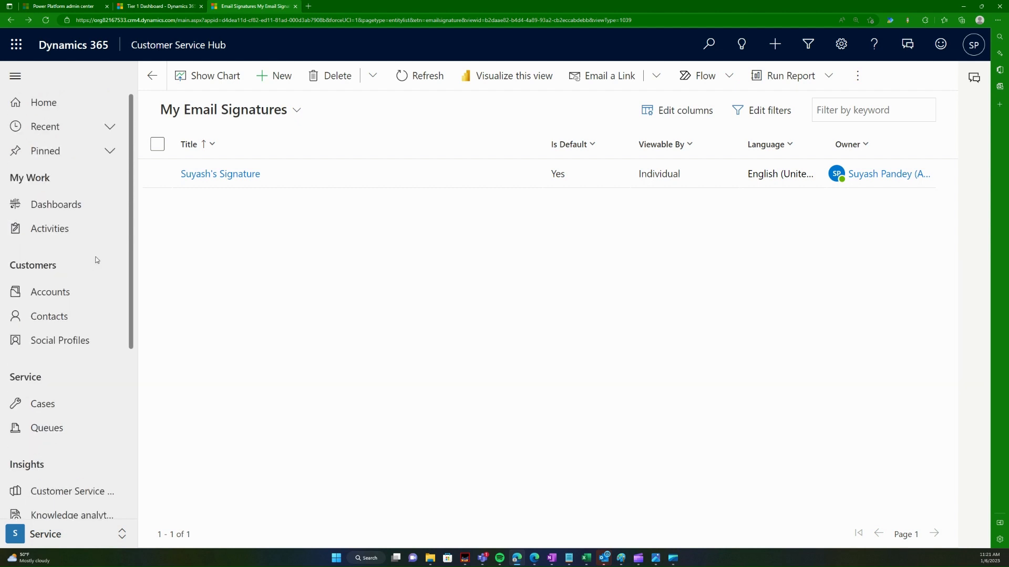
click(63, 229)
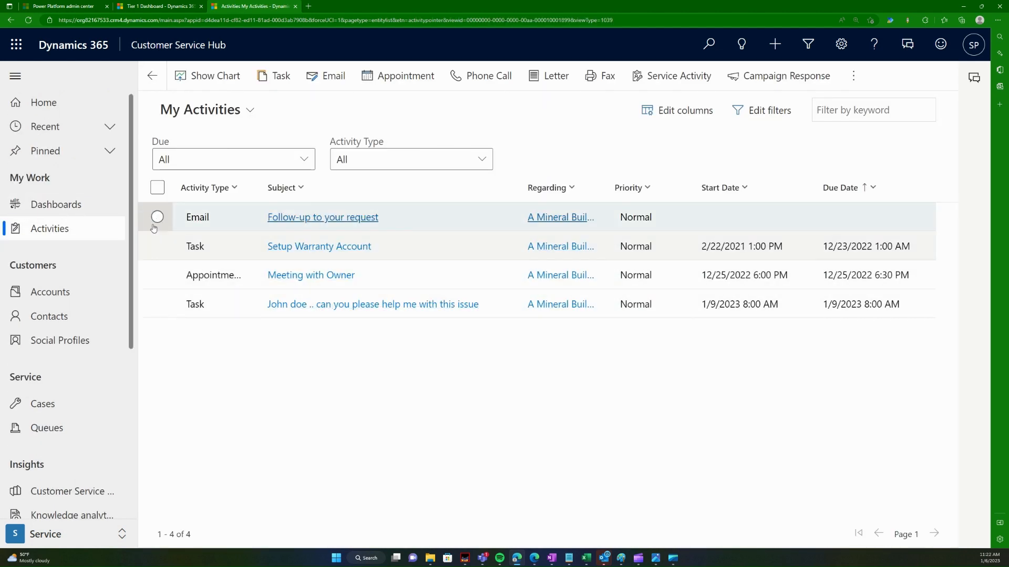
Step: Open the 'Follow-up to your request' draft and check its bold-italic signature lines
double_click(226, 218)
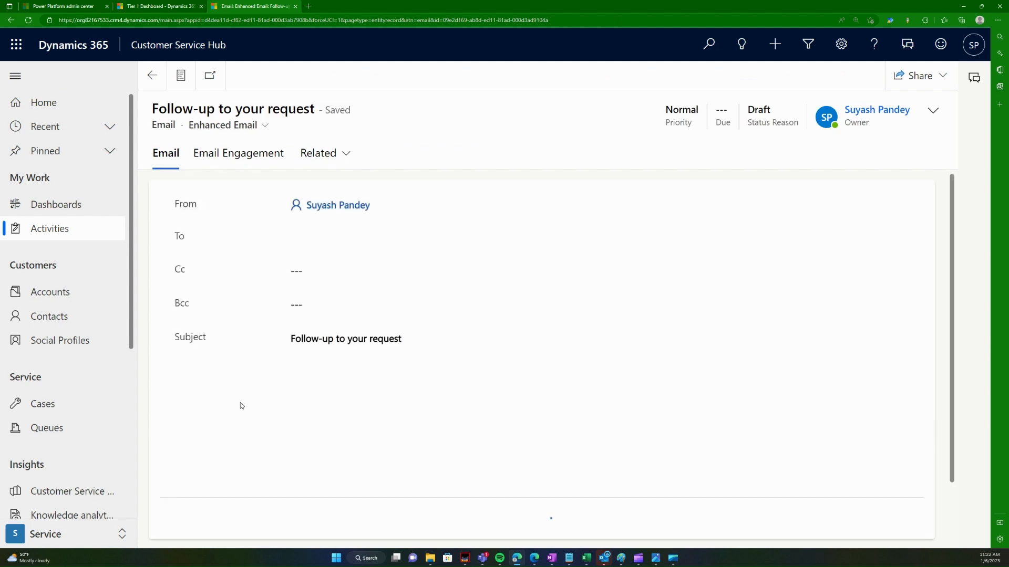
scroll(330, 487, down, 3)
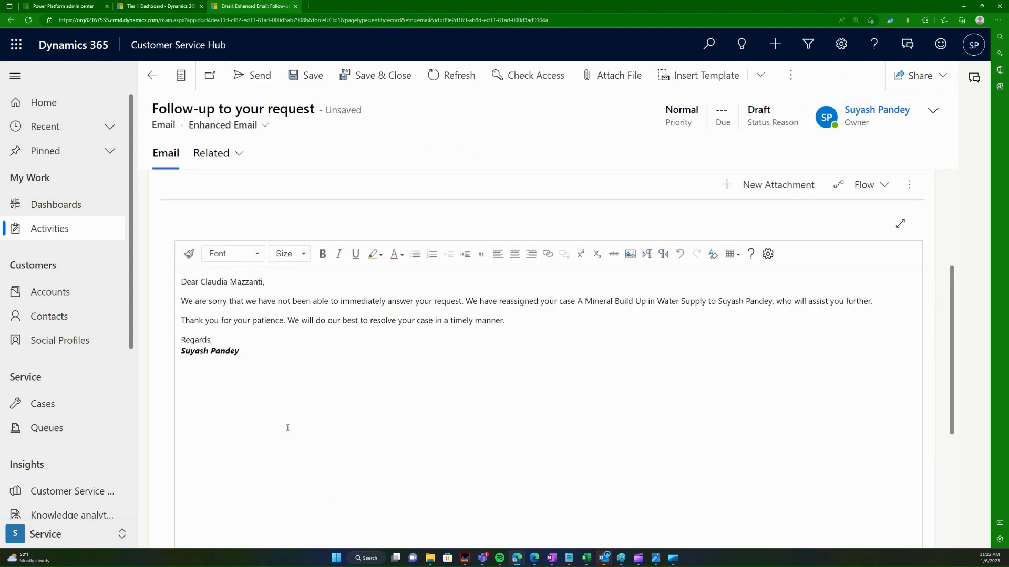
drag(238, 359, 180, 339)
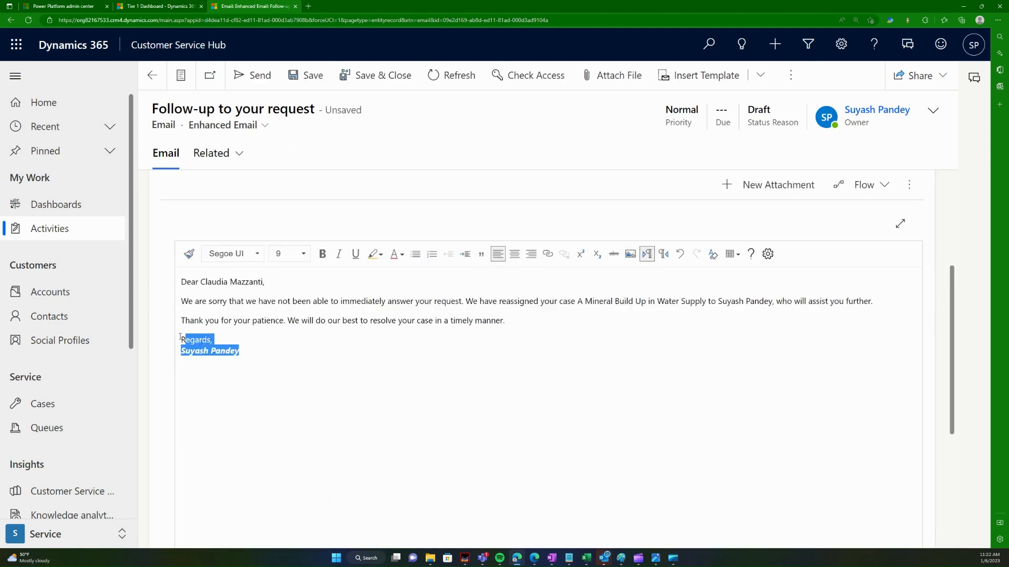
click(265, 407)
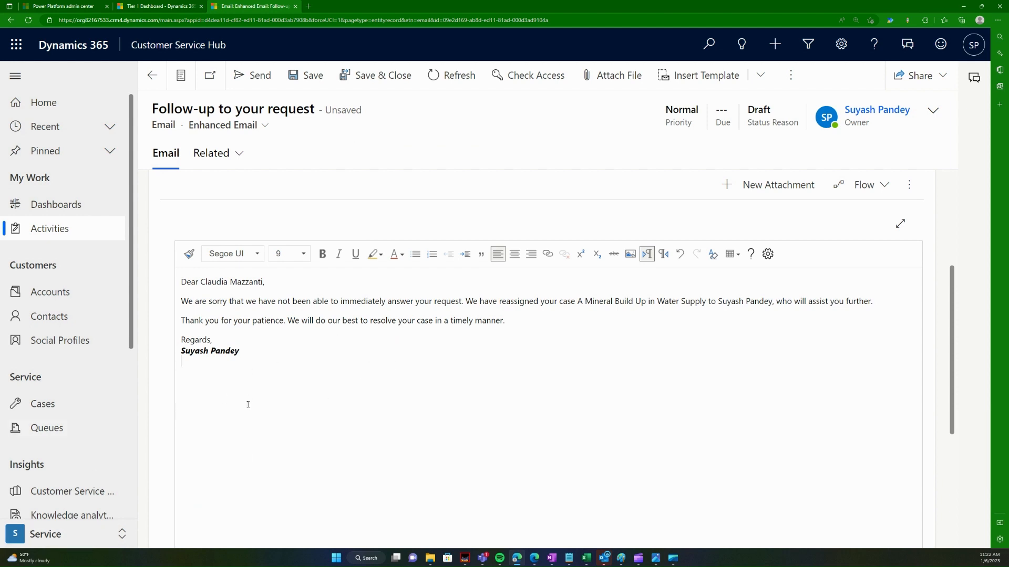
Step: Zoom out, shrink the browser window and bring up the Customer Service process diagram image
key(ctrl+minus)
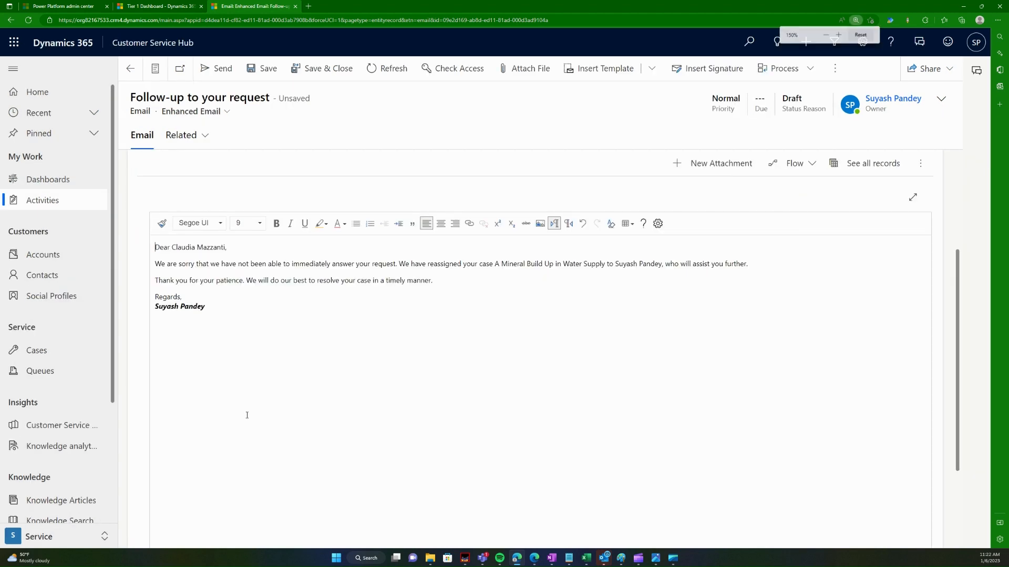
drag(608, 6, 594, 112)
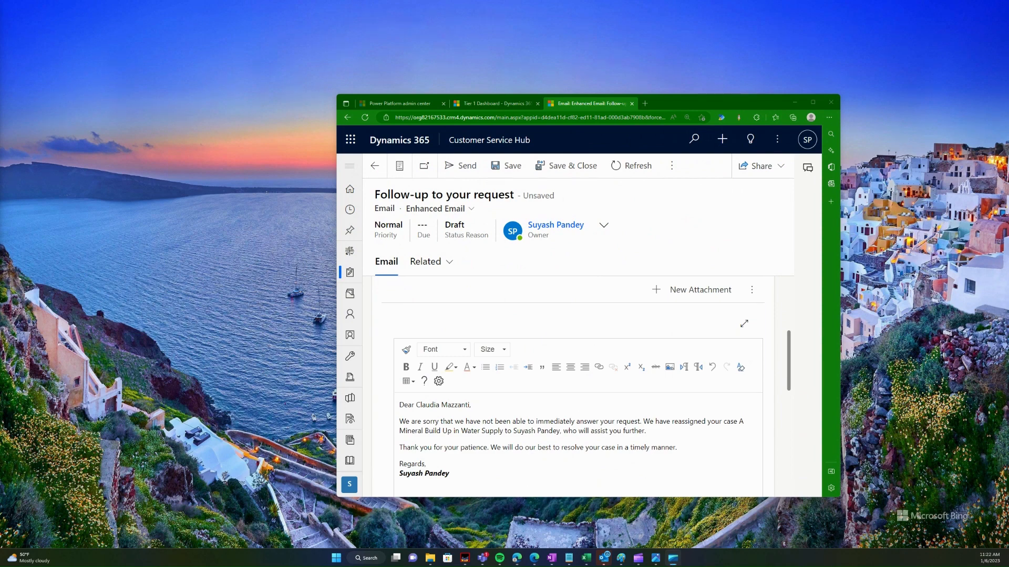
click(656, 558)
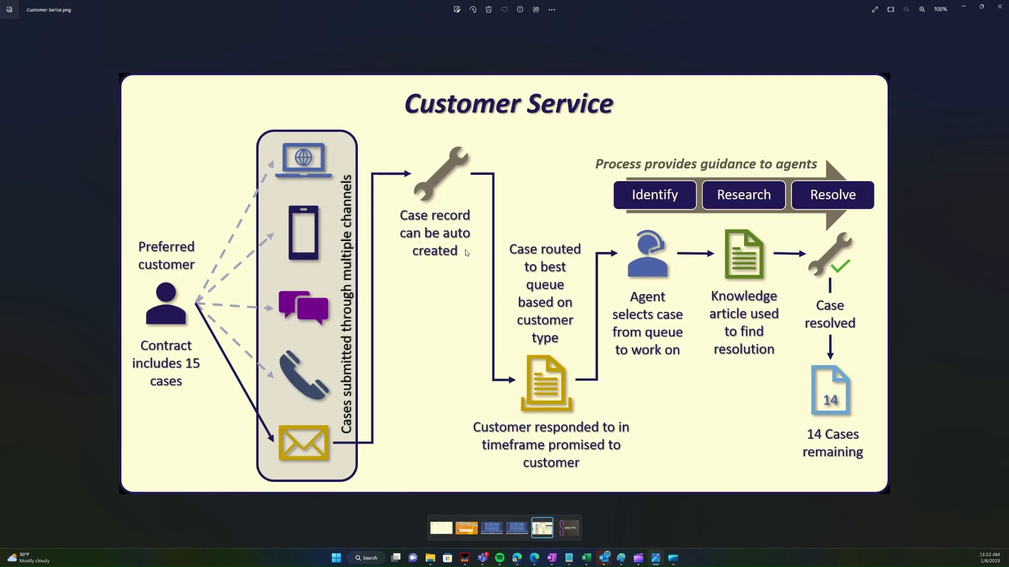